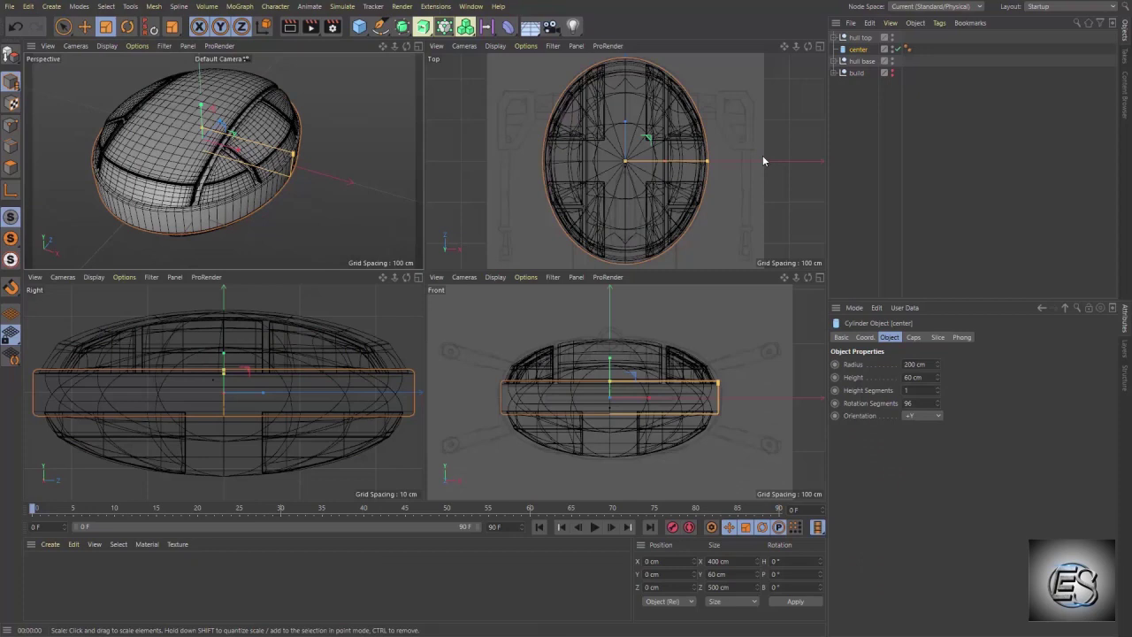
# - Group hull top, center and hull base under a null named 'drone'
pyautogui.moveTo(916, 64); pyautogui.dragTo(839, 27)
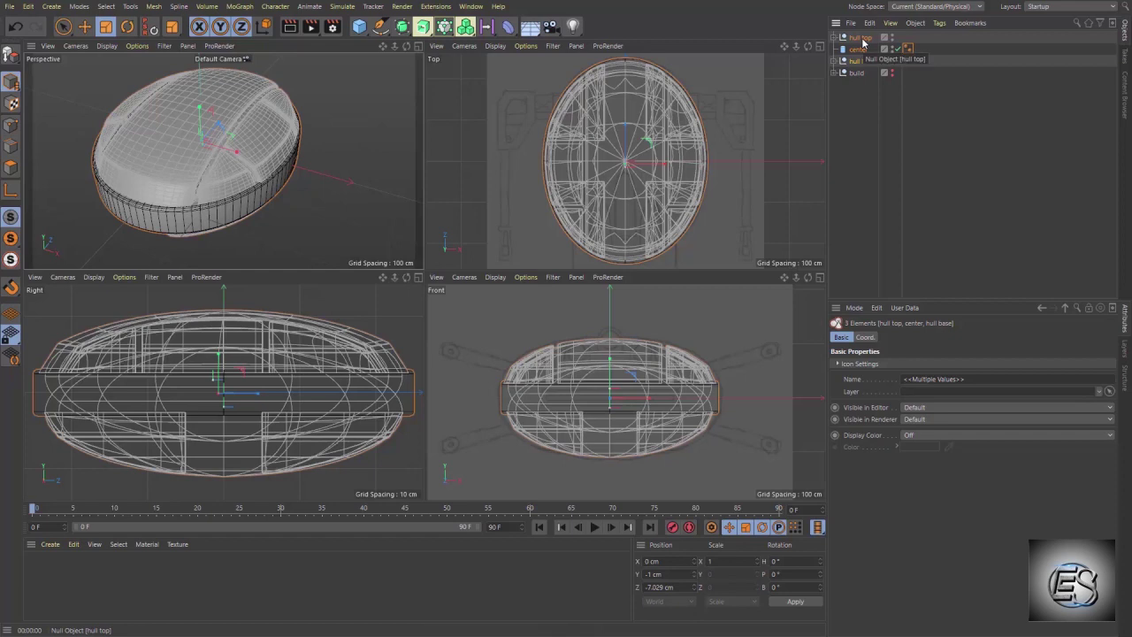
pyautogui.hotkey('alt', 'g')
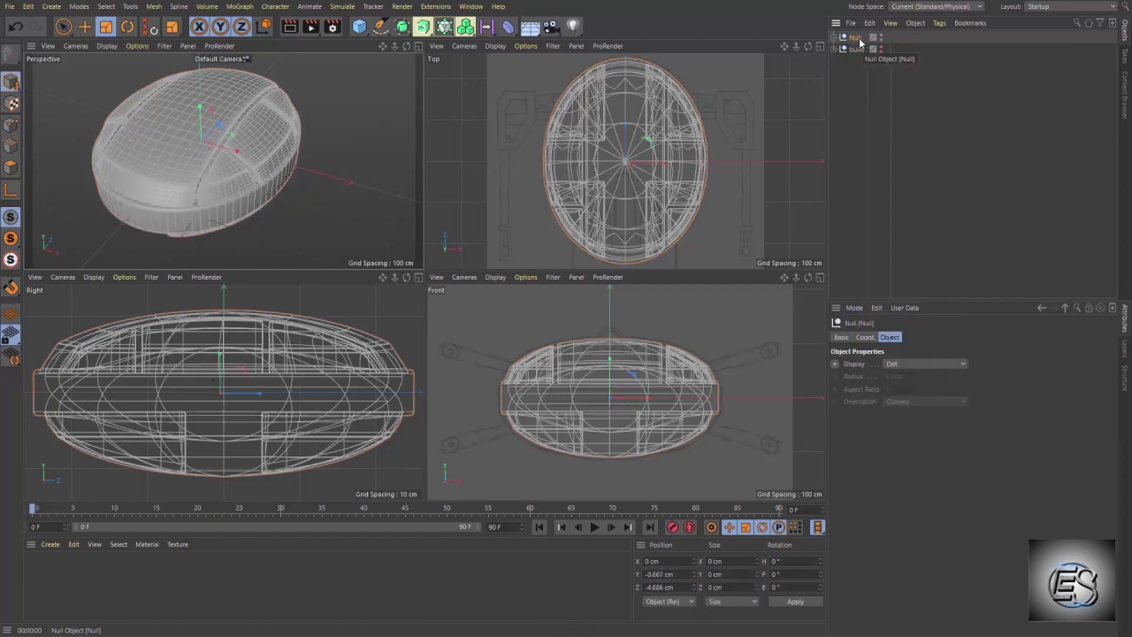
pyautogui.doubleClick(854, 38)
pyautogui.write('drone')
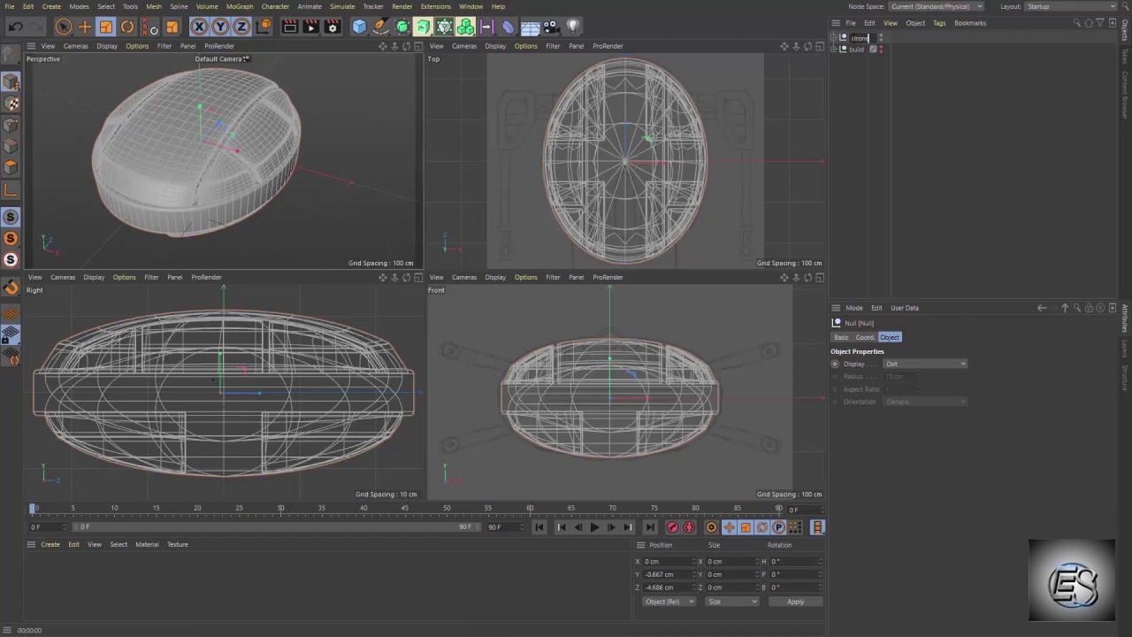
pyautogui.press('Return')
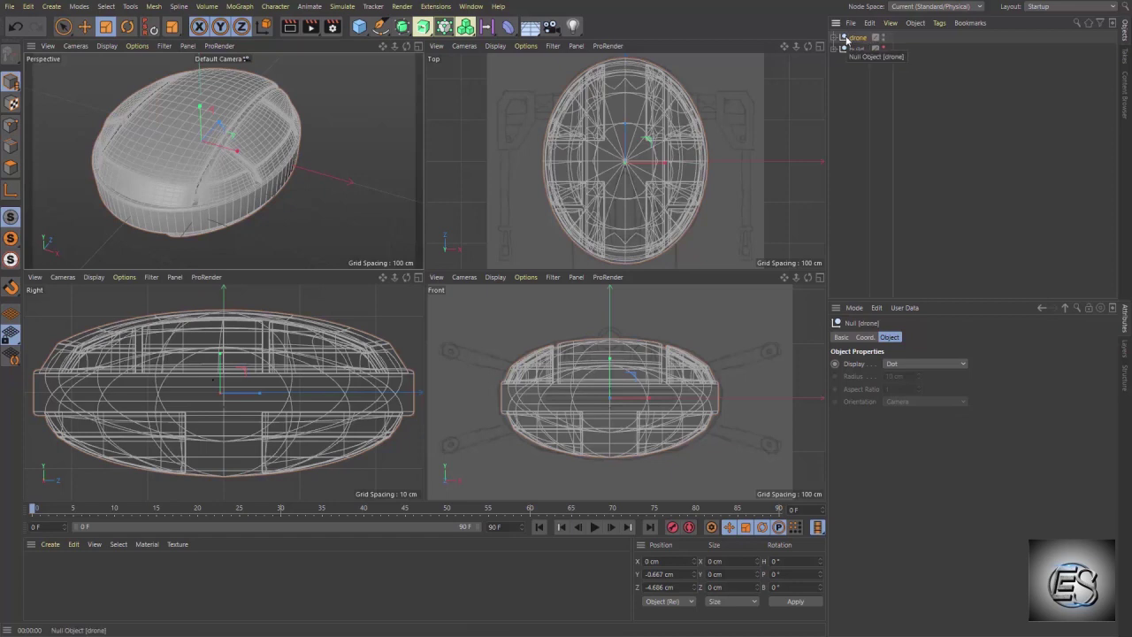
# - Hide the drone group in the viewports and maximize the Top view
pyautogui.click(882, 39)
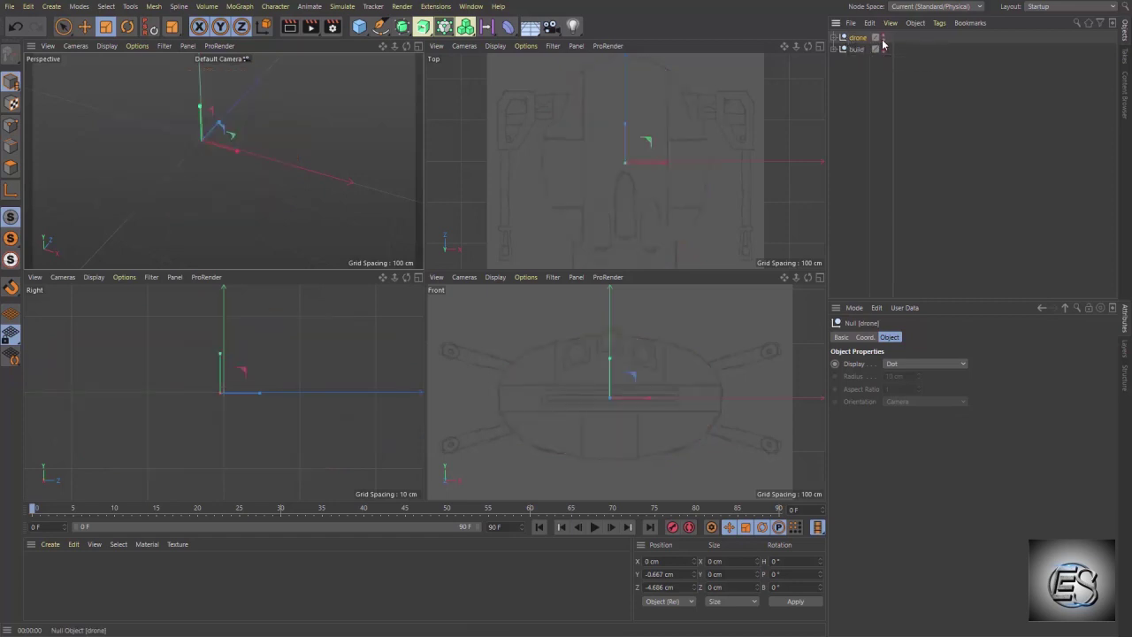
pyautogui.click(885, 131)
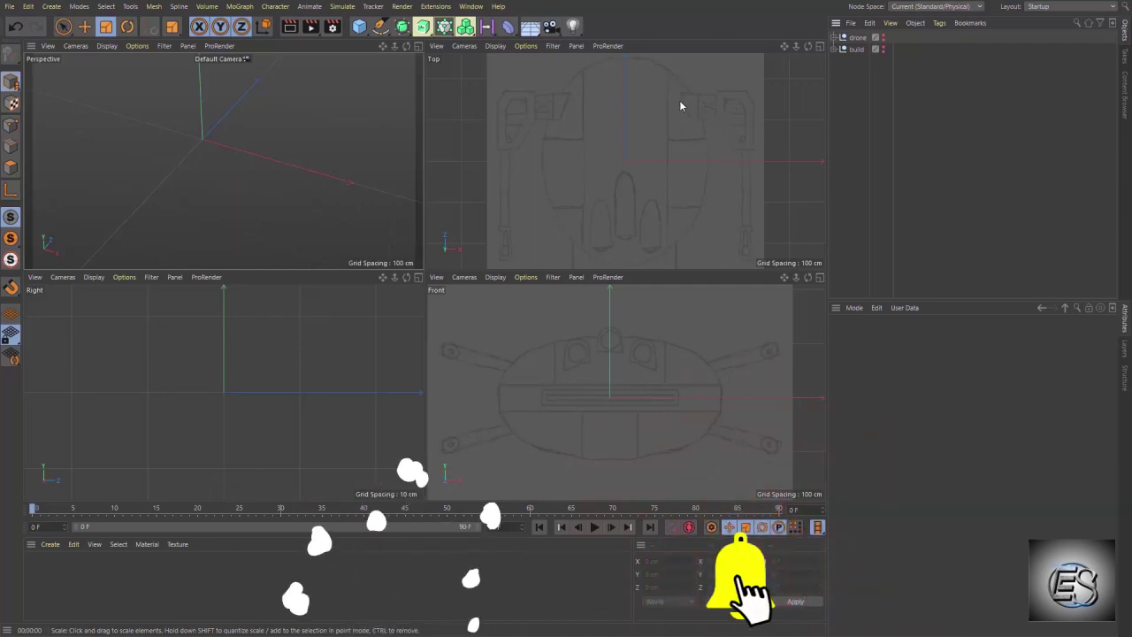
pyautogui.middleClick(740, 229)
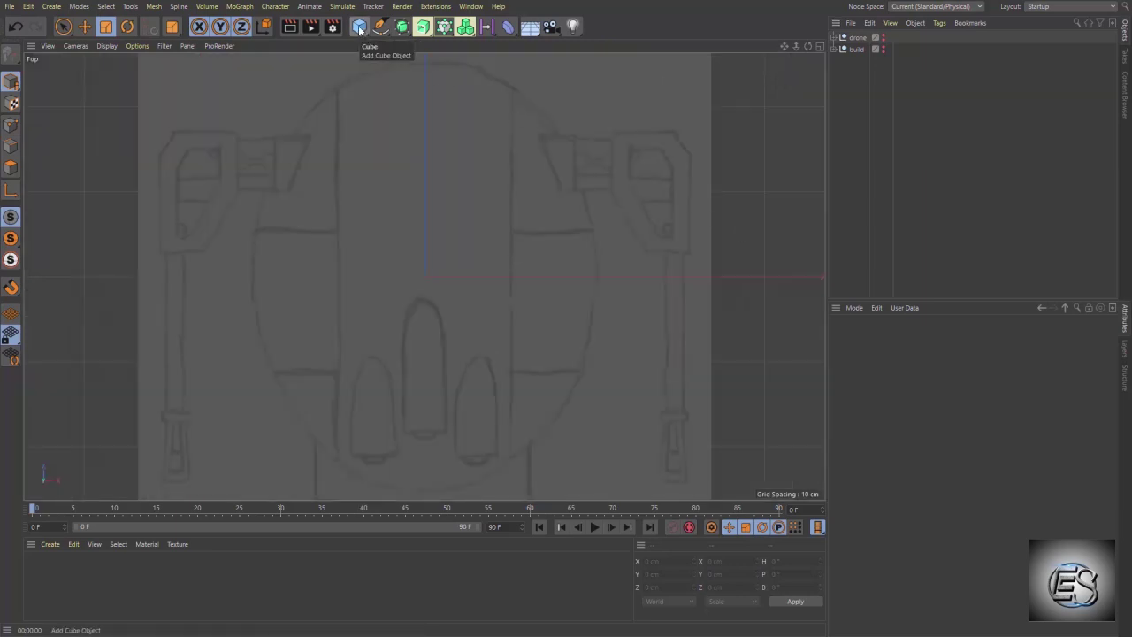
# - Add a cube with 2 Z segments and fit it over the right arm mount
pyautogui.click(359, 26)
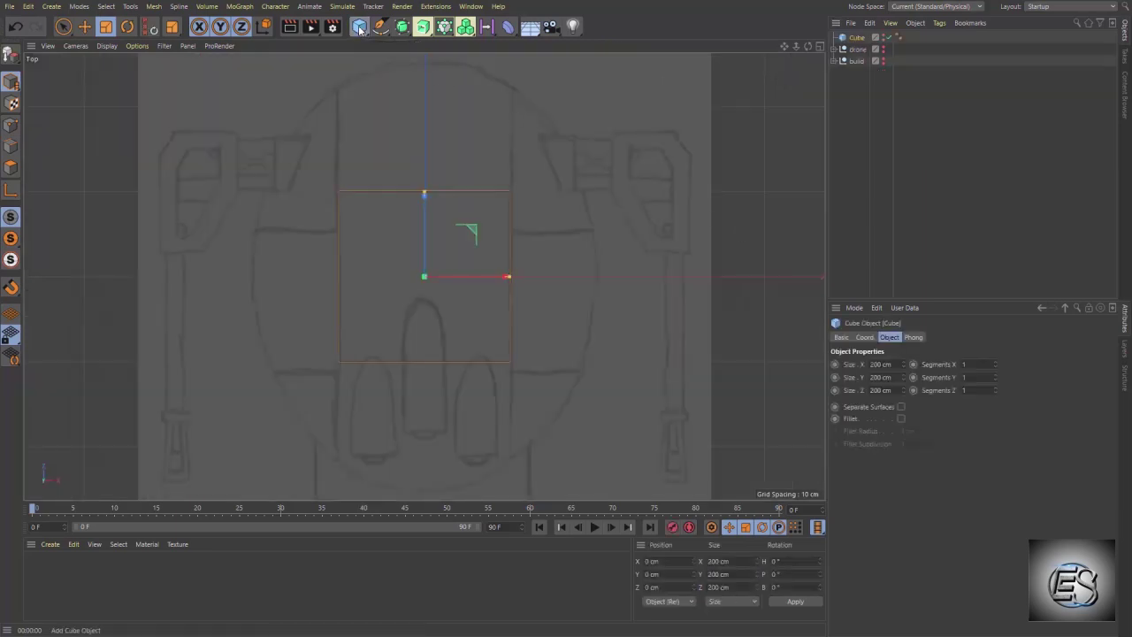
pyautogui.click(995, 389)
pyautogui.press('e')
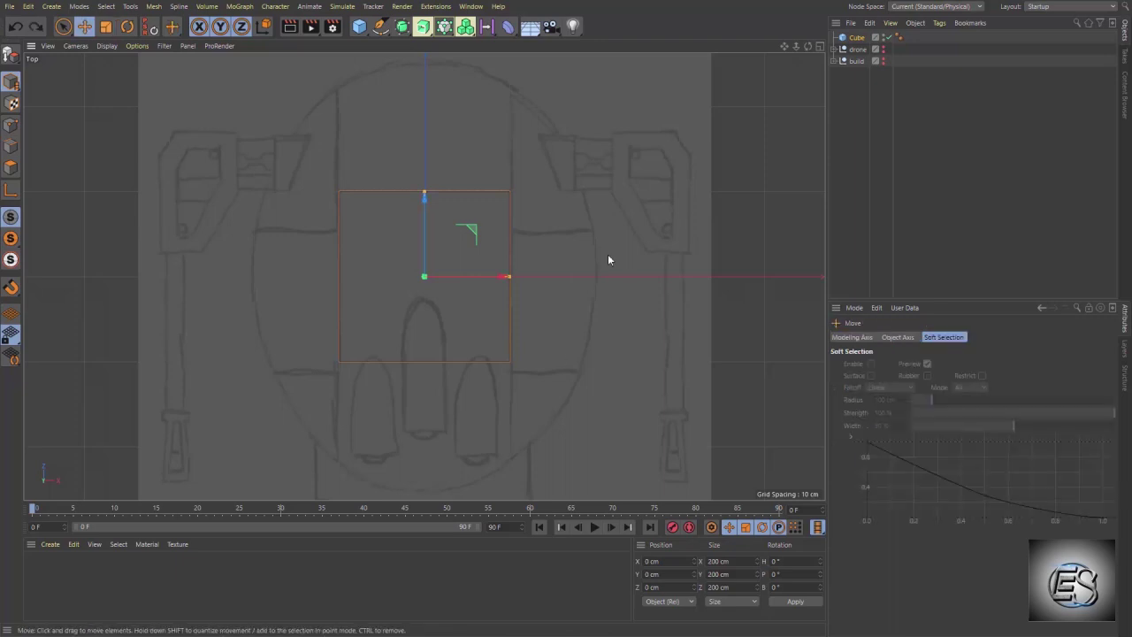
pyautogui.moveTo(486, 233)
pyautogui.mouseDown()
pyautogui.moveTo(704, 137)
pyautogui.moveTo(693, 139)
pyautogui.mouseUp()
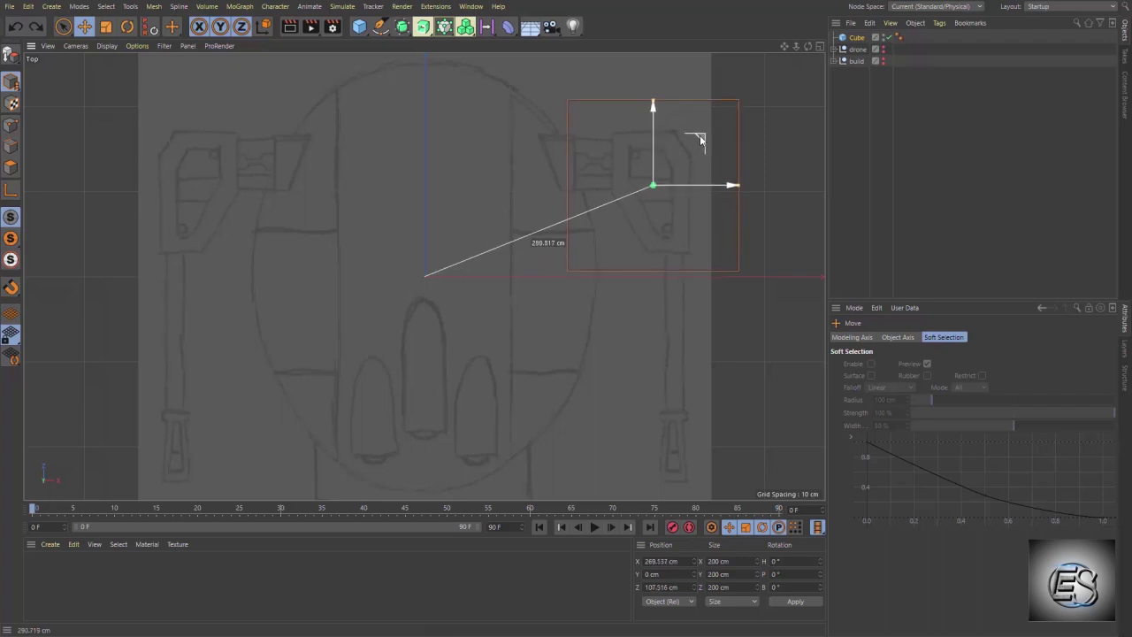
pyautogui.scroll(5, 724, 130)
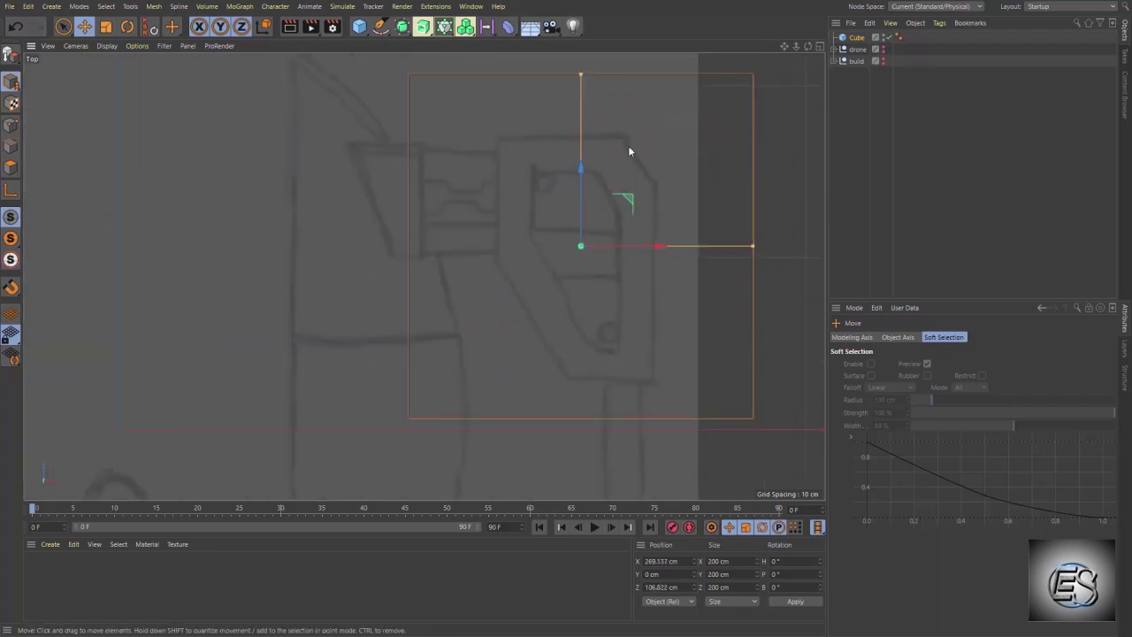
pyautogui.moveTo(751, 246); pyautogui.dragTo(649, 247)
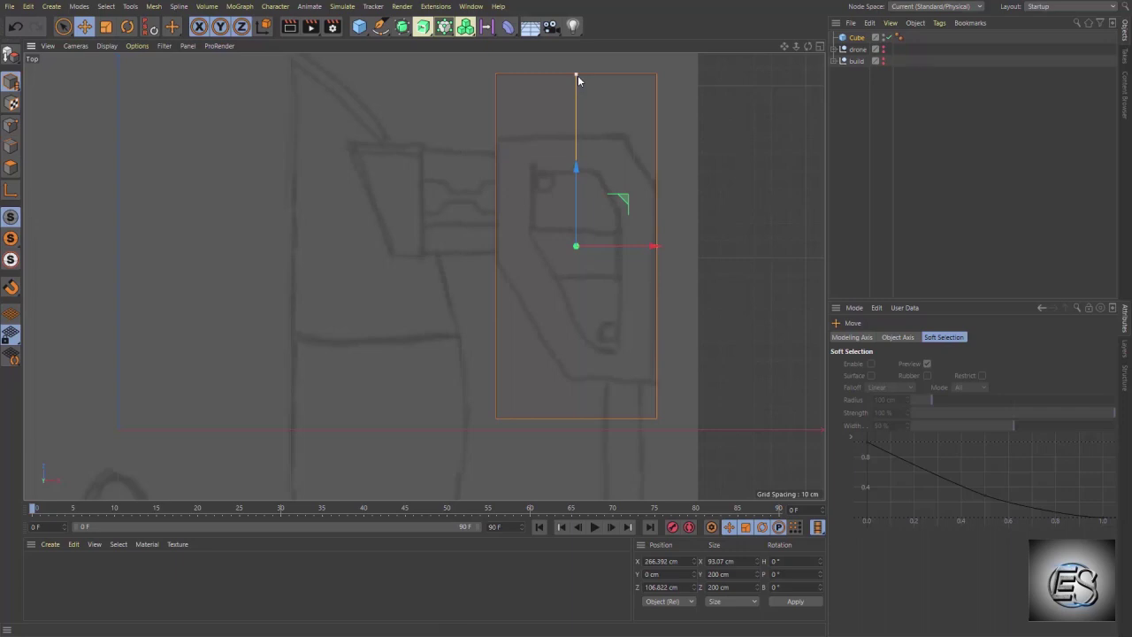
pyautogui.moveTo(577, 75); pyautogui.dragTo(577, 122)
pyautogui.moveTo(576, 167); pyautogui.dragTo(581, 175)
# - Flatten the box to about 20 cm thick and duplicate it to the left
pyautogui.middleClick(580, 176)
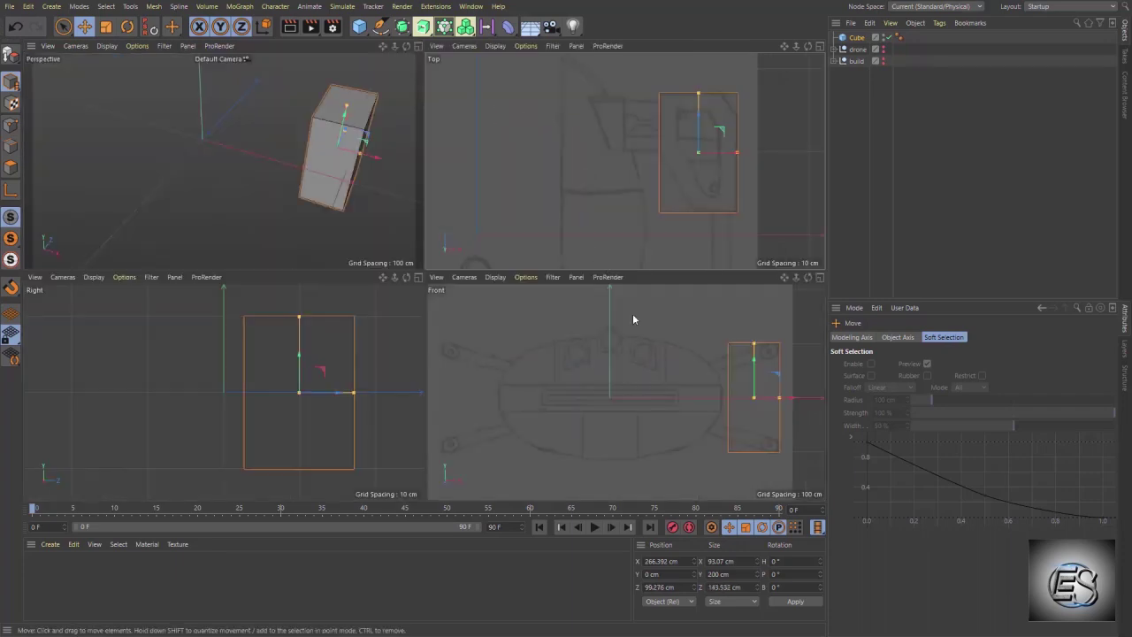
pyautogui.moveTo(754, 344); pyautogui.dragTo(754, 398)
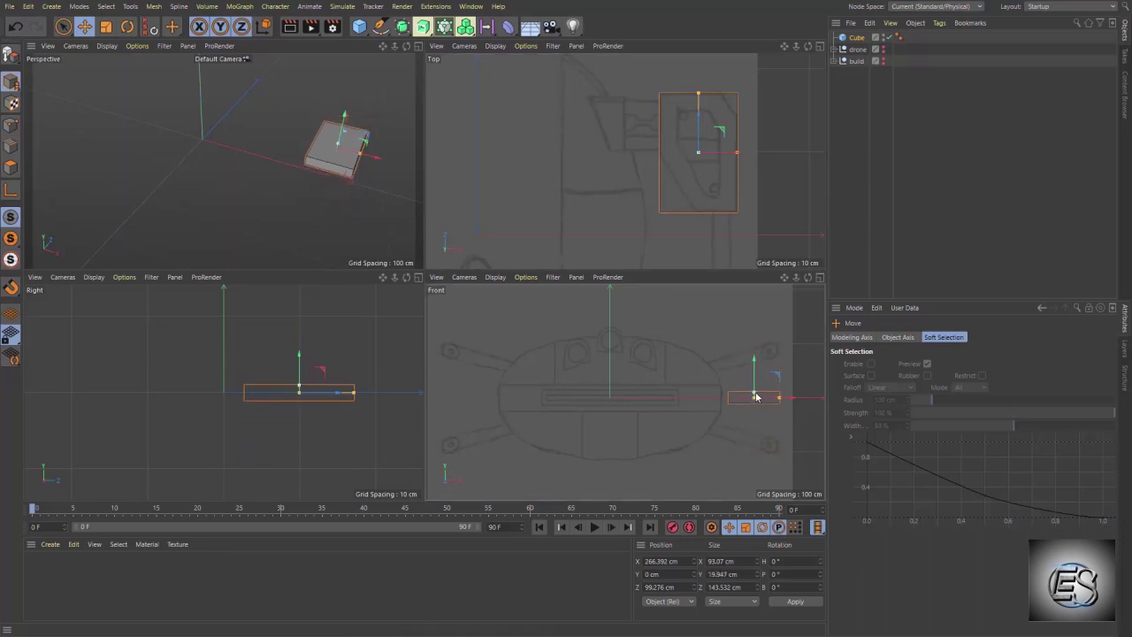
pyautogui.middleClick(769, 141)
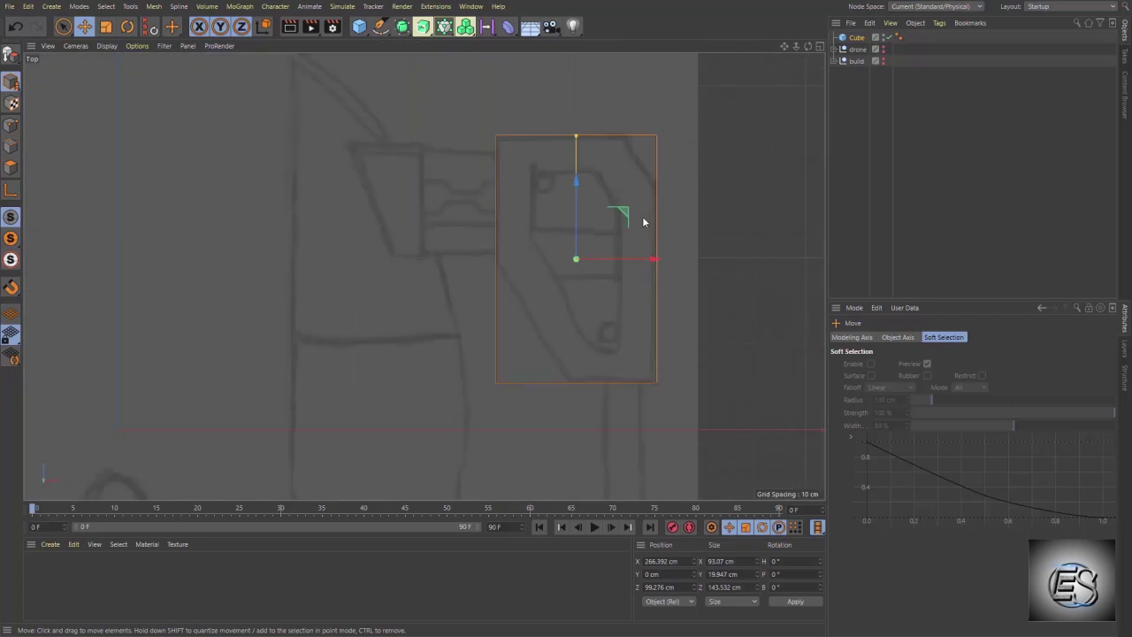
pyautogui.keyDown('ctrl'); pyautogui.moveTo(636, 221); pyautogui.dragTo(414, 243); pyautogui.keyUp('ctrl')
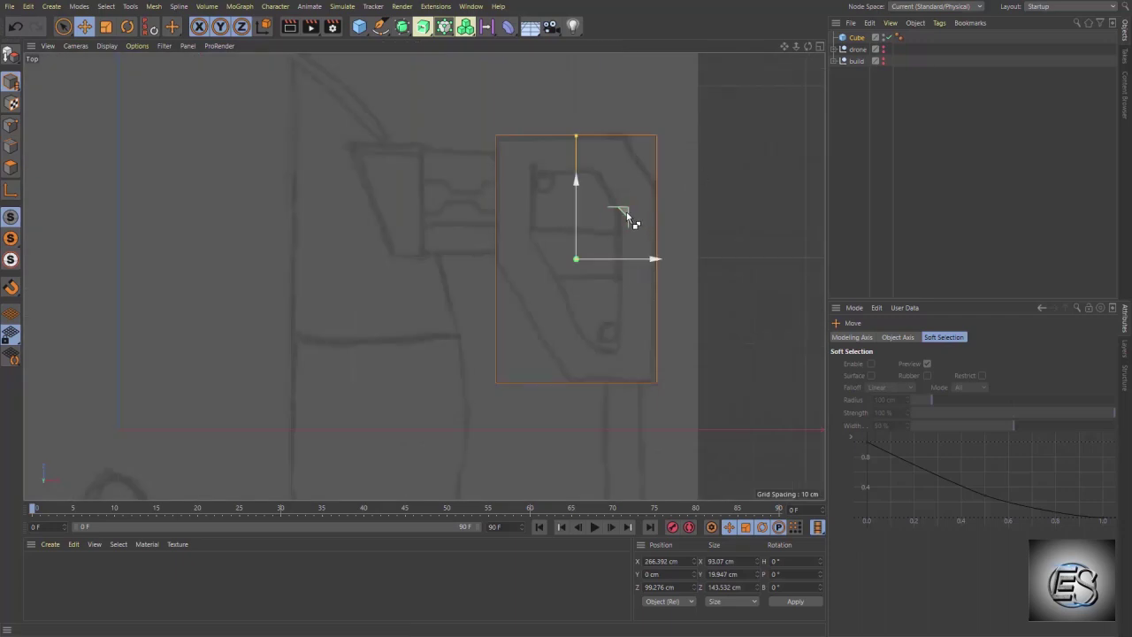
# - Make the copied box 61.83 cm tall and rotate it 30° in the Top view
pyautogui.middleClick(412, 239)
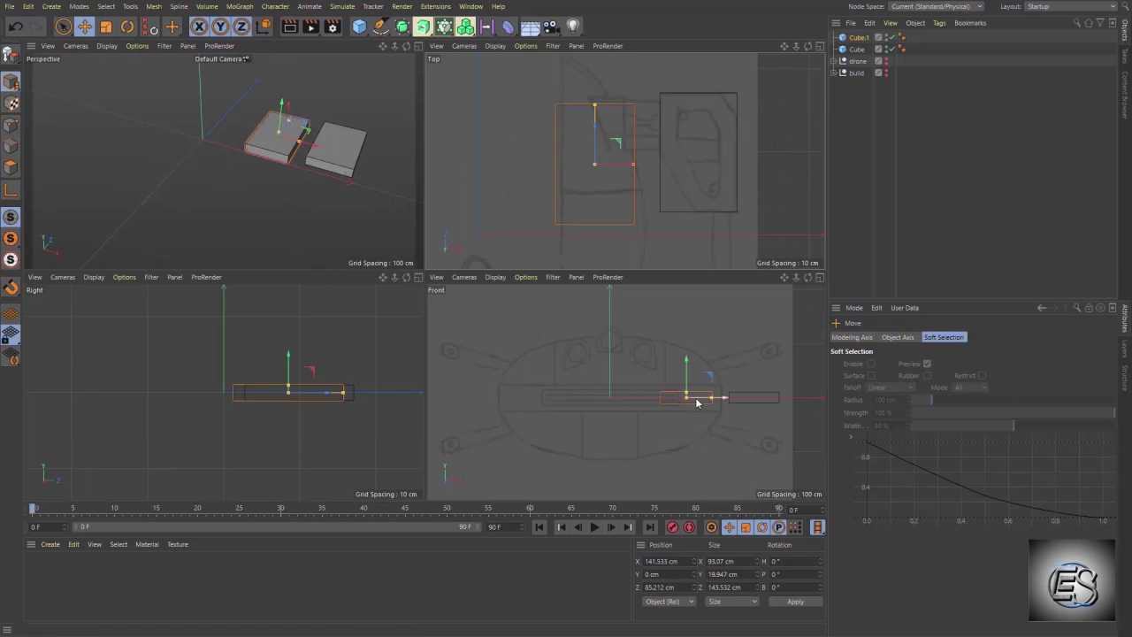
pyautogui.moveTo(688, 395); pyautogui.dragTo(690, 384)
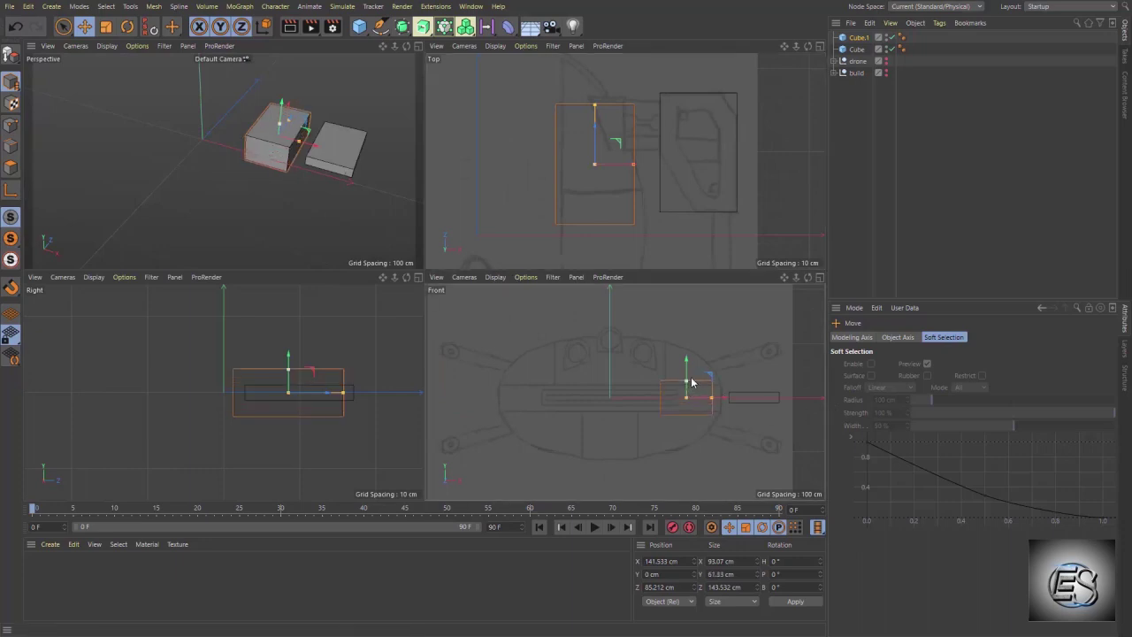
pyautogui.press('r')
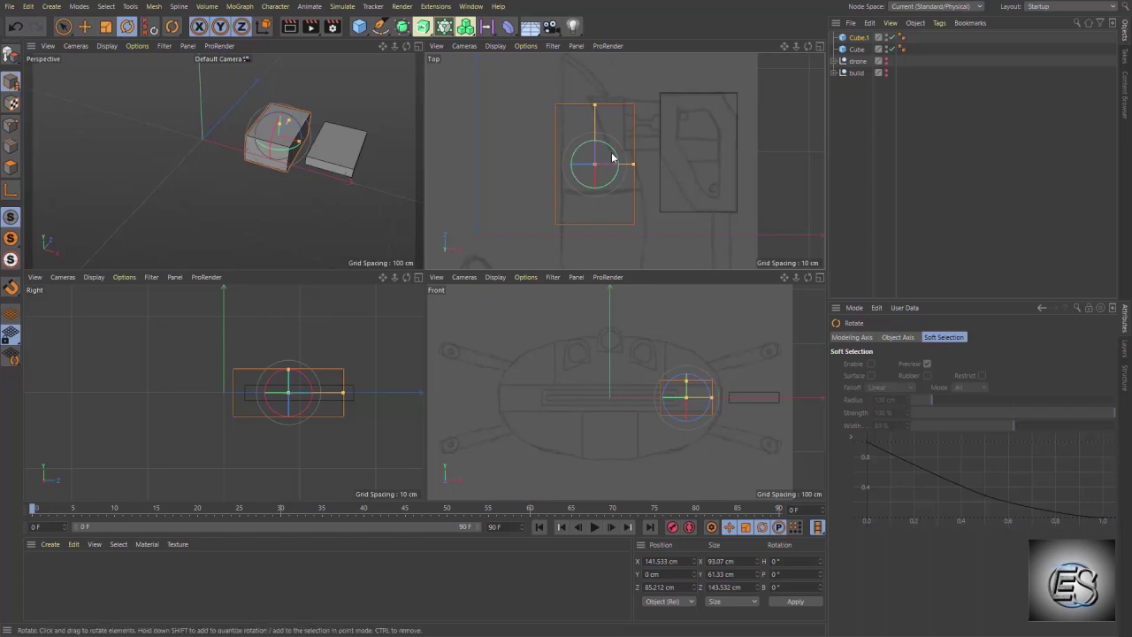
pyautogui.moveTo(617, 157); pyautogui.dragTo(626, 122)
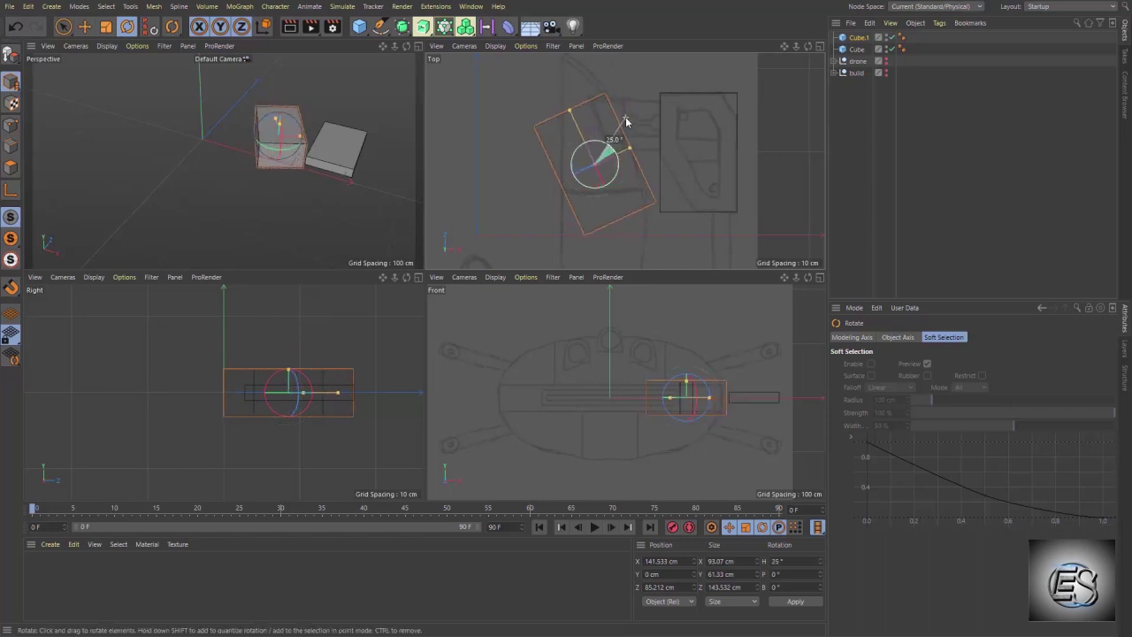
pyautogui.moveTo(626, 122)
pyautogui.mouseDown()
pyautogui.moveTo(630, 104)
pyautogui.moveTo(625, 152)
pyautogui.moveTo(647, 163)
pyautogui.moveTo(781, 60)
pyautogui.mouseUp()
pyautogui.press('e')
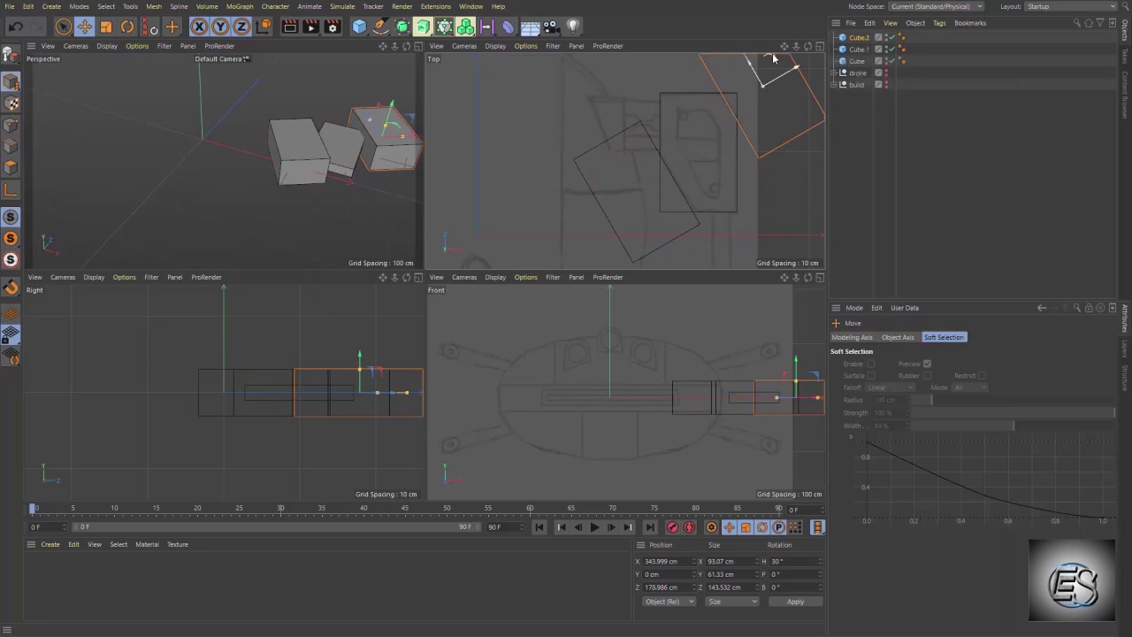
# - Merge the two tilted boxes, Cube.1 and Cube.2, with Connect Objects + Delete
pyautogui.middleClick(747, 122)
pyautogui.click(482, 248)
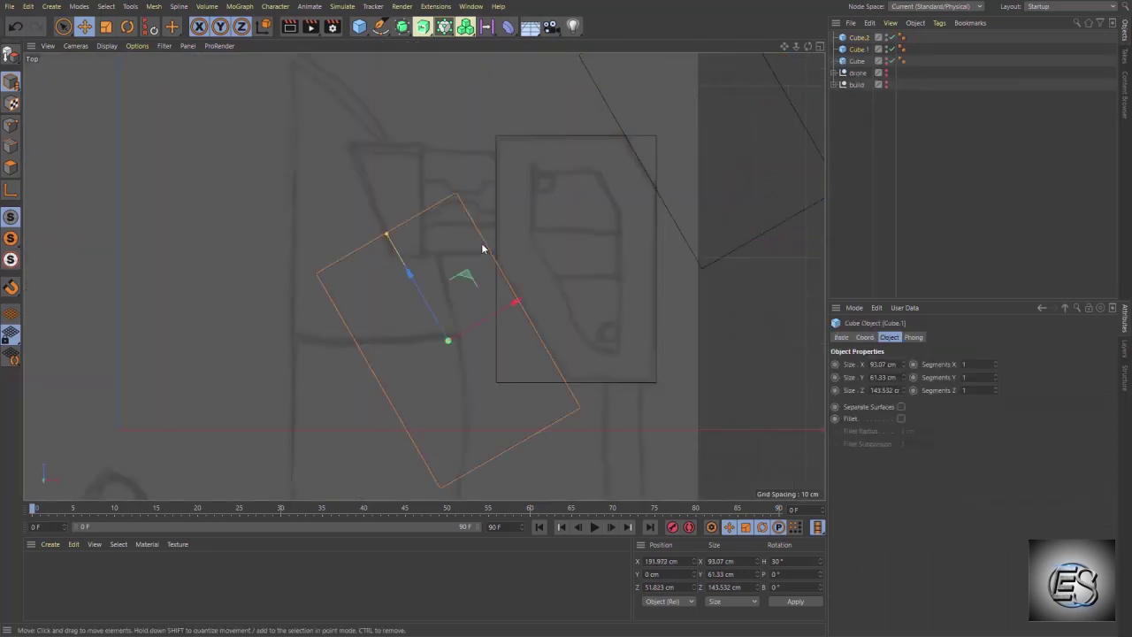
pyautogui.moveTo(506, 316); pyautogui.dragTo(509, 306)
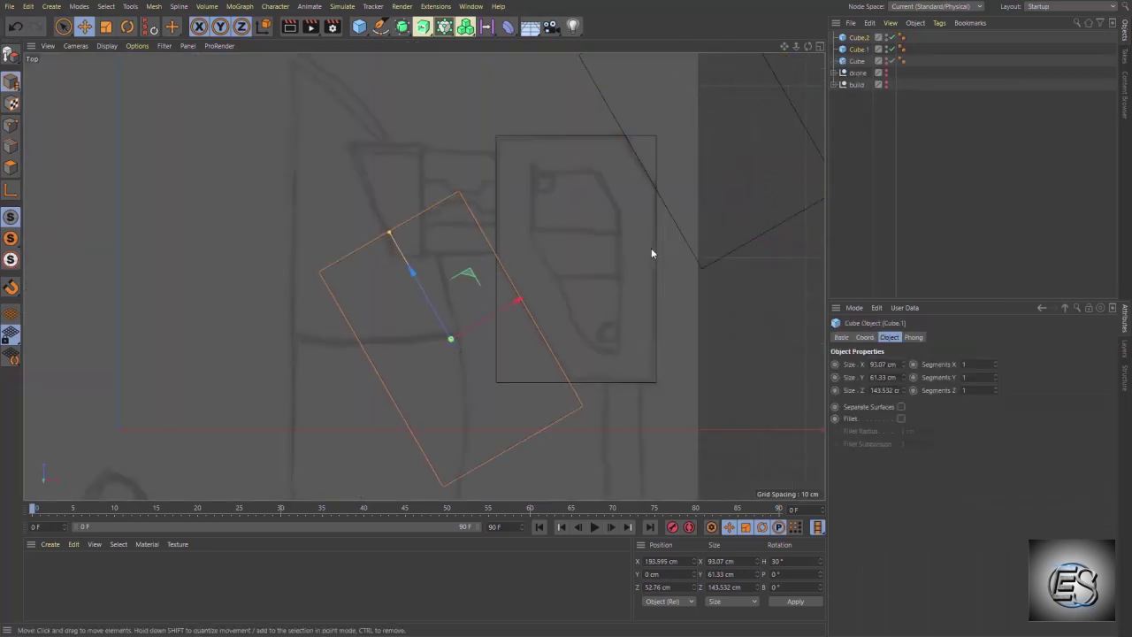
pyautogui.keyDown('shift'); pyautogui.click(687, 244); pyautogui.keyUp('shift')
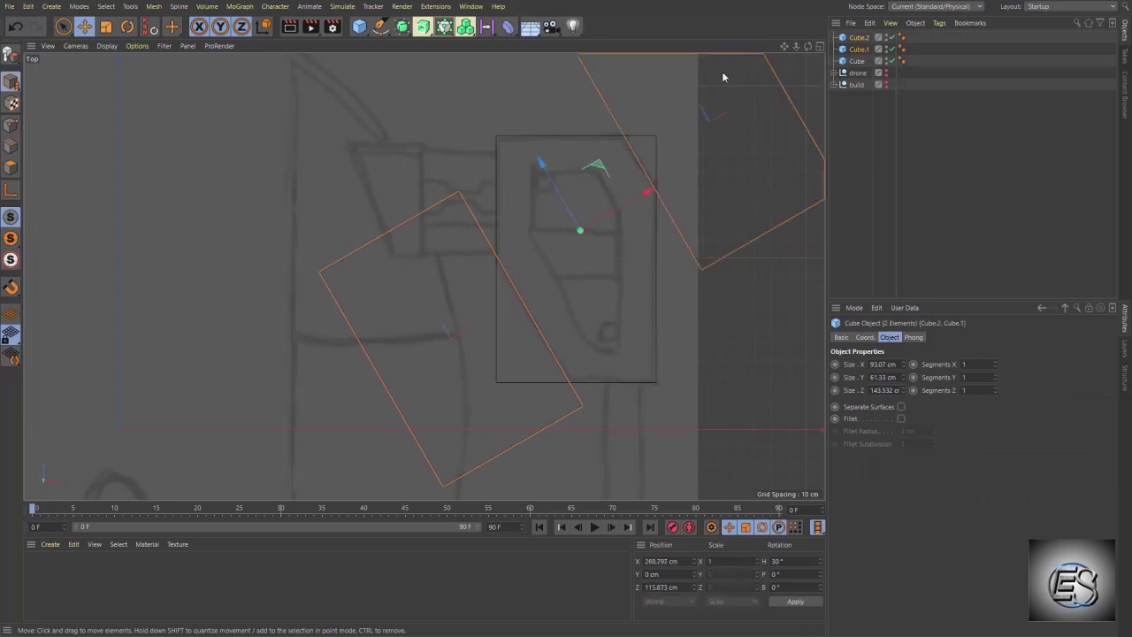
pyautogui.rightClick(855, 38)
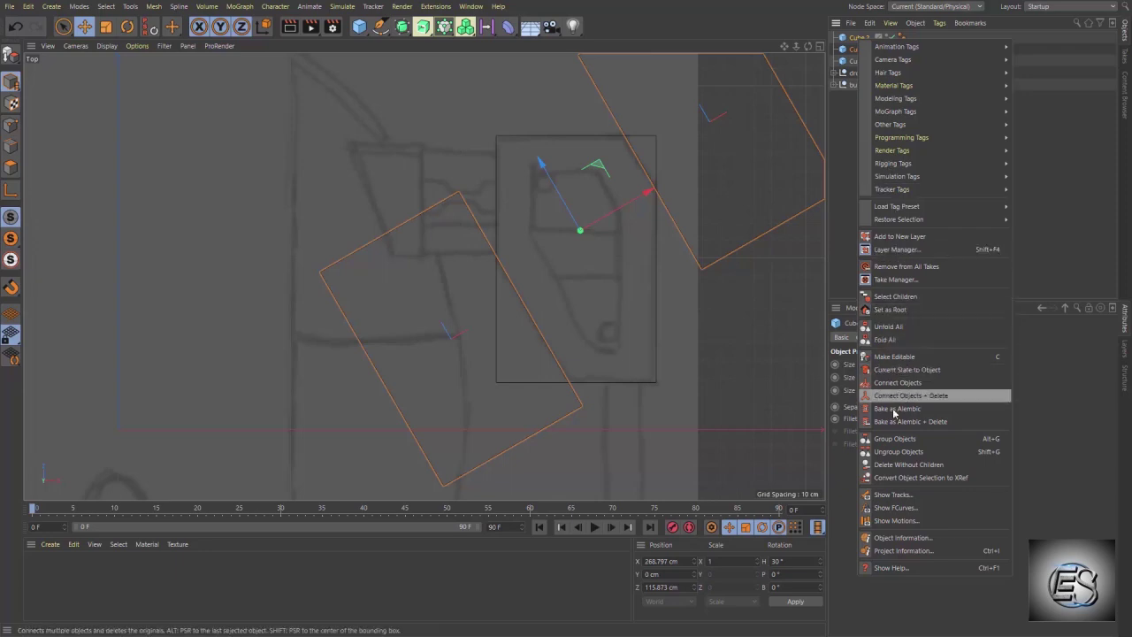
pyautogui.click(897, 396)
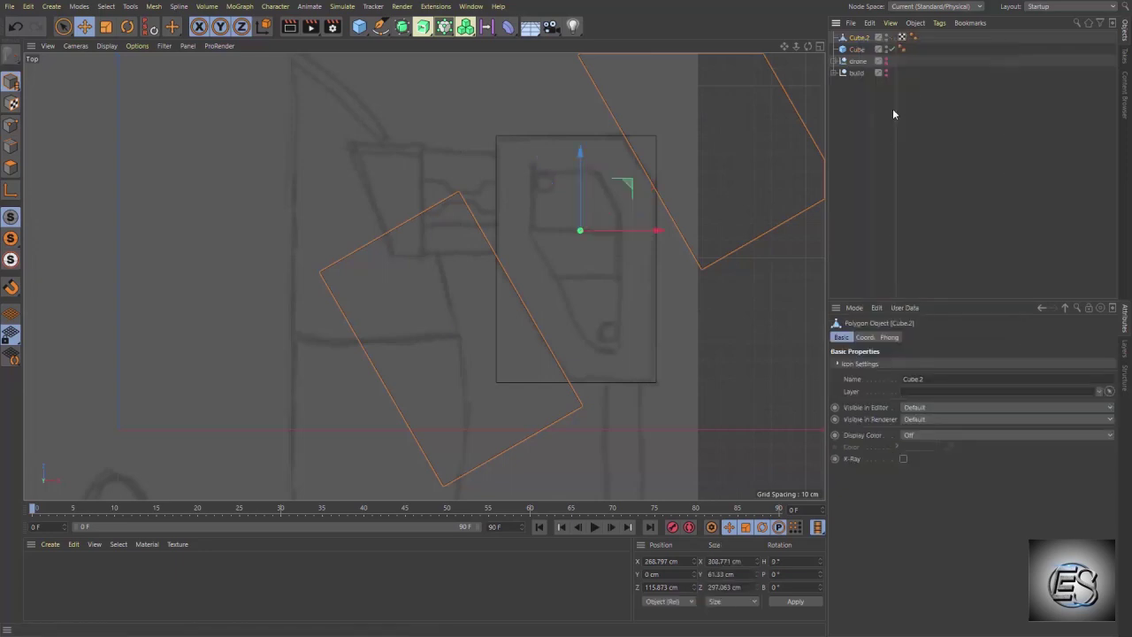
# - Add a Boole generator and place the original cube inside it
pyautogui.click(402, 27)
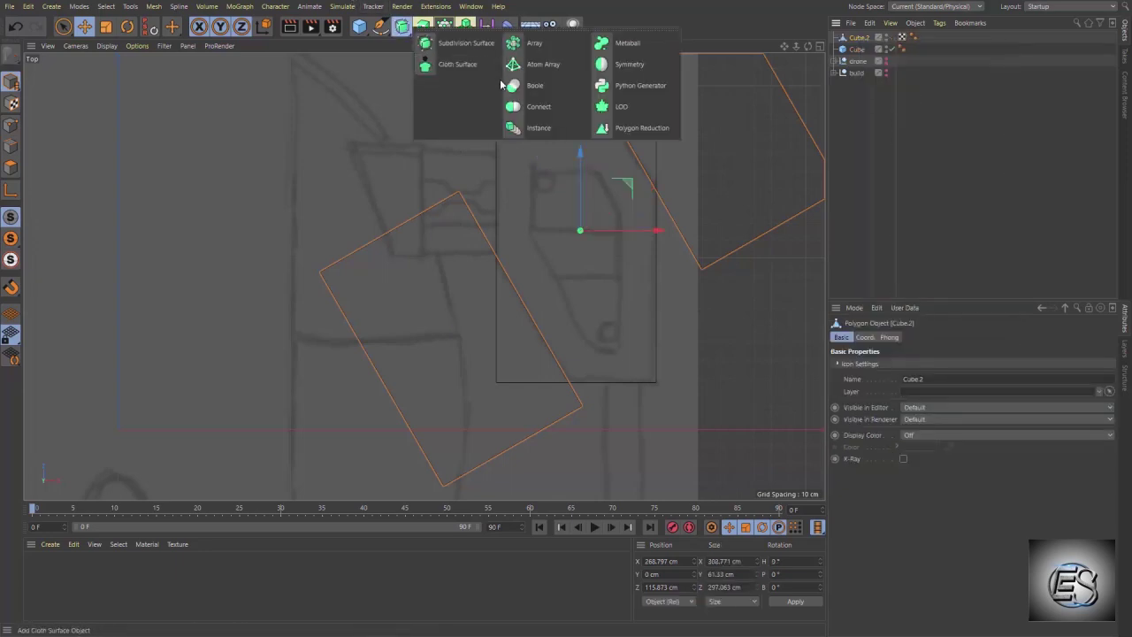
pyautogui.click(531, 85)
pyautogui.moveTo(860, 67); pyautogui.dragTo(858, 38)
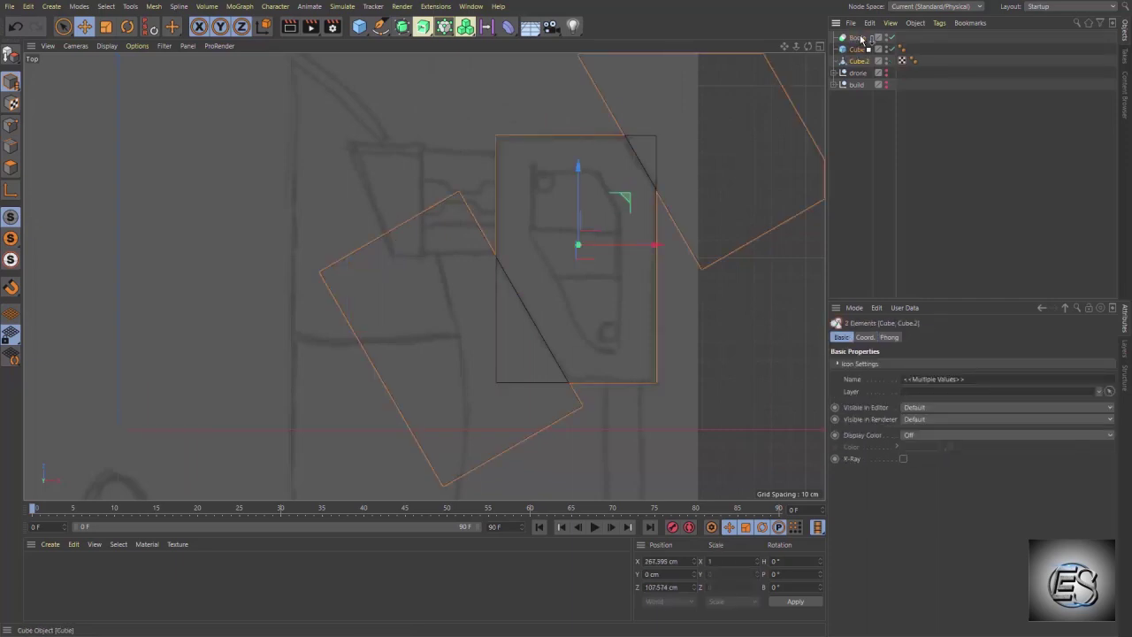
# - Collapse the Boole and its cubes into one polygon object, then duplicate it as Boole.1
pyautogui.click(858, 38)
pyautogui.middleClick(595, 209)
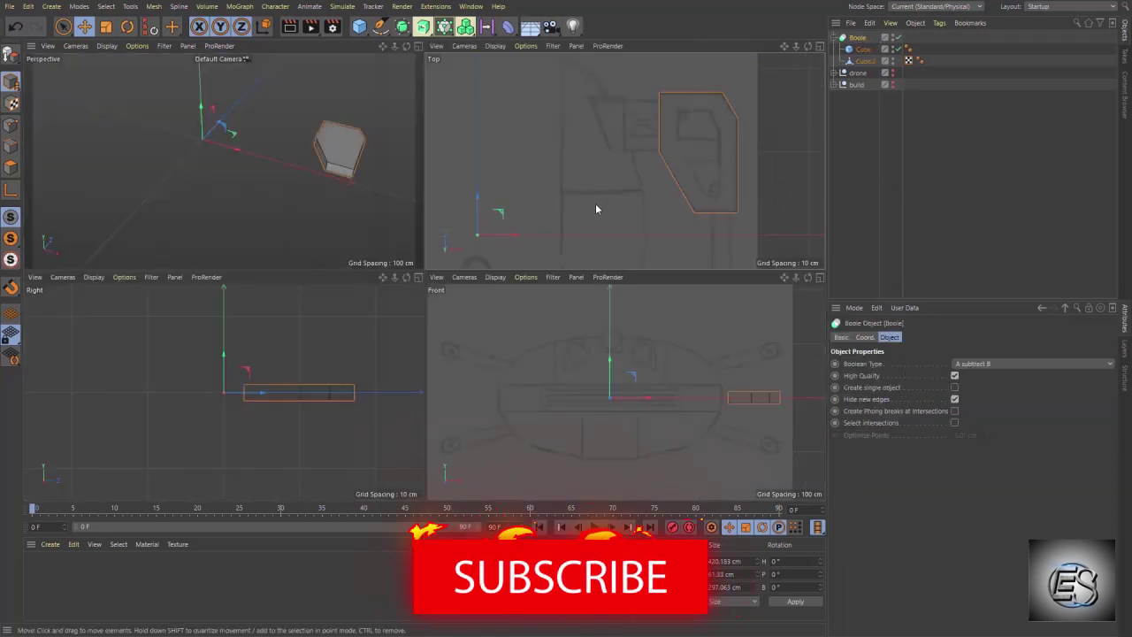
pyautogui.press('c')
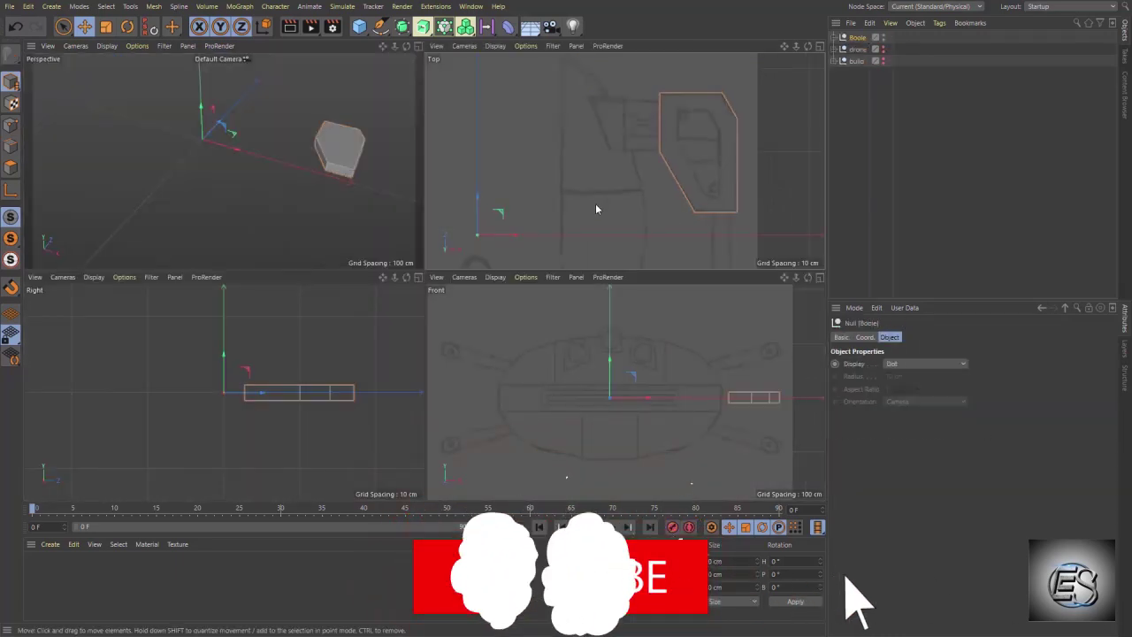
pyautogui.click(834, 38)
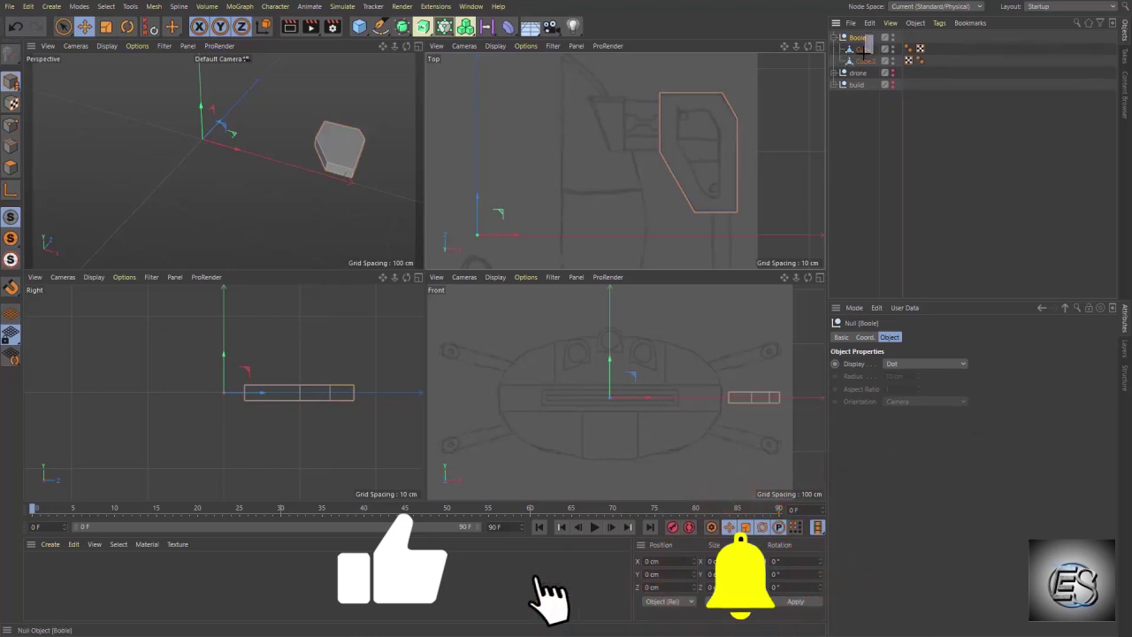
pyautogui.keyDown('shift'); pyautogui.click(861, 60); pyautogui.keyUp('shift')
pyautogui.rightClick(861, 60)
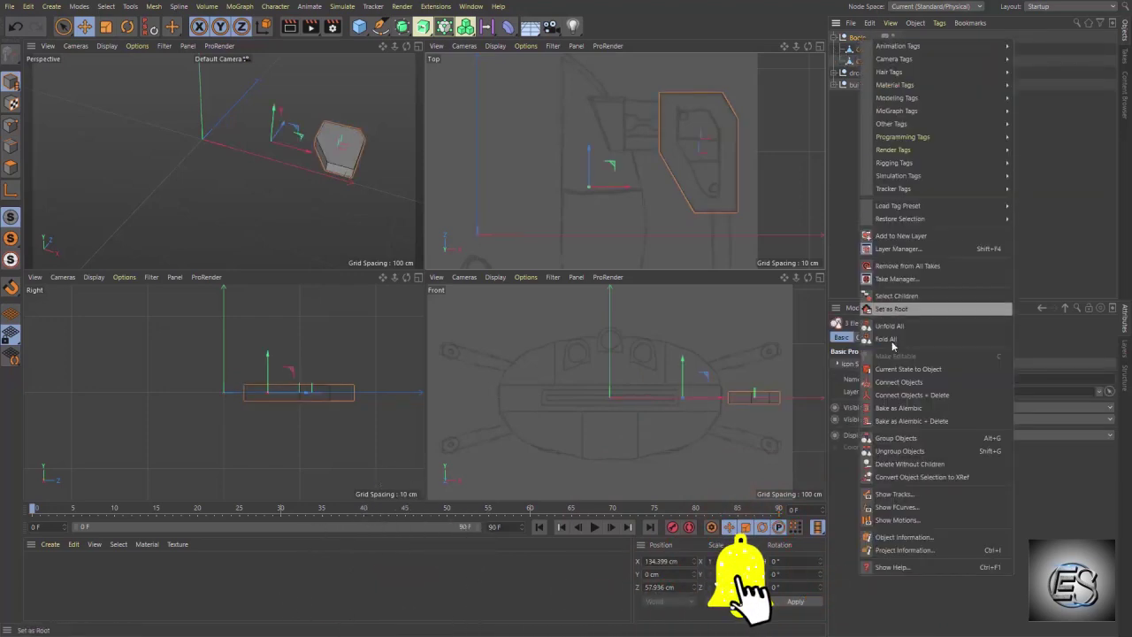
pyautogui.click(901, 400)
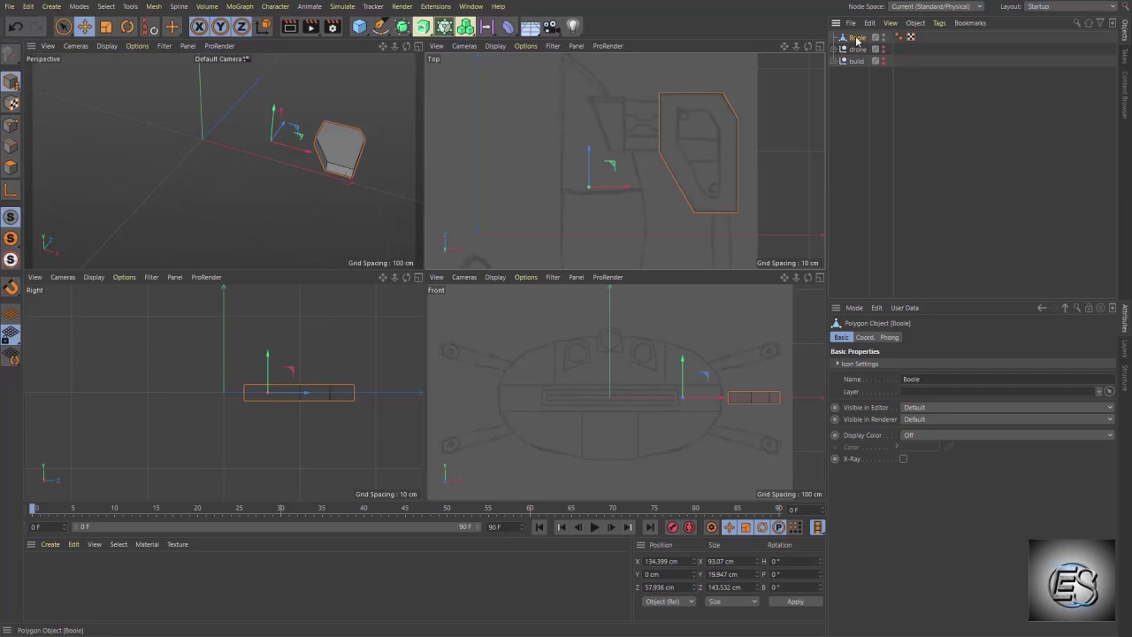
pyautogui.keyDown('ctrl'); pyautogui.moveTo(856, 38); pyautogui.dragTo(858, 37); pyautogui.keyUp('ctrl')
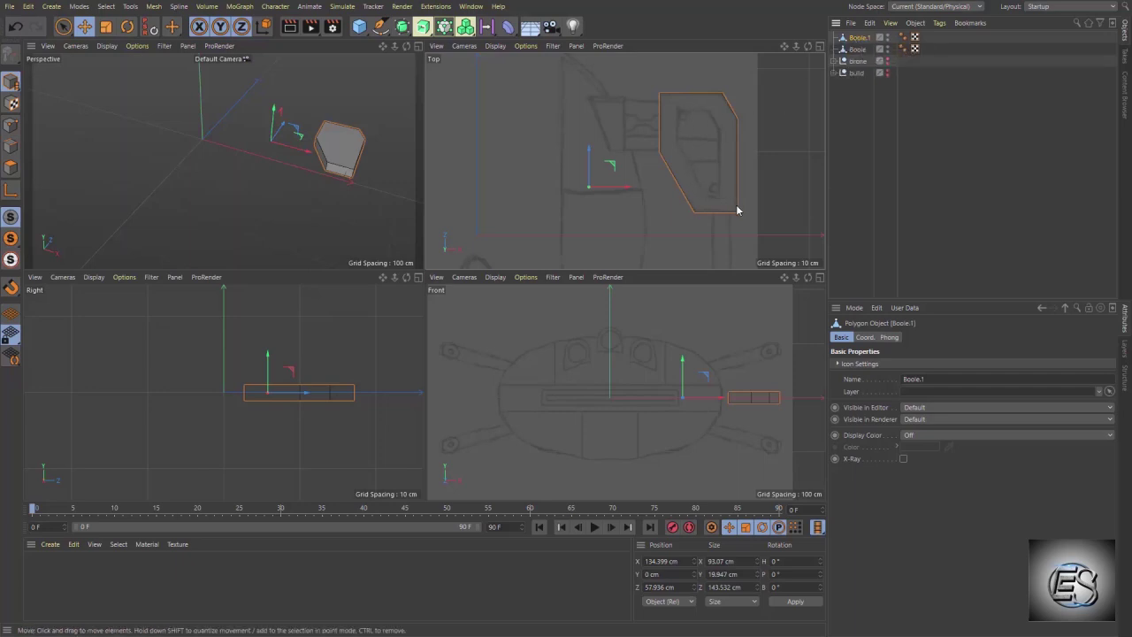
# - Scale the duplicate taller in Y, then shrink it to about 57% in the Top view
pyautogui.press('t')
pyautogui.moveTo(686, 363); pyautogui.dragTo(686, 292)
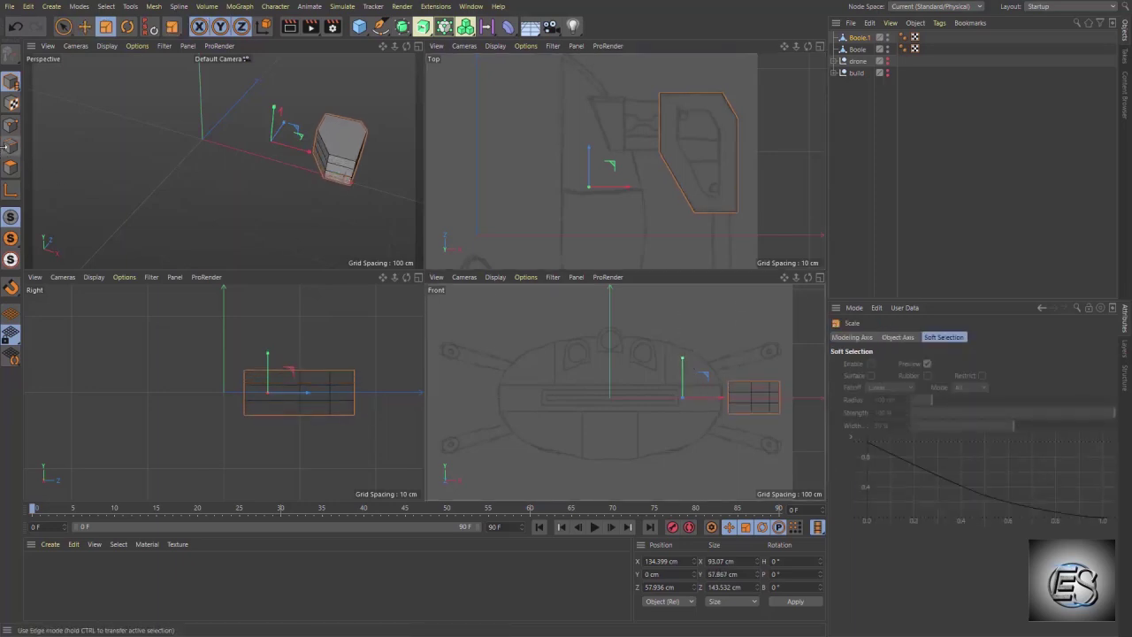
pyautogui.click(791, 191)
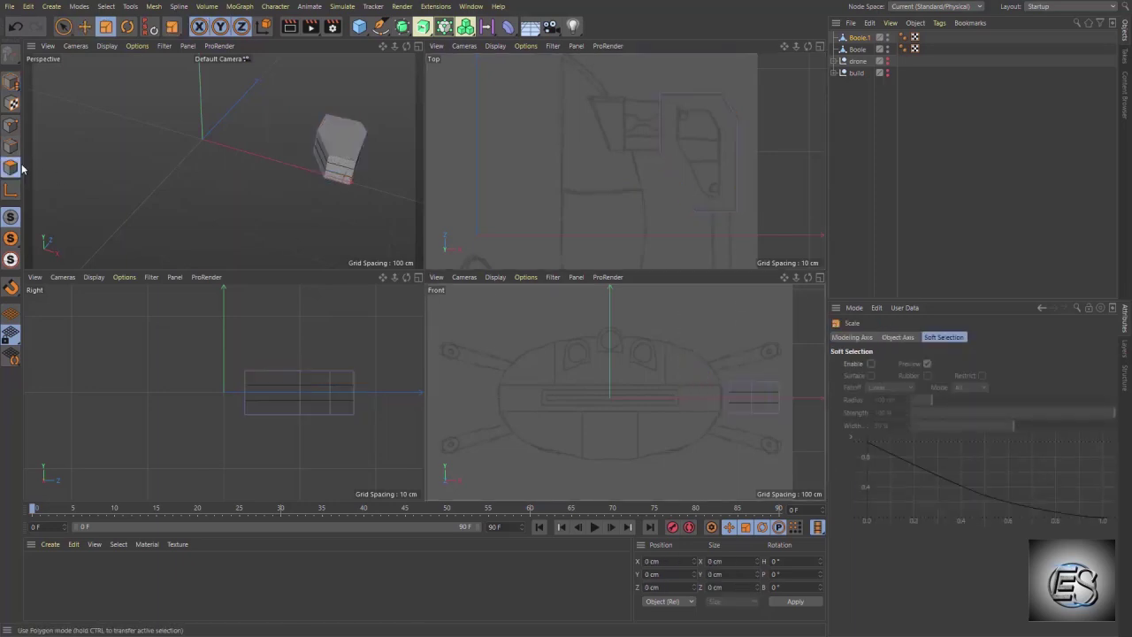
pyautogui.scroll(2, 773, 152)
pyautogui.middleClick(771, 150)
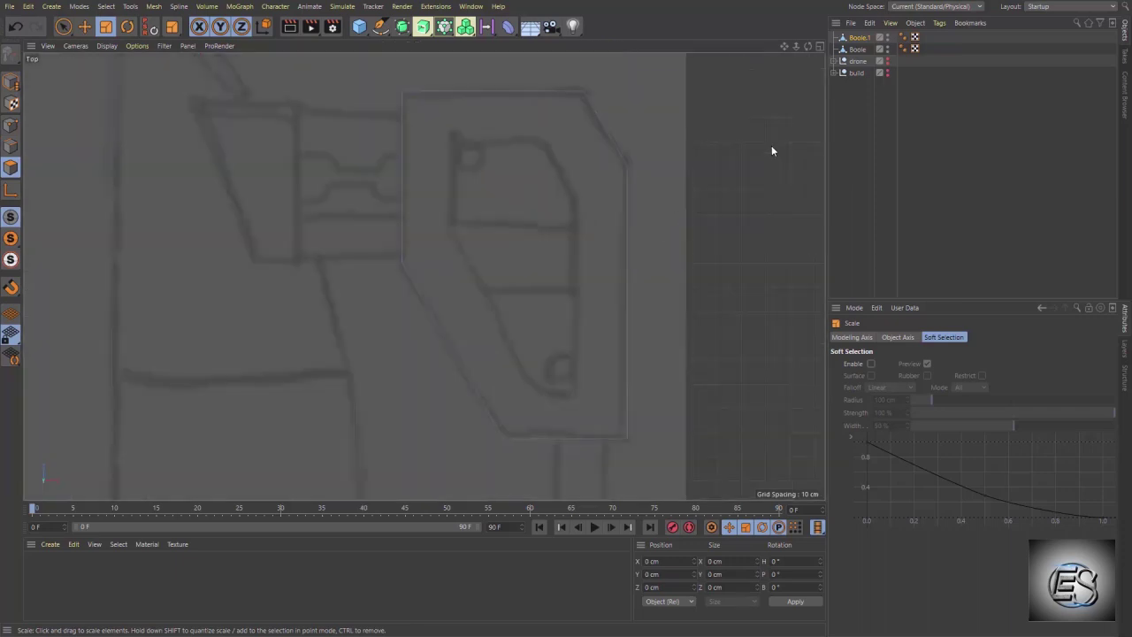
pyautogui.press('0')
pyautogui.click(509, 267)
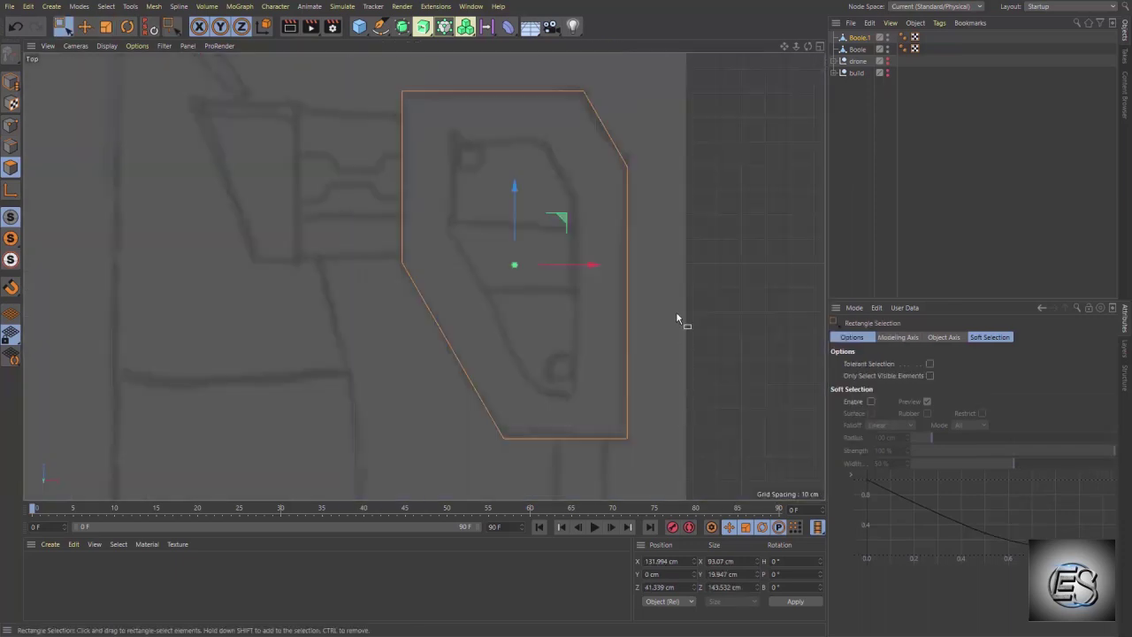
pyautogui.press('t')
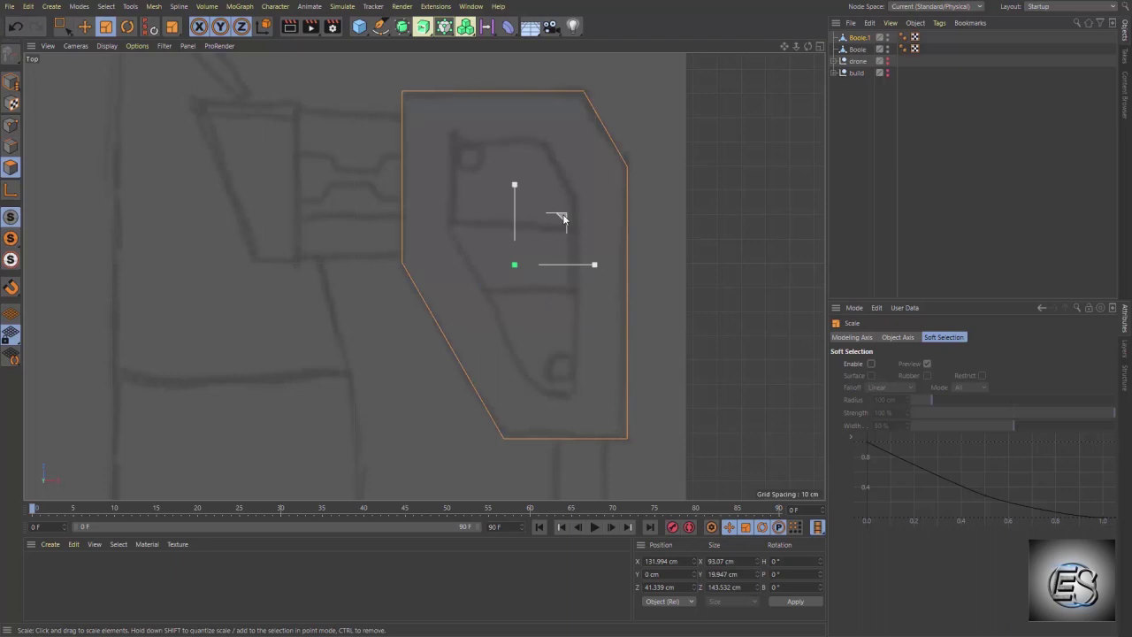
pyautogui.moveTo(564, 218)
pyautogui.mouseDown()
pyautogui.moveTo(310, 197)
pyautogui.moveTo(398, 201)
pyautogui.mouseUp()
# - Slide the inner shape's left and right edges inward about 8.5 cm, then add Boole.2
pyautogui.press('0')
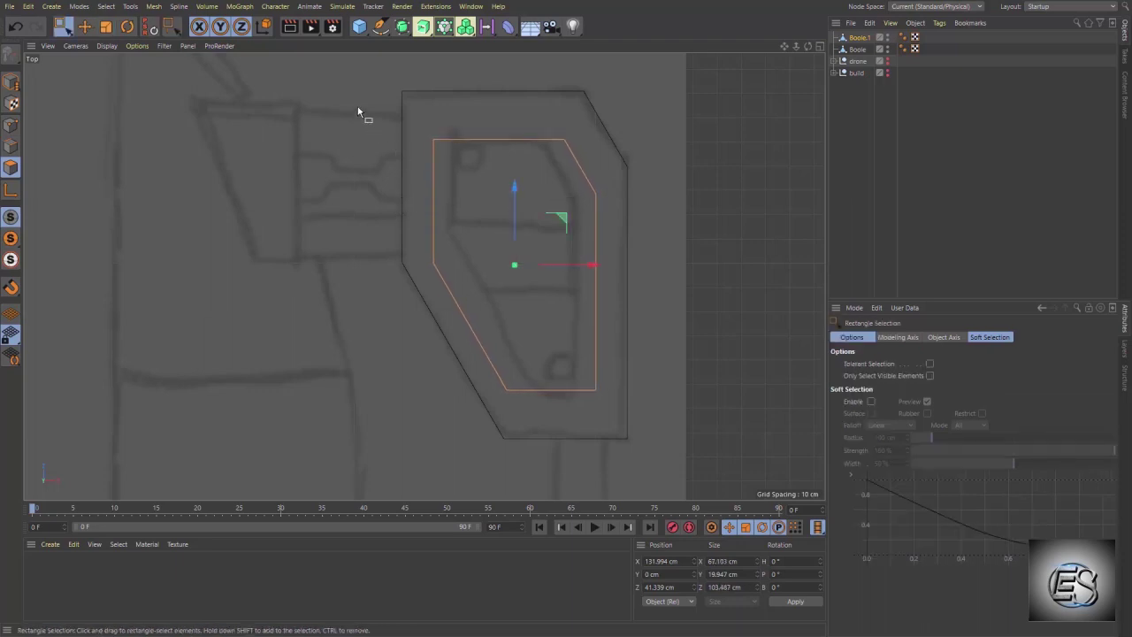
pyautogui.moveTo(355, 100)
pyautogui.mouseDown()
pyautogui.moveTo(488, 381)
pyautogui.moveTo(530, 444)
pyautogui.mouseUp()
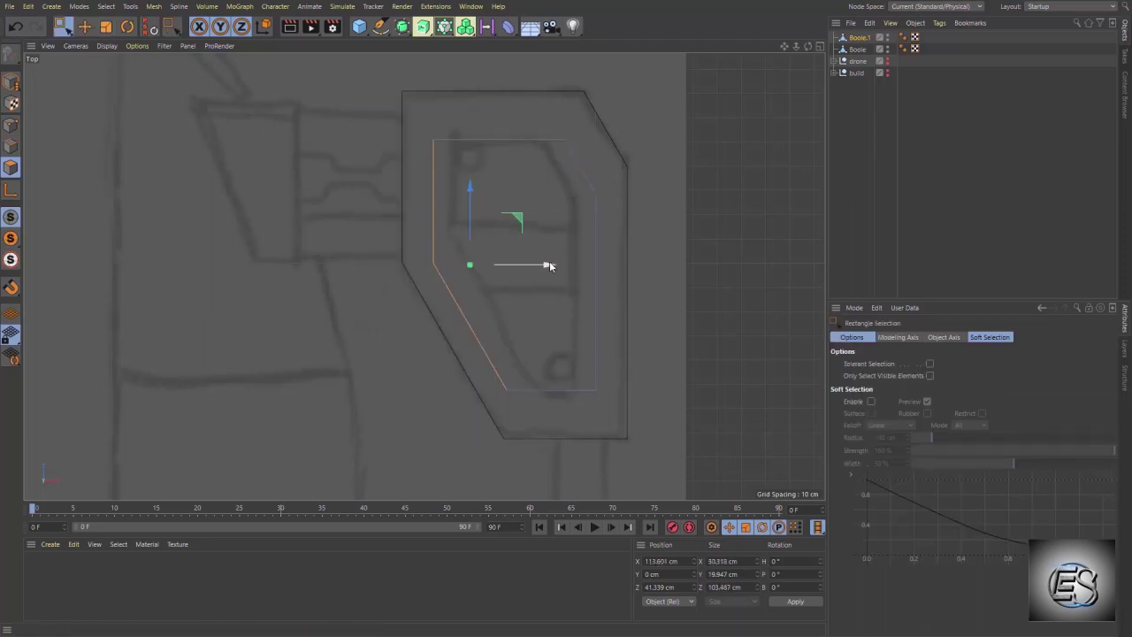
pyautogui.moveTo(549, 265); pyautogui.dragTo(570, 267)
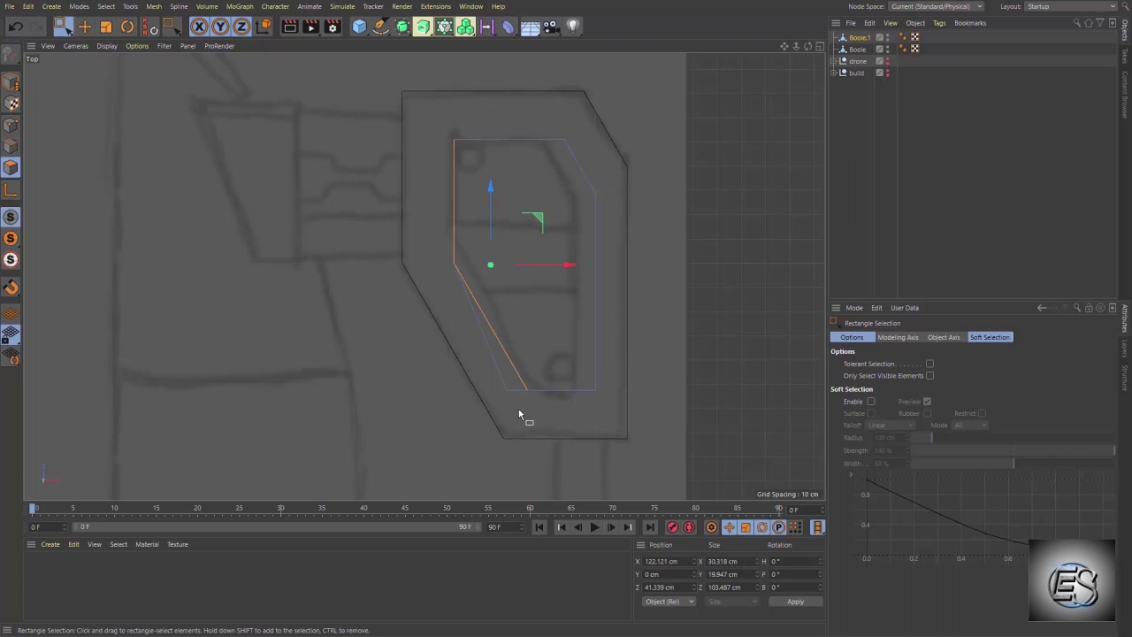
pyautogui.hotkey('ctrl', 'z')
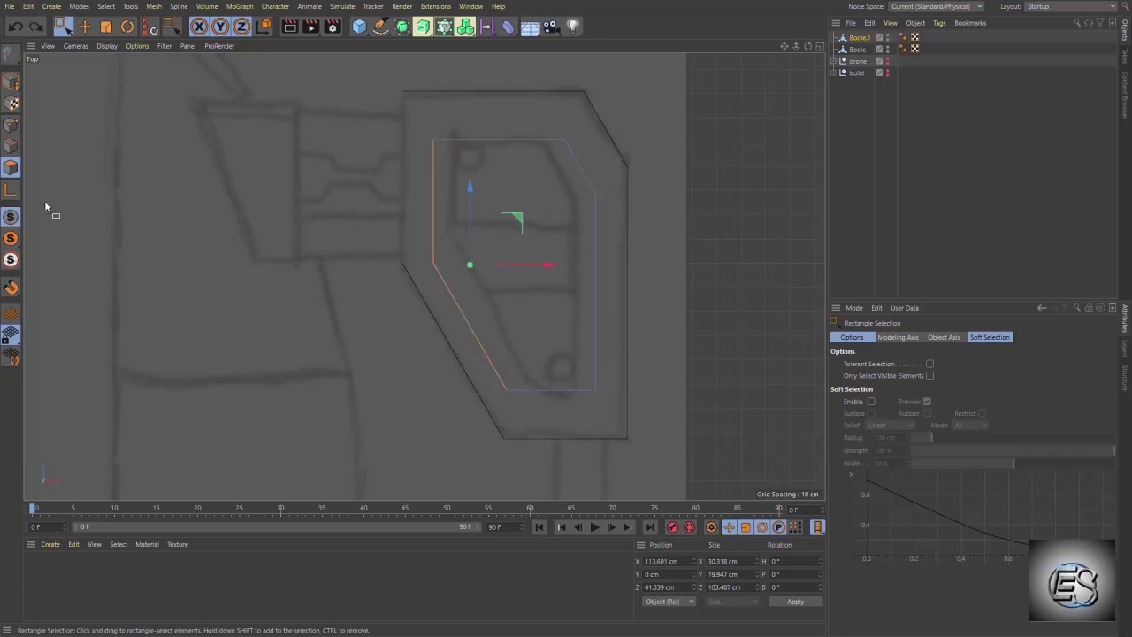
pyautogui.click(11, 146)
pyautogui.moveTo(375, 114); pyautogui.dragTo(529, 438)
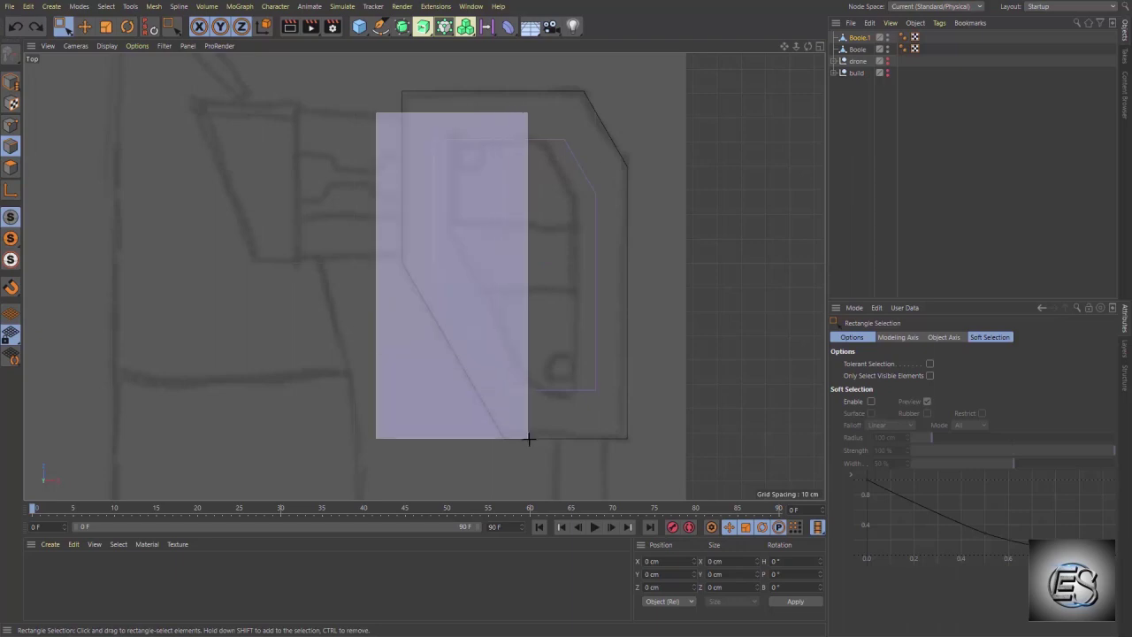
pyautogui.moveTo(530, 272); pyautogui.dragTo(549, 275)
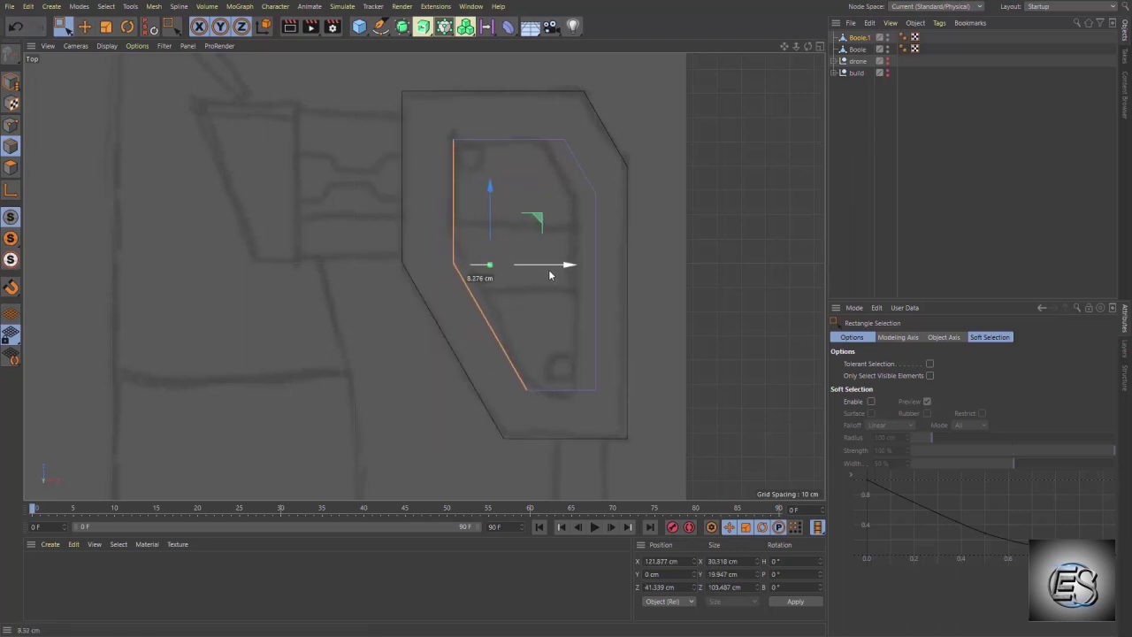
pyautogui.moveTo(549, 118); pyautogui.dragTo(647, 475)
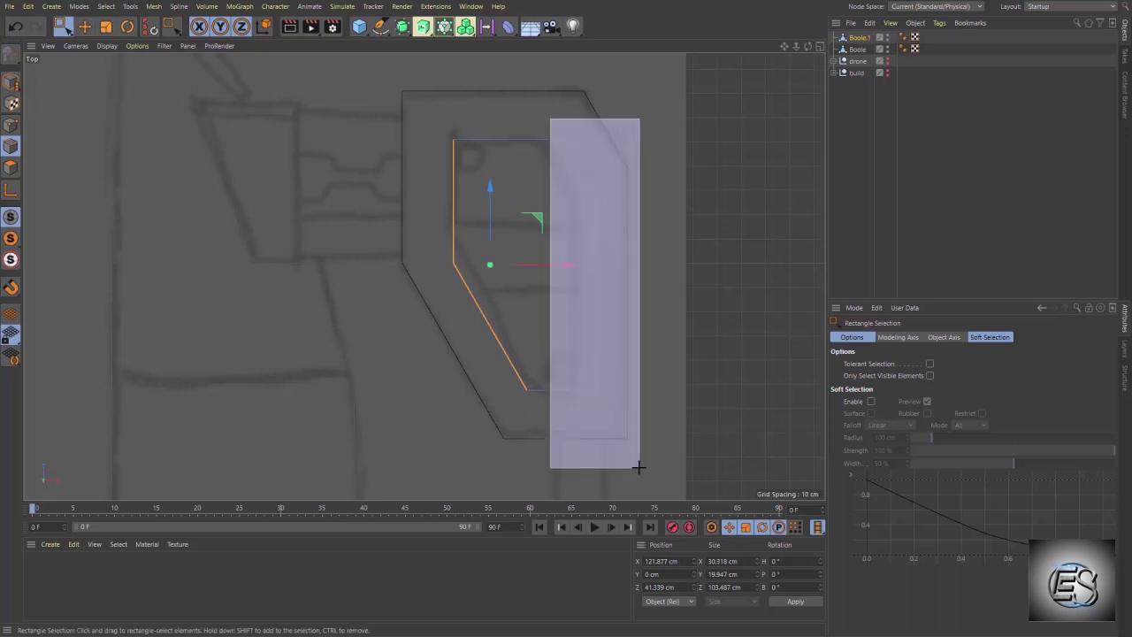
pyautogui.moveTo(659, 265); pyautogui.dragTo(639, 270)
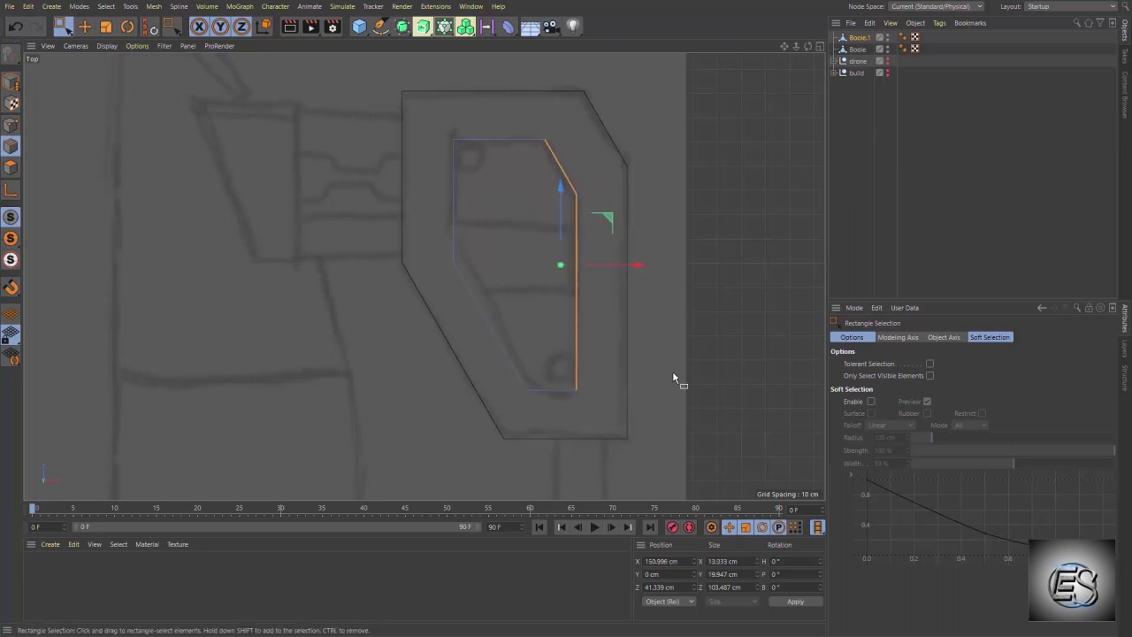
pyautogui.click(689, 390)
pyautogui.middleClick(690, 391)
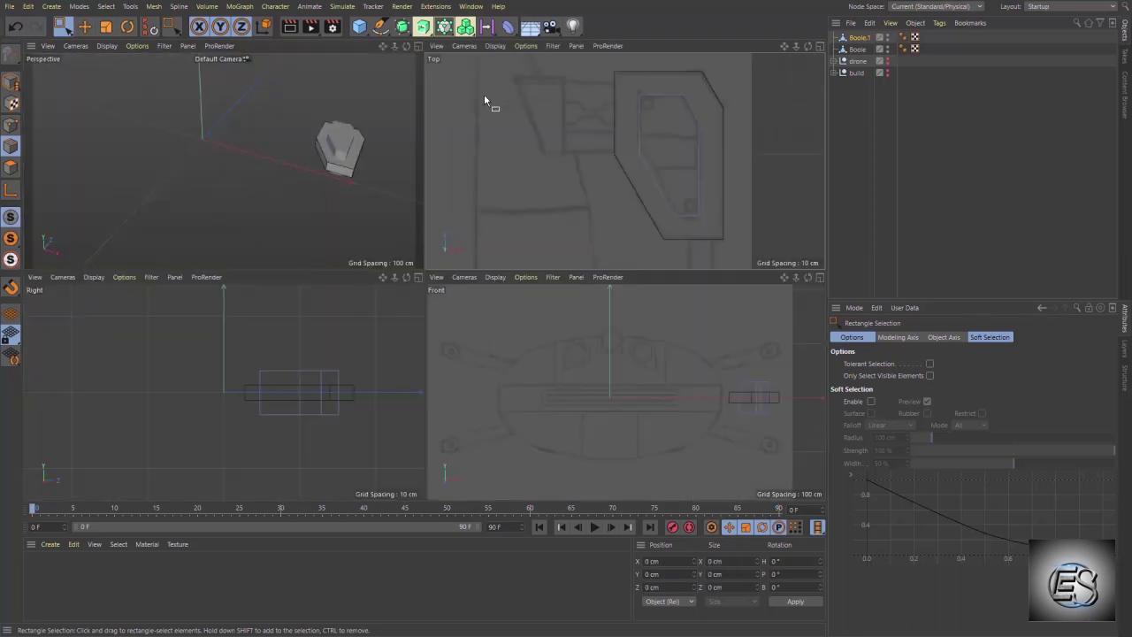
pyautogui.moveTo(402, 26); pyautogui.dragTo(540, 83)
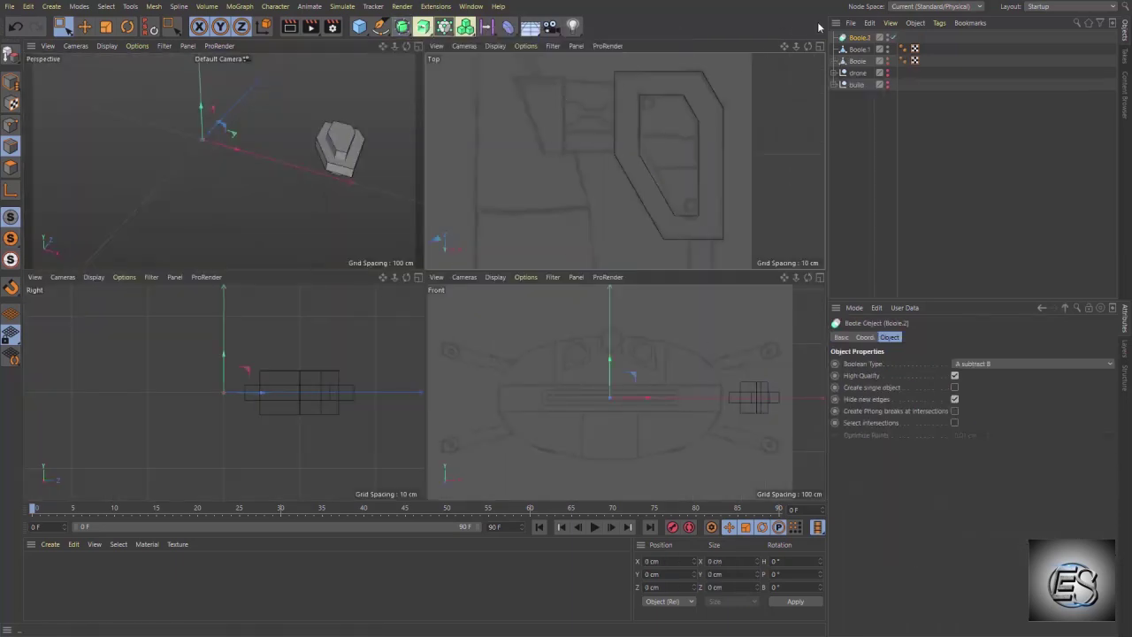
# - Nest both cap shapes under Boole.2 and collapse it into one hollow polygon object
pyautogui.click(857, 62)
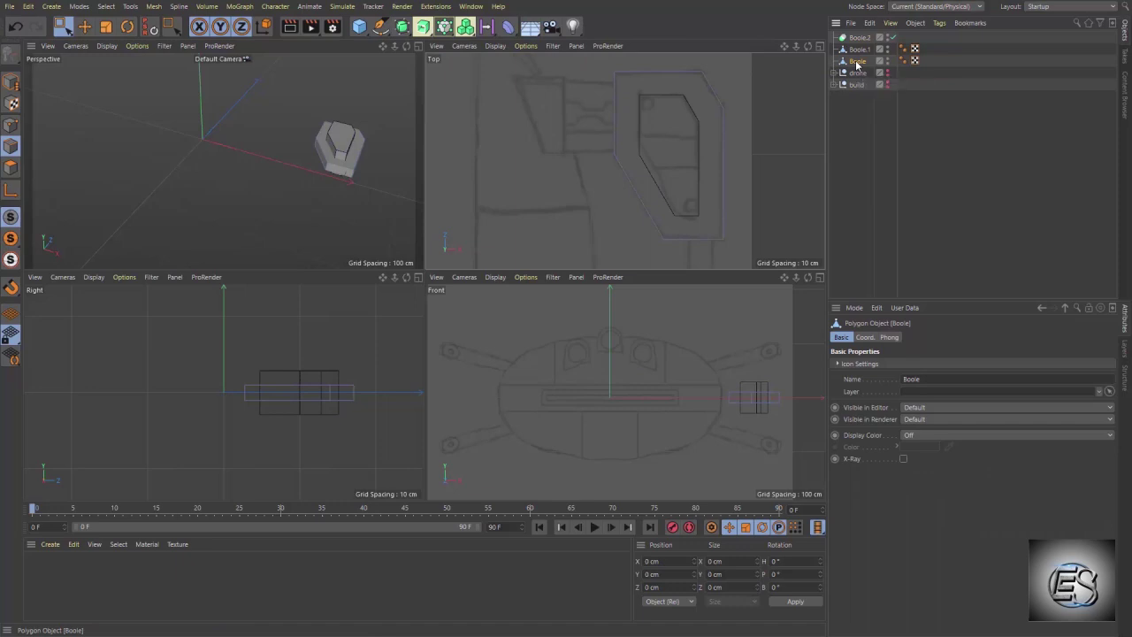
pyautogui.moveTo(857, 62); pyautogui.dragTo(861, 39)
pyautogui.keyDown('ctrl'); pyautogui.click(856, 62); pyautogui.keyUp('ctrl')
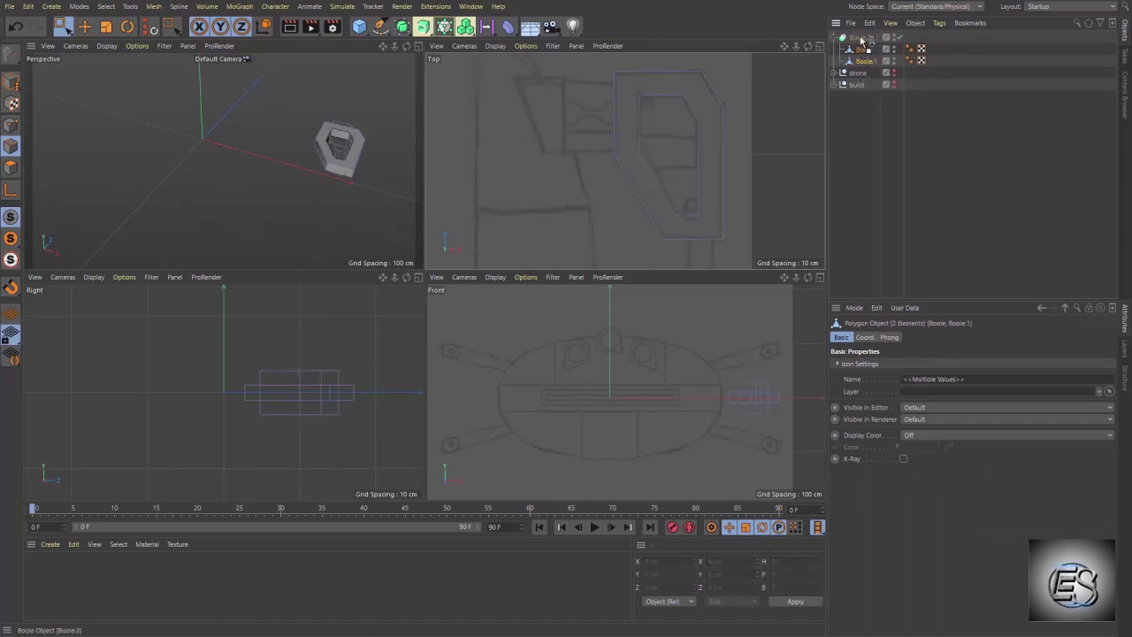
pyautogui.click(862, 39)
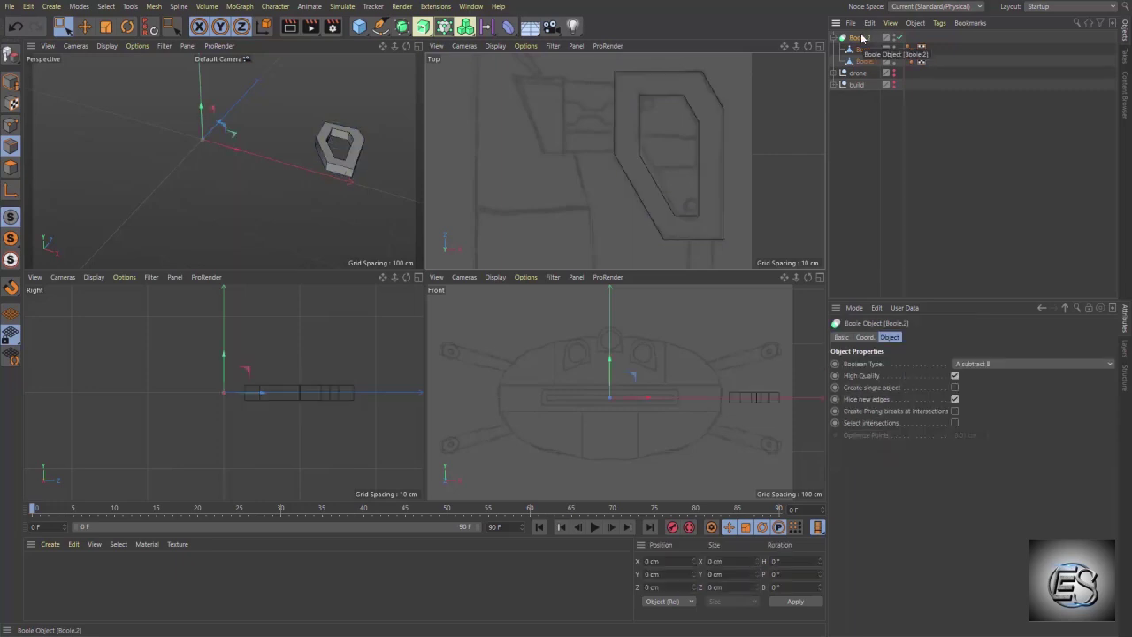
pyautogui.press('c')
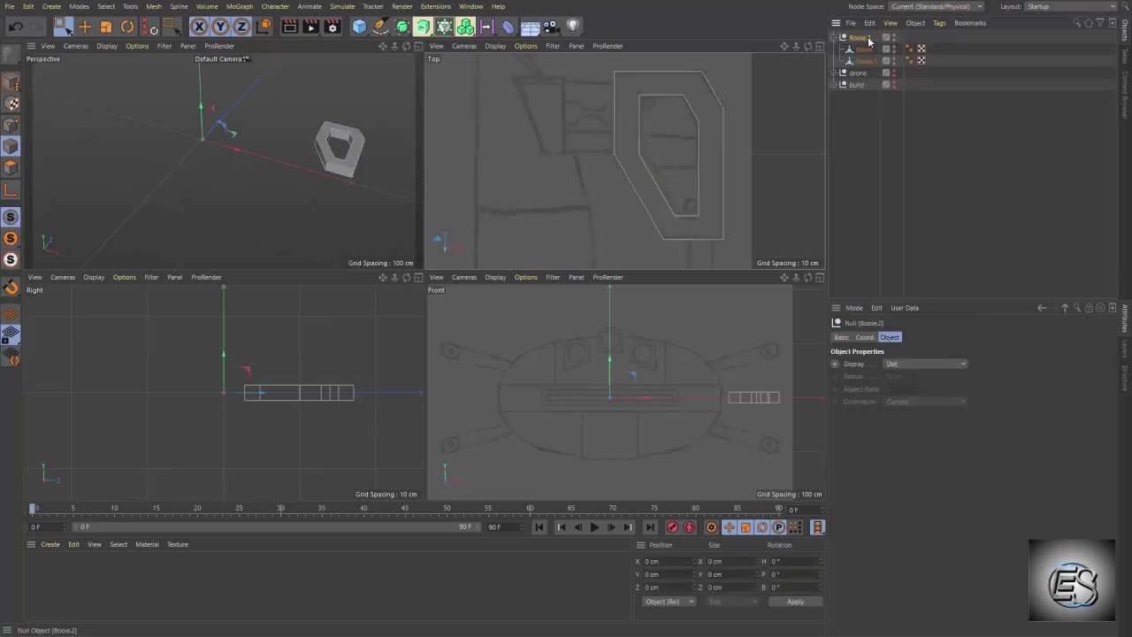
pyautogui.rightClick(864, 39)
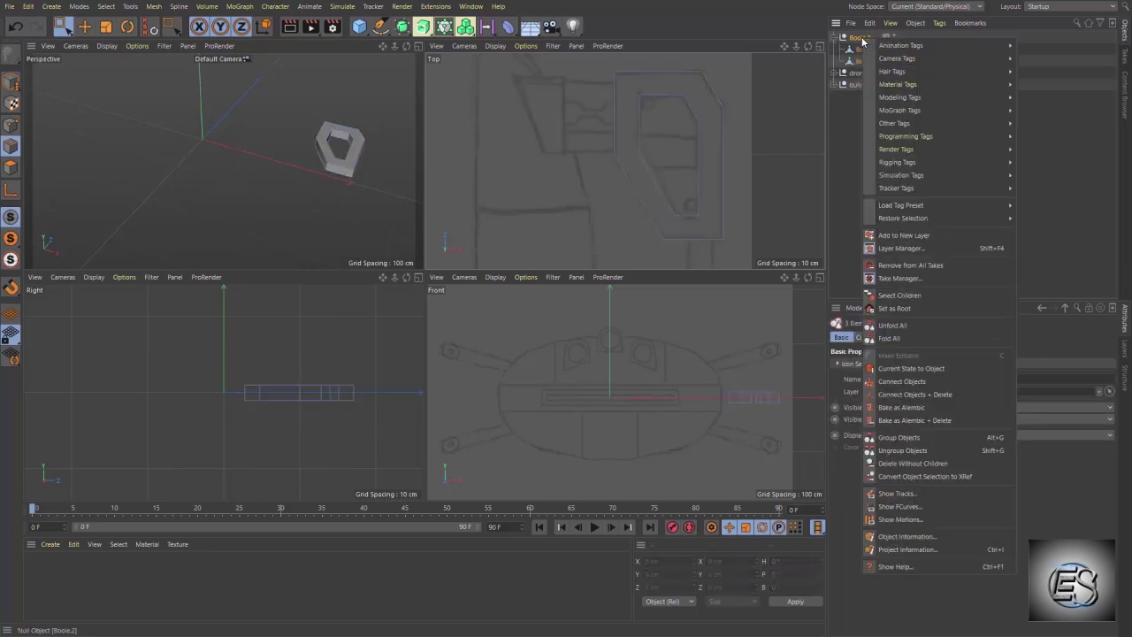
pyautogui.click(935, 393)
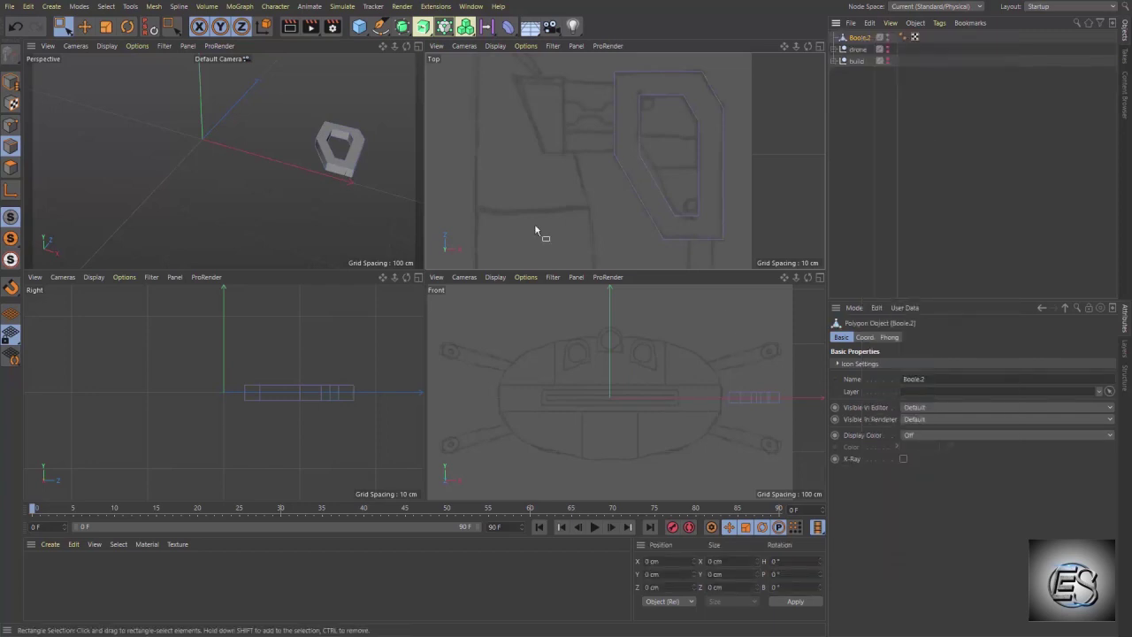
# - Frame the cap and centre Boole.2's axis on its geometry
pyautogui.press('o')
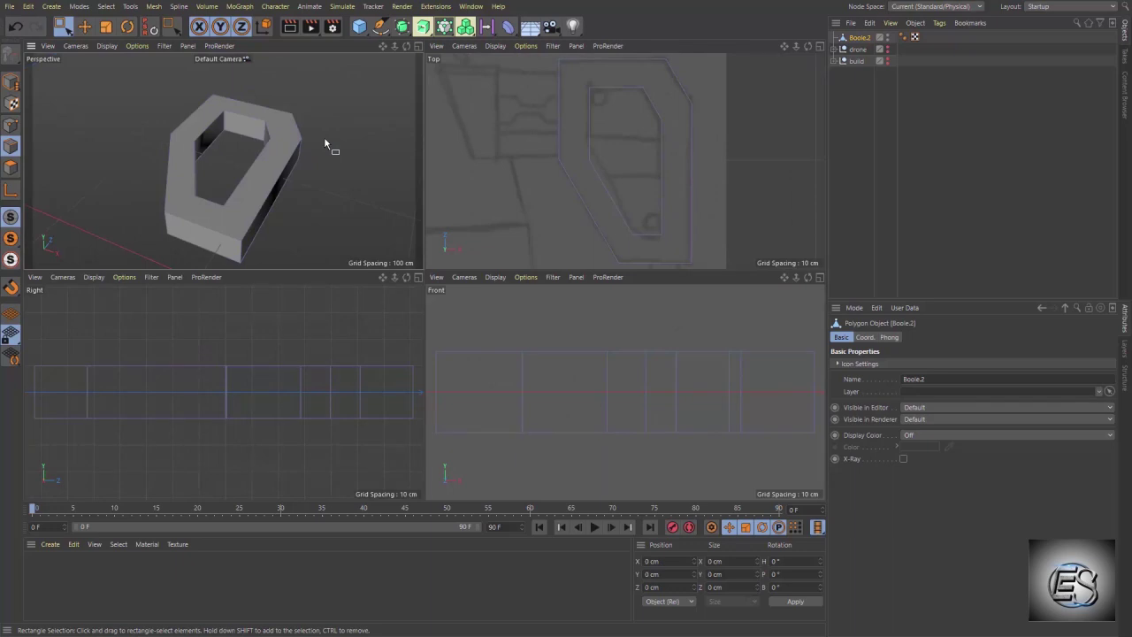
pyautogui.click(11, 82)
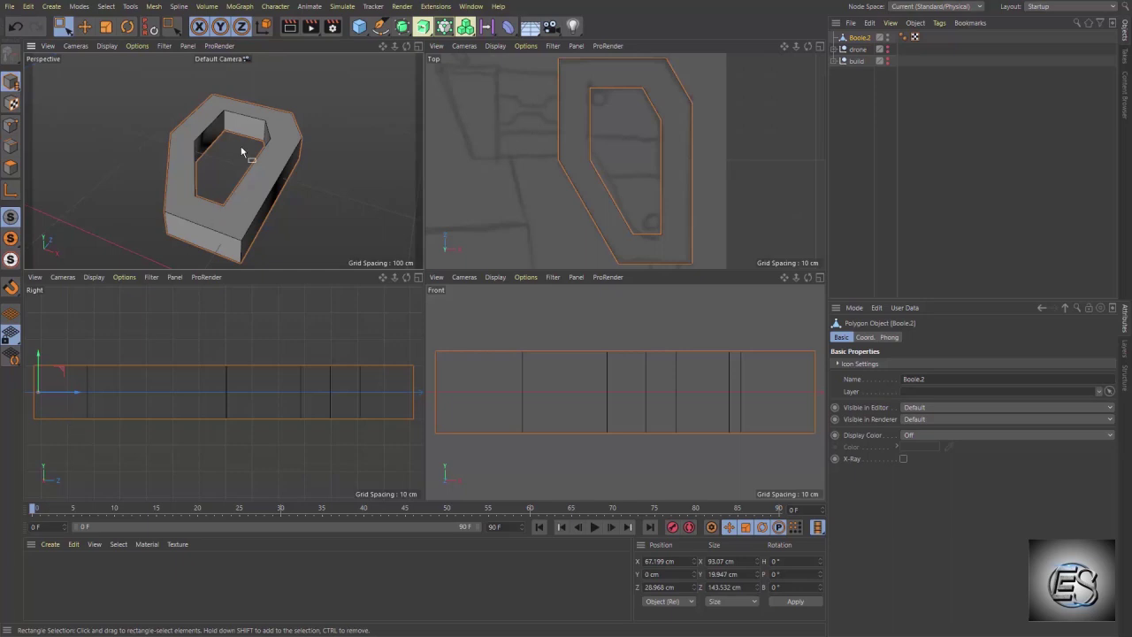
pyautogui.click(154, 10)
pyautogui.moveTo(195, 262)
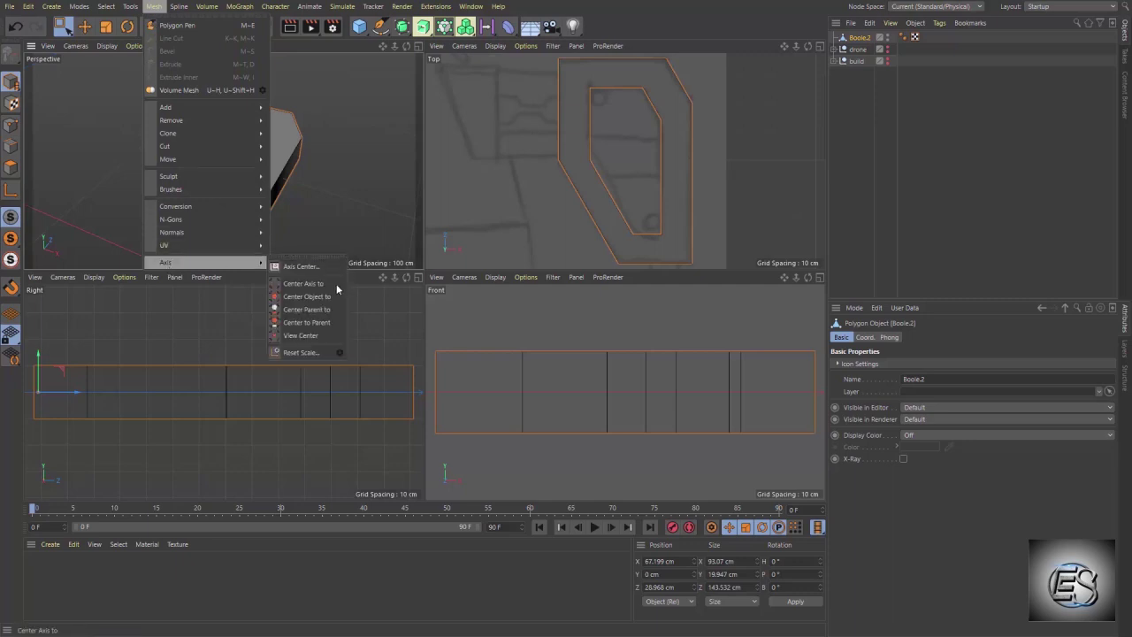
pyautogui.click(323, 289)
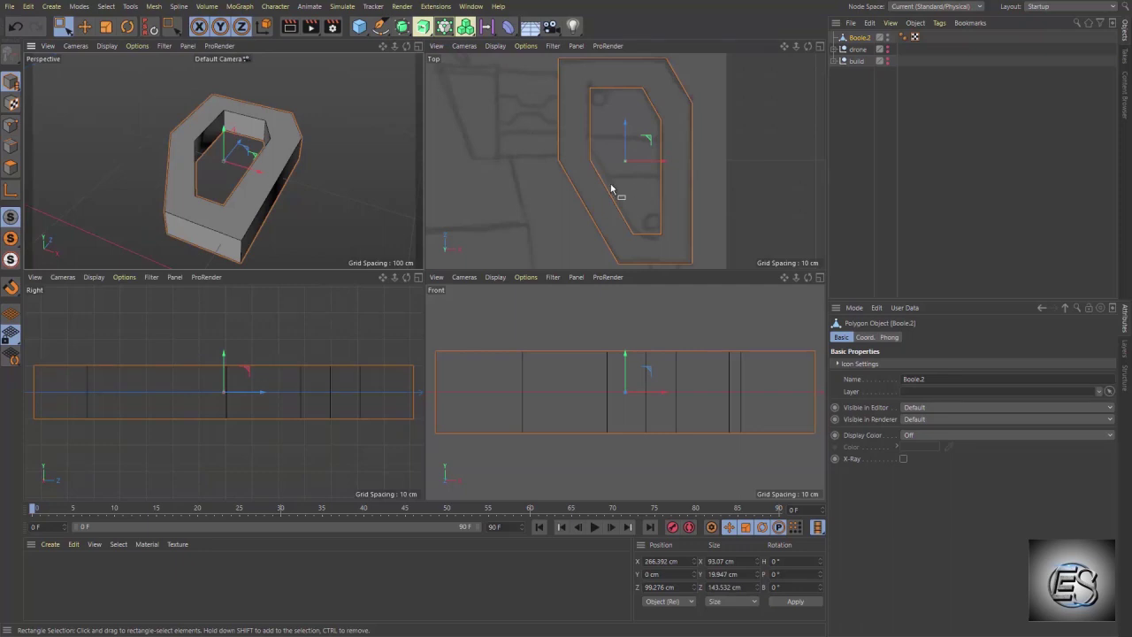
pyautogui.click(359, 28)
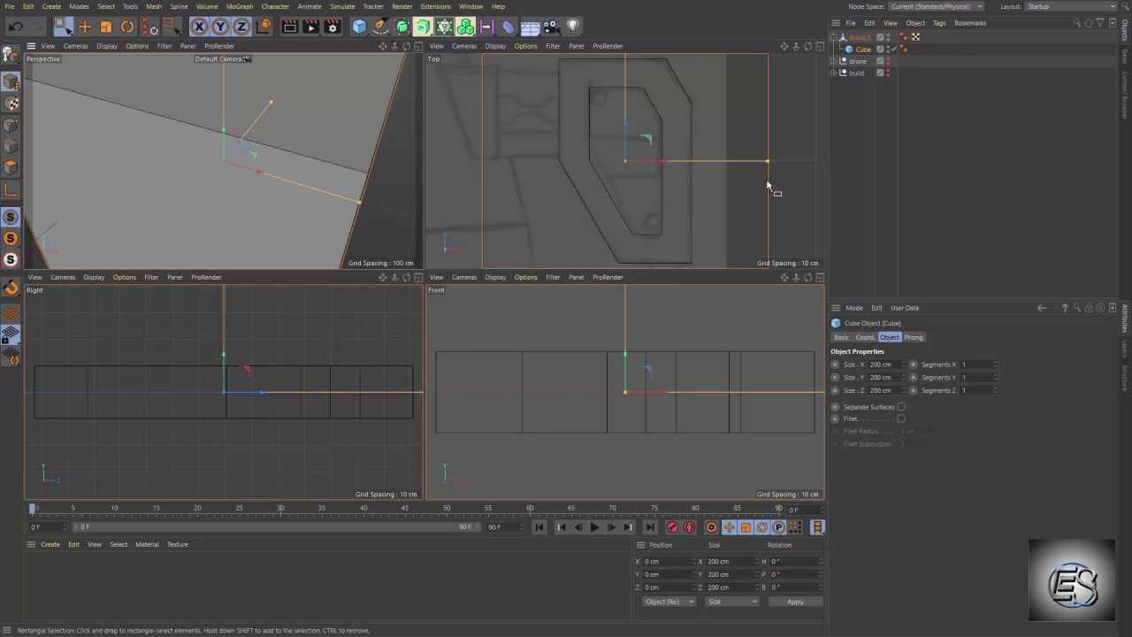
# - Size the new cube to about 65 × 112 cm, flatten it, and give it 2 Z segments
pyautogui.moveTo(765, 162); pyautogui.dragTo(671, 164)
pyautogui.scroll(-2, 654, 124)
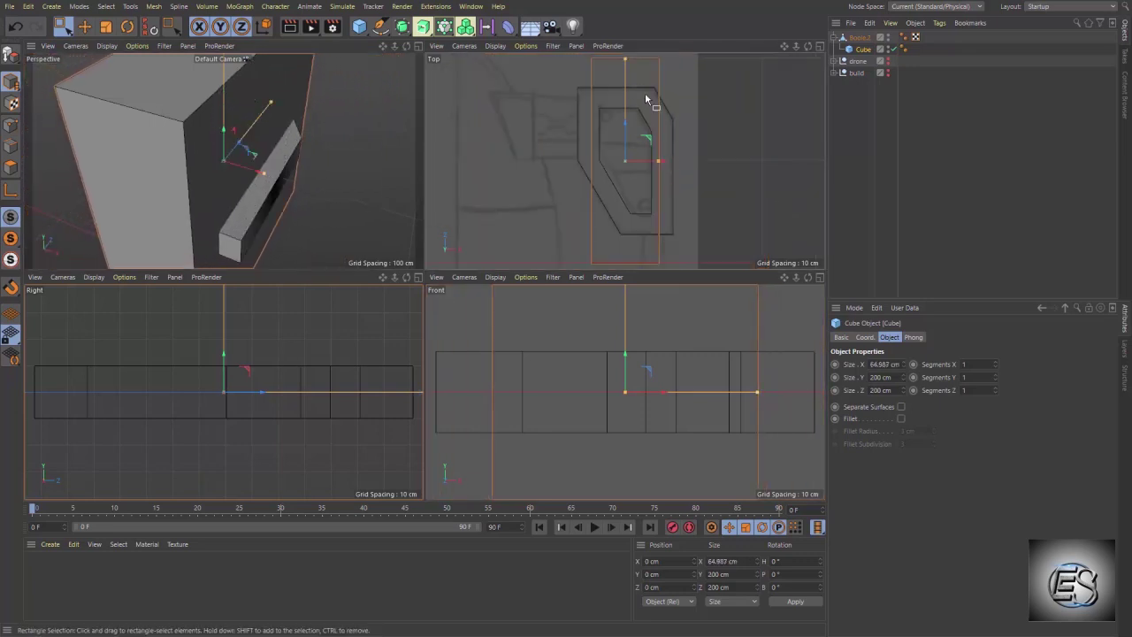
pyautogui.moveTo(626, 63); pyautogui.dragTo(630, 108)
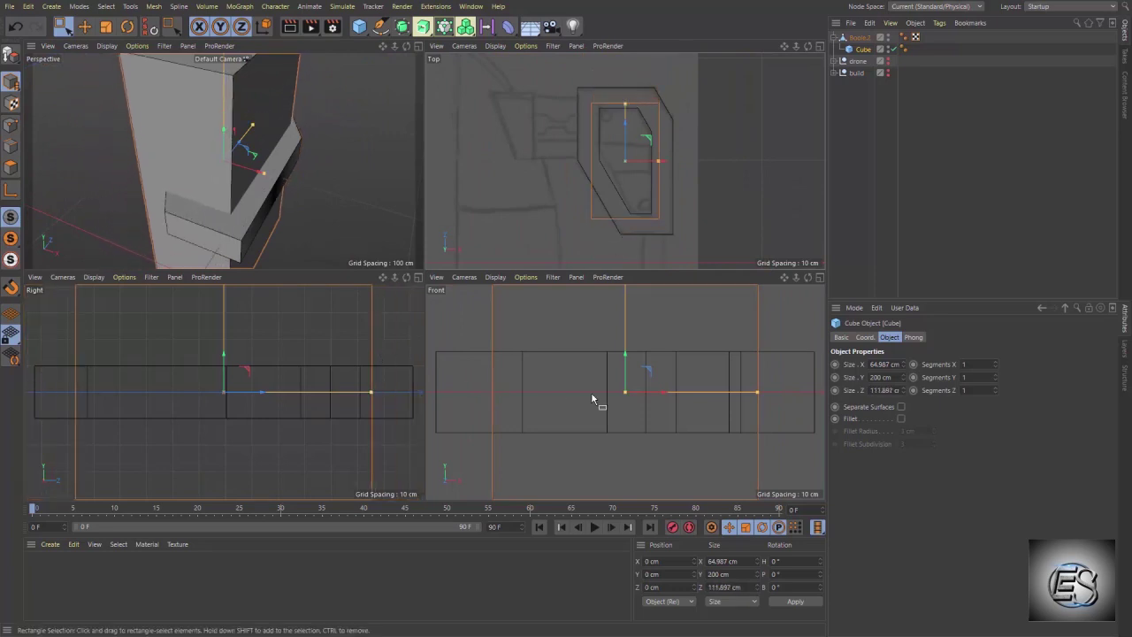
pyautogui.scroll(-2, 590, 392)
pyautogui.scroll(-2, 591, 392)
pyautogui.scroll(-2, 591, 392)
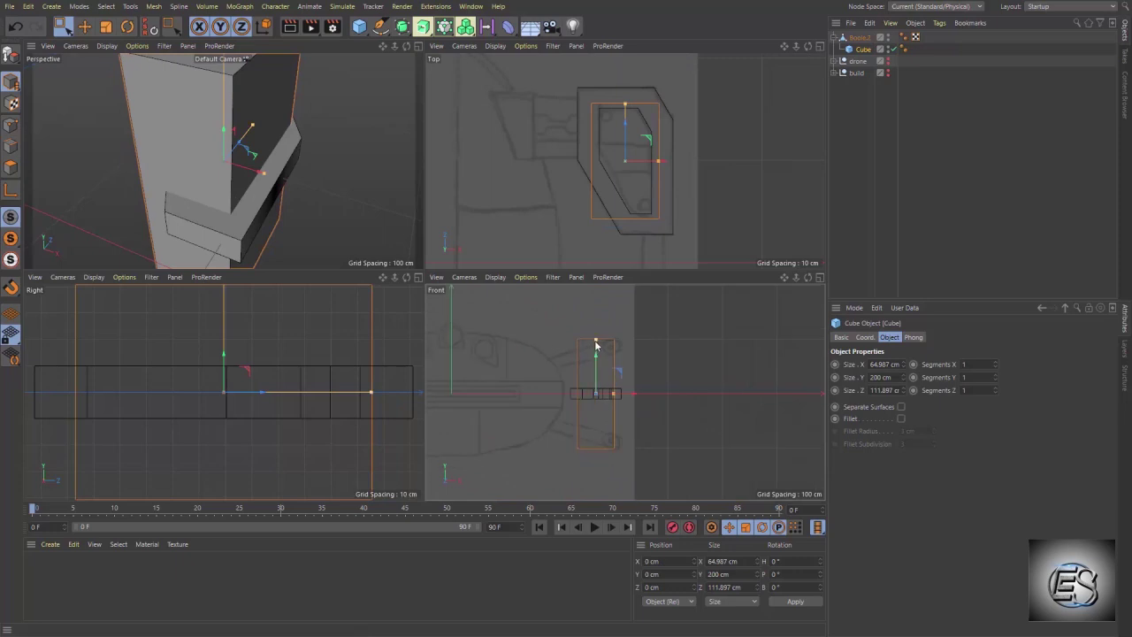
pyautogui.moveTo(595, 345); pyautogui.dragTo(589, 410)
pyautogui.scroll(5, 599, 392)
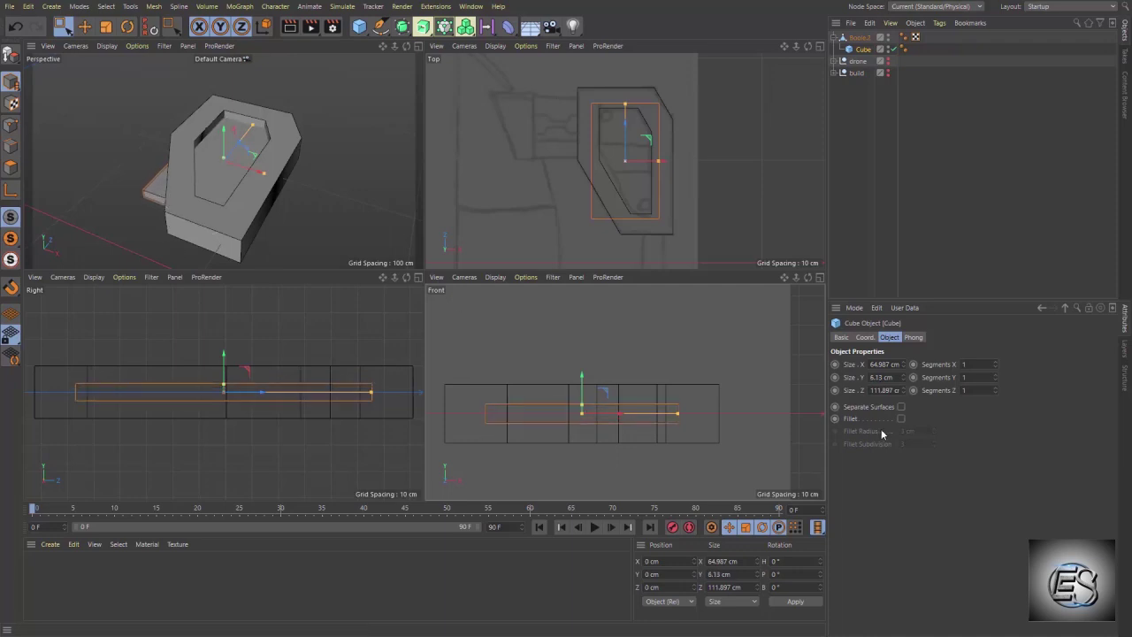
pyautogui.click(995, 390)
# - Make the slab editable, move its points to fit the notch, and unparent it from Boole.2
pyautogui.press('c')
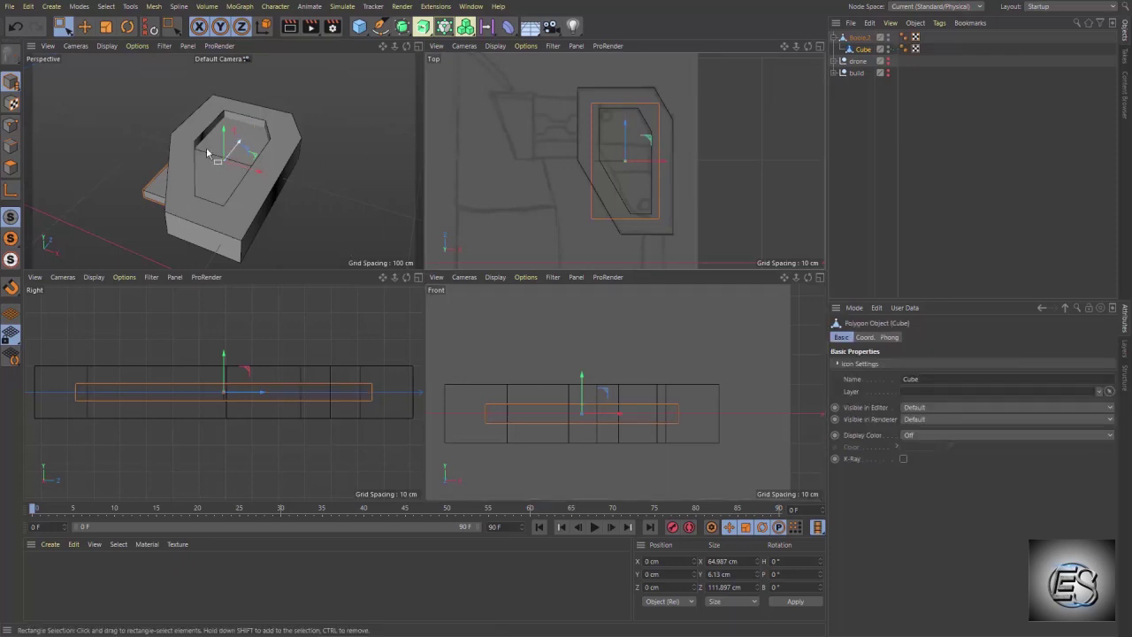
pyautogui.moveTo(565, 199)
pyautogui.mouseDown()
pyautogui.moveTo(624, 257)
pyautogui.moveTo(646, 221)
pyautogui.mouseUp()
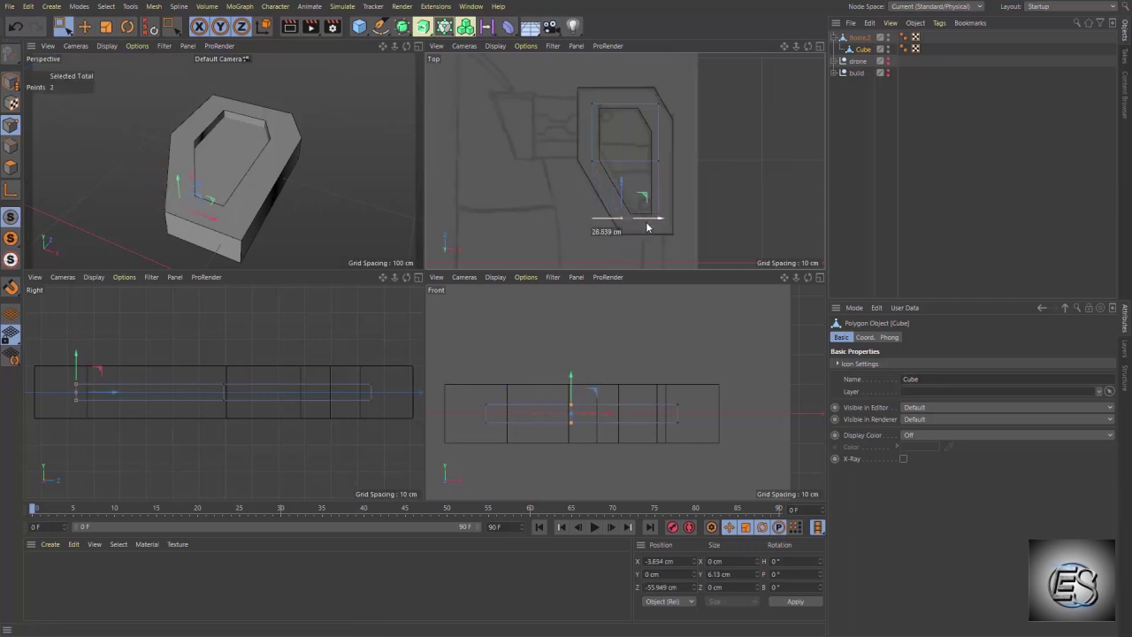
pyautogui.moveTo(386, 168)
pyautogui.keyDown('alt'); pyautogui.mouseDown()
pyautogui.moveTo(340, 168)
pyautogui.moveTo(353, 189)
pyautogui.moveTo(370, 175)
pyautogui.mouseUp(); pyautogui.keyUp('alt')
pyautogui.click(360, 176)
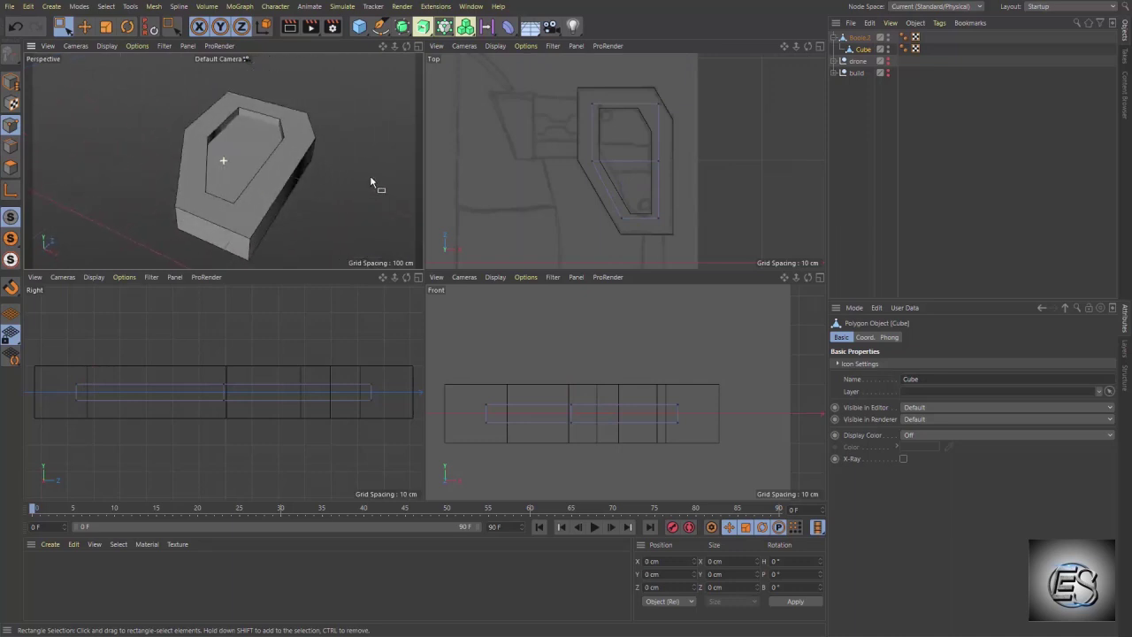
pyautogui.moveTo(861, 53); pyautogui.dragTo(859, 39)
pyautogui.click(859, 39)
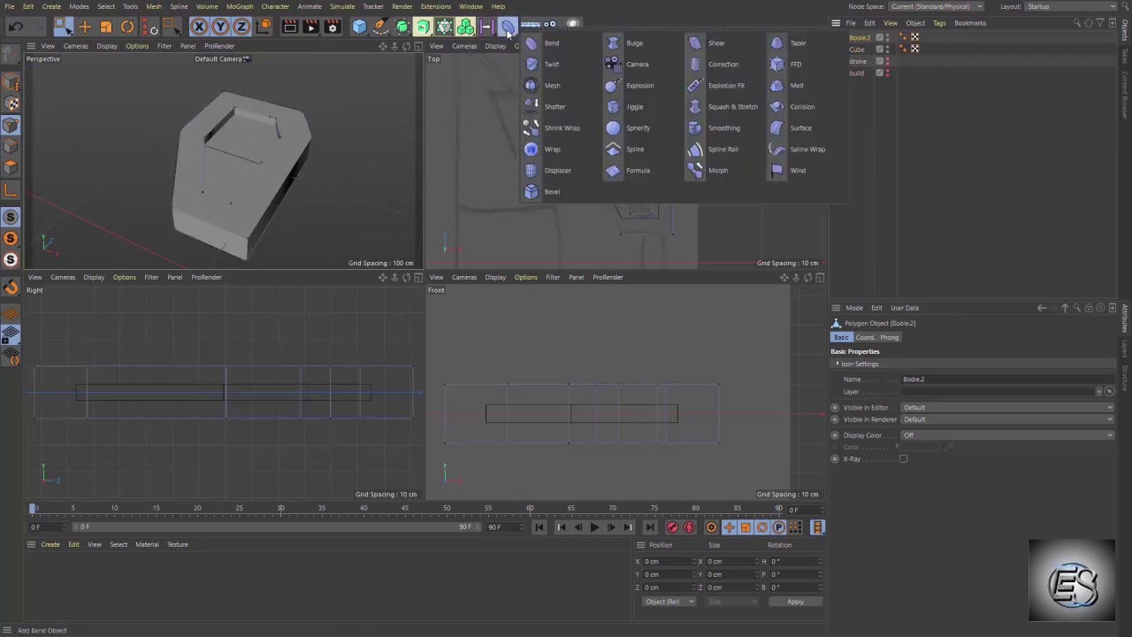
# - Add a Bevel deformer under Boole.2 with 2 subdivisions and a 3 cm offset
pyautogui.moveTo(508, 32); pyautogui.dragTo(553, 189)
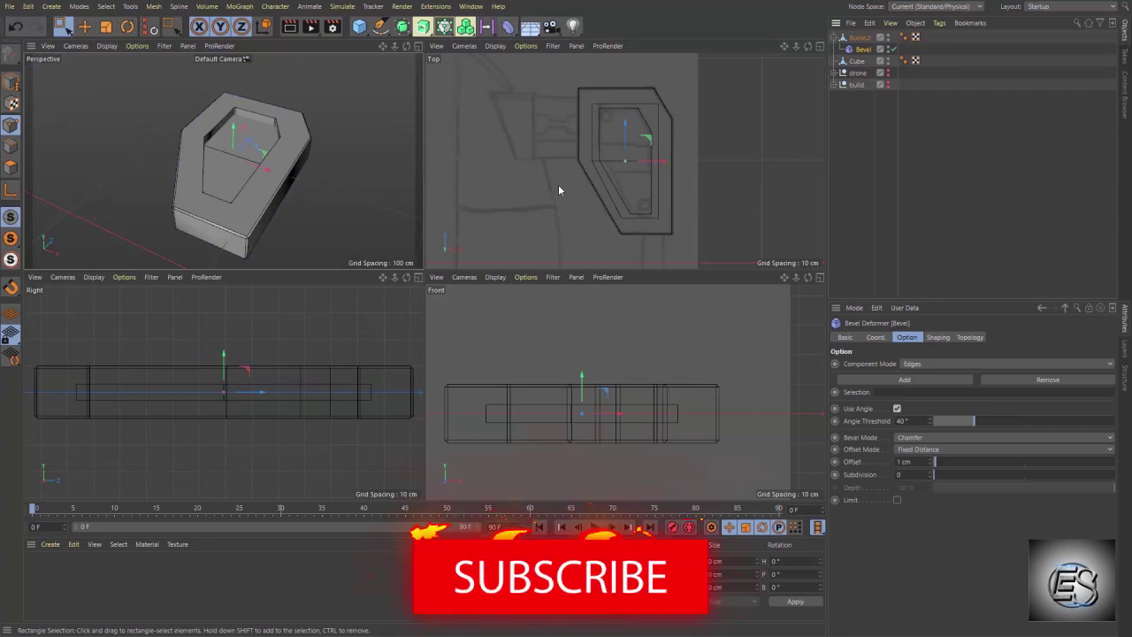
pyautogui.middleClick(251, 214)
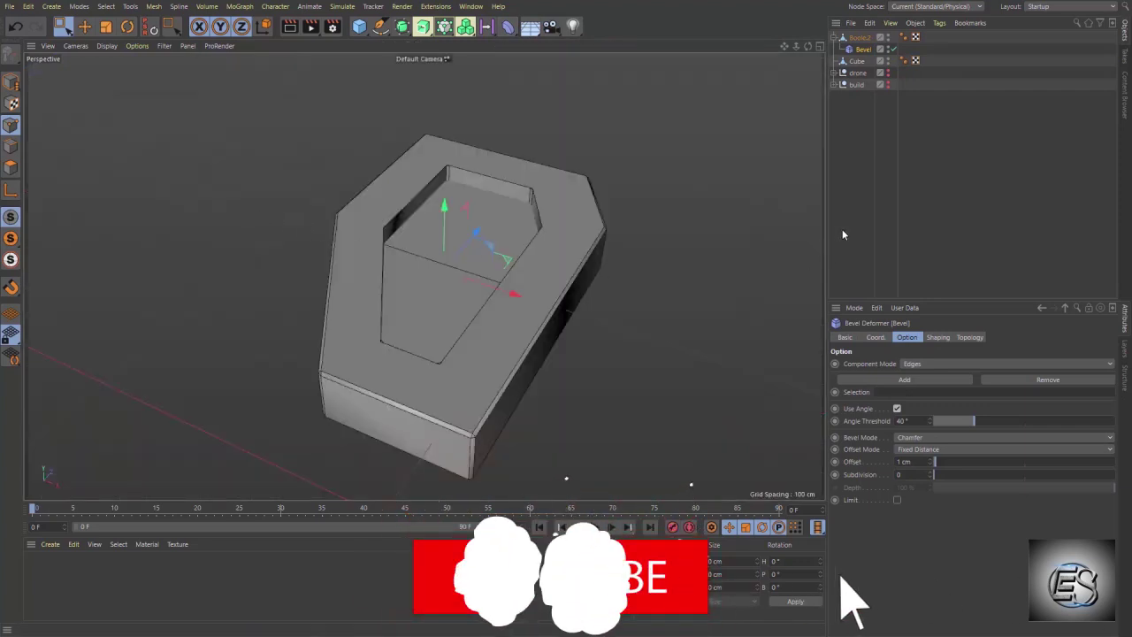
pyautogui.moveTo(931, 475); pyautogui.dragTo(932, 461)
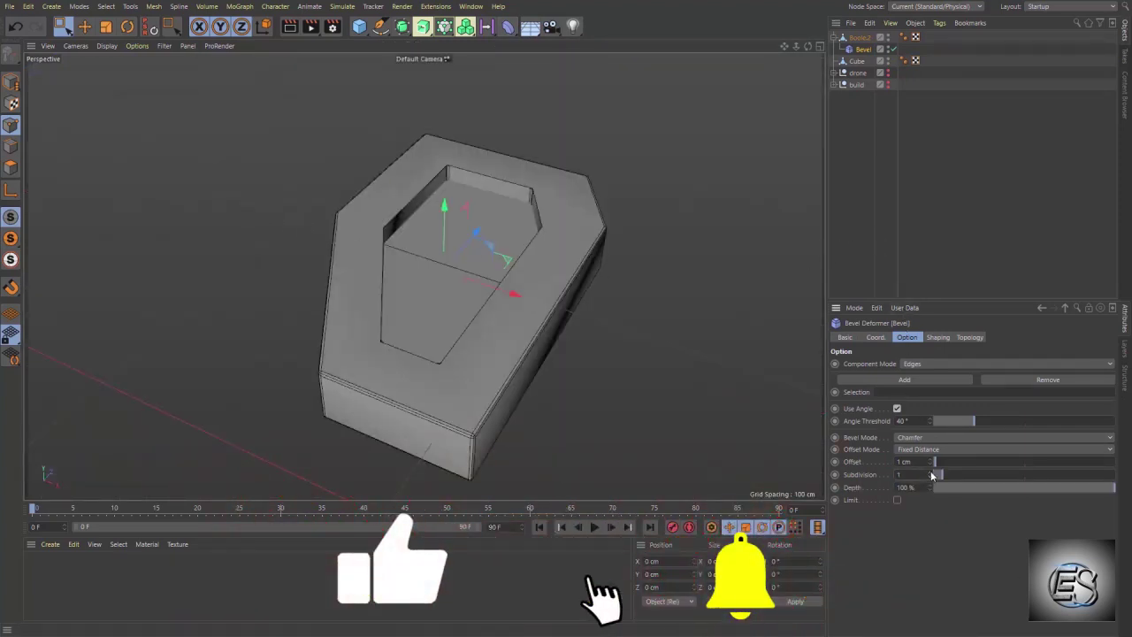
pyautogui.click(931, 460)
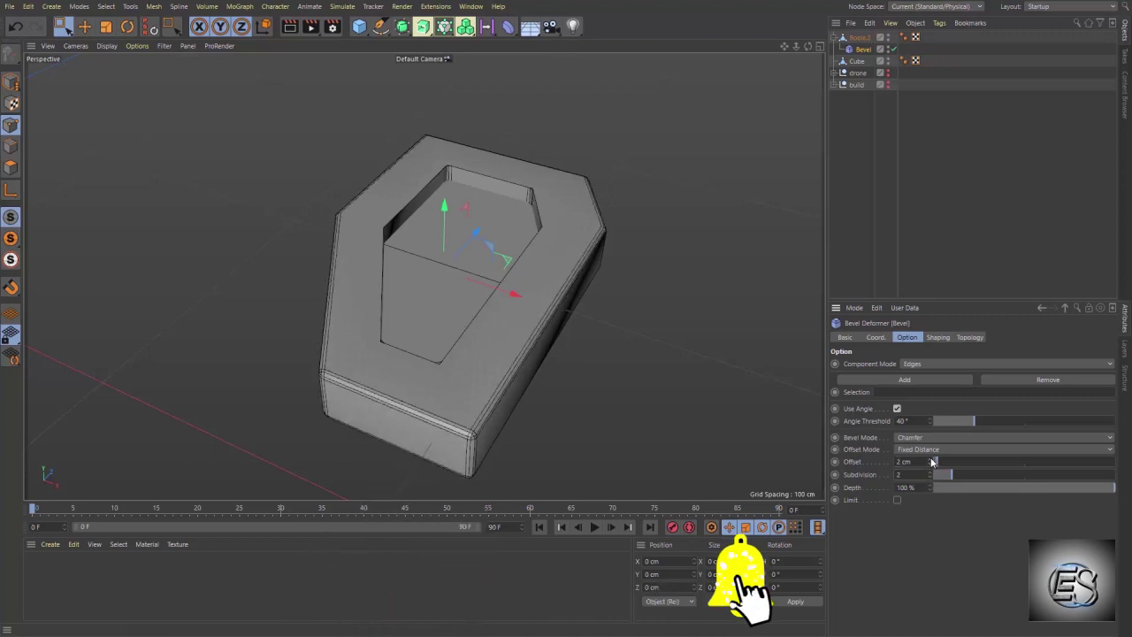
pyautogui.click(932, 461)
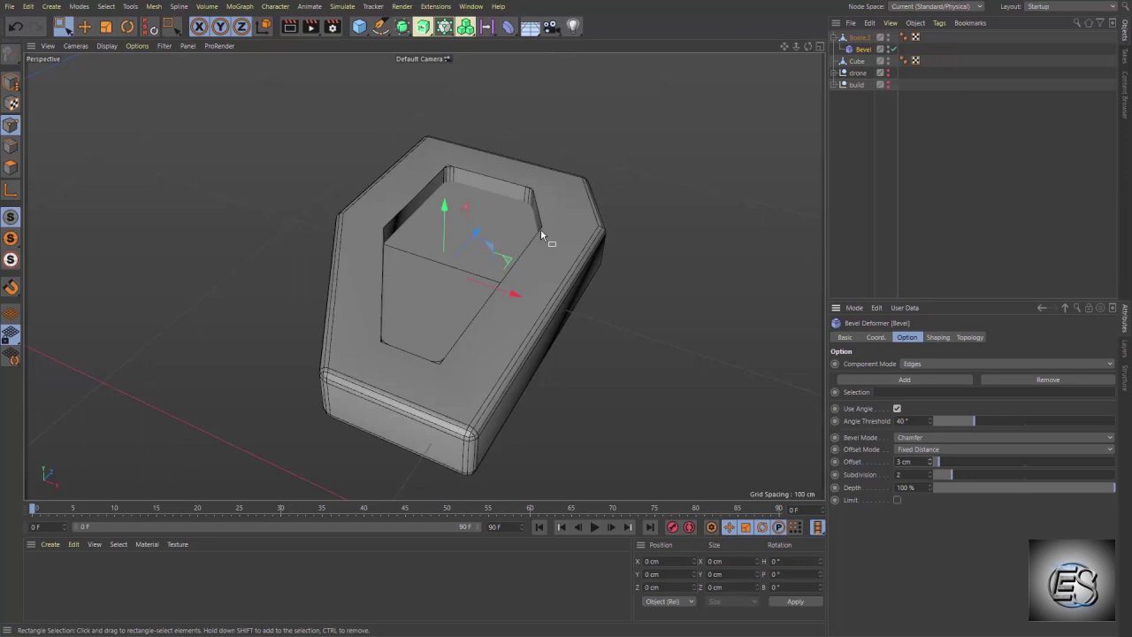
# - Make the bevelled cap editable, optimize its mesh, and render a preview
pyautogui.press('c')
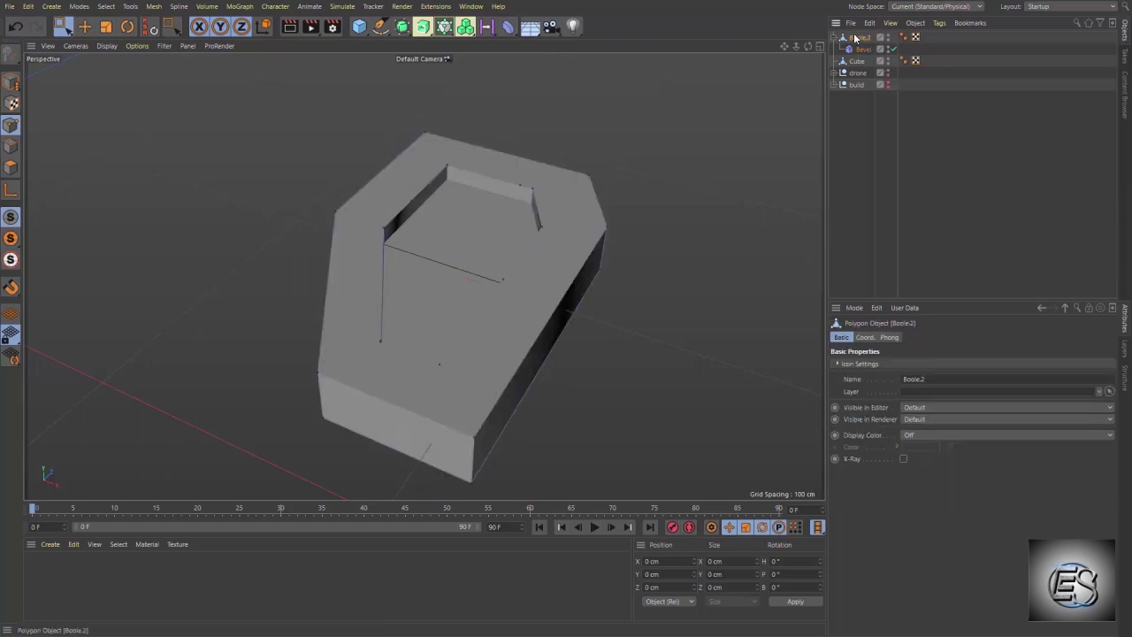
pyautogui.rightClick(687, 144)
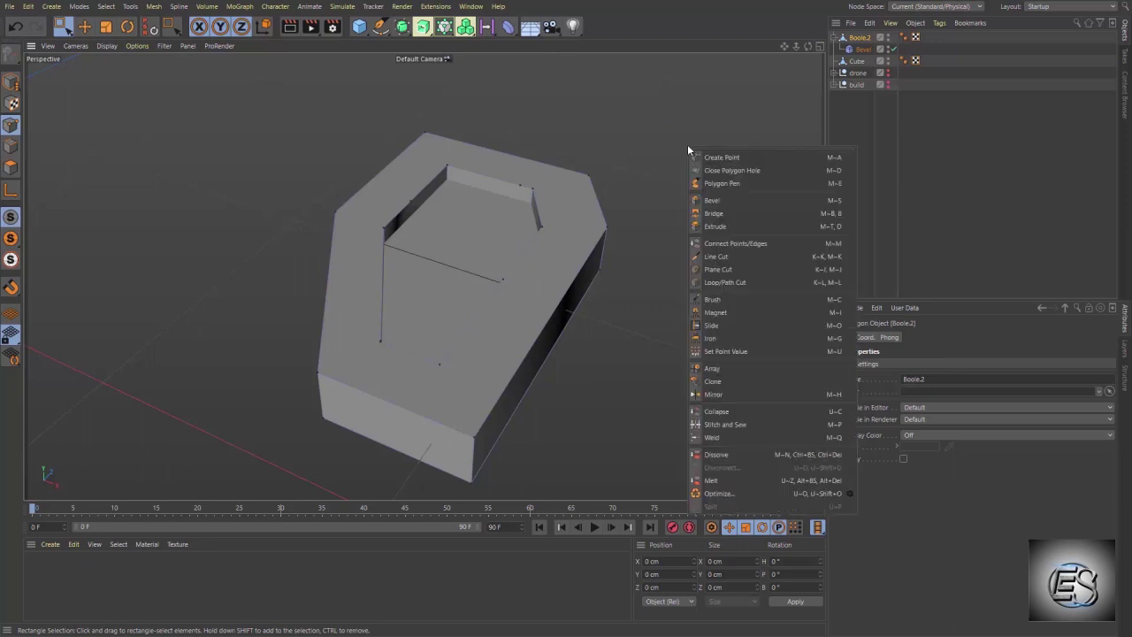
pyautogui.click(723, 493)
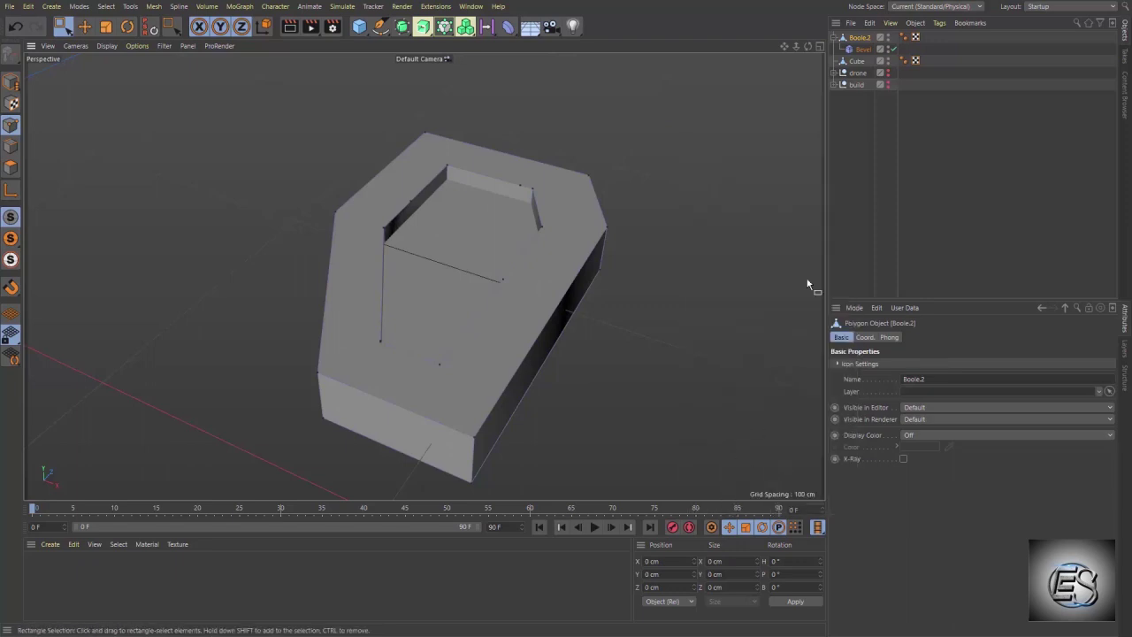
pyautogui.click(844, 167)
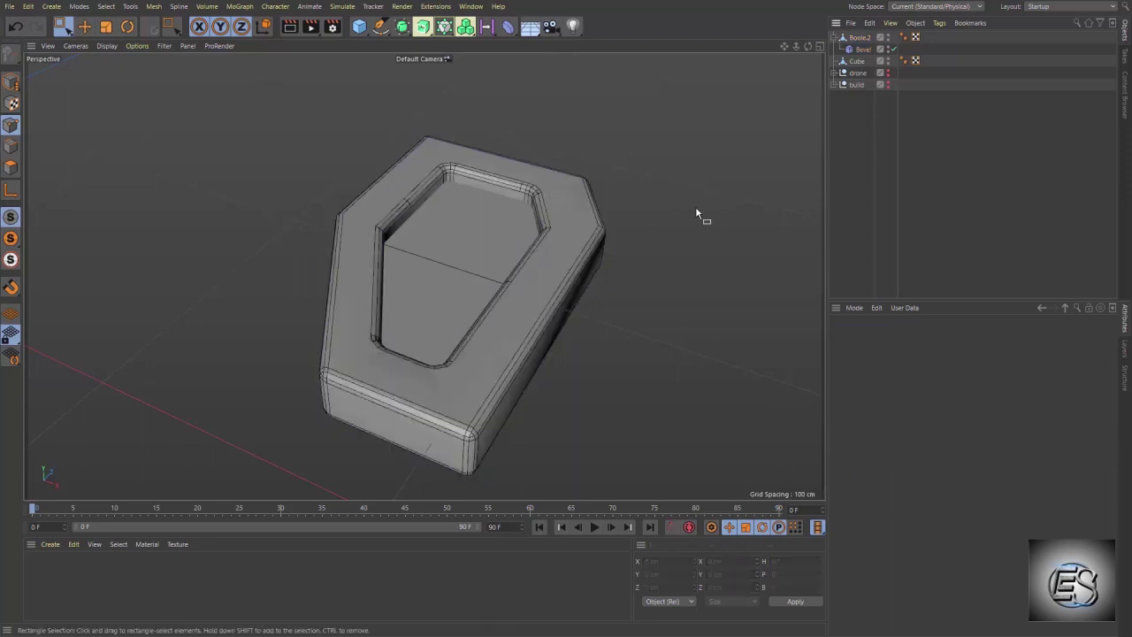
pyautogui.hotkey('ctrl', 'r')
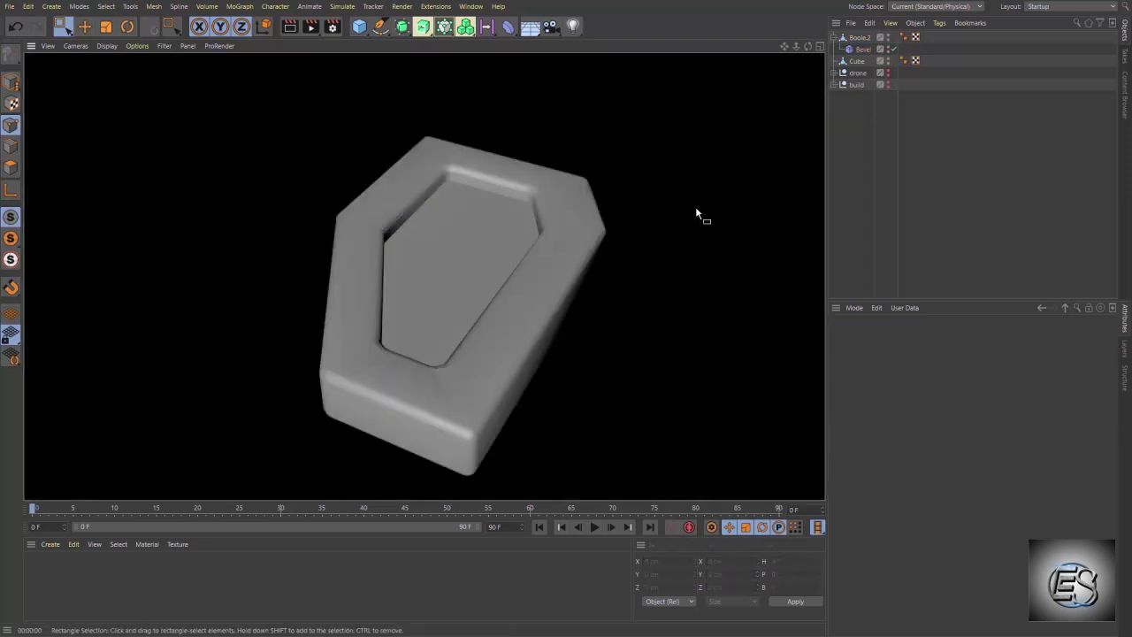
# - Inspect the points along the cap's notch outline in the Top view
pyautogui.click(860, 38)
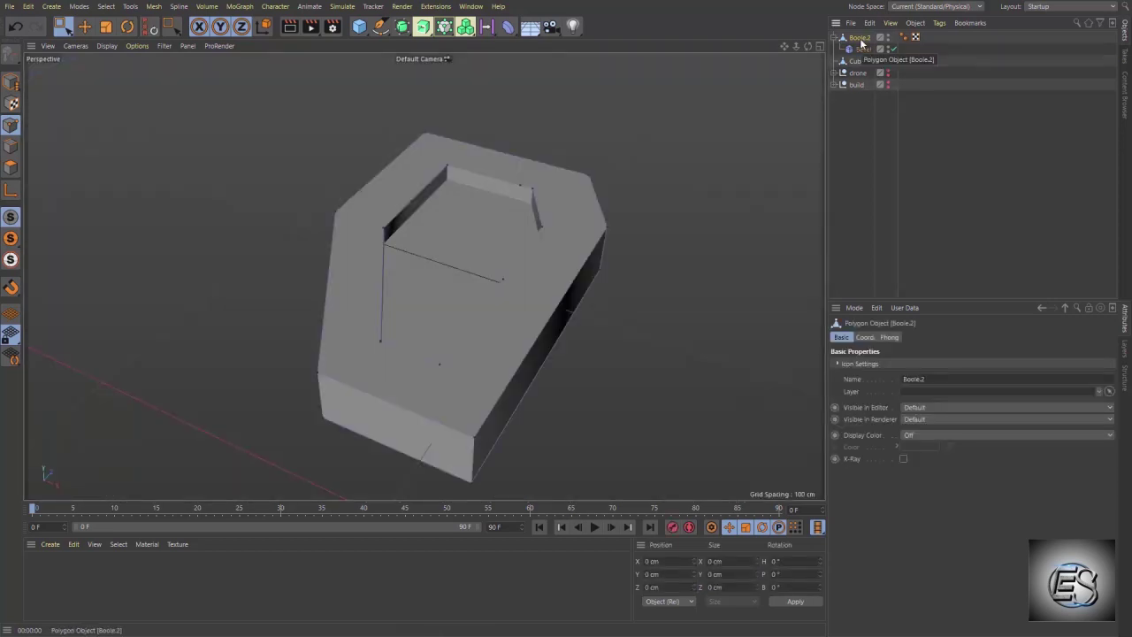
pyautogui.middleClick(728, 168)
pyautogui.middleClick(728, 168)
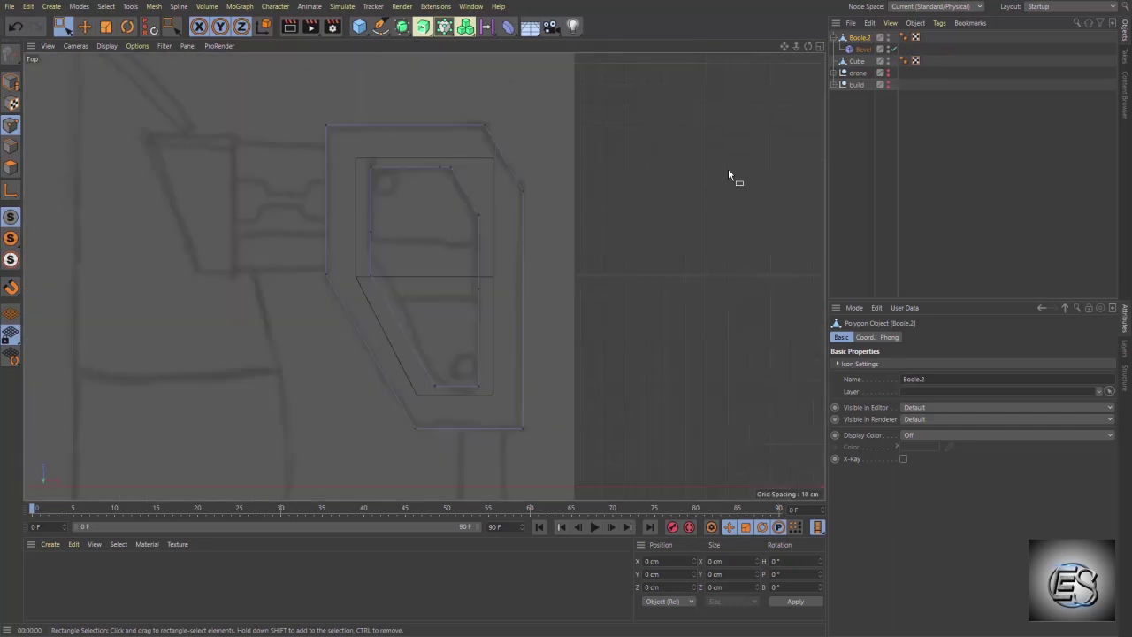
pyautogui.click(439, 167)
pyautogui.keyDown('shift'); pyautogui.moveTo(449, 207); pyautogui.dragTo(478, 185); pyautogui.keyUp('shift')
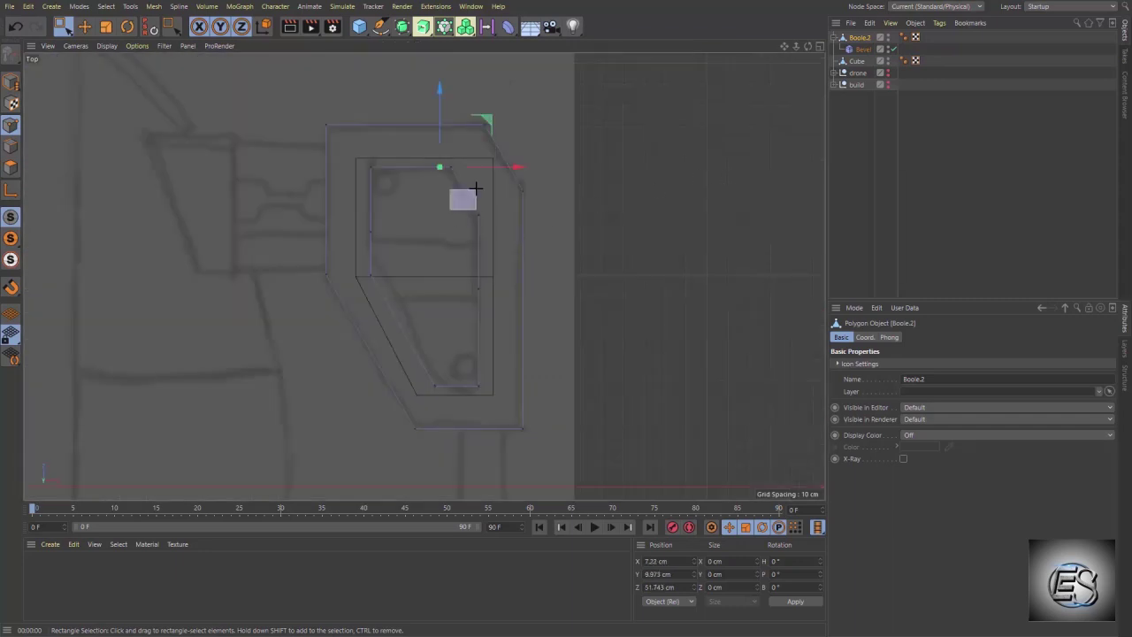
pyautogui.moveTo(387, 226); pyautogui.dragTo(359, 236)
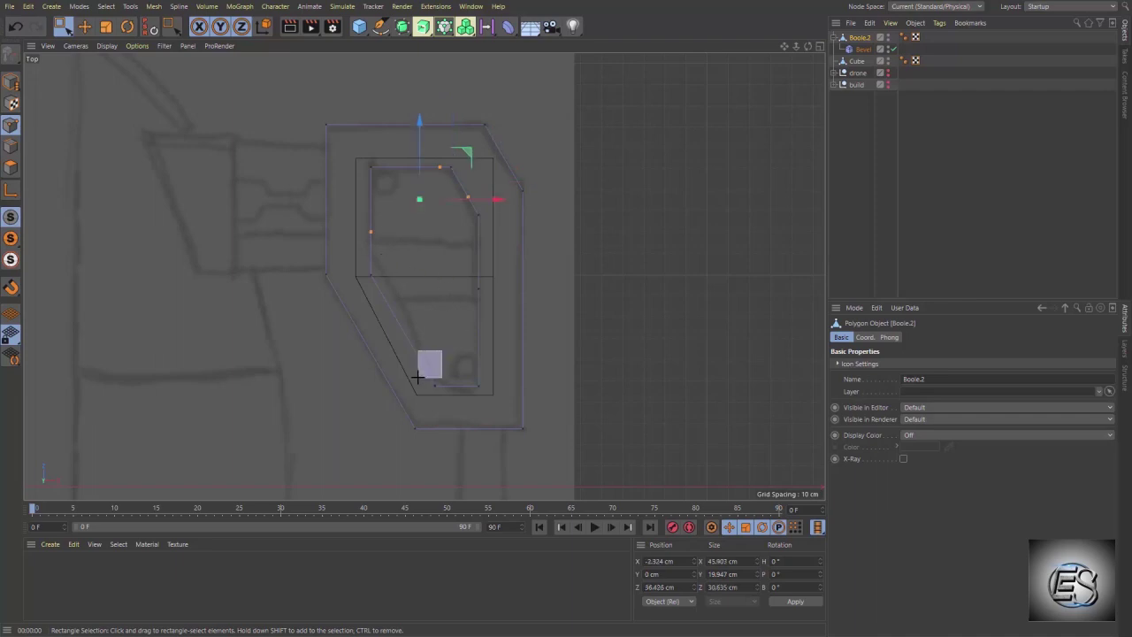
pyautogui.click(430, 346)
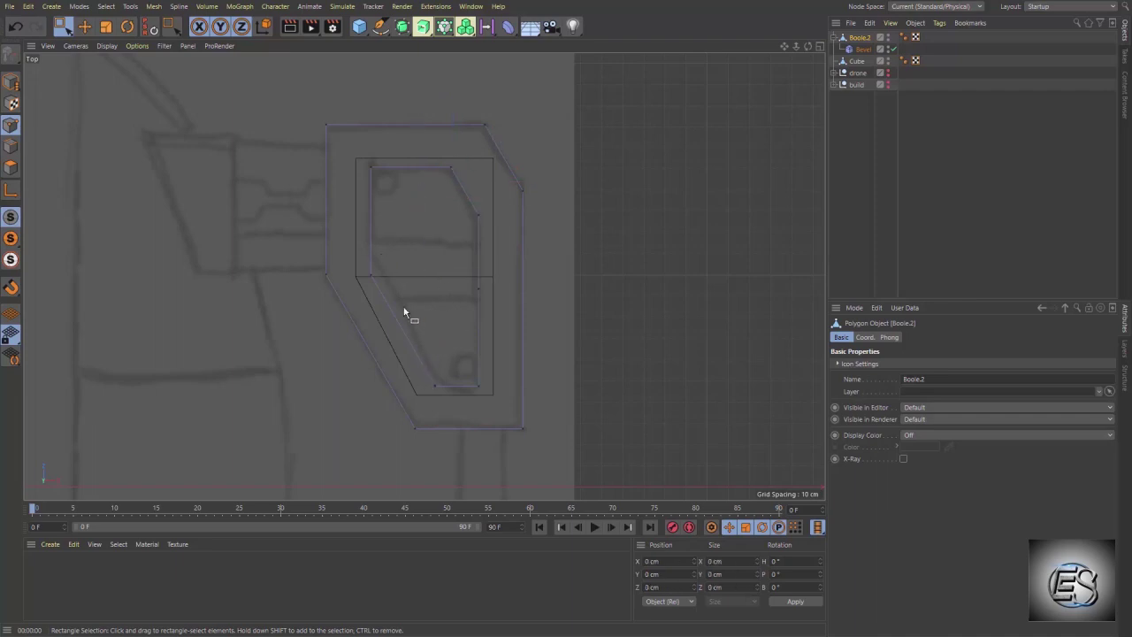
pyautogui.scroll(5, 428, 395)
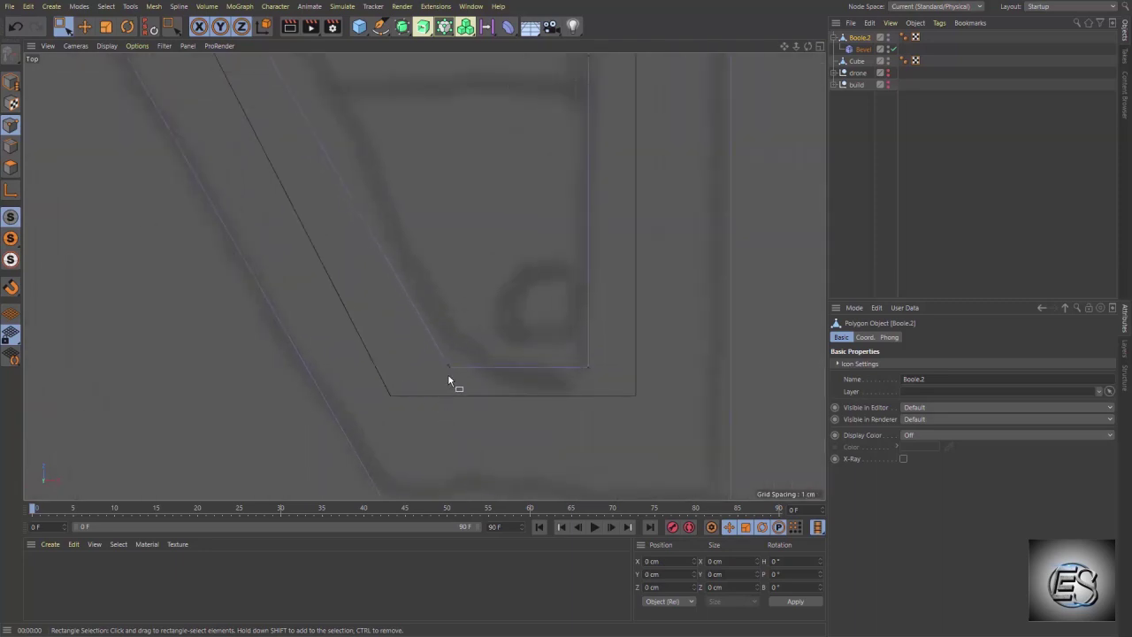
pyautogui.scroll(3, 449, 376)
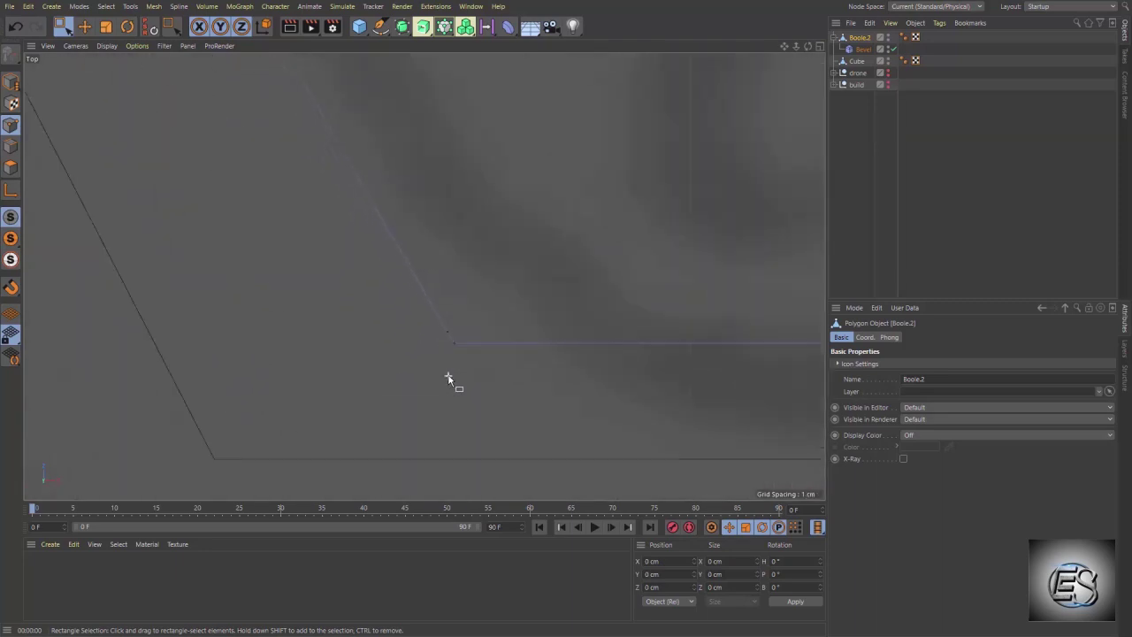
pyautogui.moveTo(431, 326); pyautogui.dragTo(418, 333)
pyautogui.click(416, 325)
# - Render another Perspective preview of the cap, then return to four views
pyautogui.middleClick(415, 325)
pyautogui.middleClick(332, 214)
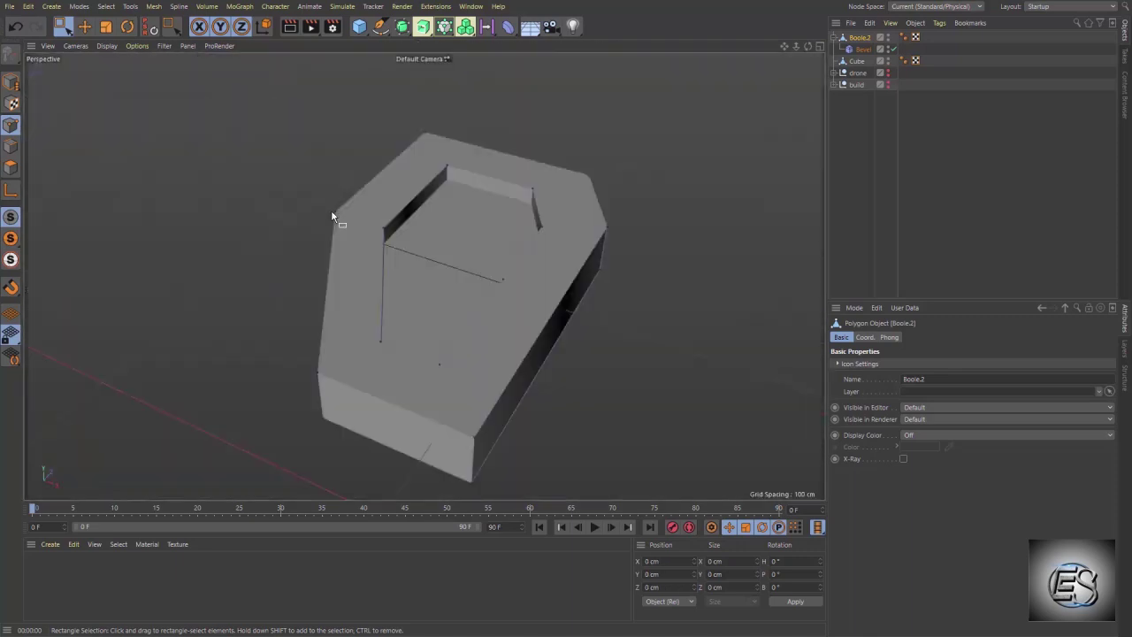
pyautogui.click(908, 168)
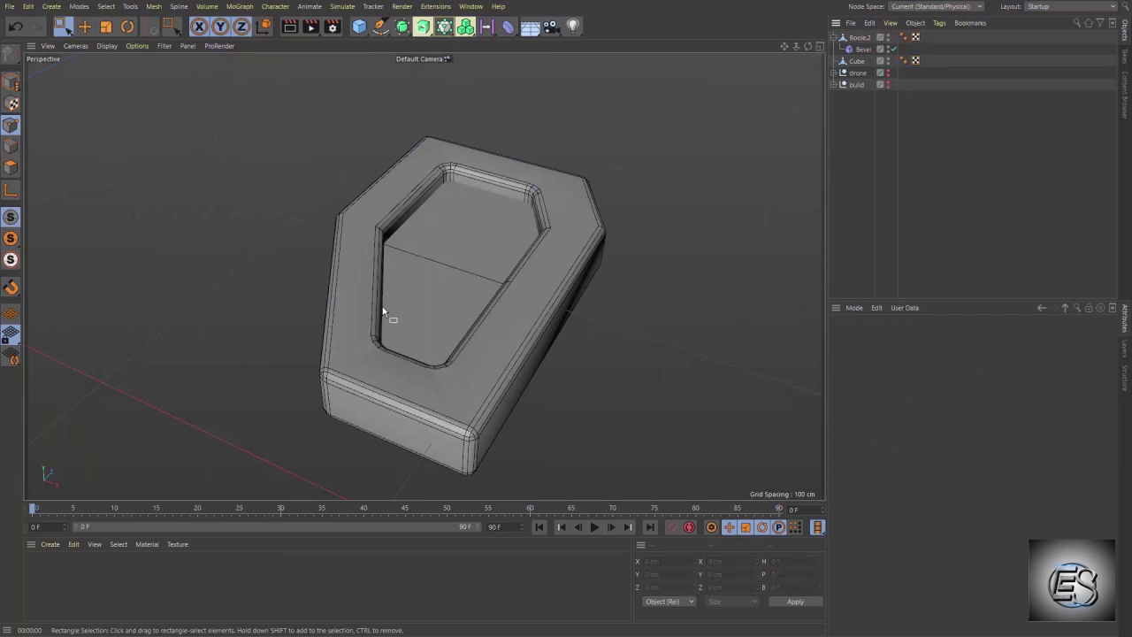
pyautogui.hotkey('ctrl', 'r')
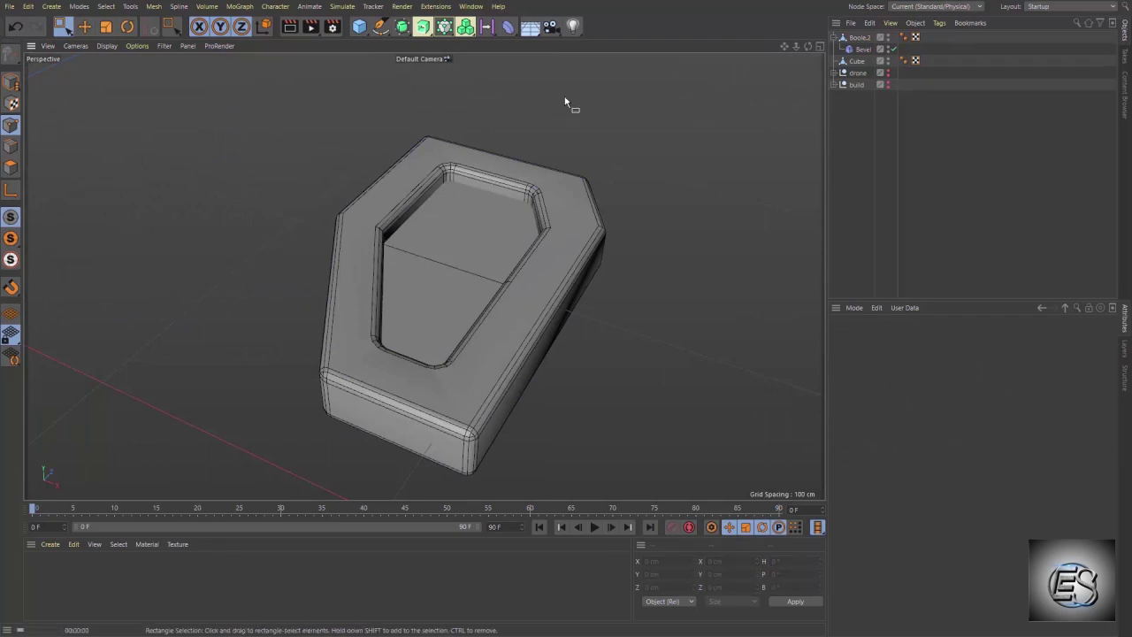
pyautogui.middleClick(566, 101)
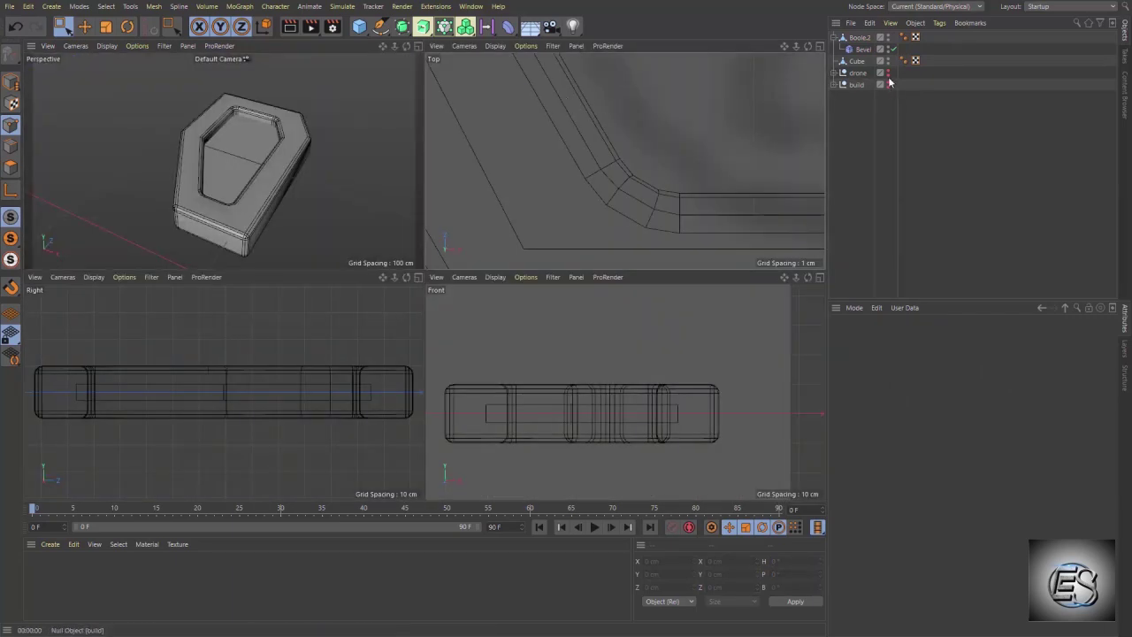
# - Frame the cap and add a Cylinder oriented along +X
pyautogui.click(613, 125)
pyautogui.press('o')
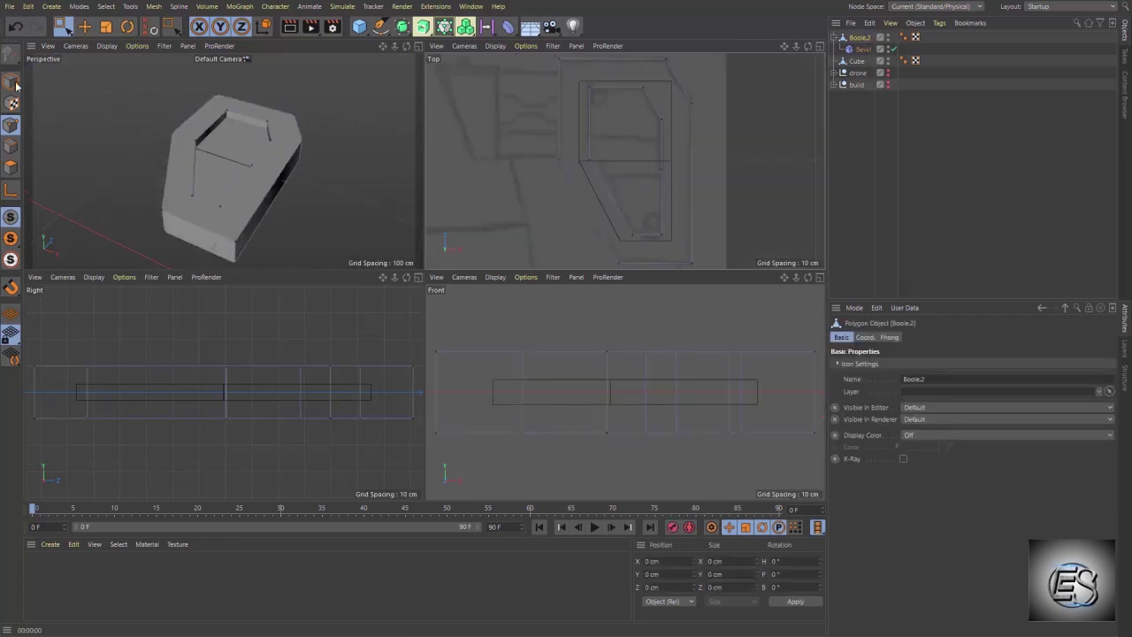
pyautogui.click(619, 88)
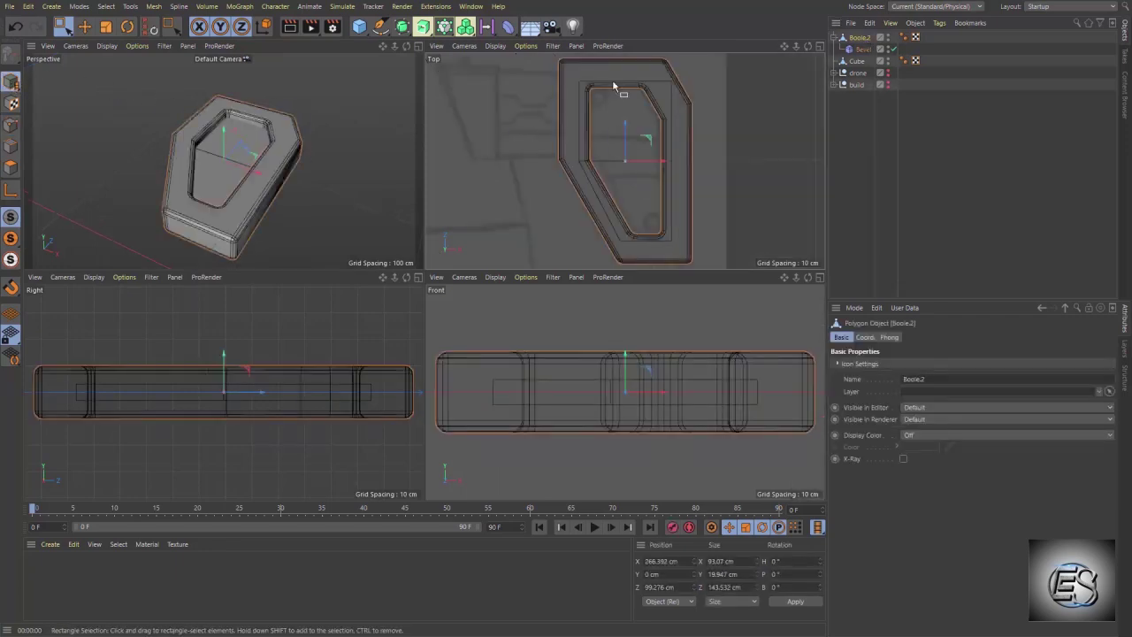
pyautogui.click(366, 35)
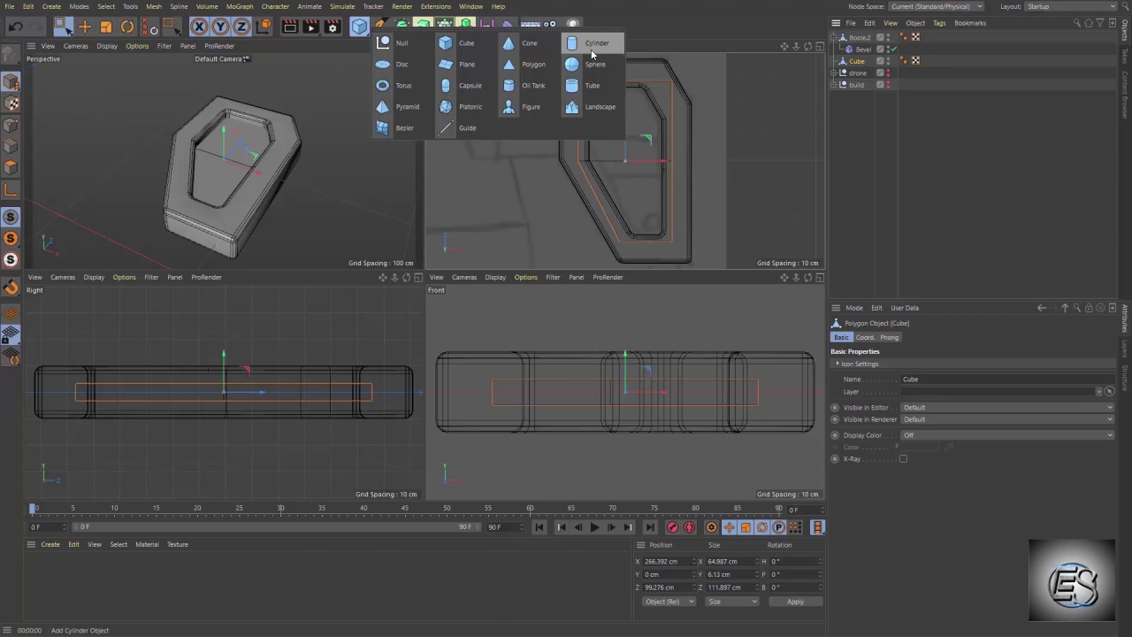
pyautogui.click(592, 53)
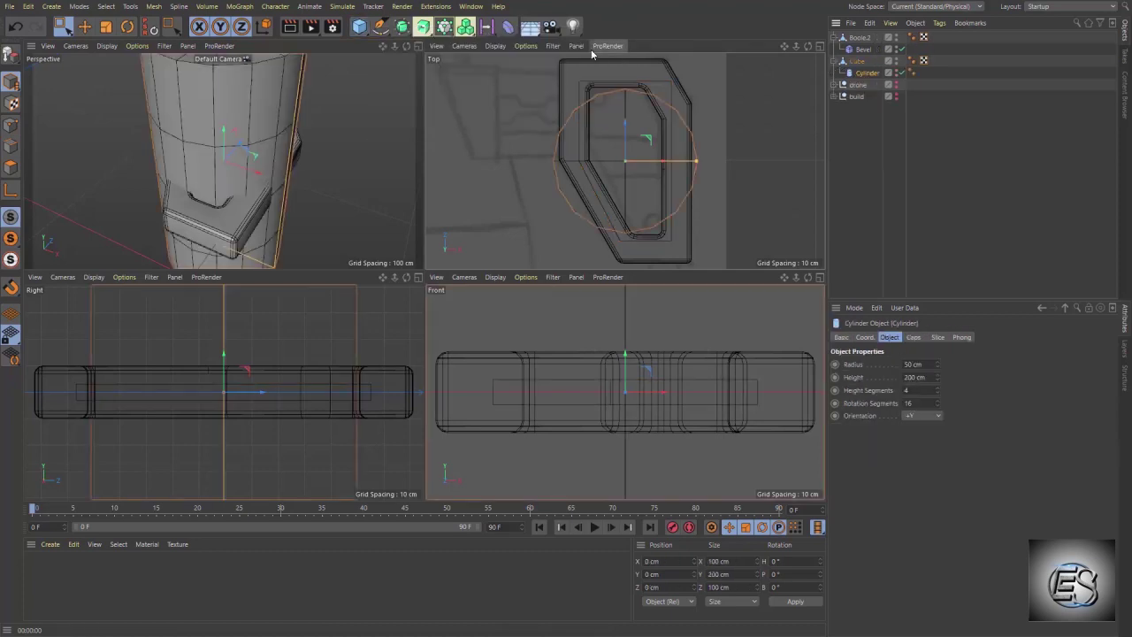
pyautogui.click(920, 416)
pyautogui.click(923, 429)
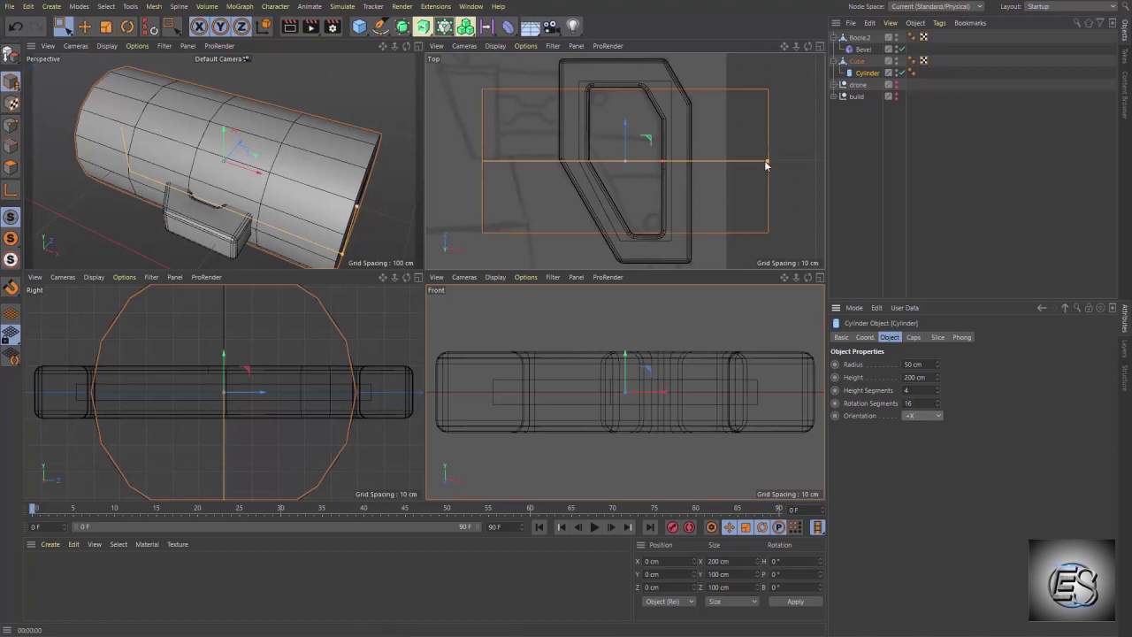
# - Shorten the cylinder to 71.61 cm, shrink its radius, and shift it slightly along Z
pyautogui.moveTo(764, 165); pyautogui.dragTo(678, 163)
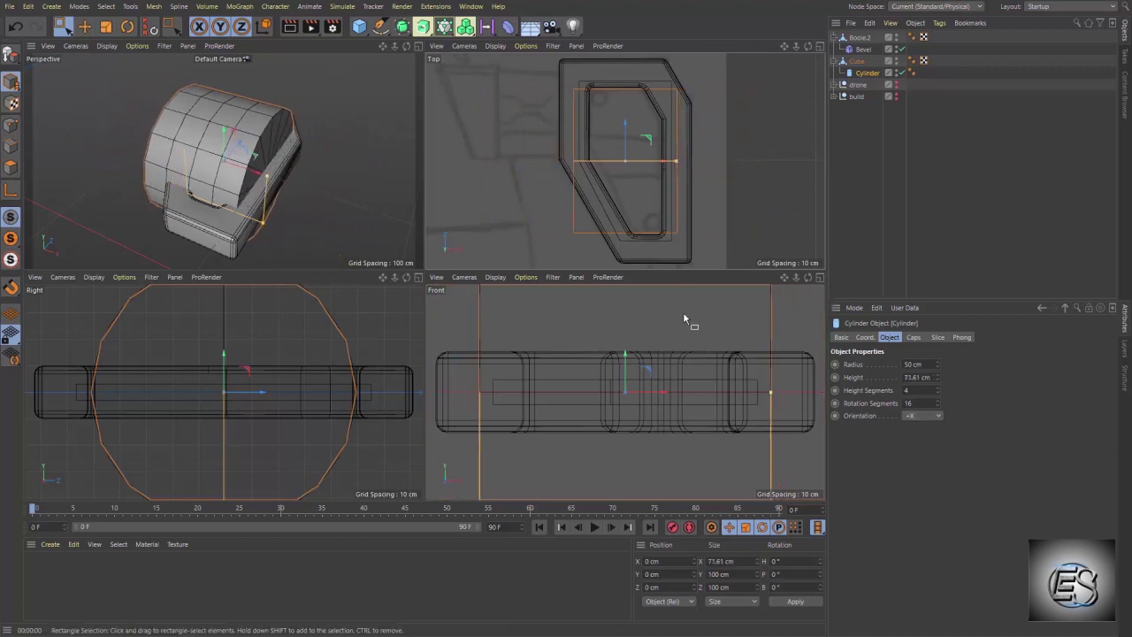
pyautogui.scroll(-4, 239, 416)
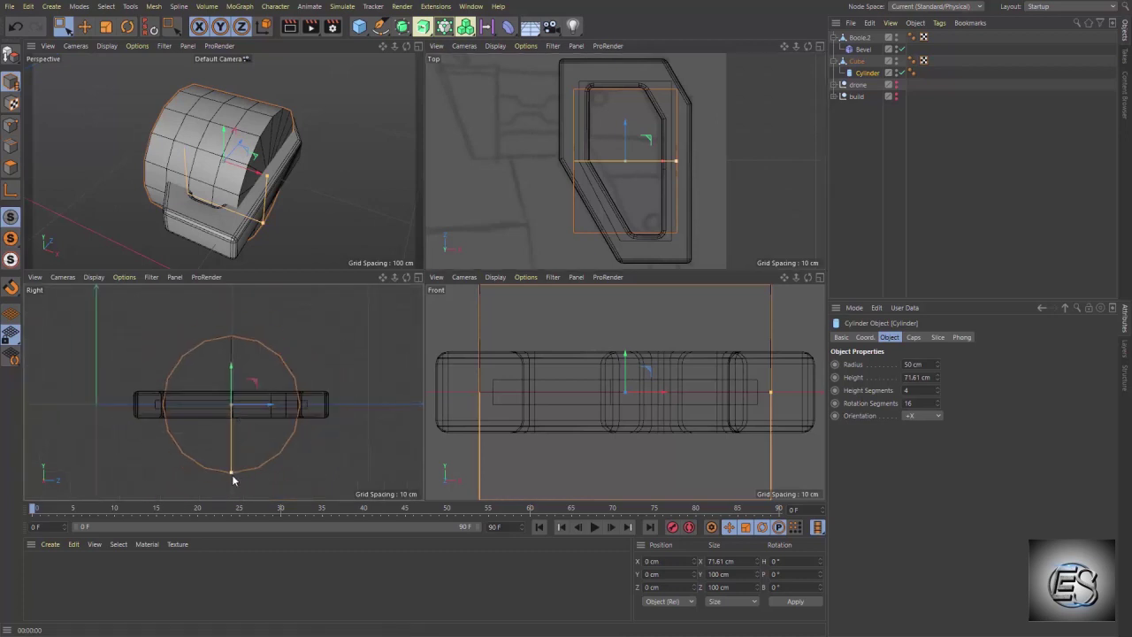
pyautogui.moveTo(232, 474); pyautogui.dragTo(228, 425)
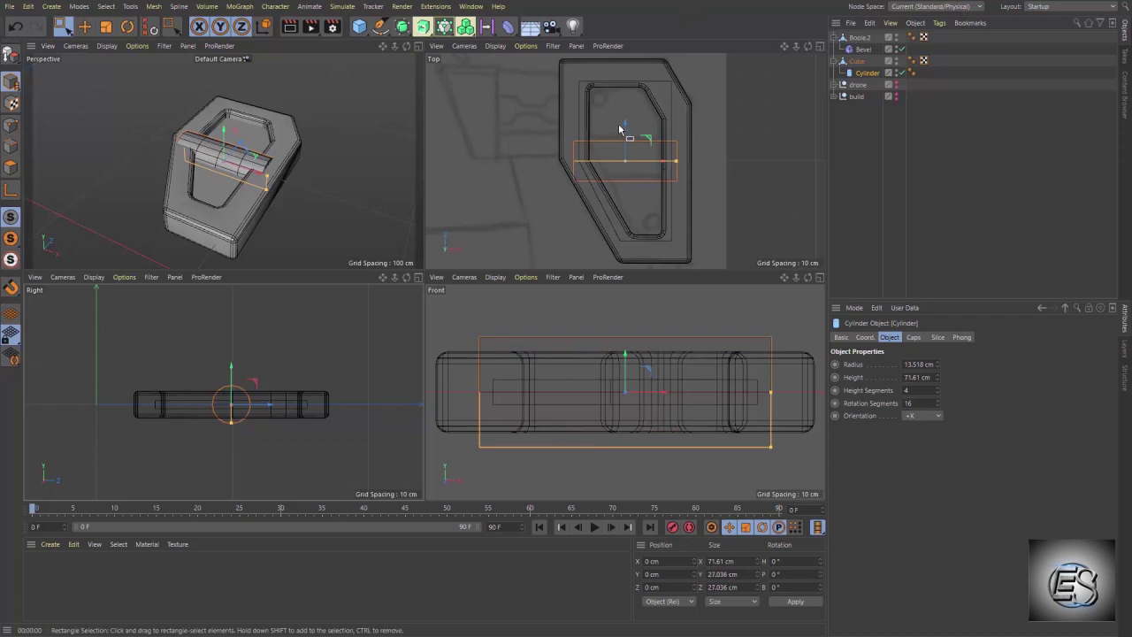
pyautogui.moveTo(625, 128); pyautogui.dragTo(625, 122)
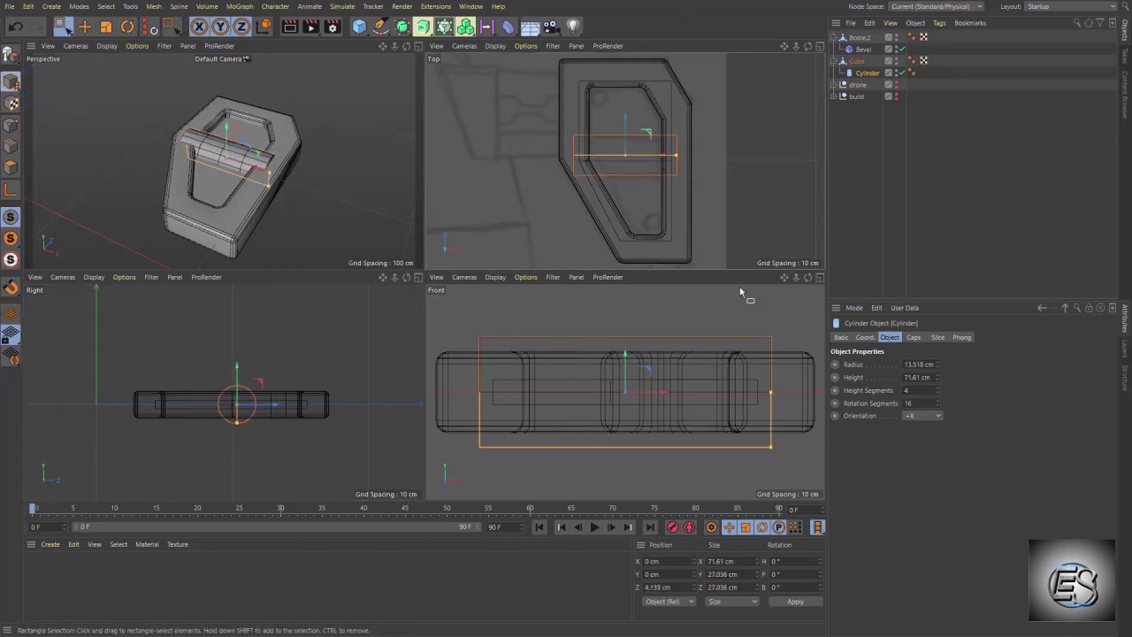
# - Set the cylinder's Y scale to 0.5 to flatten it
pyautogui.click(867, 338)
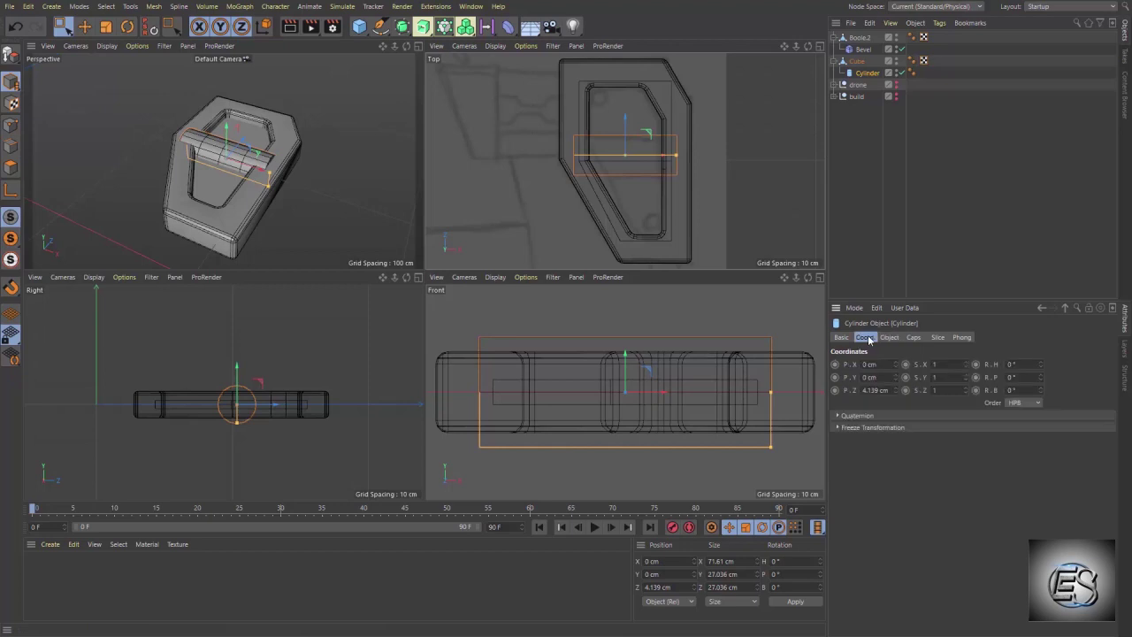
pyautogui.click(947, 379)
pyautogui.write('0.5')
pyautogui.press('Return')
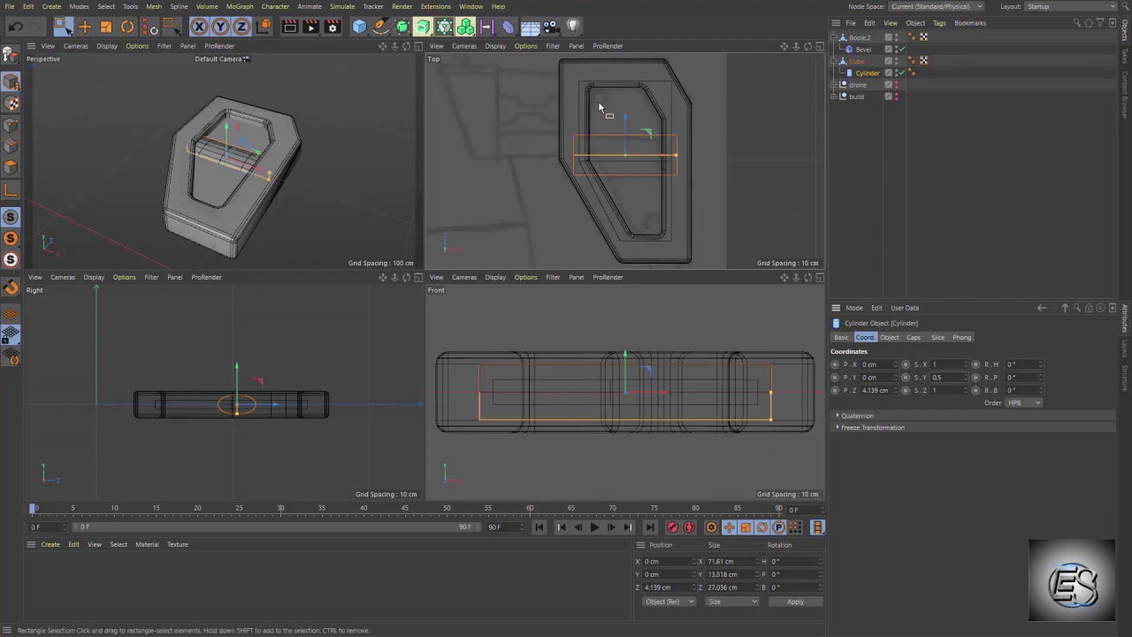
# - Add an Oil Tank with a 5 cm radius
pyautogui.click(361, 28)
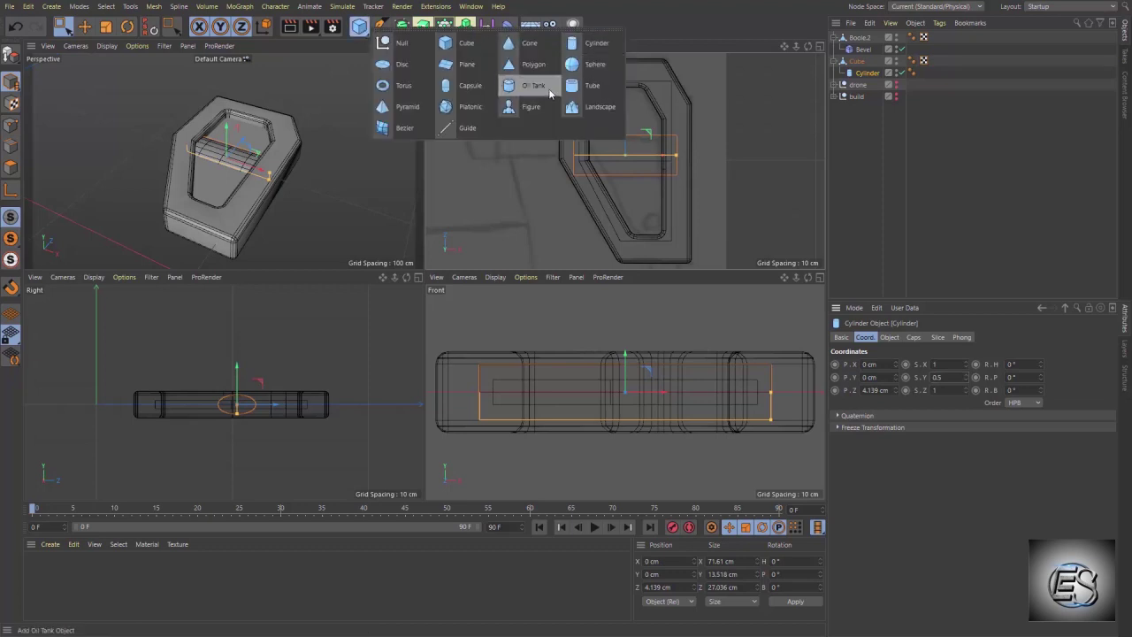
pyautogui.click(547, 89)
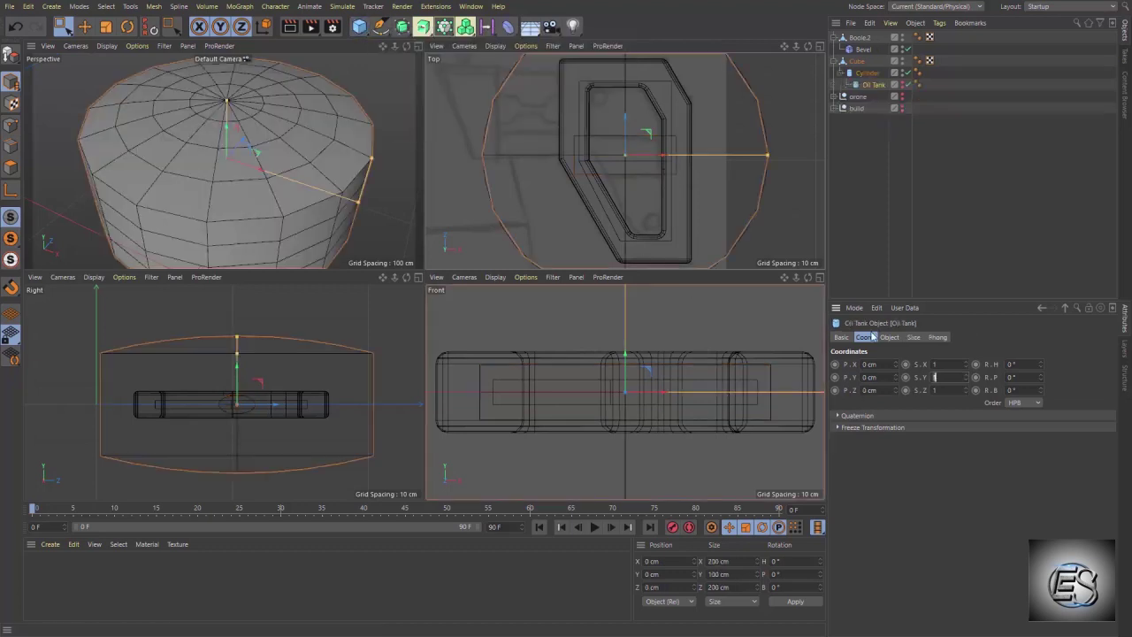
pyautogui.click(889, 337)
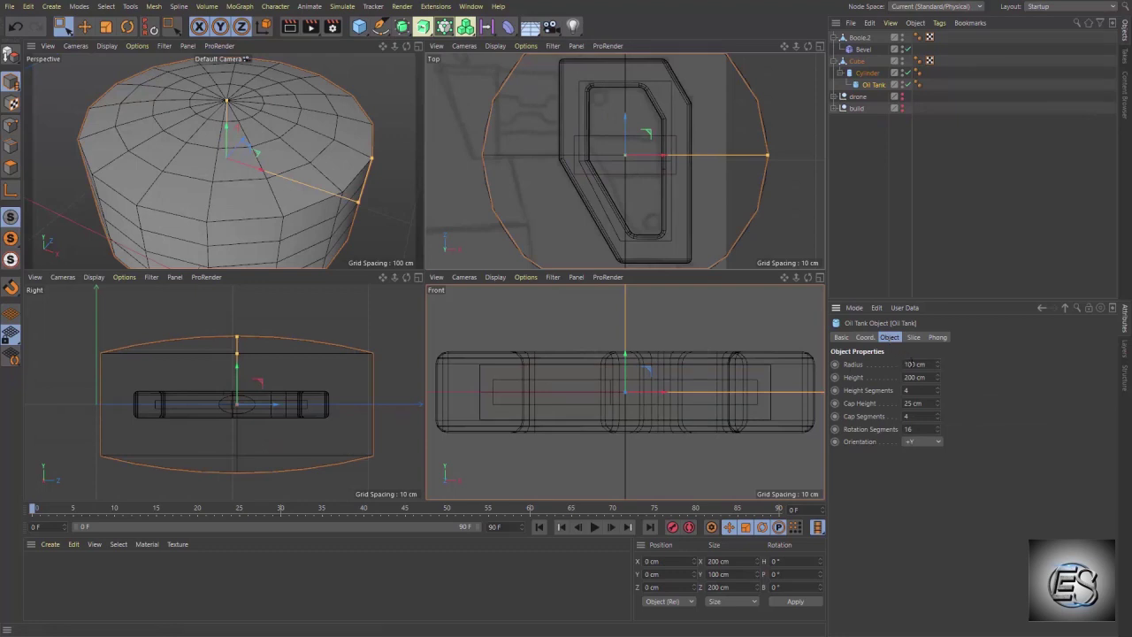
pyautogui.click(911, 363)
pyautogui.write('5')
pyautogui.press('Tab')
# - Make the Oil Tank 20 cm tall, place it at one corner, and copy it to the opposite corner
pyautogui.write('10')
pyautogui.press('Tab')
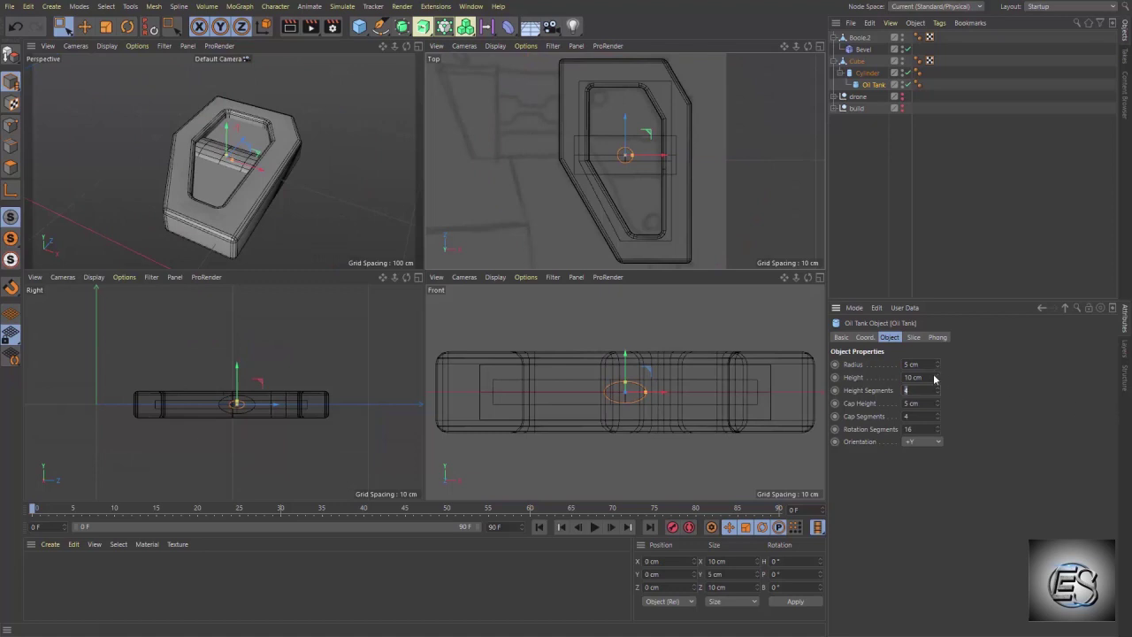
pyautogui.doubleClick(918, 377)
pyautogui.write('20')
pyautogui.press('Return')
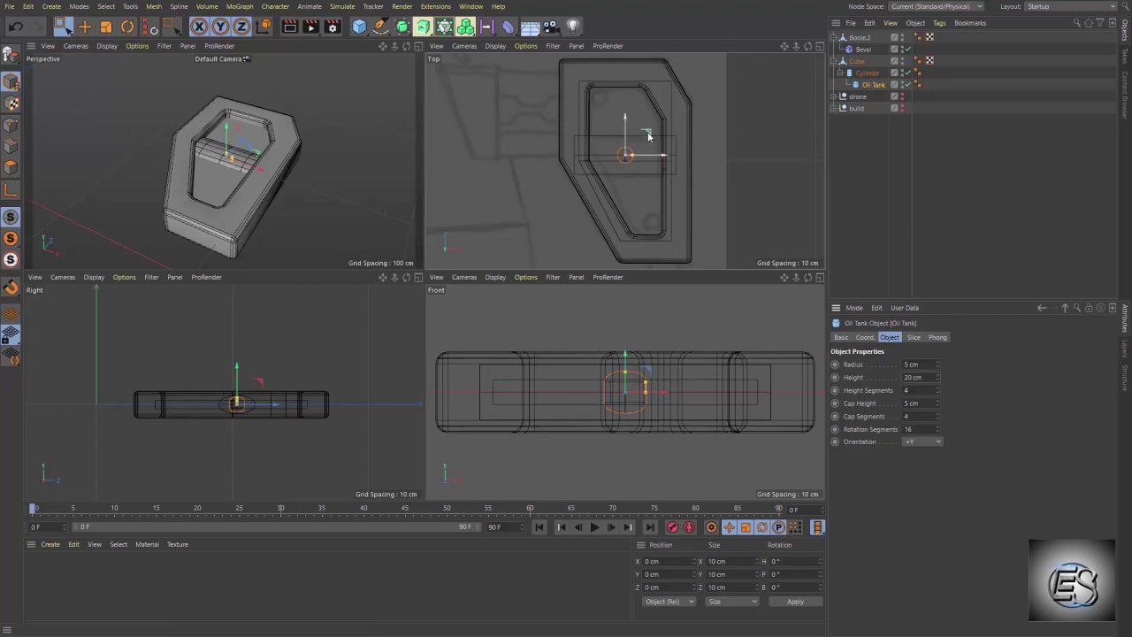
pyautogui.moveTo(640, 111)
pyautogui.mouseDown()
pyautogui.moveTo(624, 74)
pyautogui.moveTo(673, 205)
pyautogui.mouseUp()
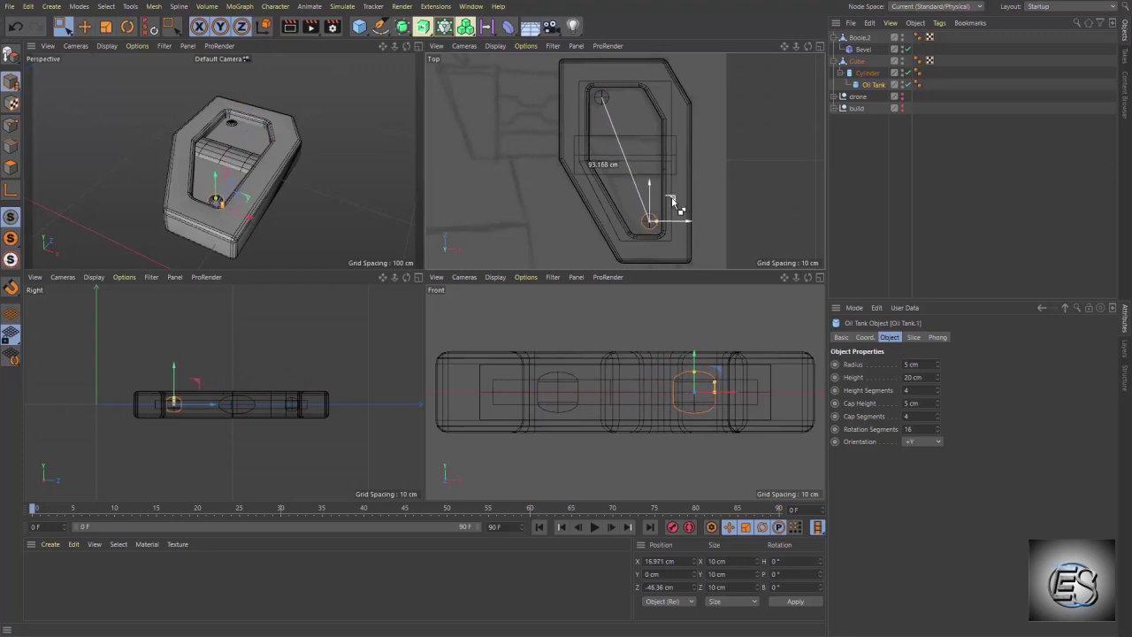
pyautogui.keyDown('ctrl'); pyautogui.moveTo(673, 205); pyautogui.dragTo(675, 203); pyautogui.keyUp('ctrl')
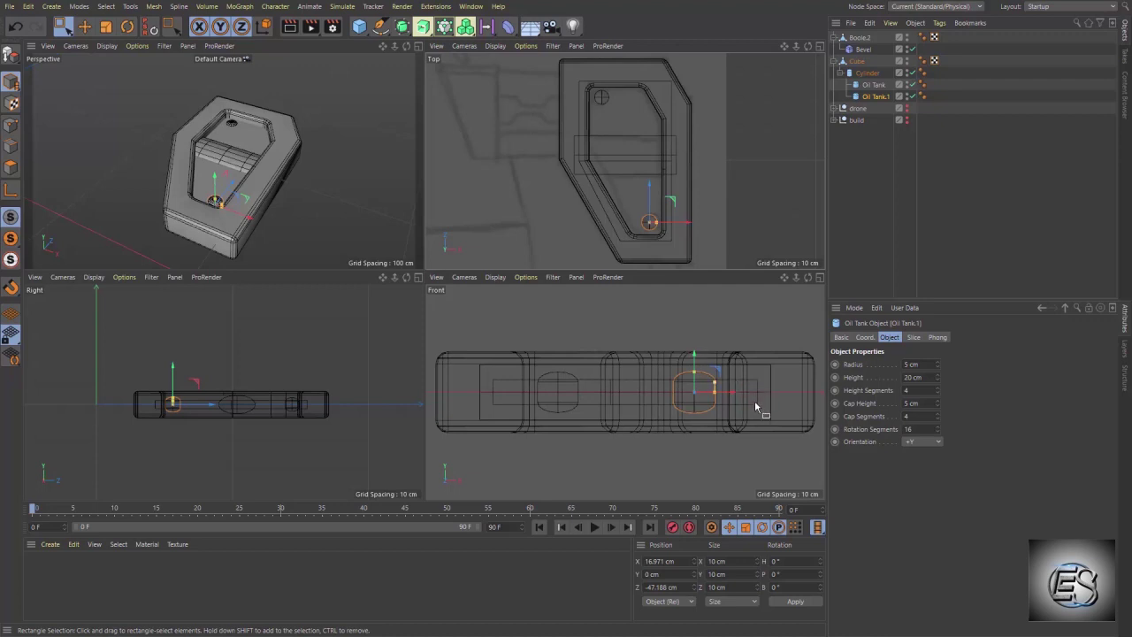
# - Make both Oil Tanks 25 cm tall and move them out of Cylinder
pyautogui.keyDown('ctrl'); pyautogui.click(874, 85); pyautogui.keyUp('ctrl')
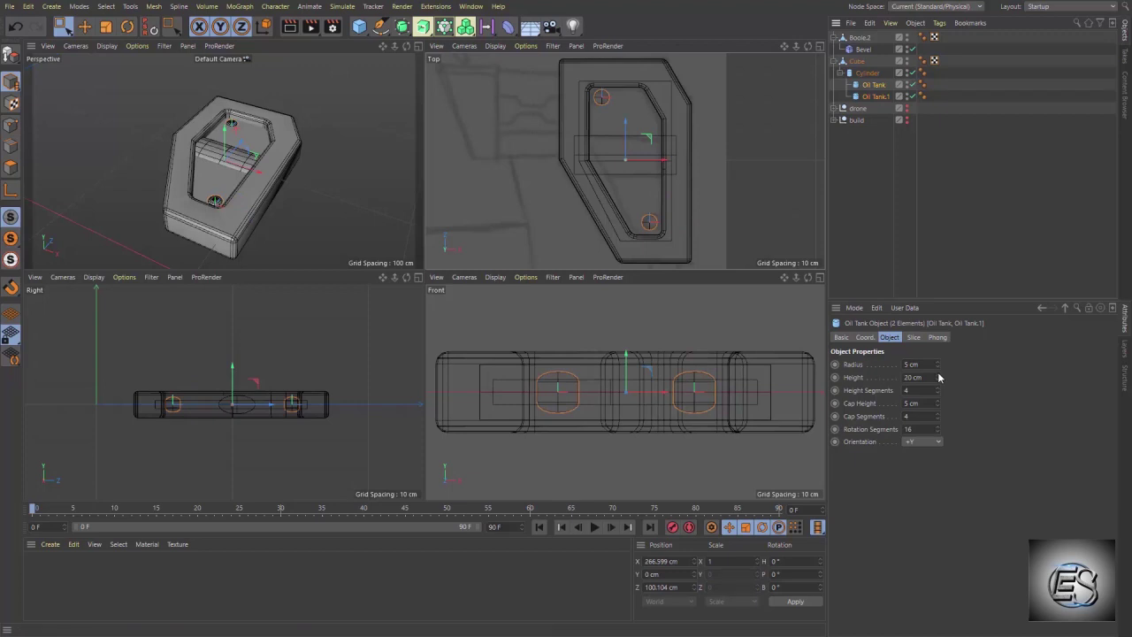
pyautogui.moveTo(938, 378); pyautogui.dragTo(938, 371)
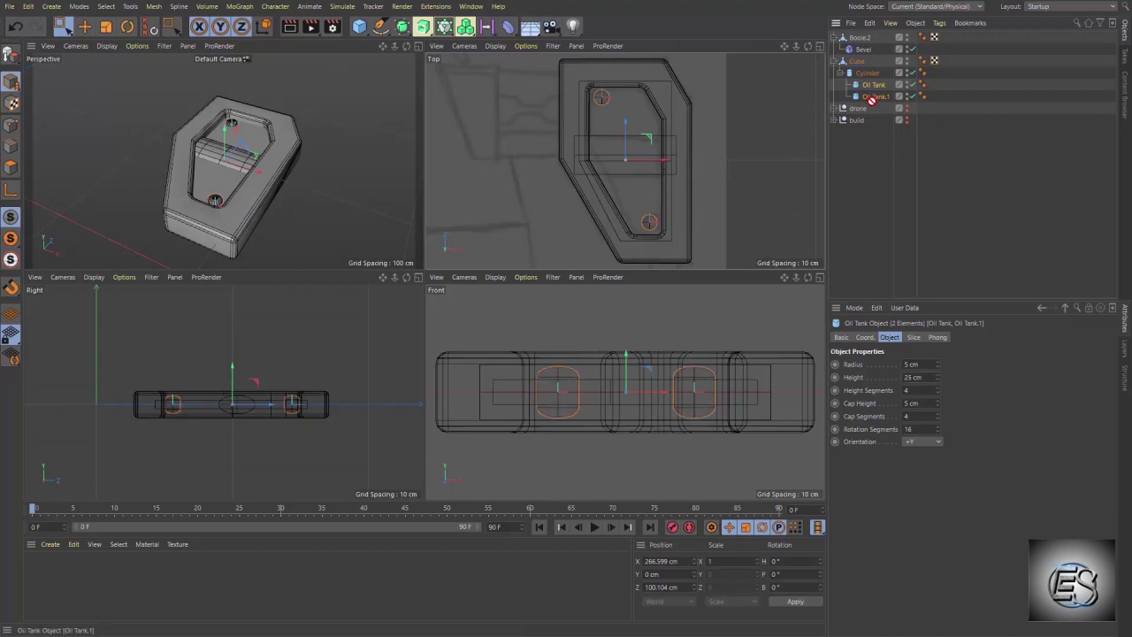
pyautogui.moveTo(873, 102); pyautogui.dragTo(878, 111)
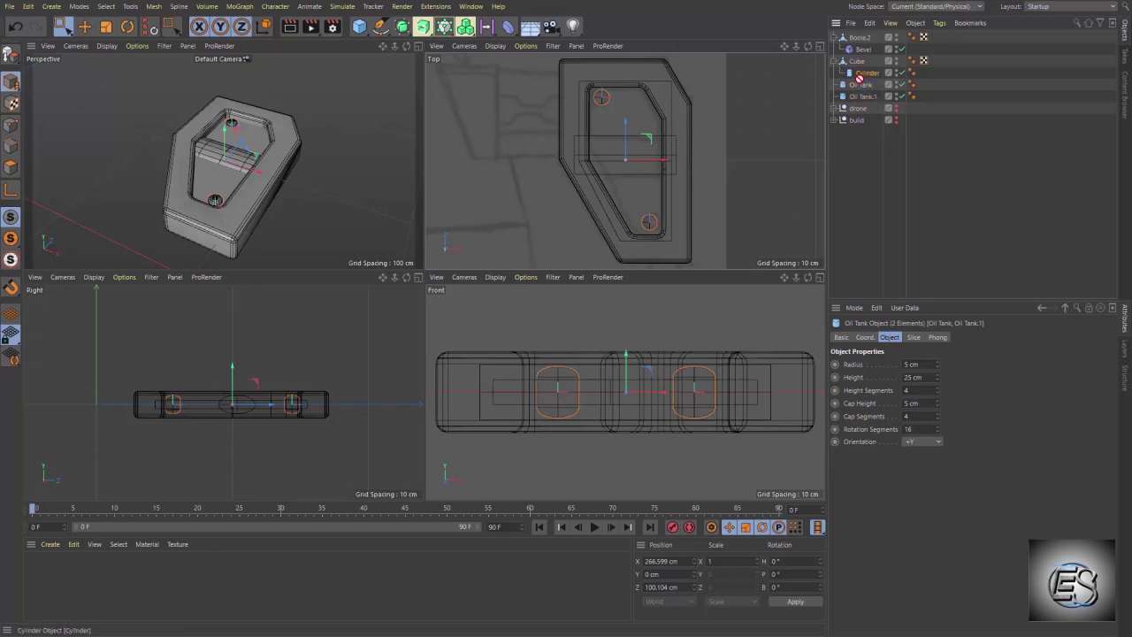
# - Select the Cylinder and maximize the Top view
pyautogui.click(860, 74)
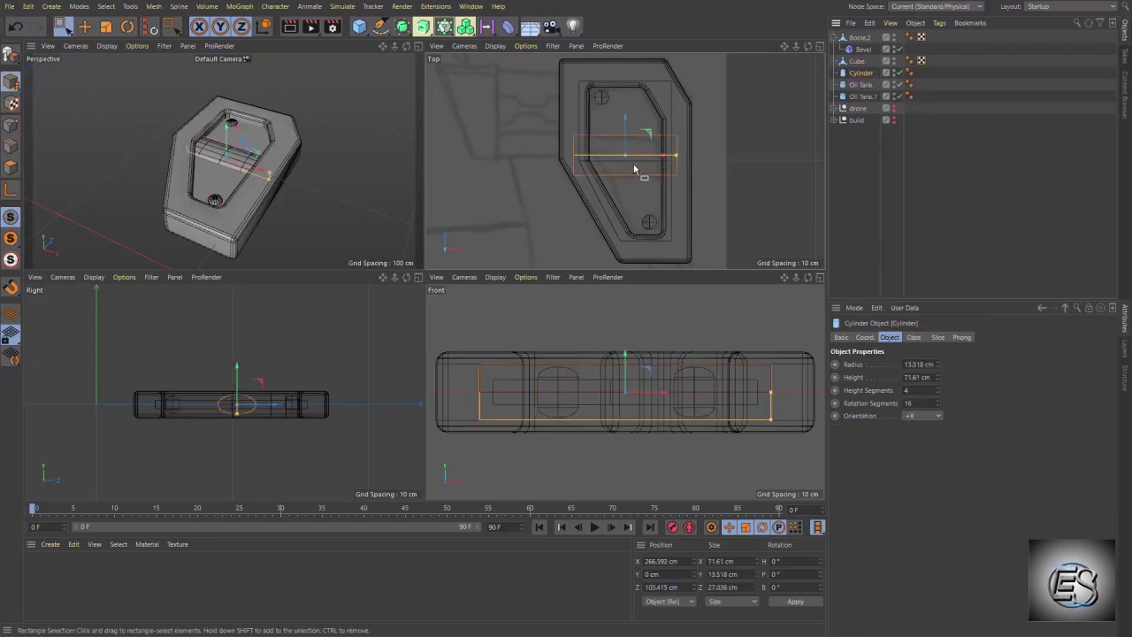
pyautogui.scroll(-5, 634, 168)
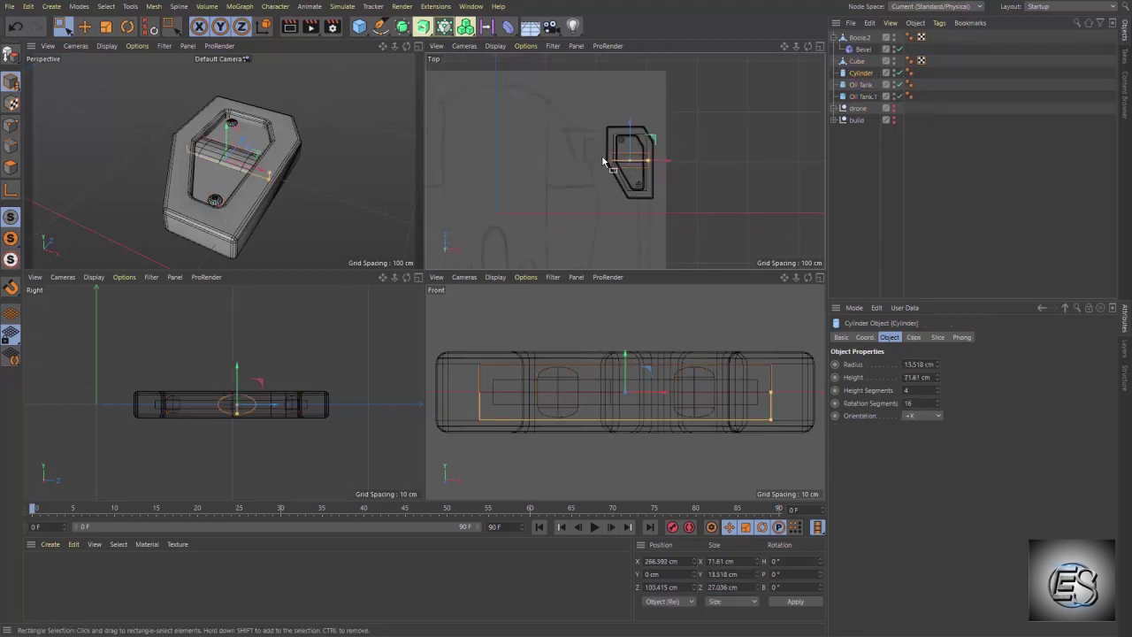
pyautogui.middleClick(599, 147)
pyautogui.scroll(2, 367, 247)
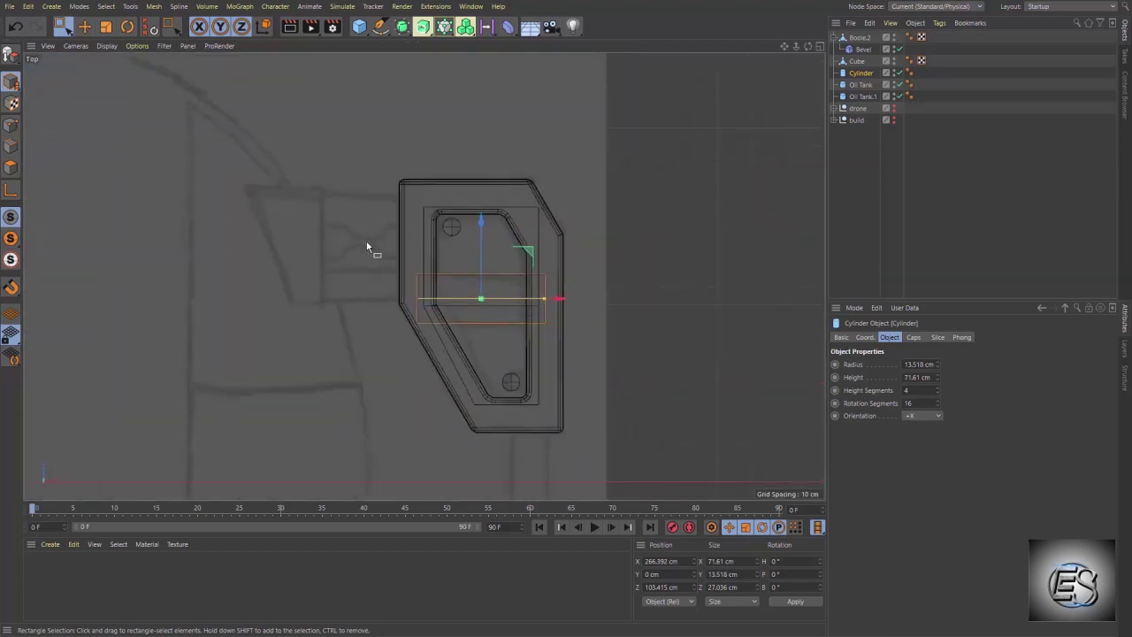
# - Add a root-level Cube and shape it into a thin 72.057 cm-wide slab beside the body
pyautogui.keyDown('shift'); pyautogui.click(359, 26); pyautogui.keyUp('shift')
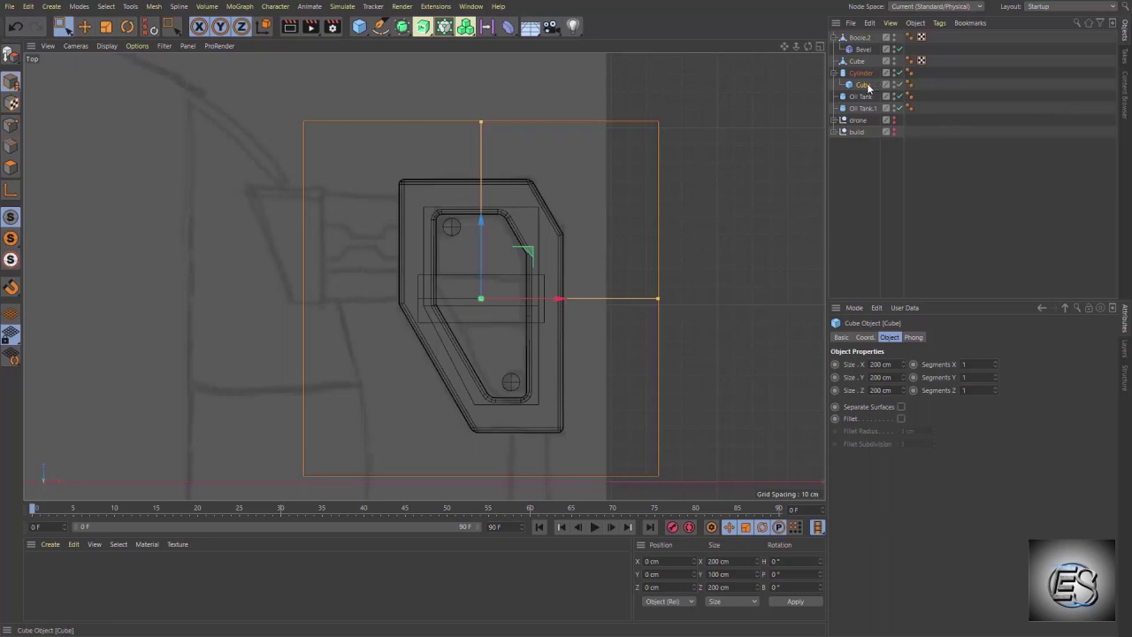
pyautogui.moveTo(860, 117); pyautogui.dragTo(860, 115)
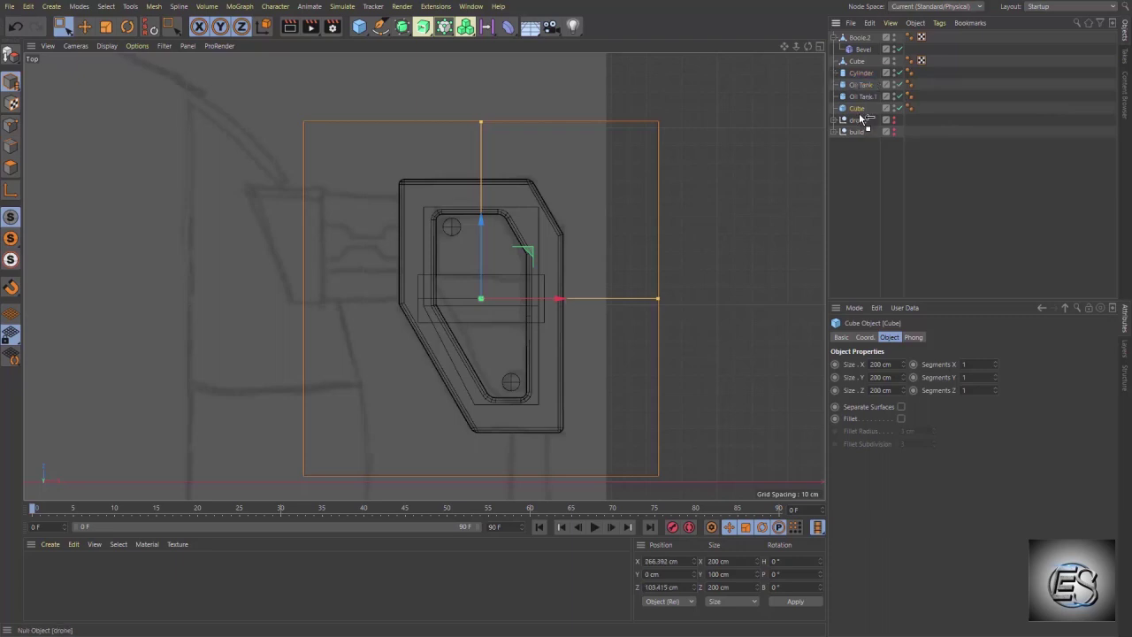
pyautogui.moveTo(560, 298)
pyautogui.mouseDown()
pyautogui.moveTo(356, 84)
pyautogui.moveTo(345, 205)
pyautogui.mouseUp()
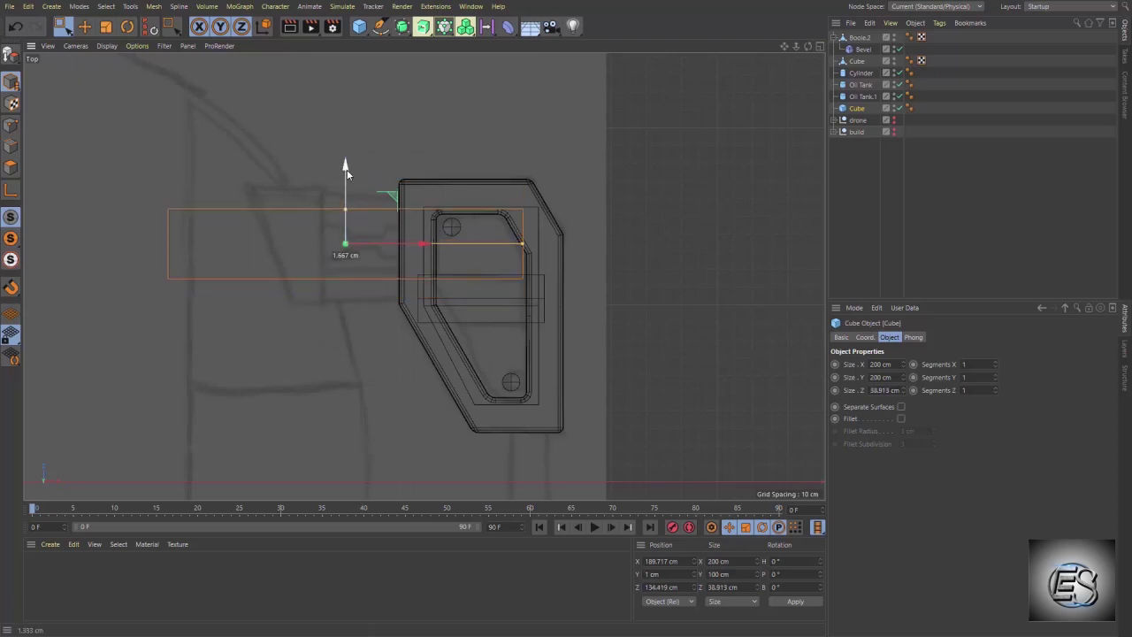
pyautogui.middleClick(368, 172)
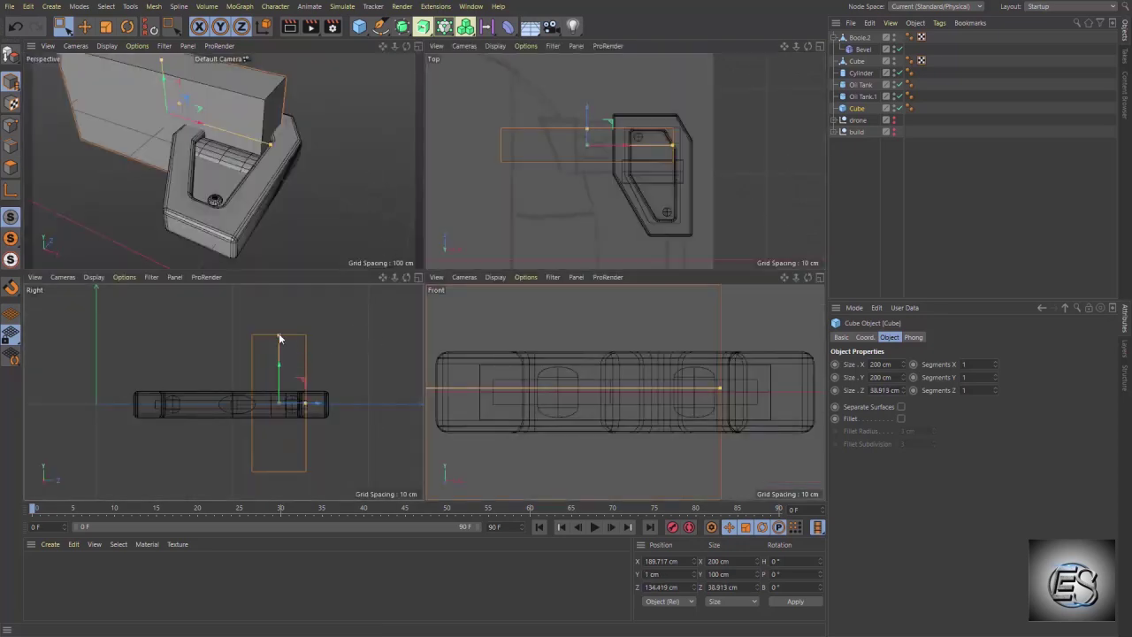
pyautogui.moveTo(279, 336); pyautogui.dragTo(286, 403)
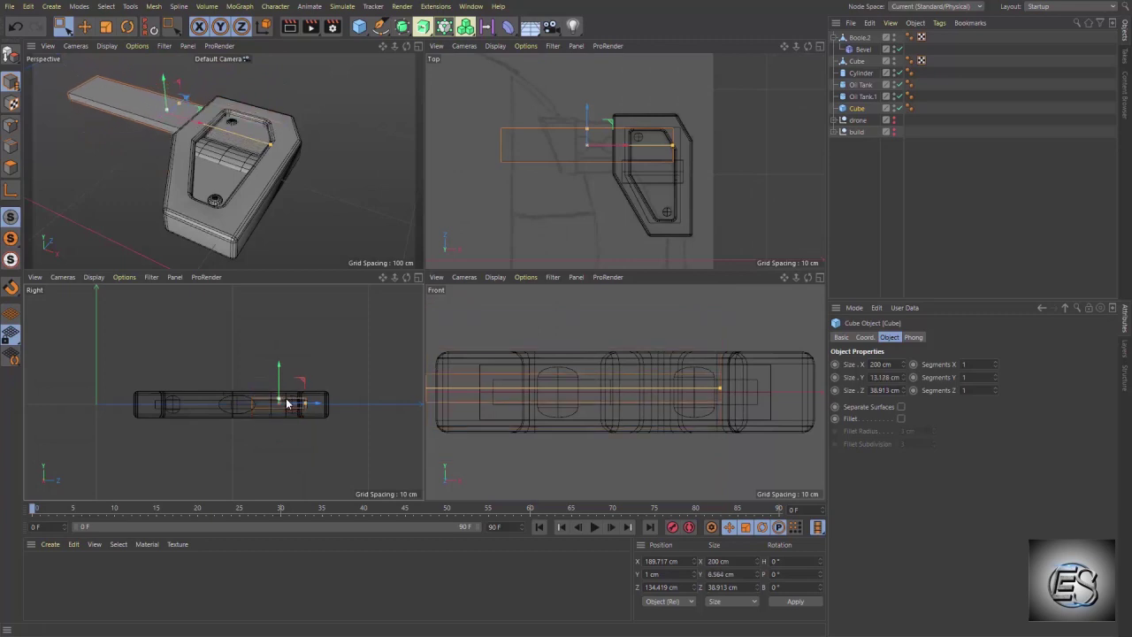
pyautogui.moveTo(674, 144); pyautogui.dragTo(617, 144)
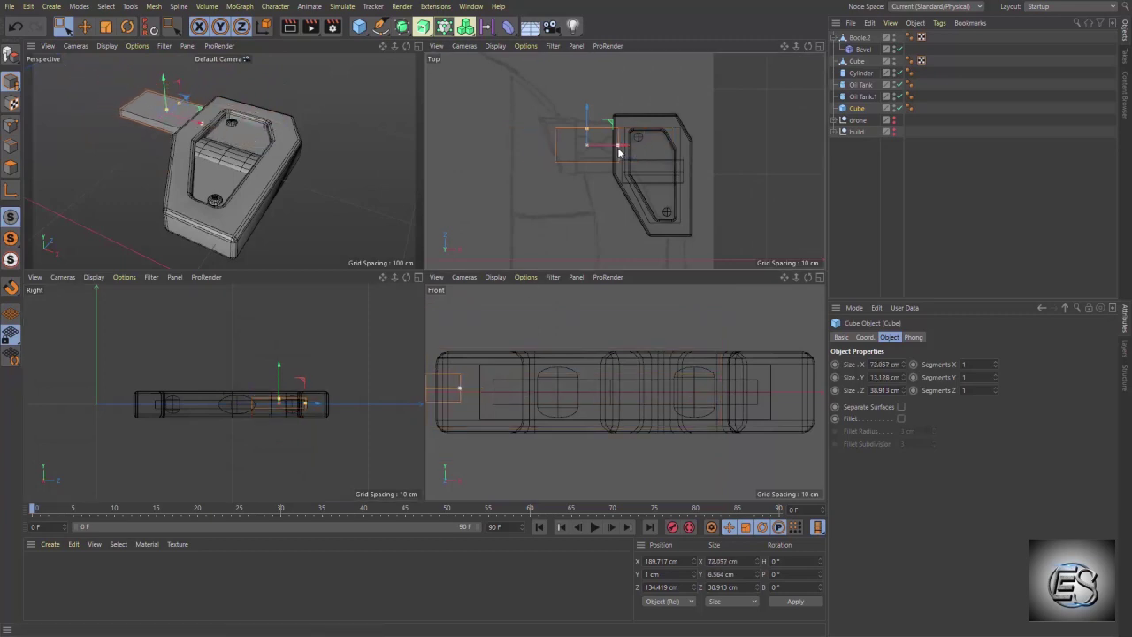
pyautogui.scroll(3, 619, 146)
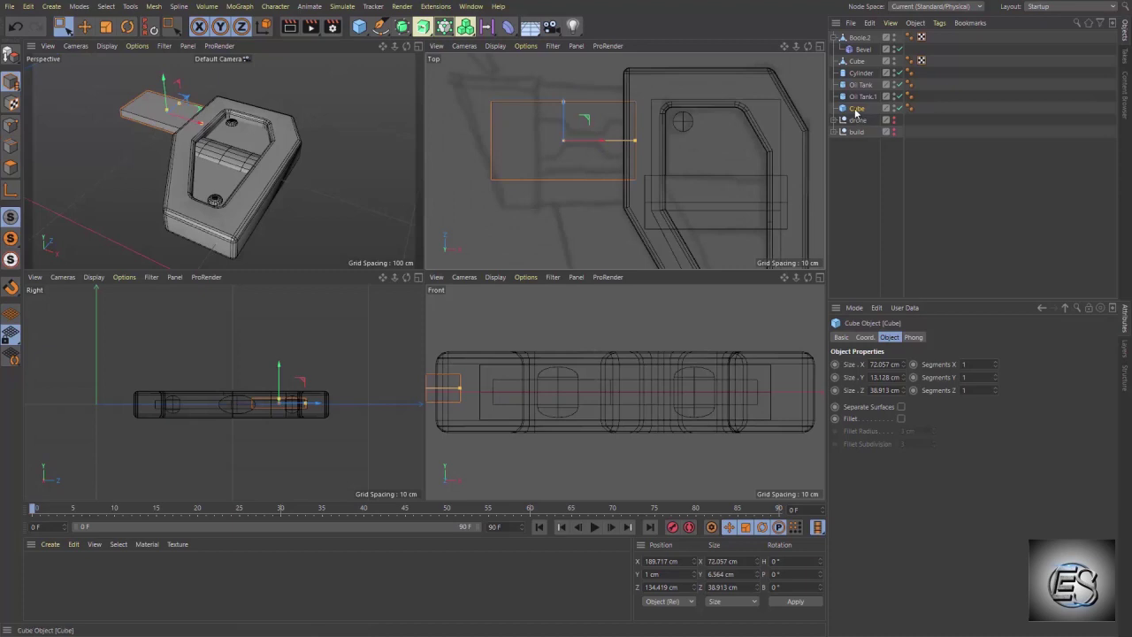
# - Duplicate the slab as Cube.1 and raise its height to 22.537 cm
pyautogui.keyDown('ctrl'); pyautogui.moveTo(856, 110); pyautogui.dragTo(856, 126); pyautogui.keyUp('ctrl')
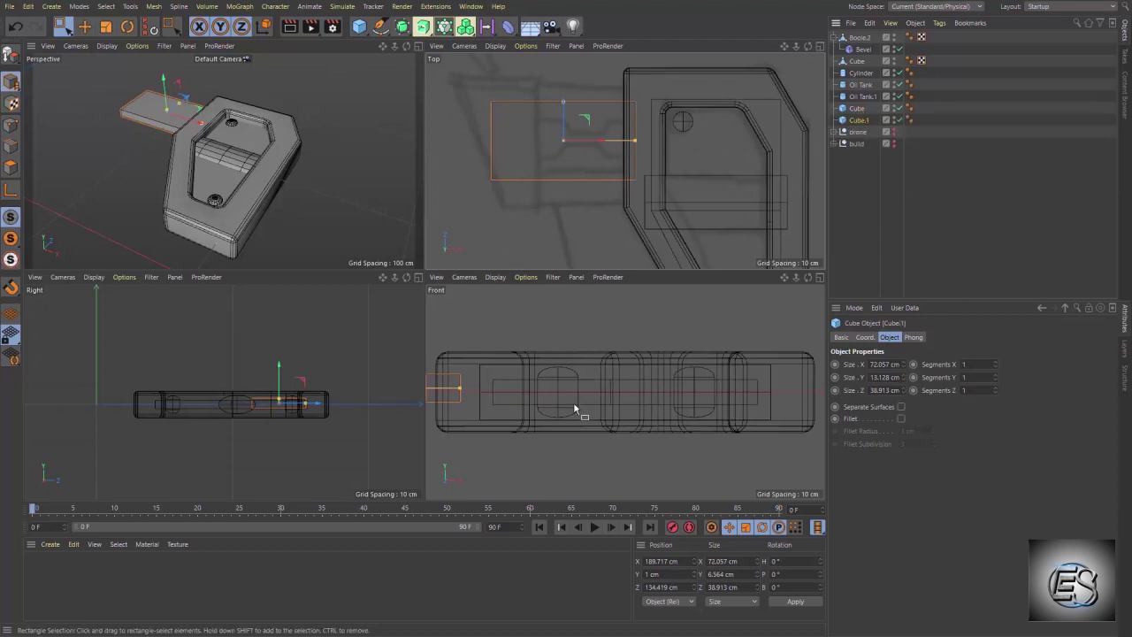
pyautogui.scroll(-2, 806, 397)
pyautogui.scroll(-2, 805, 398)
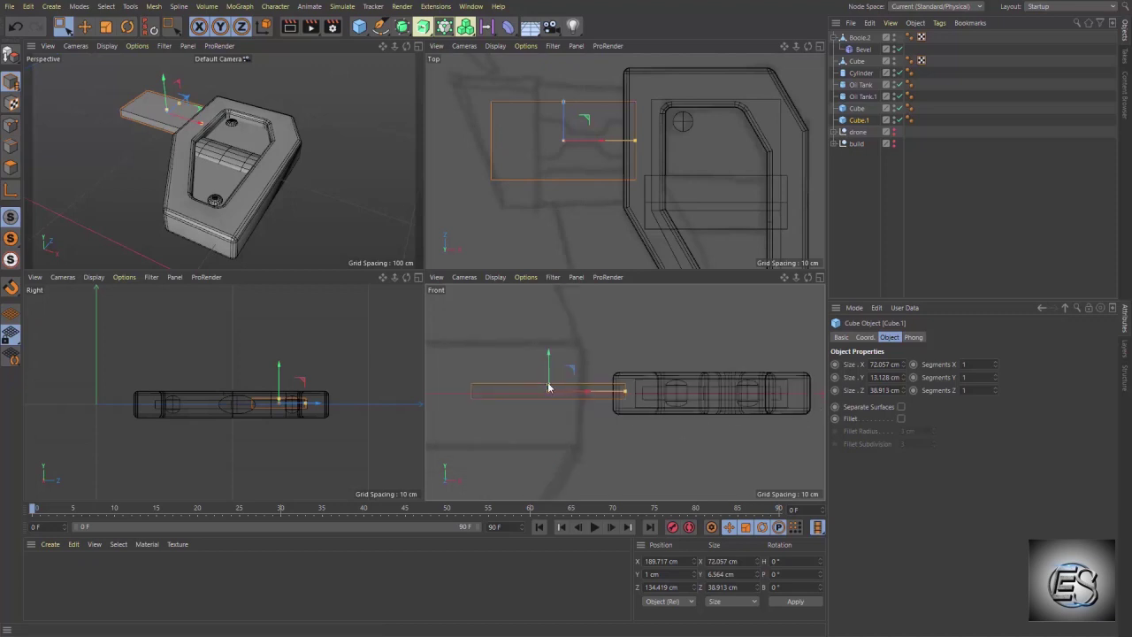
pyautogui.moveTo(548, 387); pyautogui.dragTo(547, 383)
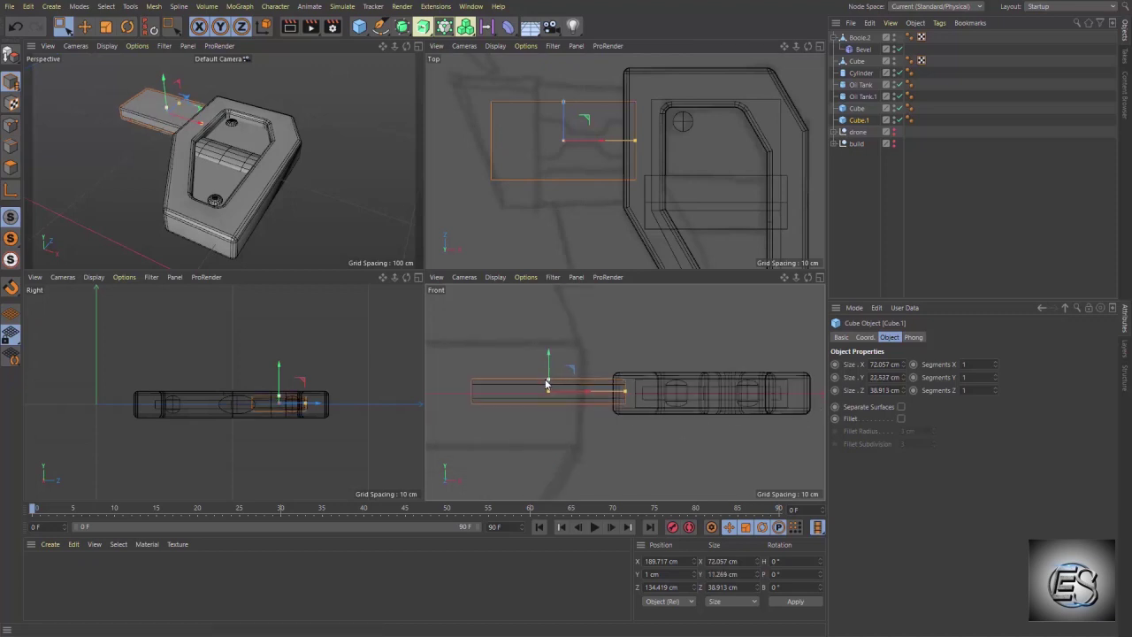
# - Set Position Y of both Cube and Cube.1 to 0 cm
pyautogui.click(863, 96)
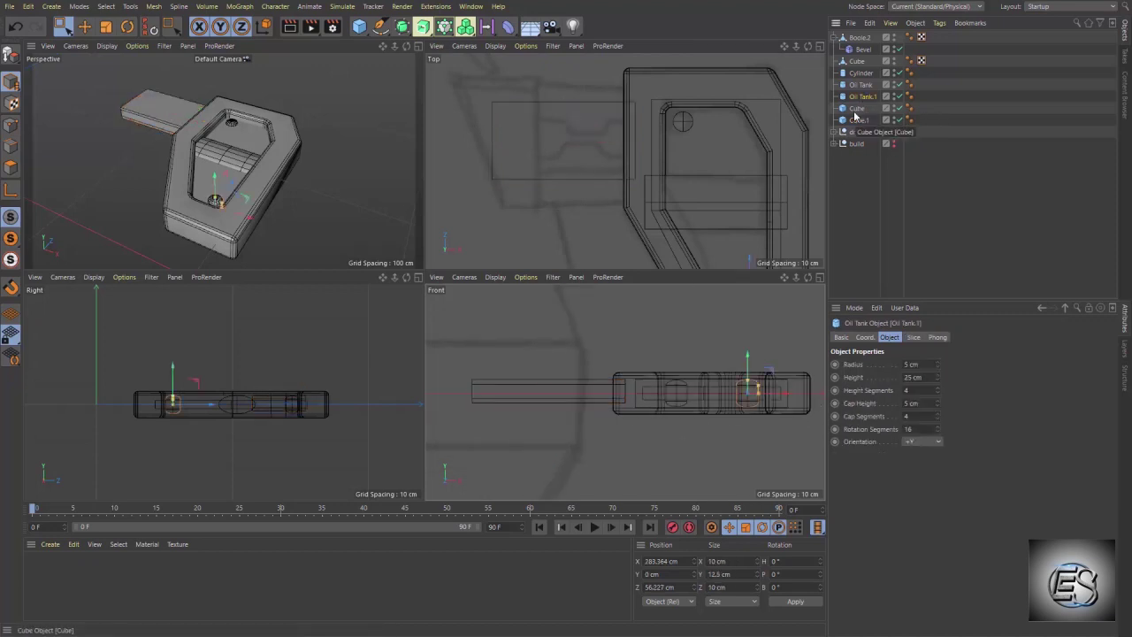
pyautogui.click(856, 109)
pyautogui.keyDown('ctrl'); pyautogui.click(858, 119); pyautogui.keyUp('ctrl')
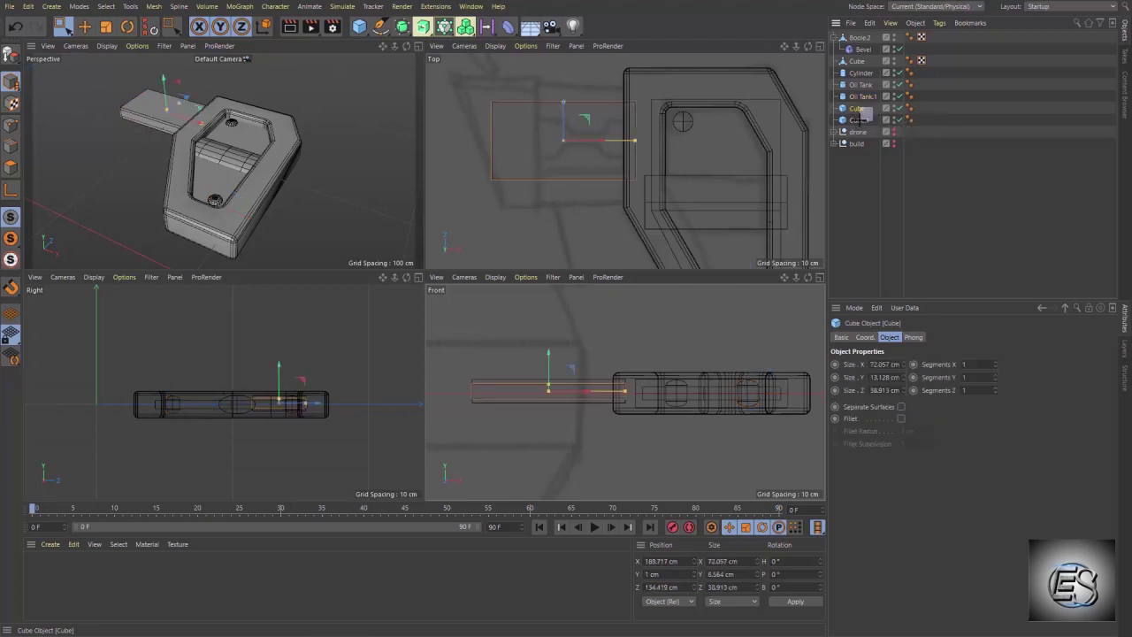
pyautogui.doubleClick(663, 573)
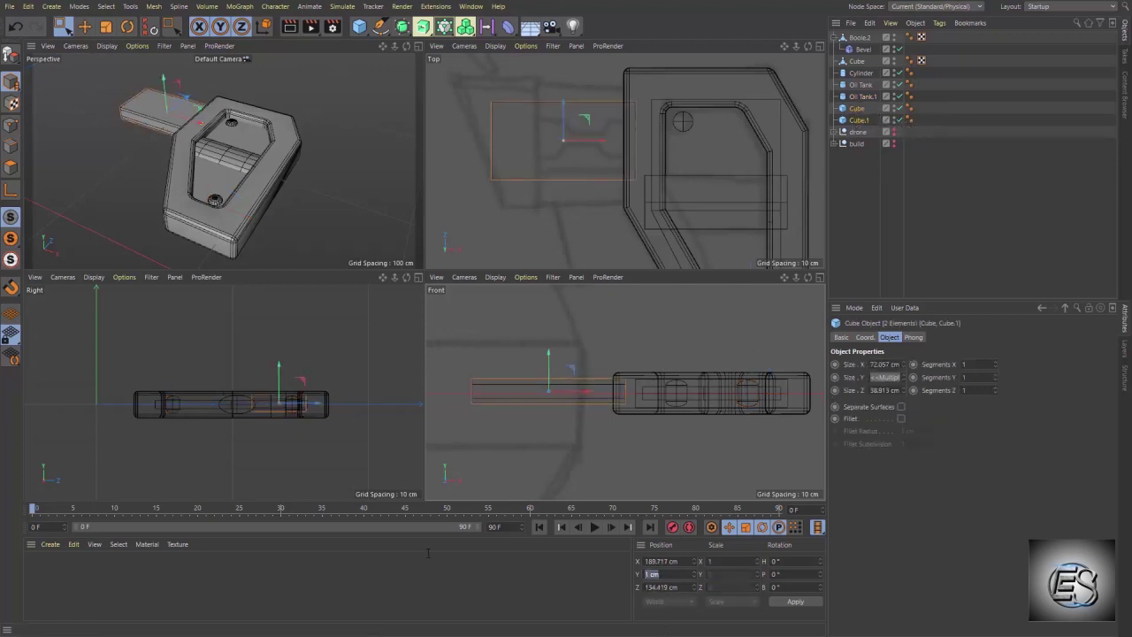
pyautogui.write('0')
pyautogui.press('Return')
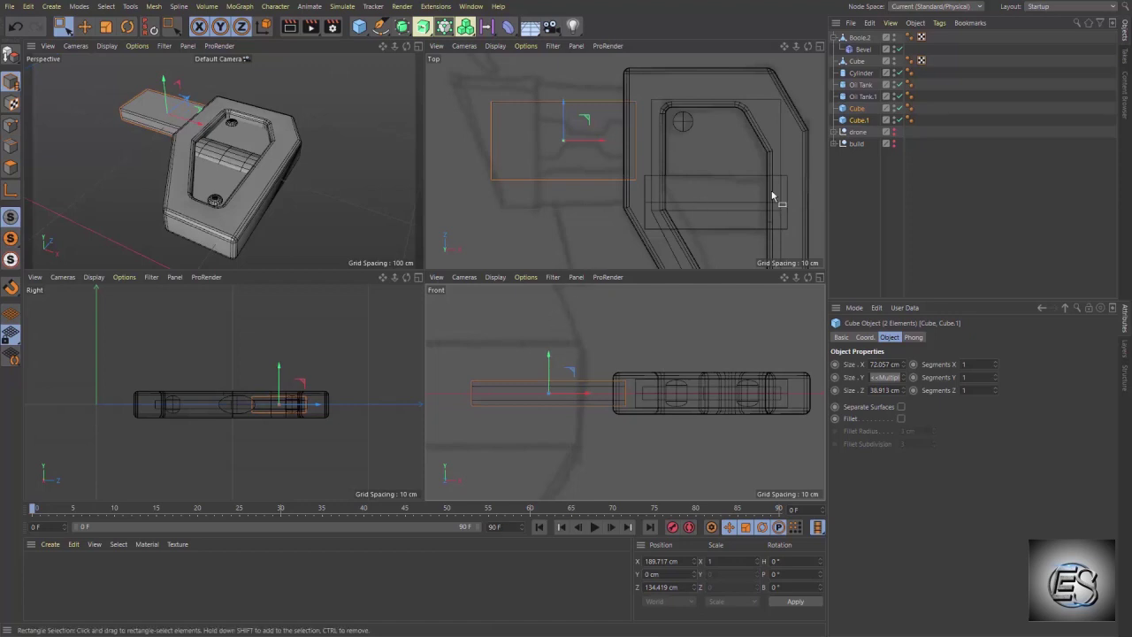
# - Give Cube.1 3 cm filleted edges and reduce its depth to 15.615 cm
pyautogui.click(858, 120)
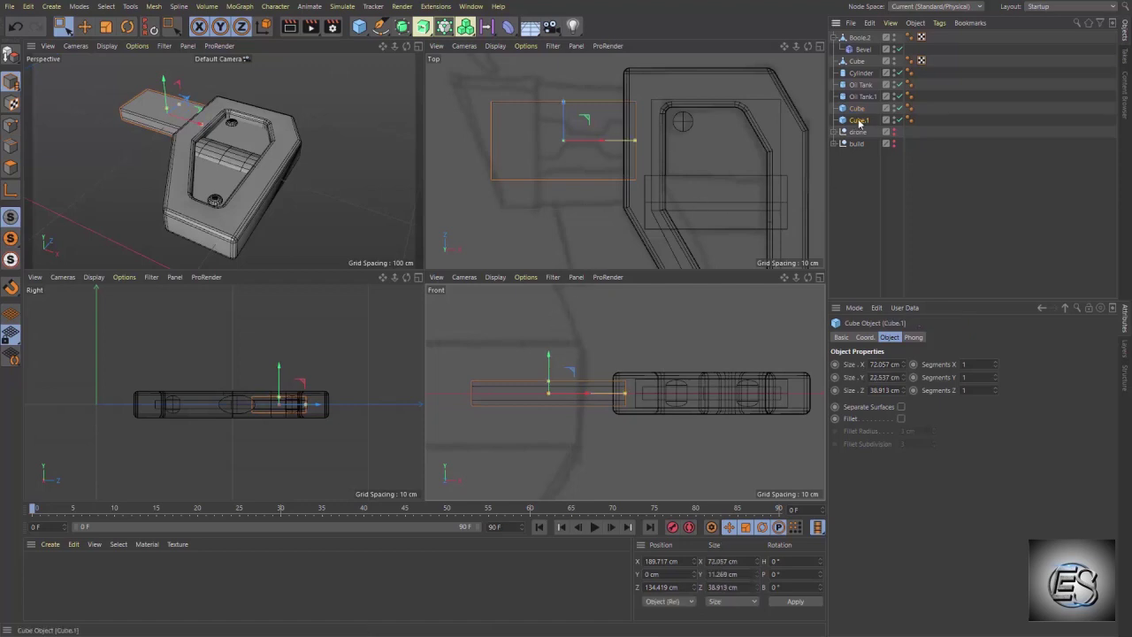
pyautogui.click(901, 418)
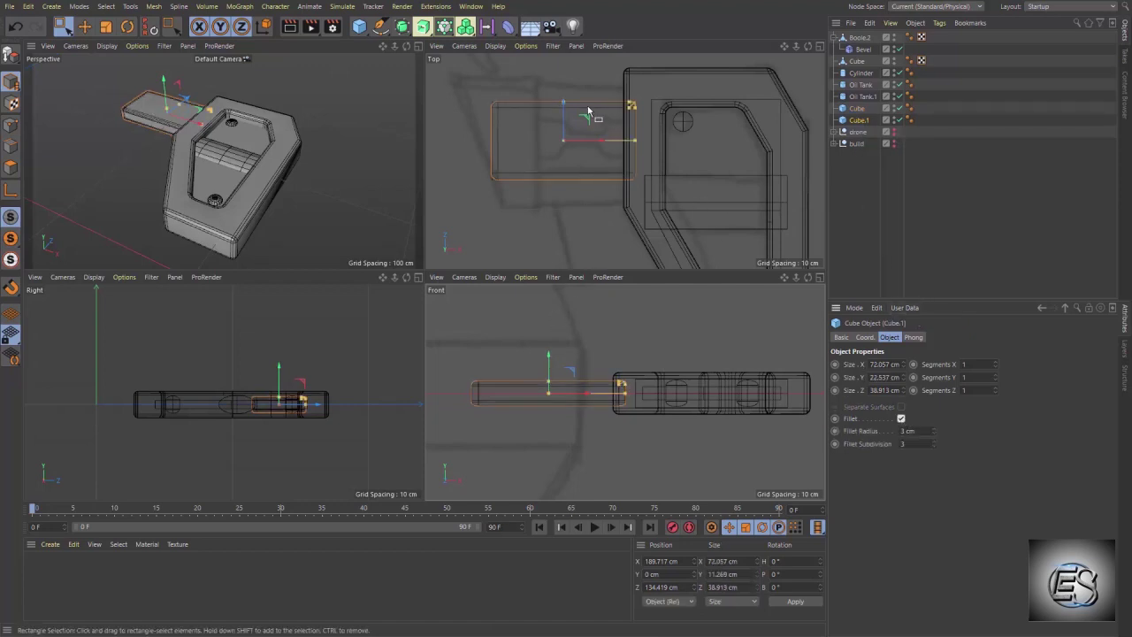
pyautogui.moveTo(562, 102)
pyautogui.mouseDown()
pyautogui.moveTo(571, 150)
pyautogui.moveTo(557, 69)
pyautogui.mouseUp()
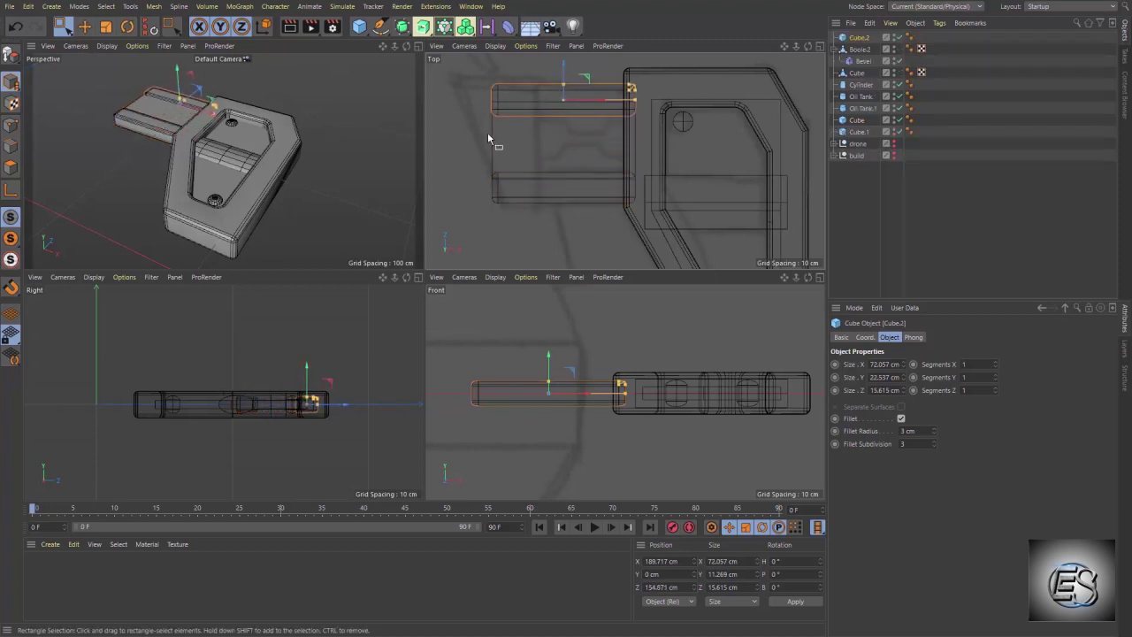
# - Copy the central Cube as Cube.3, shifted left along X
pyautogui.press('t')
pyautogui.press('space')
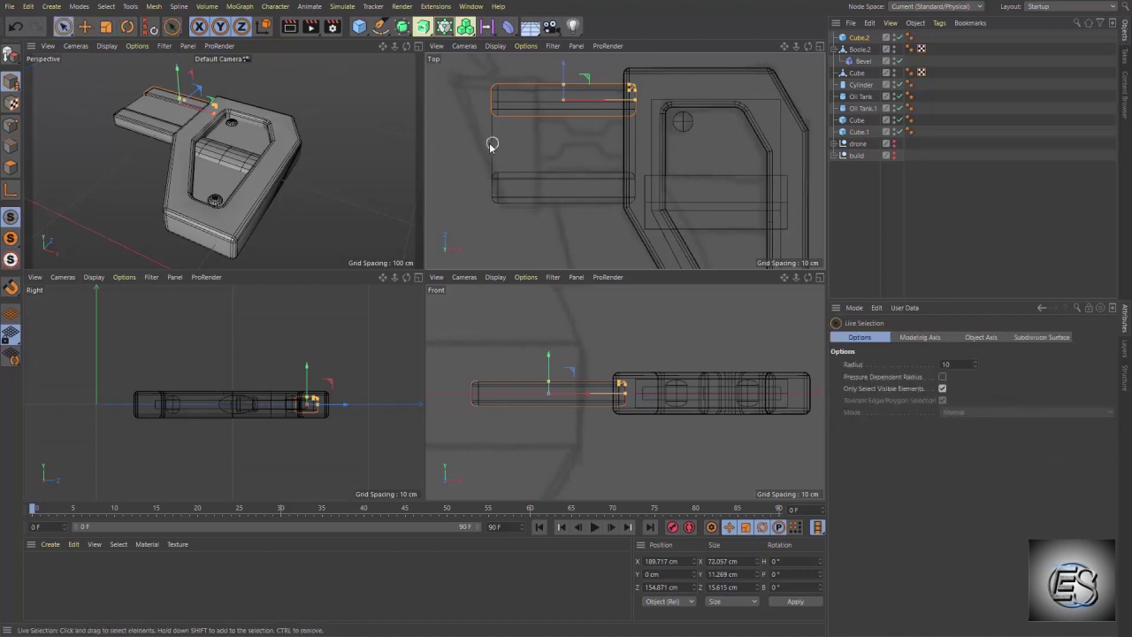
pyautogui.click(492, 144)
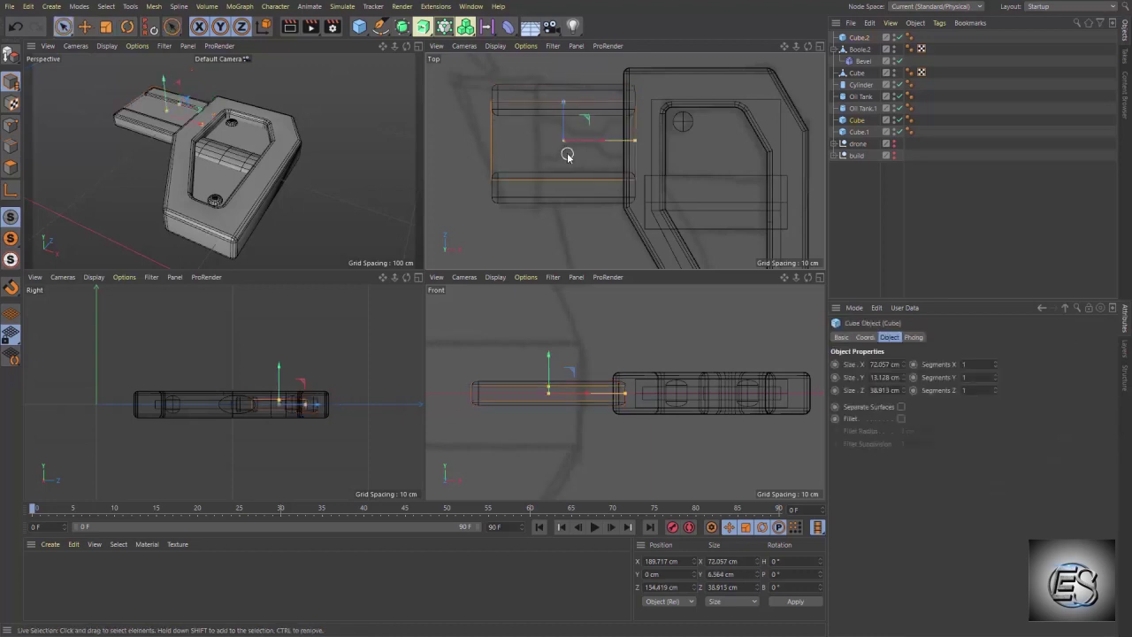
pyautogui.keyDown('ctrl'); pyautogui.moveTo(601, 141); pyautogui.dragTo(532, 141); pyautogui.keyUp('ctrl')
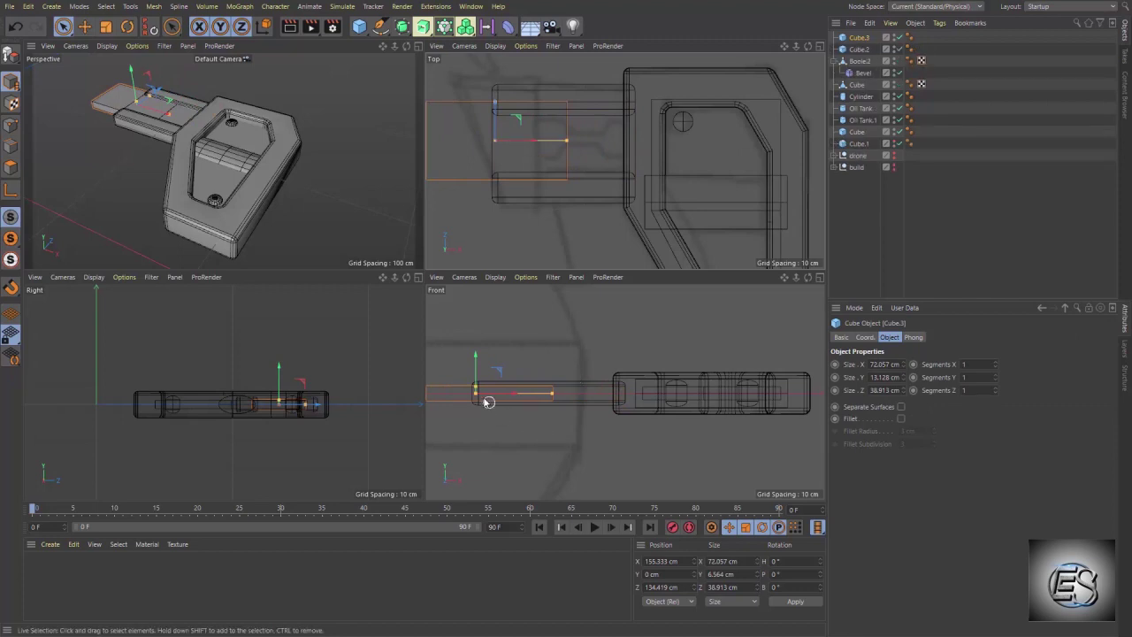
# - Make Cube.3 taller and deeper, 57.685 cm wide, with 5 cm fillets
pyautogui.moveTo(476, 390); pyautogui.dragTo(478, 382)
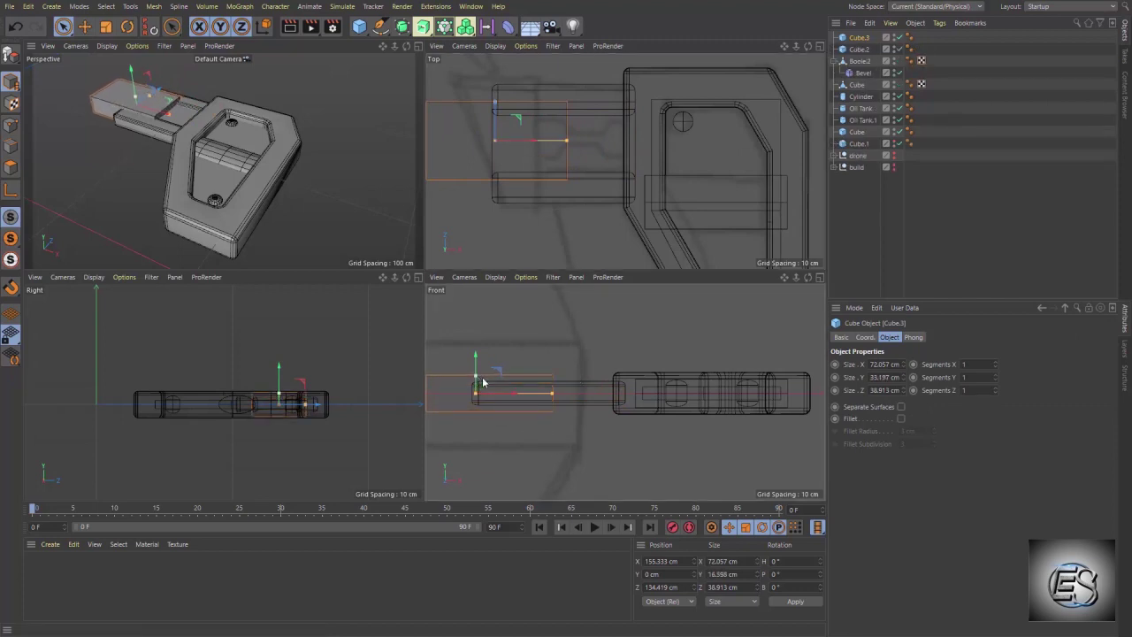
pyautogui.click(901, 419)
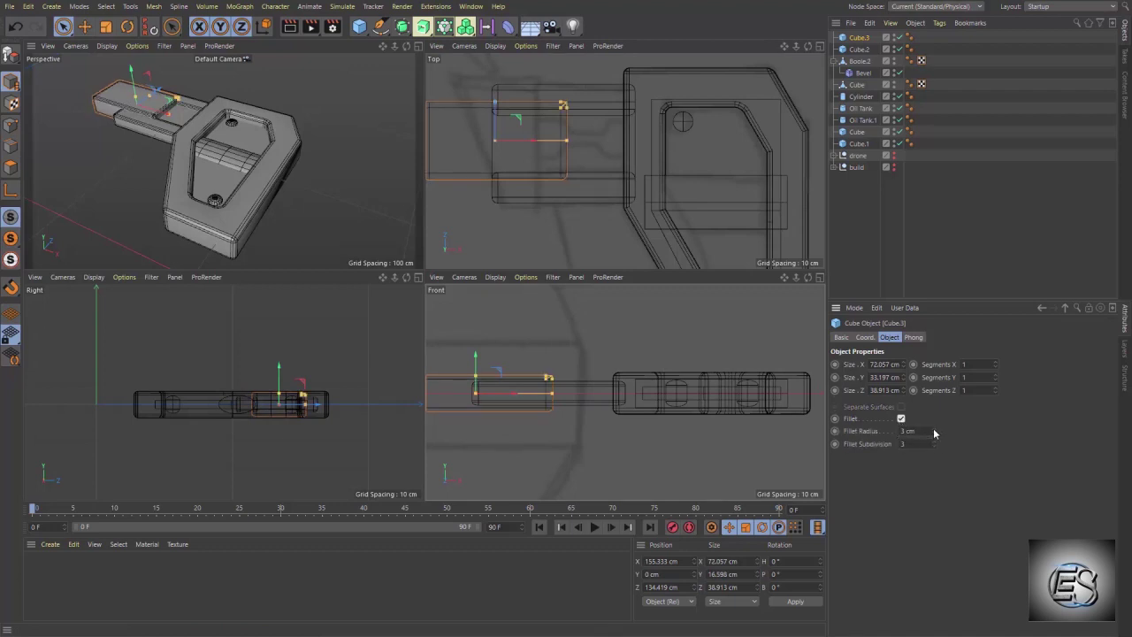
pyautogui.click(934, 429)
pyautogui.click(934, 429)
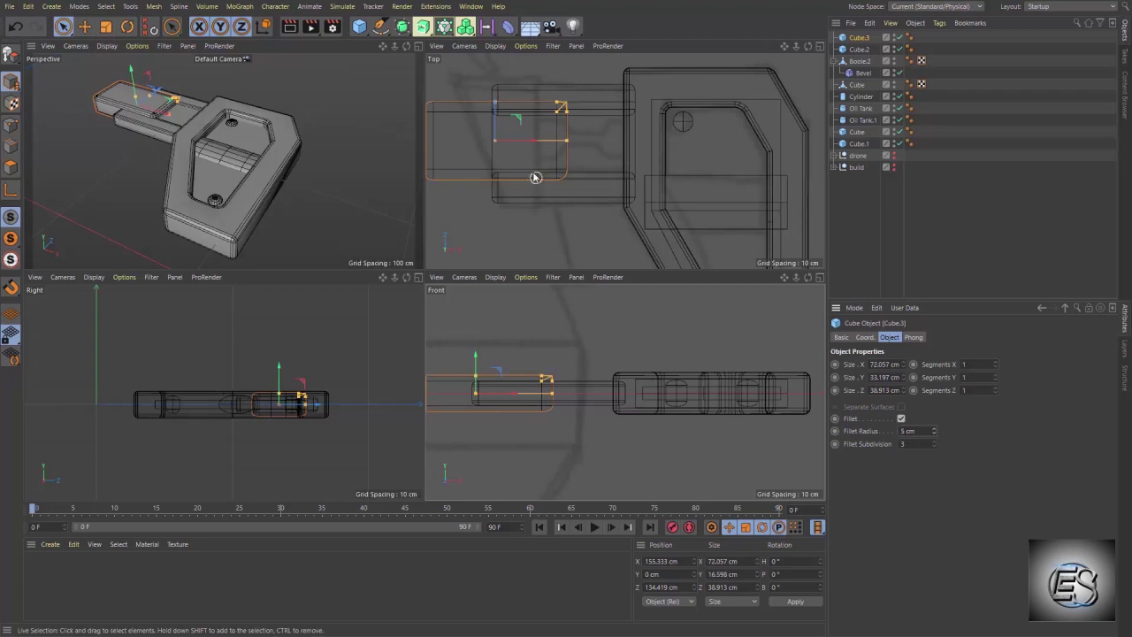
pyautogui.moveTo(494, 102); pyautogui.dragTo(498, 72)
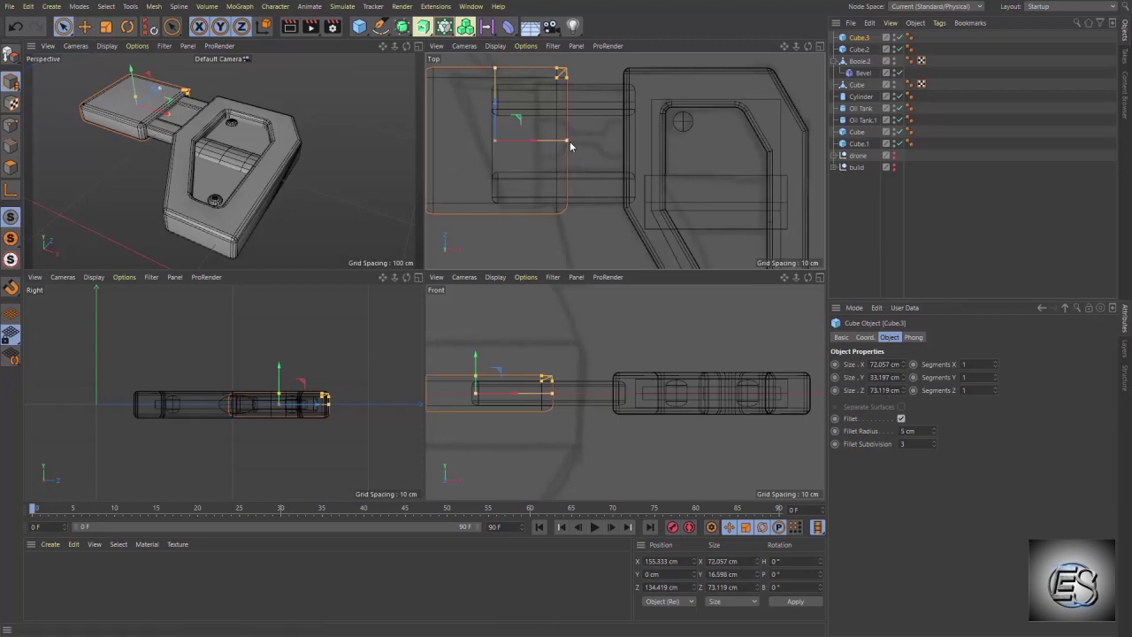
pyautogui.moveTo(567, 141); pyautogui.dragTo(521, 140)
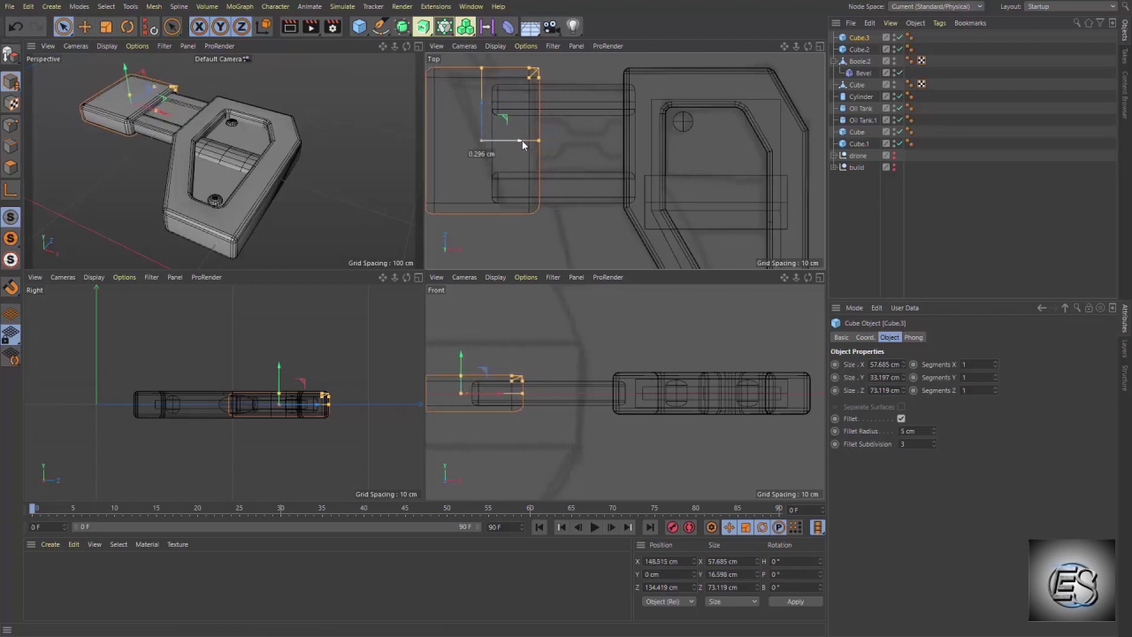
# - Reduce the central Cube's height to 6.402 cm
pyautogui.click(180, 115)
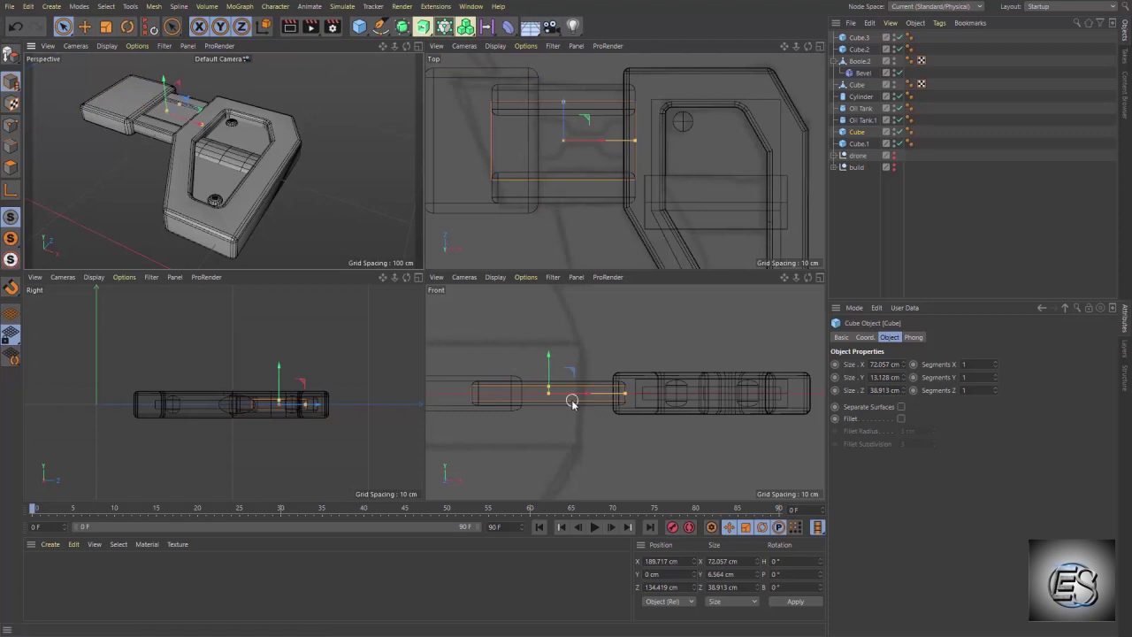
pyautogui.scroll(2, 555, 400)
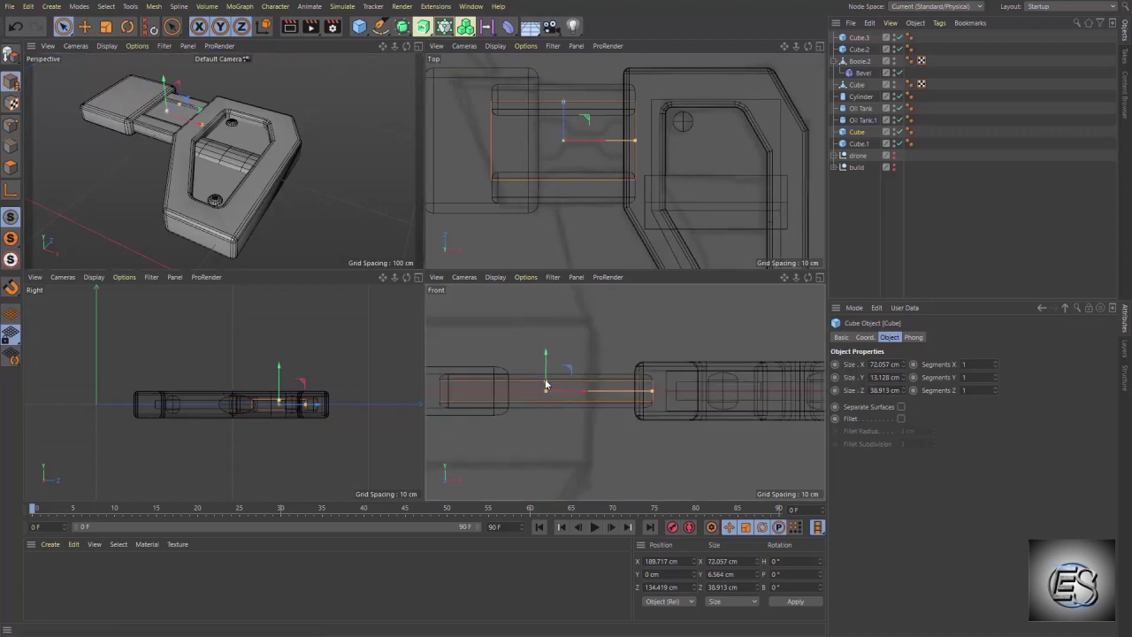
pyautogui.moveTo(545, 380); pyautogui.dragTo(547, 386)
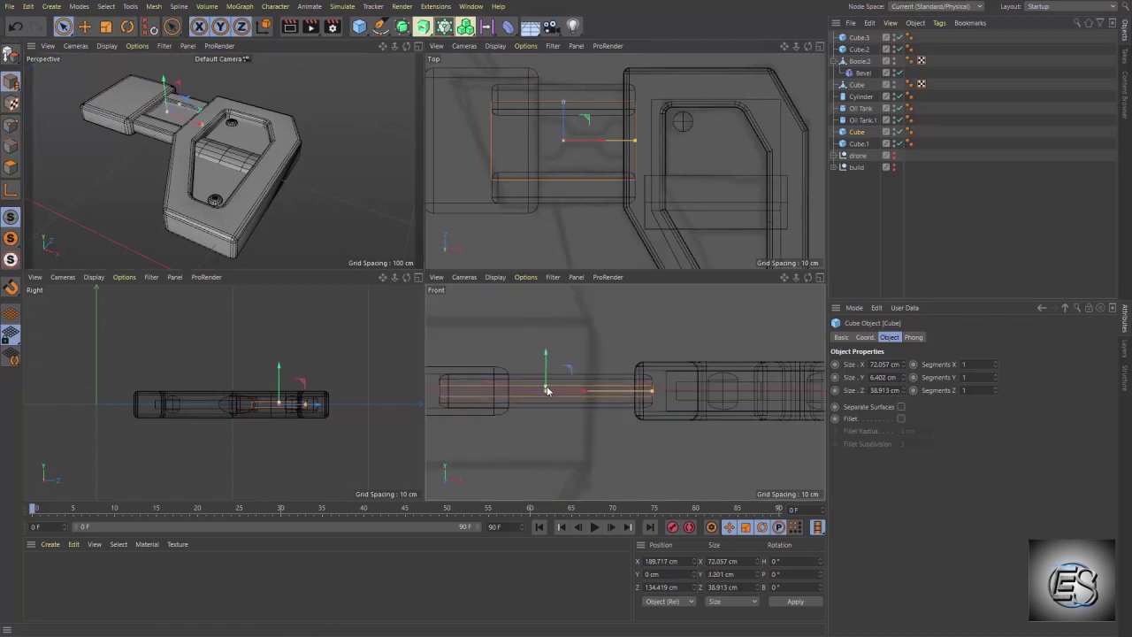
# - Add a Loft generator and a Circle spline with a 10 cm radius
pyautogui.scroll(5, 192, 116)
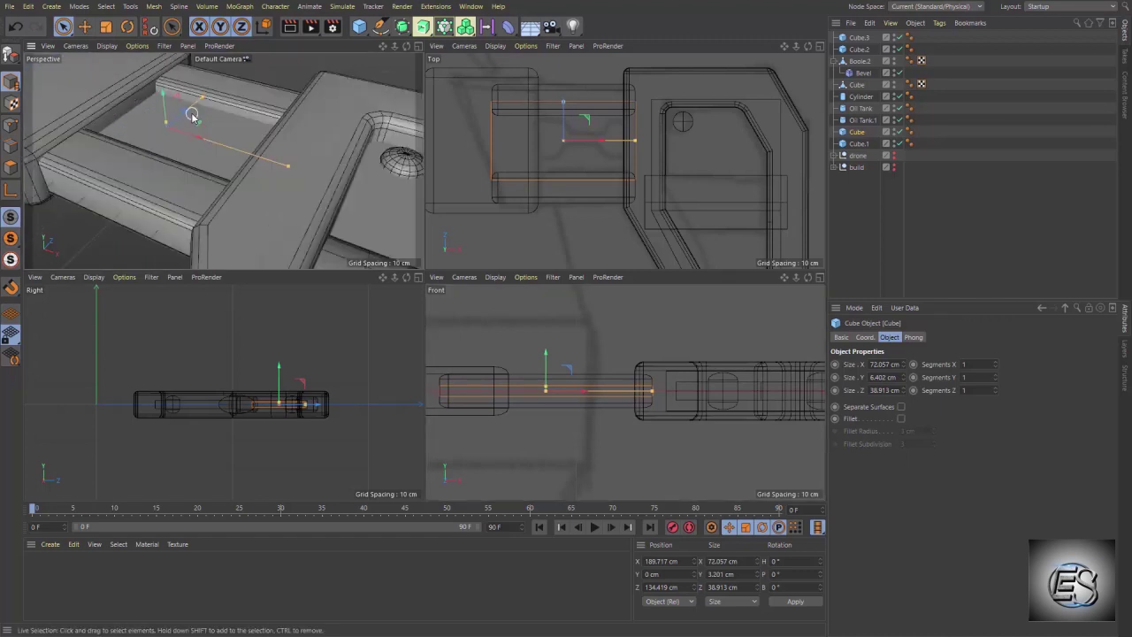
pyautogui.click(423, 27)
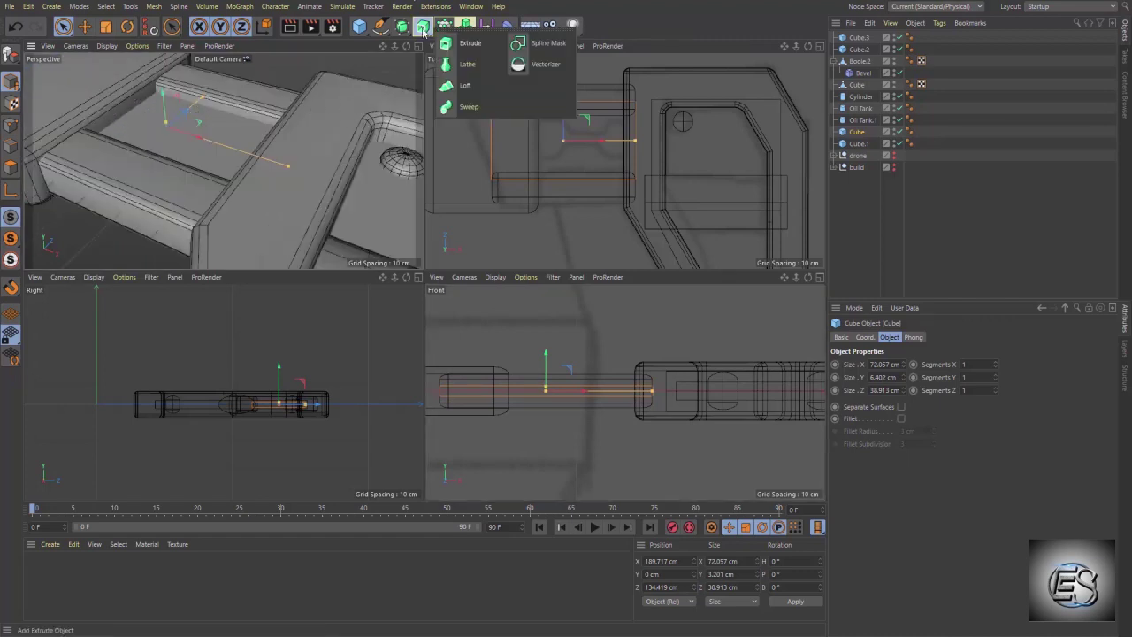
pyautogui.click(451, 88)
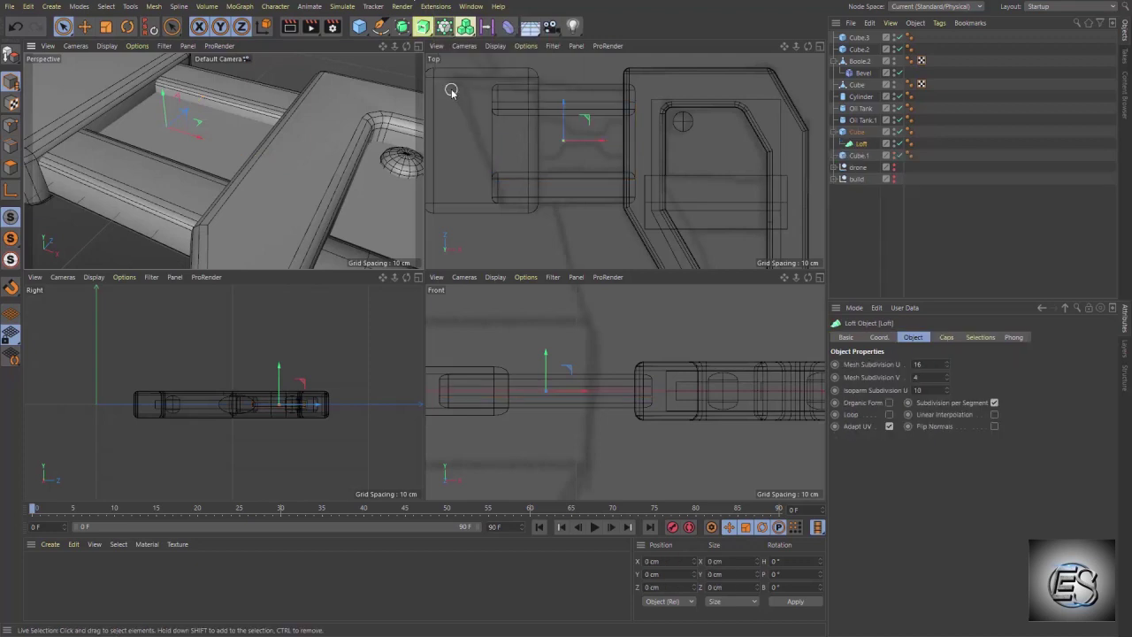
pyautogui.click(382, 33)
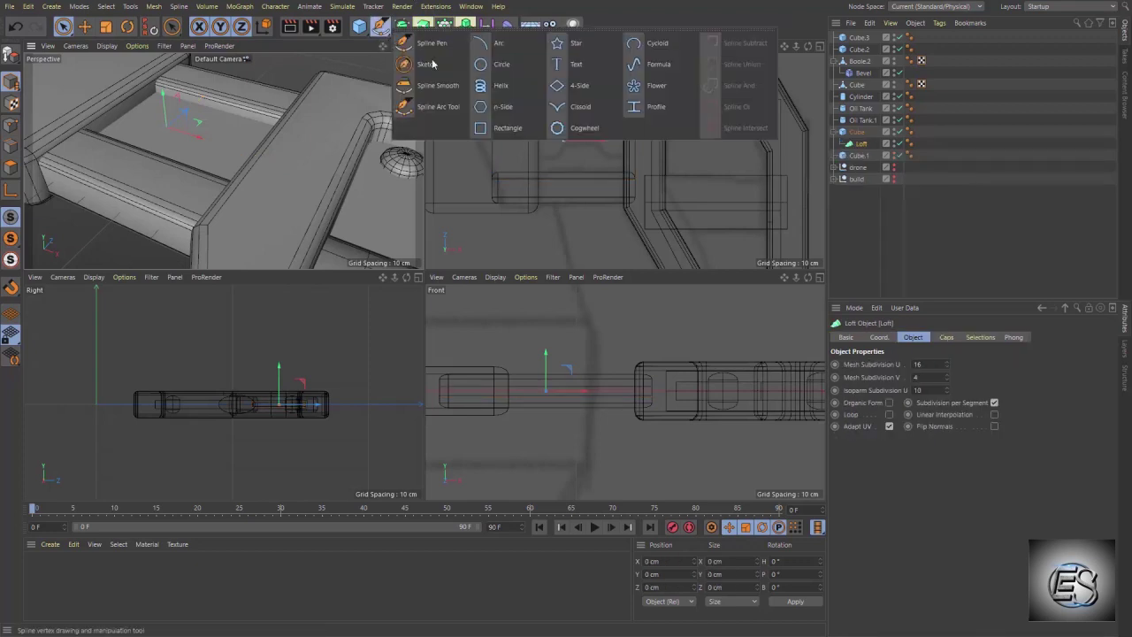
pyautogui.keyDown('shift'); pyautogui.click(500, 64); pyautogui.keyUp('shift')
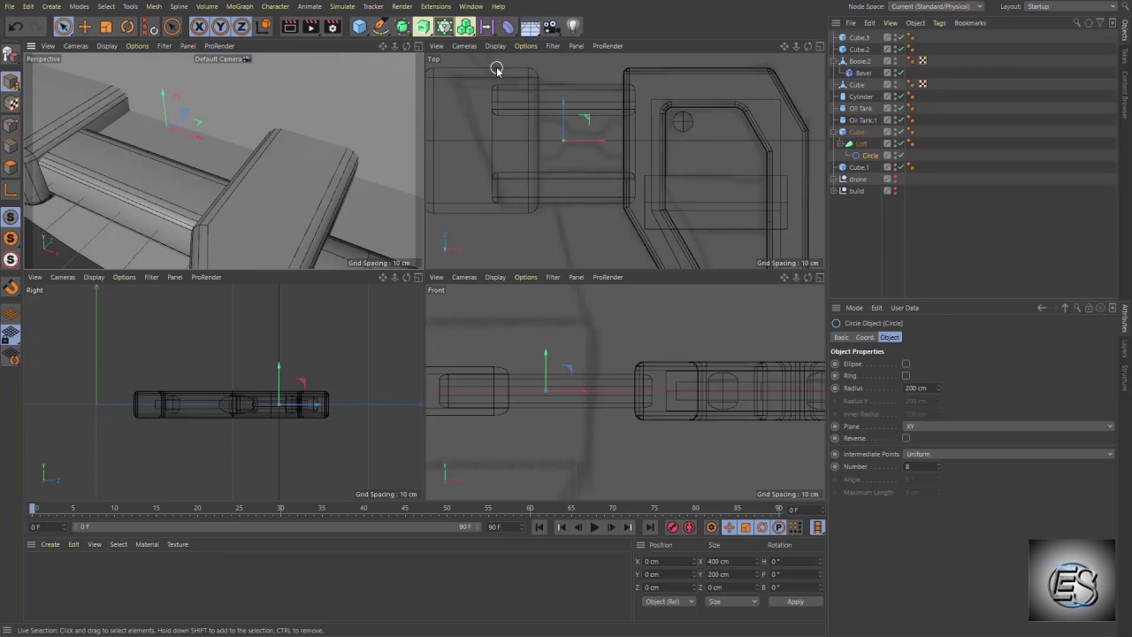
pyautogui.doubleClick(911, 387)
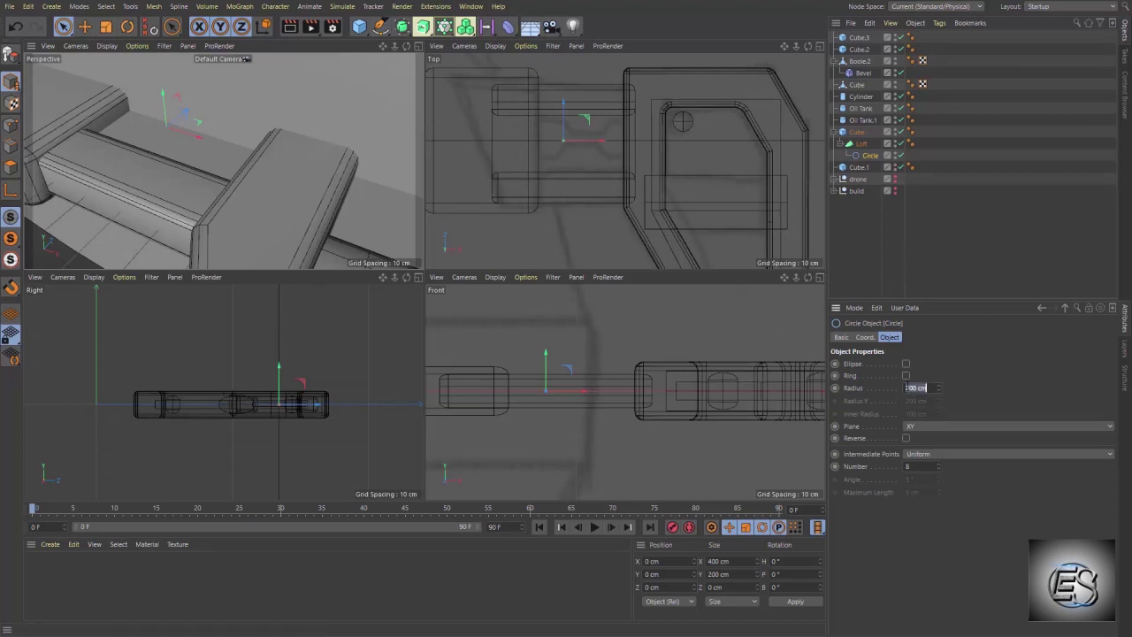
pyautogui.write('10')
pyautogui.press('Return')
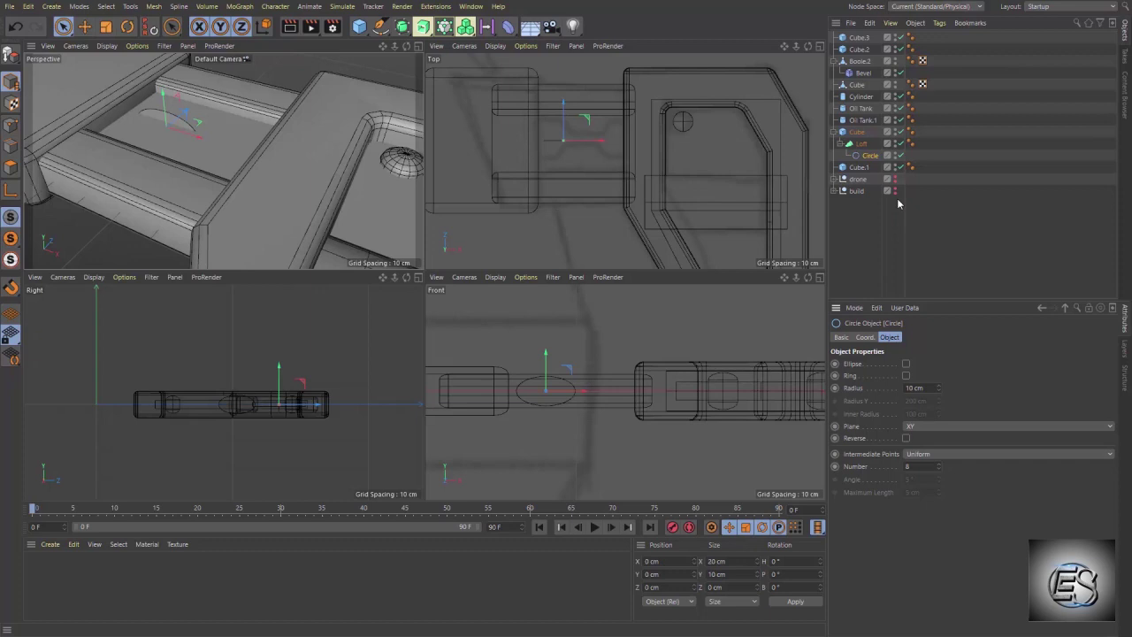
# - Set the Circle to Y scale 1 on the ZY plane, move it to X 35.273 cm, and nest it under Loft
pyautogui.moveTo(871, 156)
pyautogui.mouseDown()
pyautogui.moveTo(871, 167)
pyautogui.moveTo(864, 148)
pyautogui.mouseUp()
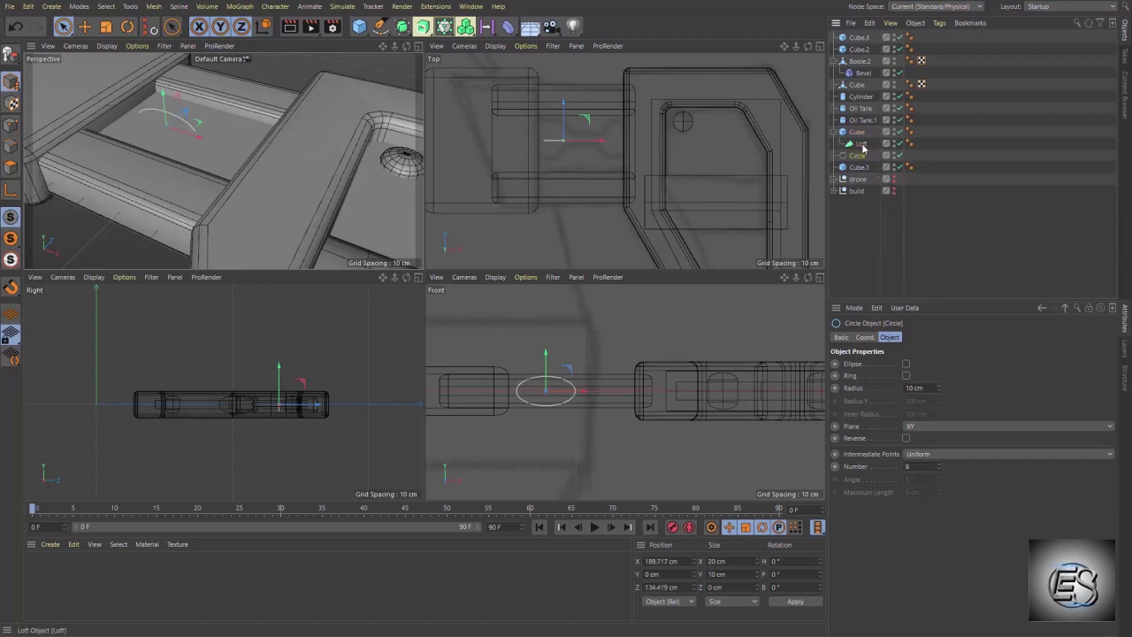
pyautogui.click(858, 156)
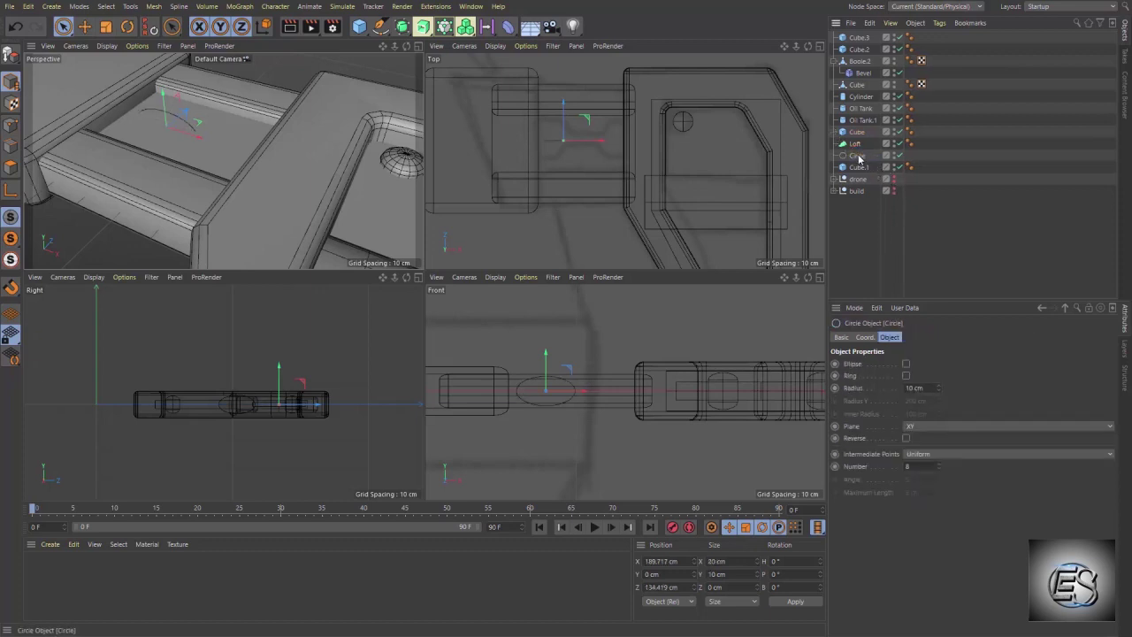
pyautogui.click(865, 338)
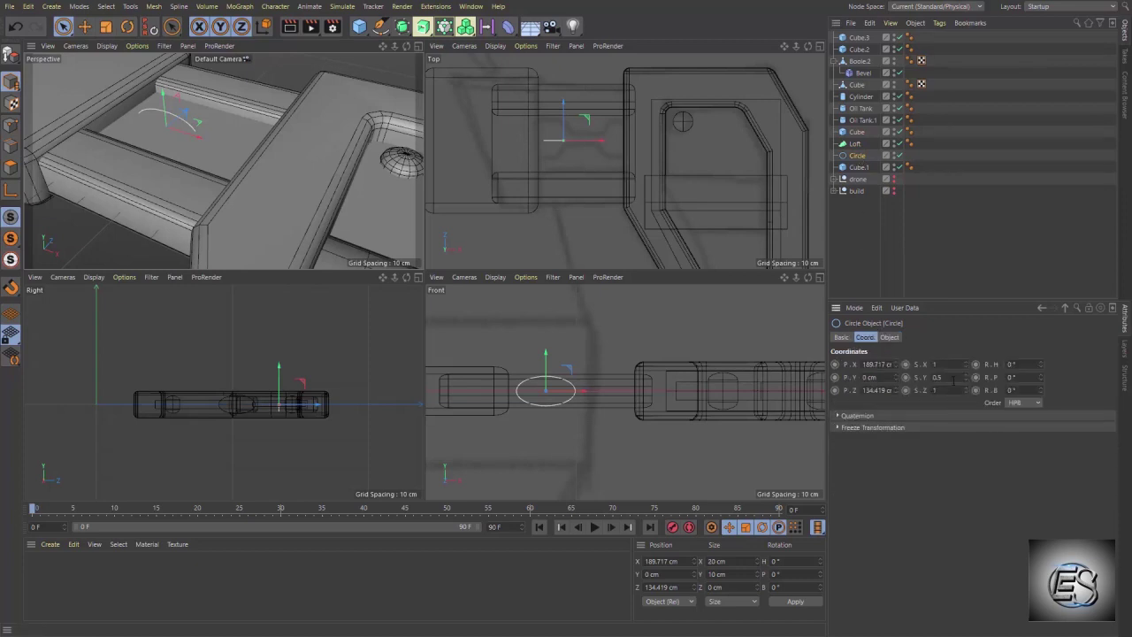
pyautogui.write('1')
pyautogui.press('Return')
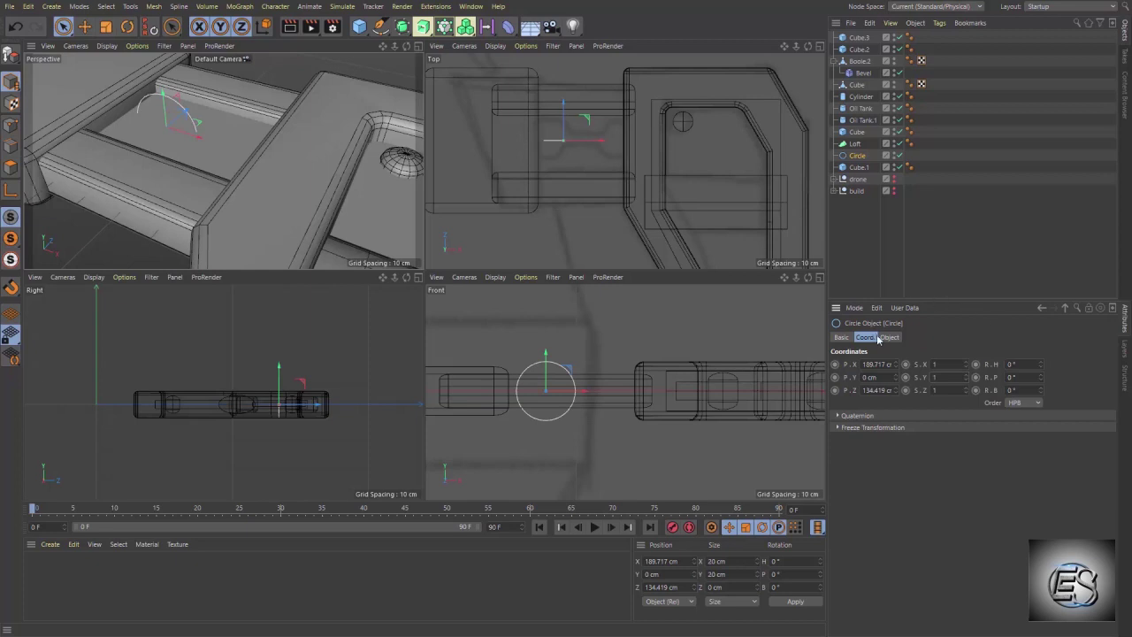
pyautogui.click(882, 339)
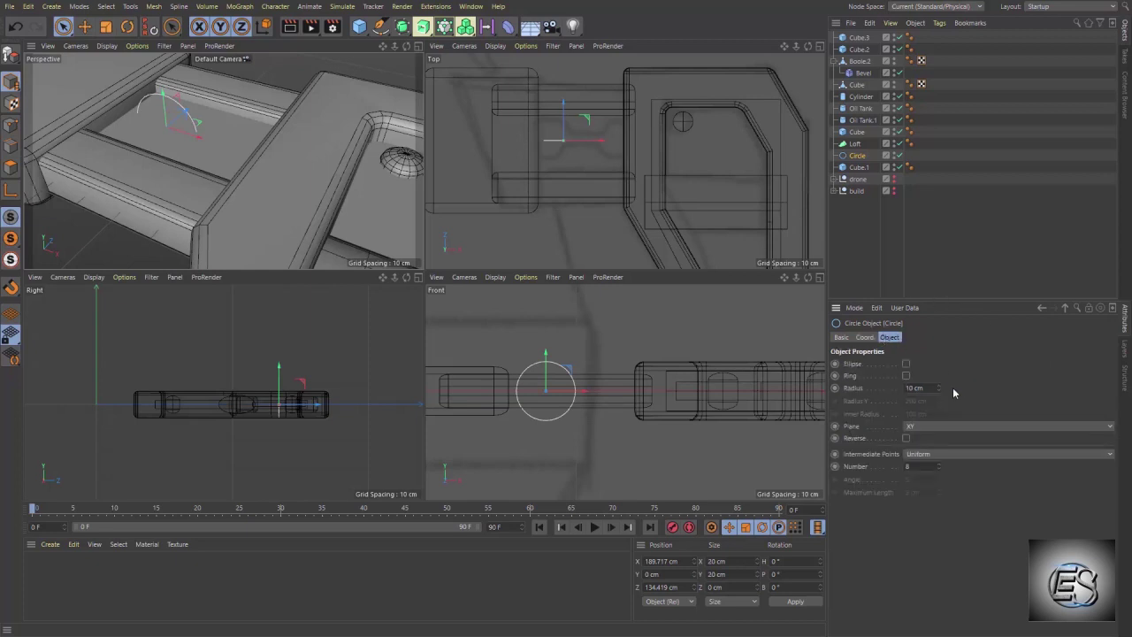
pyautogui.click(922, 429)
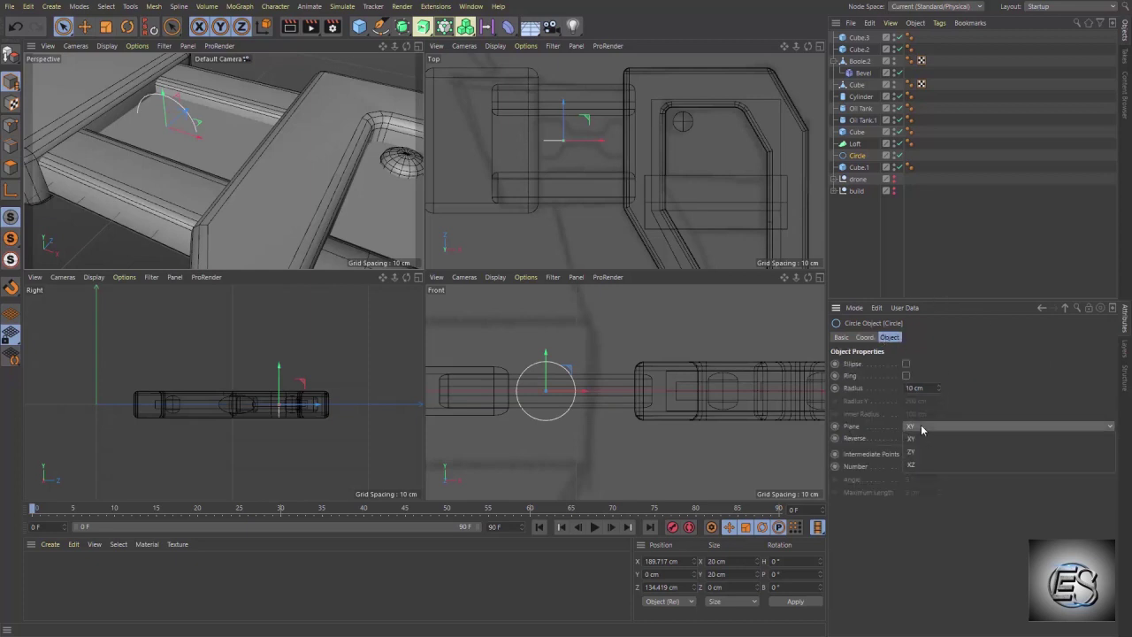
pyautogui.click(926, 452)
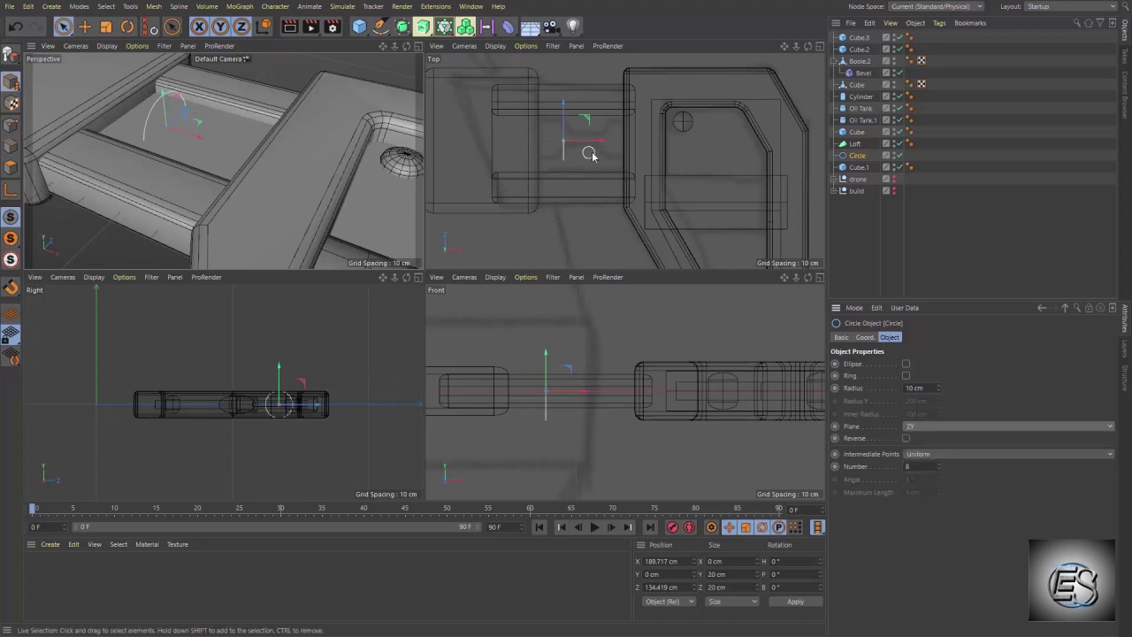
pyautogui.moveTo(605, 141); pyautogui.dragTo(670, 148)
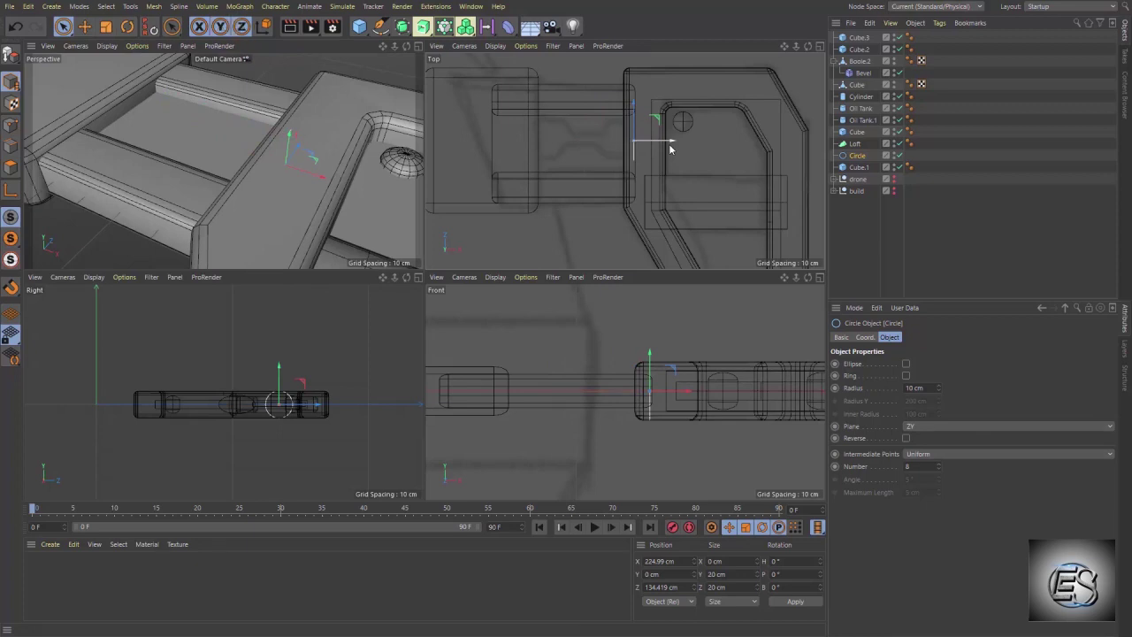
pyautogui.moveTo(858, 155); pyautogui.dragTo(855, 143)
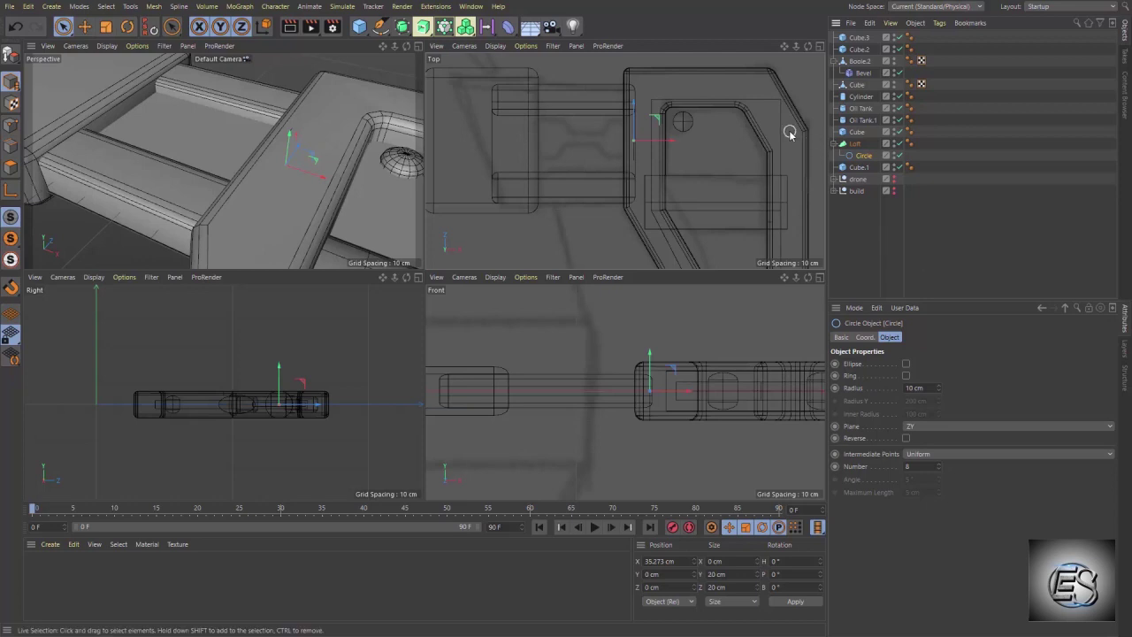
# - Copy the circle along the arm, reduce Circle and Circle.1's radii, and set Circle.2 to 4 cm
pyautogui.moveTo(674, 140)
pyautogui.mouseDown()
pyautogui.moveTo(668, 150)
pyautogui.moveTo(635, 145)
pyautogui.mouseUp()
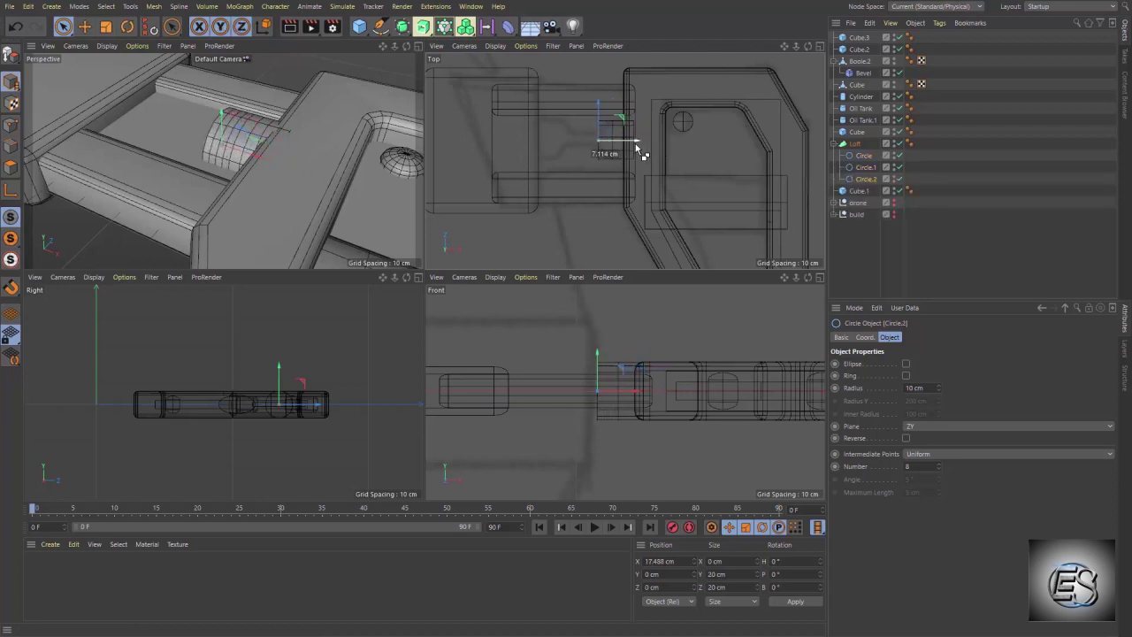
pyautogui.click(912, 387)
pyautogui.write('5')
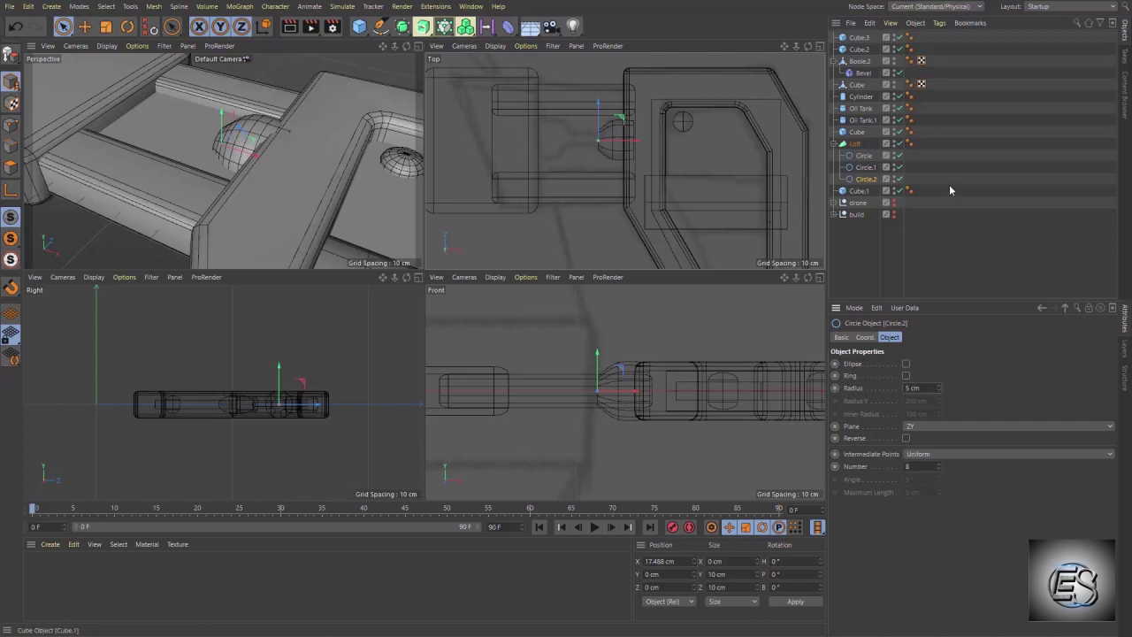
pyautogui.click(865, 168)
pyautogui.keyDown('ctrl'); pyautogui.click(862, 158); pyautogui.keyUp('ctrl')
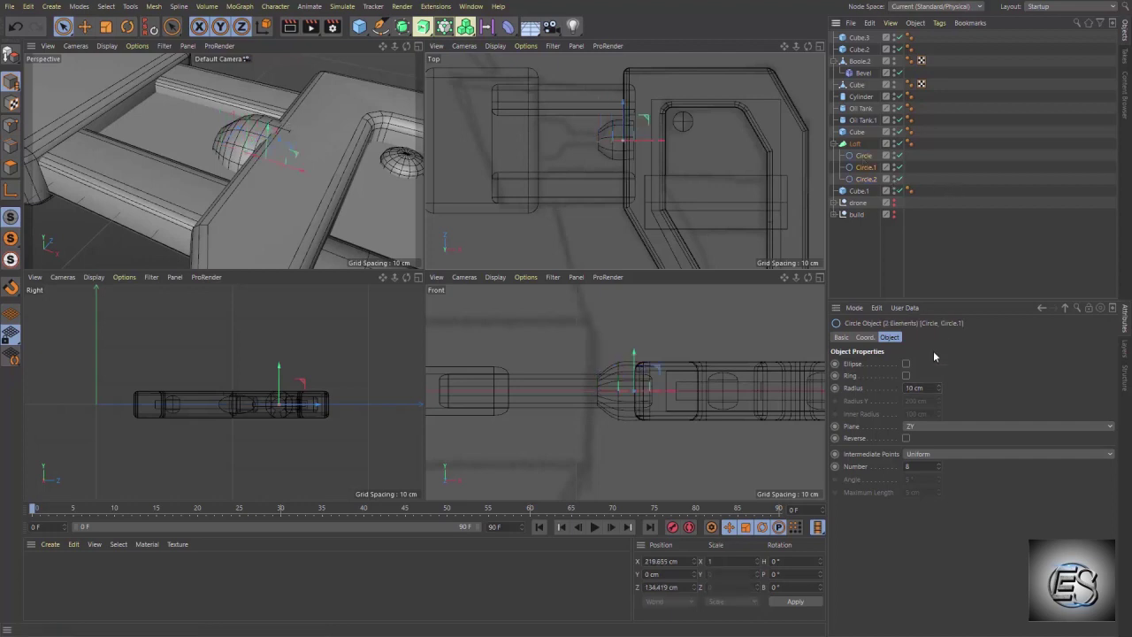
pyautogui.click(939, 390)
pyautogui.click(940, 390)
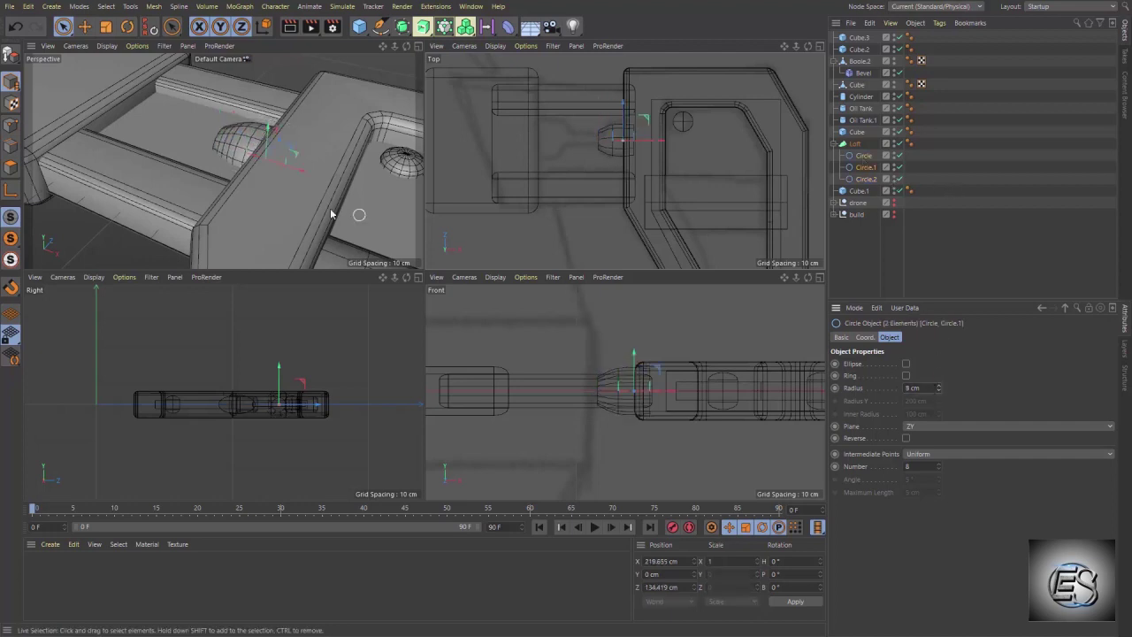
pyautogui.moveTo(300, 208)
pyautogui.keyDown('alt'); pyautogui.mouseDown()
pyautogui.moveTo(354, 172)
pyautogui.moveTo(384, 126)
pyautogui.moveTo(298, 190)
pyautogui.mouseUp(); pyautogui.keyUp('alt')
pyautogui.scroll(3, 298, 189)
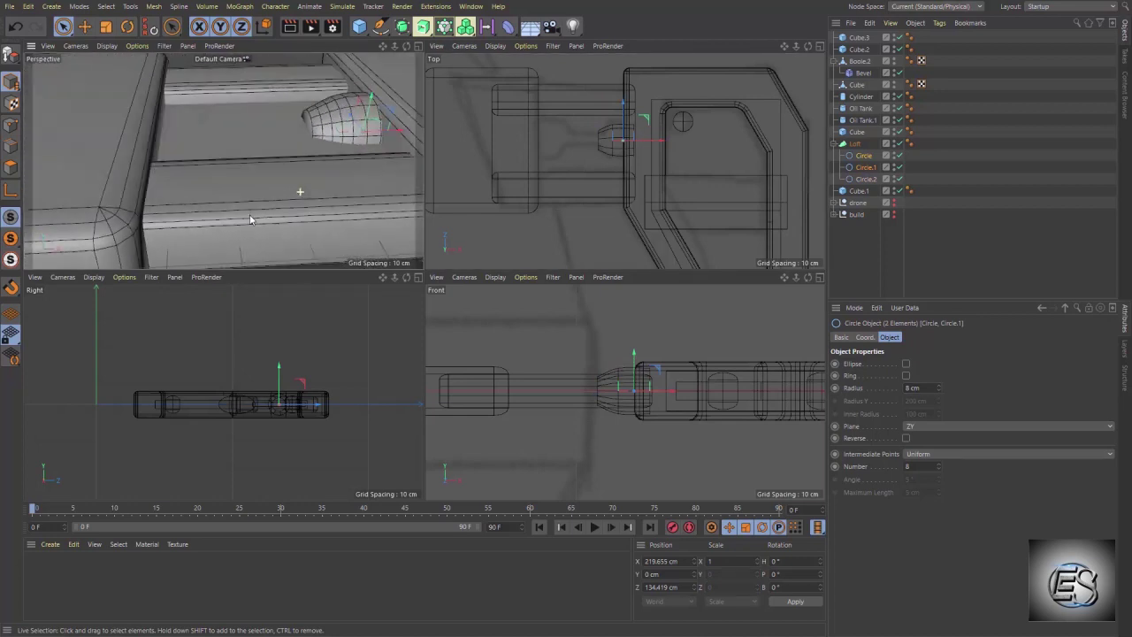
pyautogui.click(867, 179)
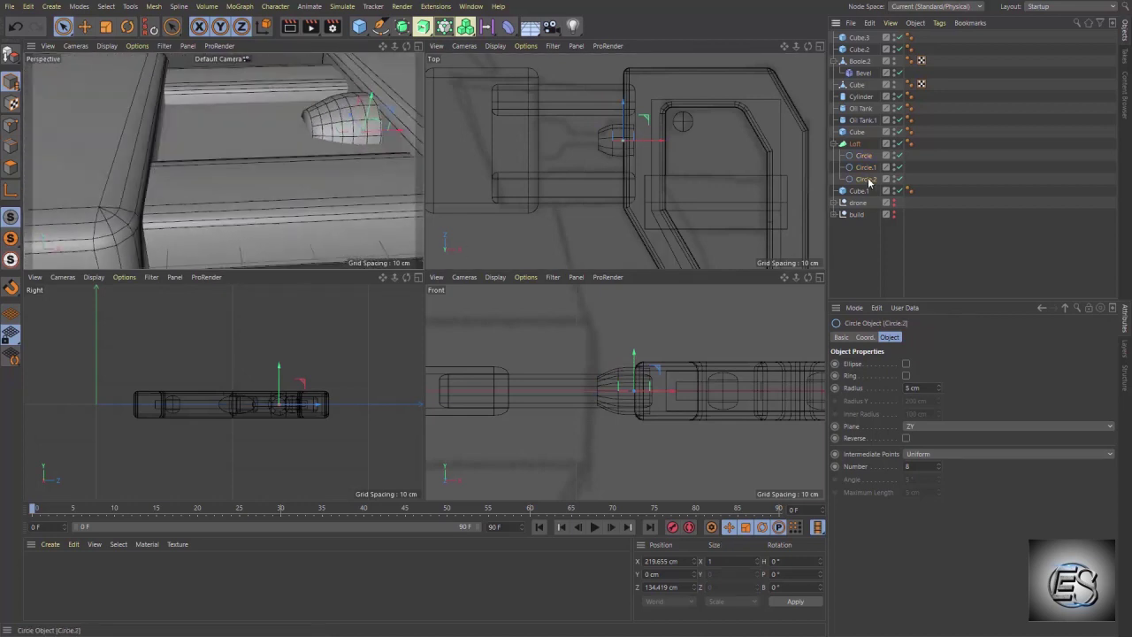
pyautogui.click(940, 393)
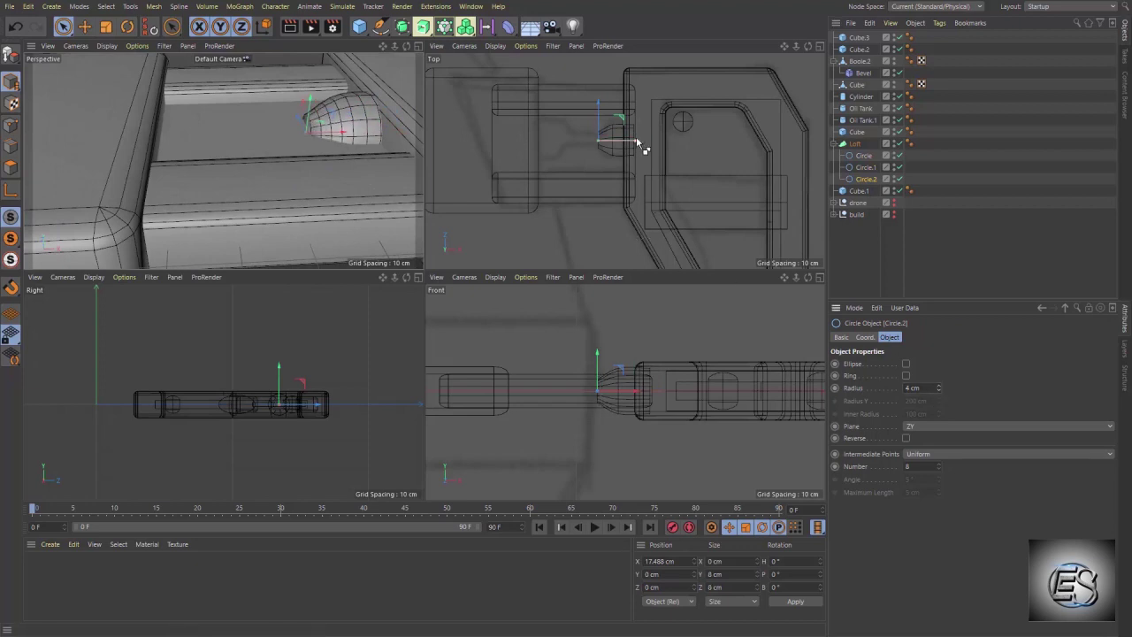
# - Place further circle copies toward the cap end with an 8 cm radius
pyautogui.keyDown('ctrl'); pyautogui.moveTo(634, 139); pyautogui.dragTo(606, 138); pyautogui.keyUp('ctrl')
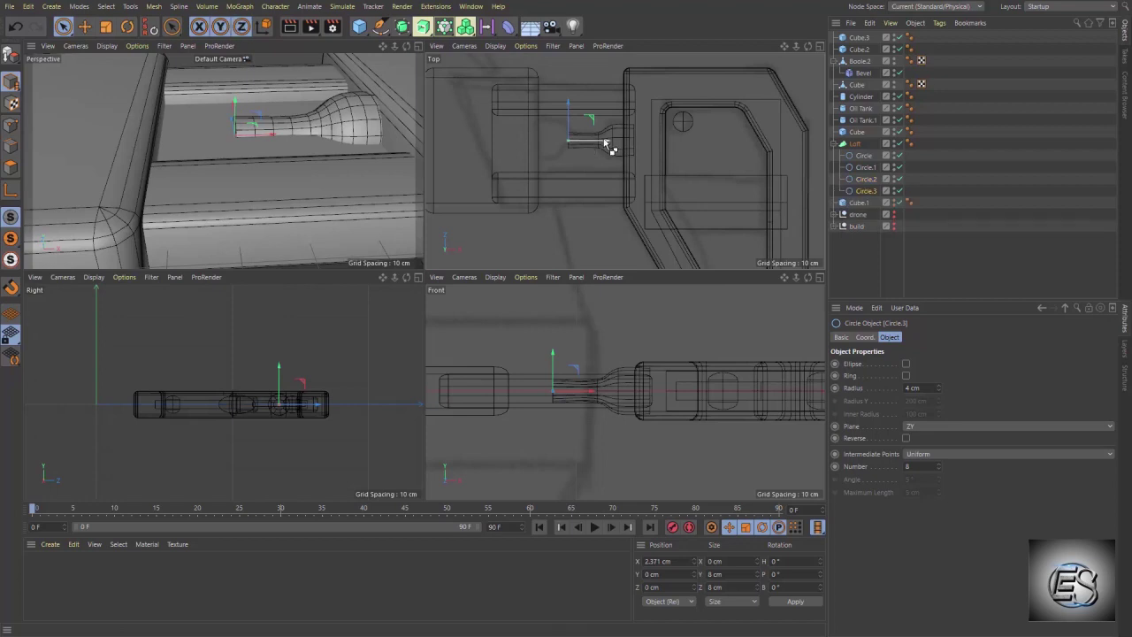
pyautogui.keyDown('ctrl'); pyautogui.moveTo(605, 140); pyautogui.dragTo(596, 144); pyautogui.keyUp('ctrl')
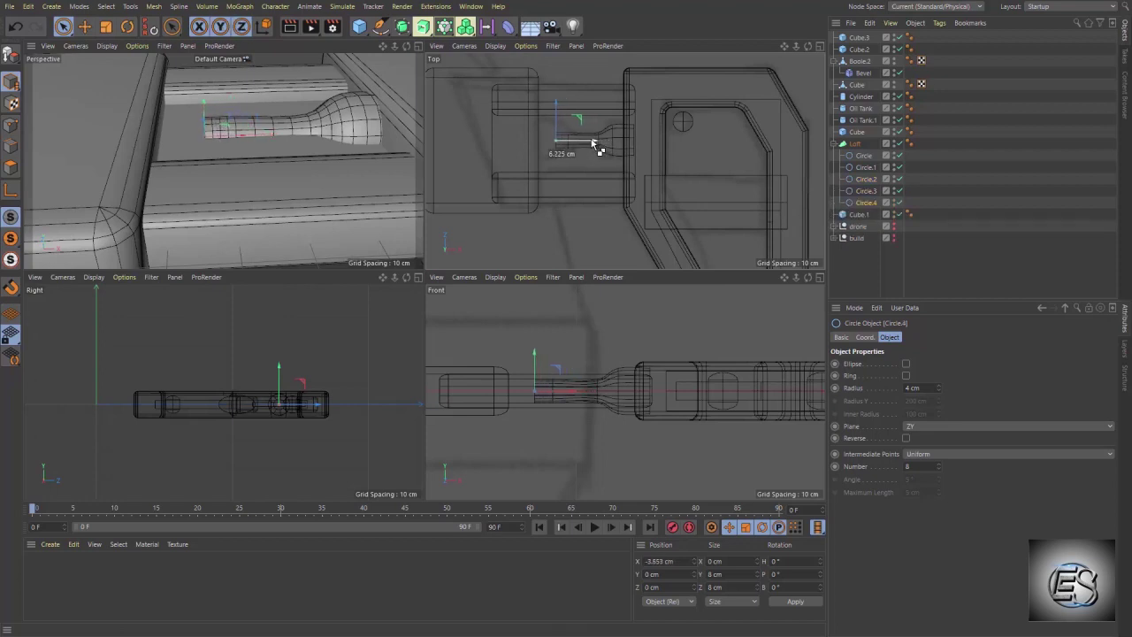
pyautogui.write('8')
pyautogui.press('Return')
pyautogui.keyDown('ctrl'); pyautogui.moveTo(600, 143); pyautogui.dragTo(582, 146); pyautogui.keyUp('ctrl')
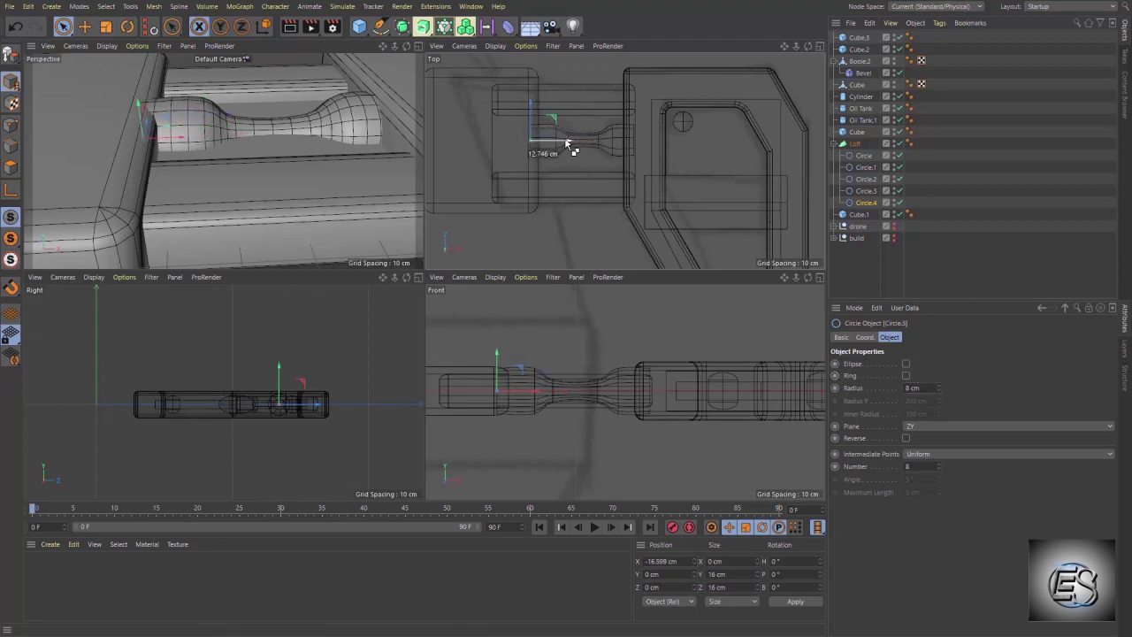
pyautogui.keyDown('ctrl'); pyautogui.moveTo(577, 142); pyautogui.dragTo(563, 140); pyautogui.keyUp('ctrl')
pyautogui.scroll(-5, 274, 149)
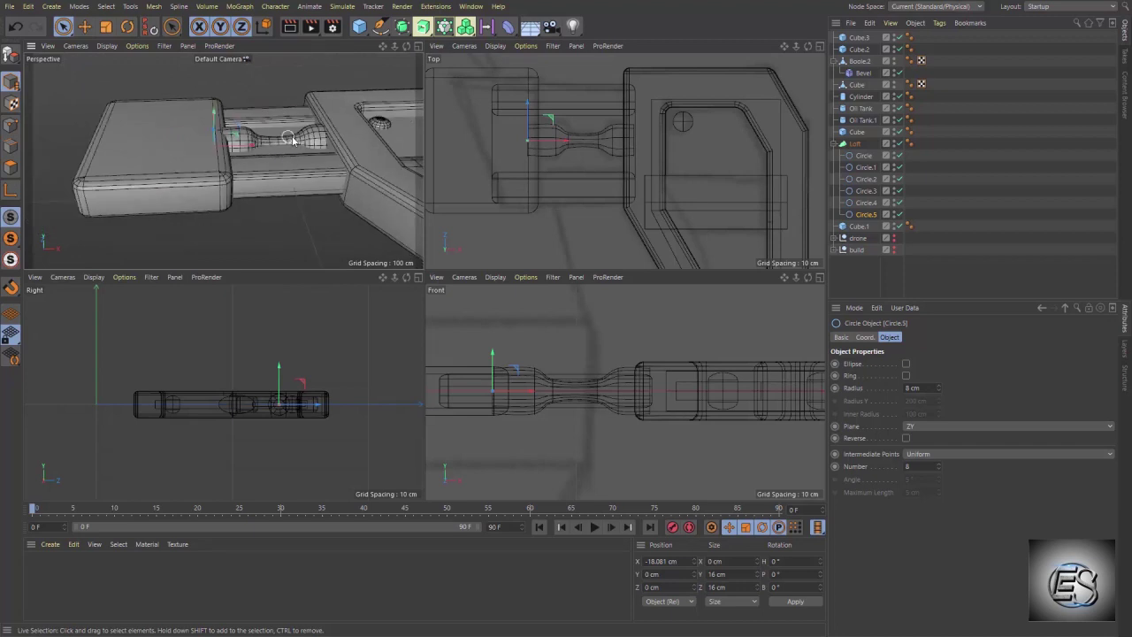
# - Make Cube.3 taller and scale Boole.2 up to 24.291 cm height
pyautogui.click(106, 134)
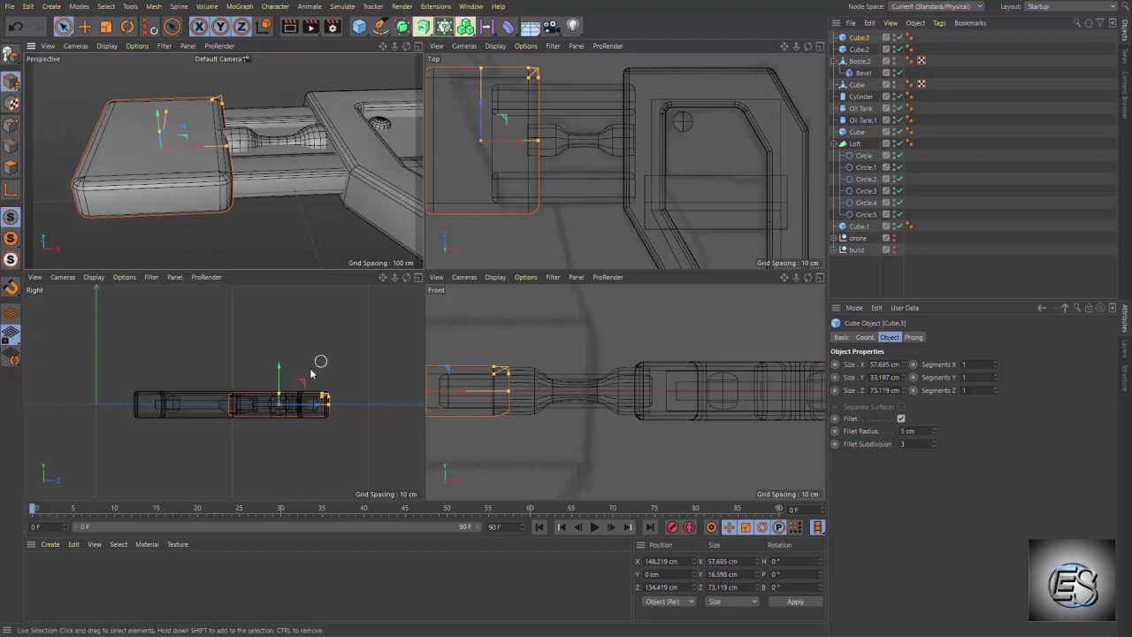
pyautogui.moveTo(285, 398); pyautogui.dragTo(280, 393)
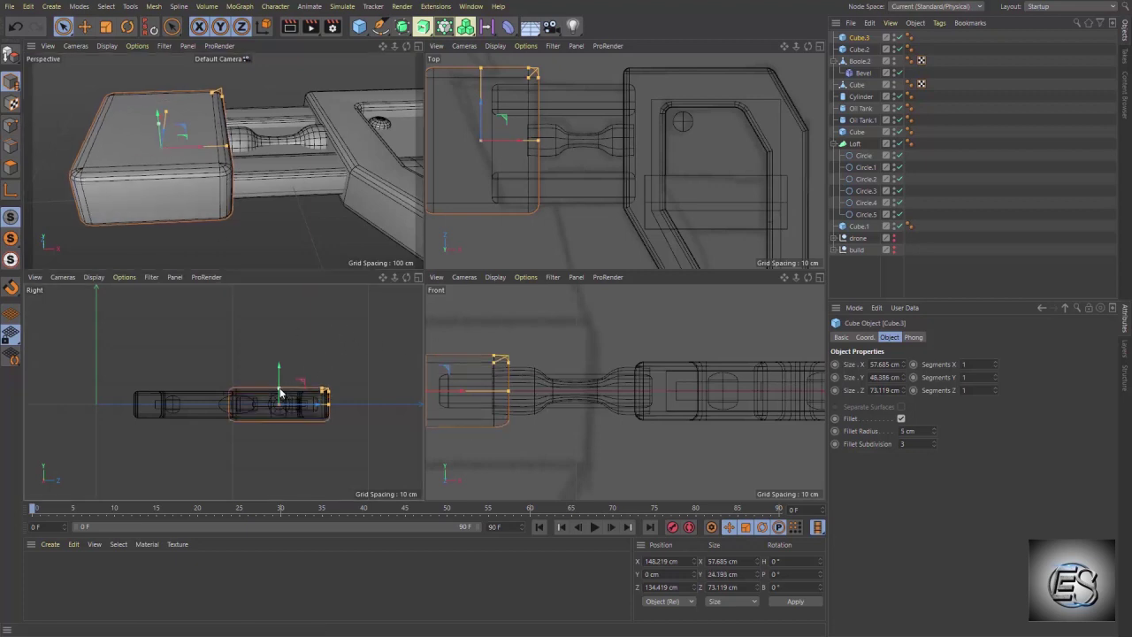
pyautogui.click(387, 196)
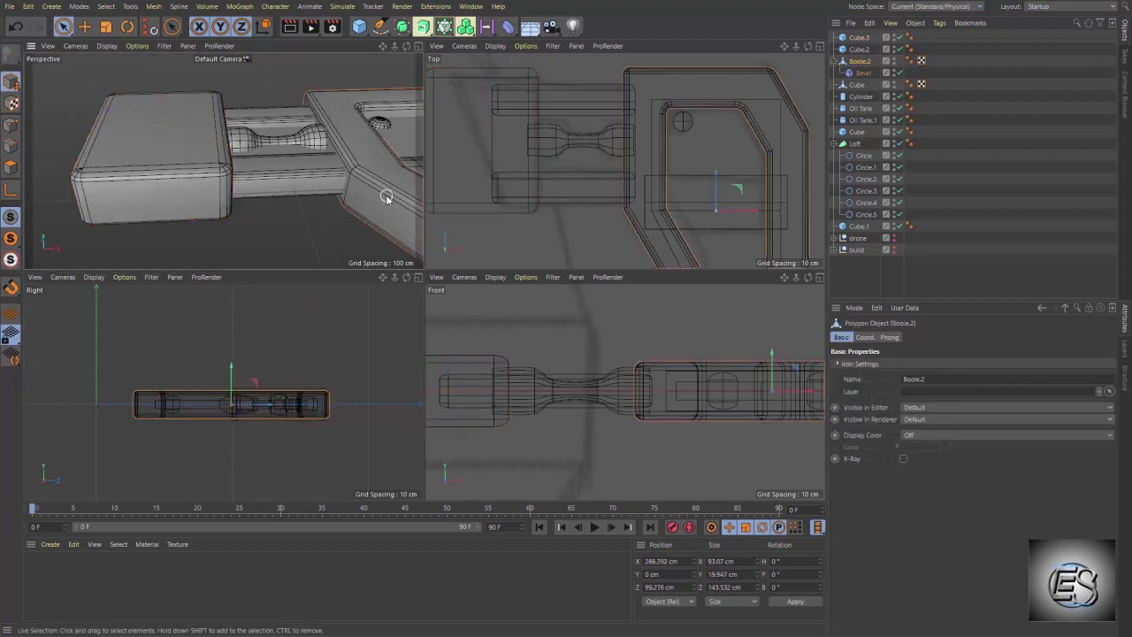
pyautogui.press('t')
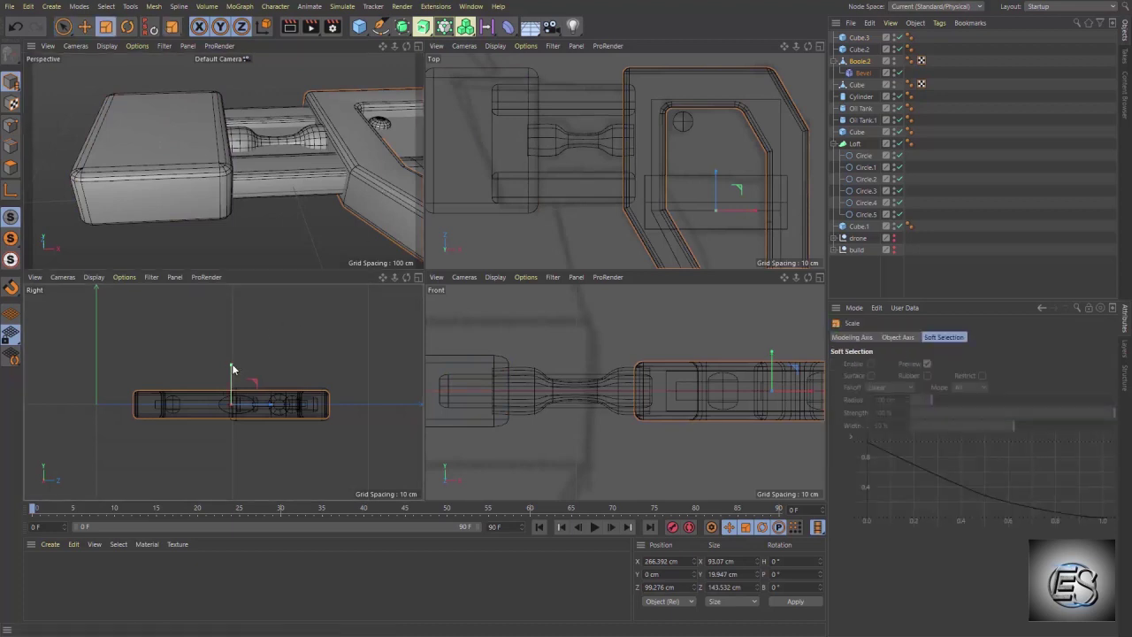
pyautogui.moveTo(232, 367); pyautogui.dragTo(232, 359)
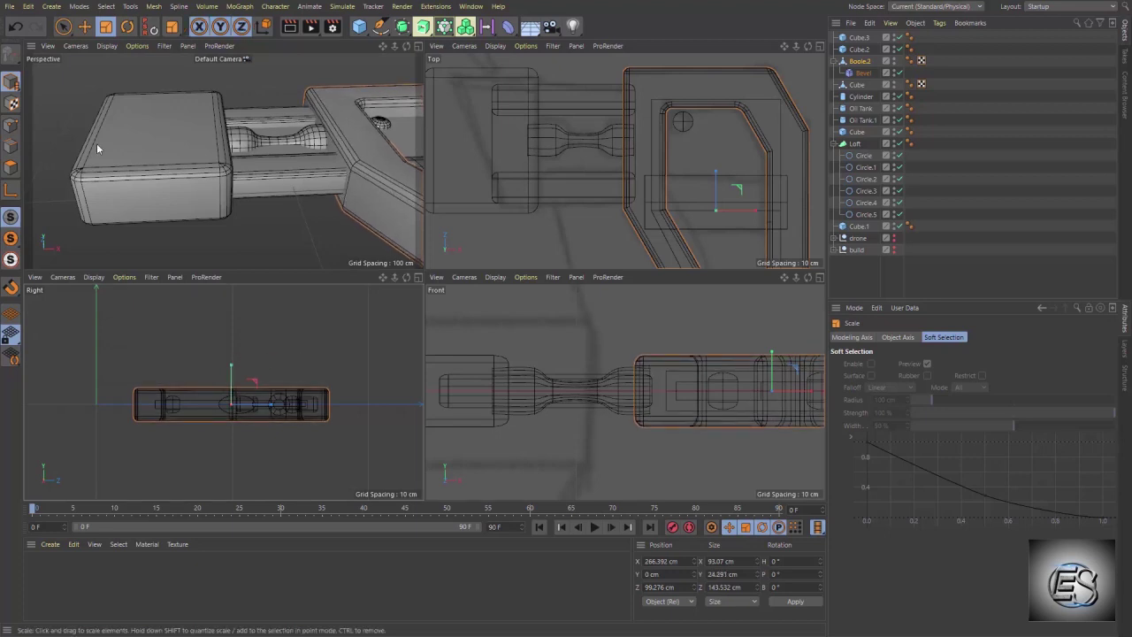
# - Render a quick preview of the perspective view, then select the Cylinder
pyautogui.hotkey('ctrl', 'r')
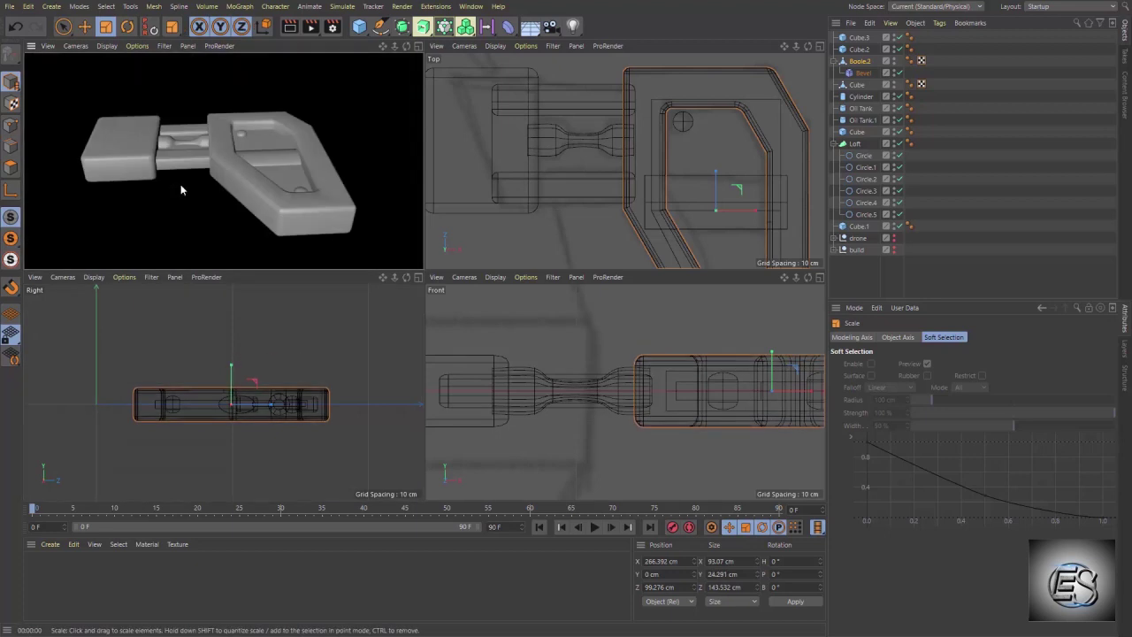
pyautogui.click(181, 188)
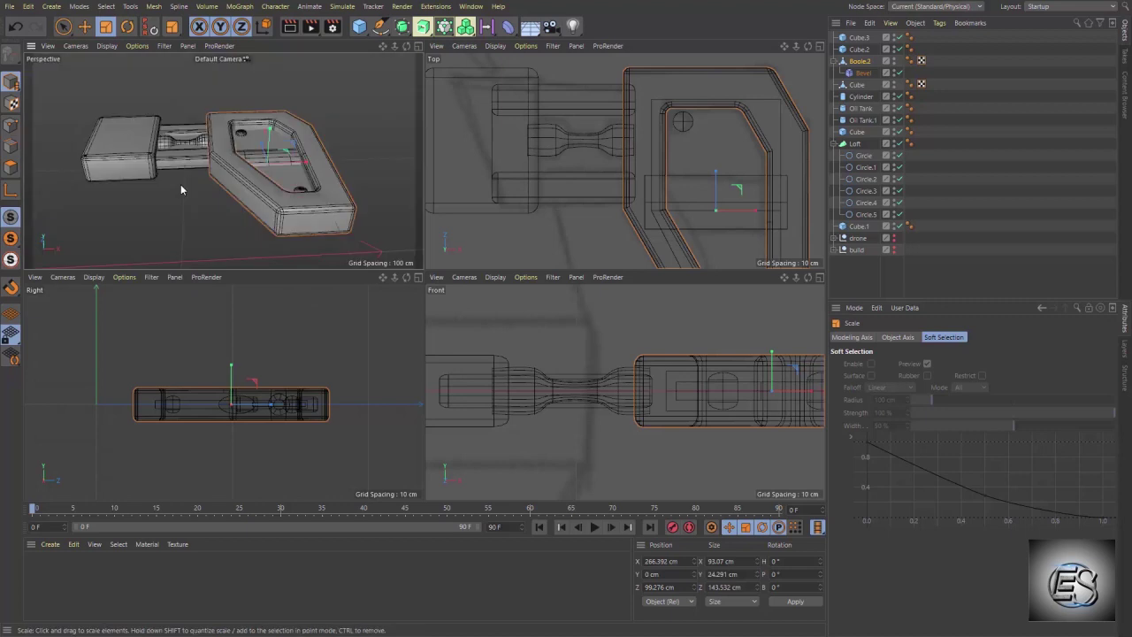
pyautogui.scroll(-5, 651, 97)
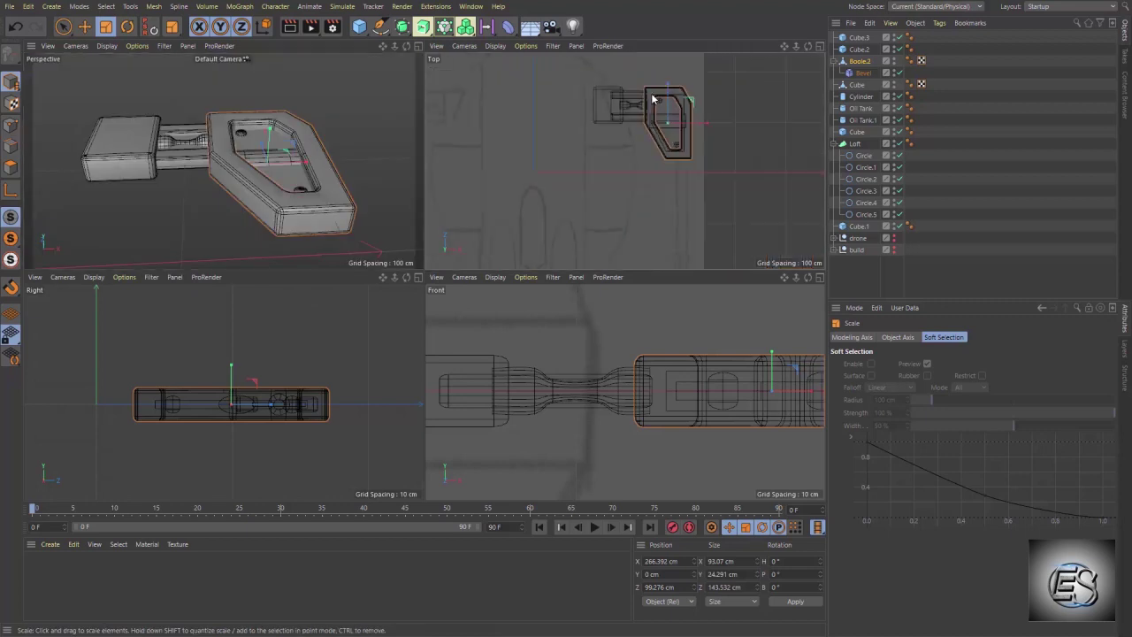
pyautogui.scroll(-2, 736, 231)
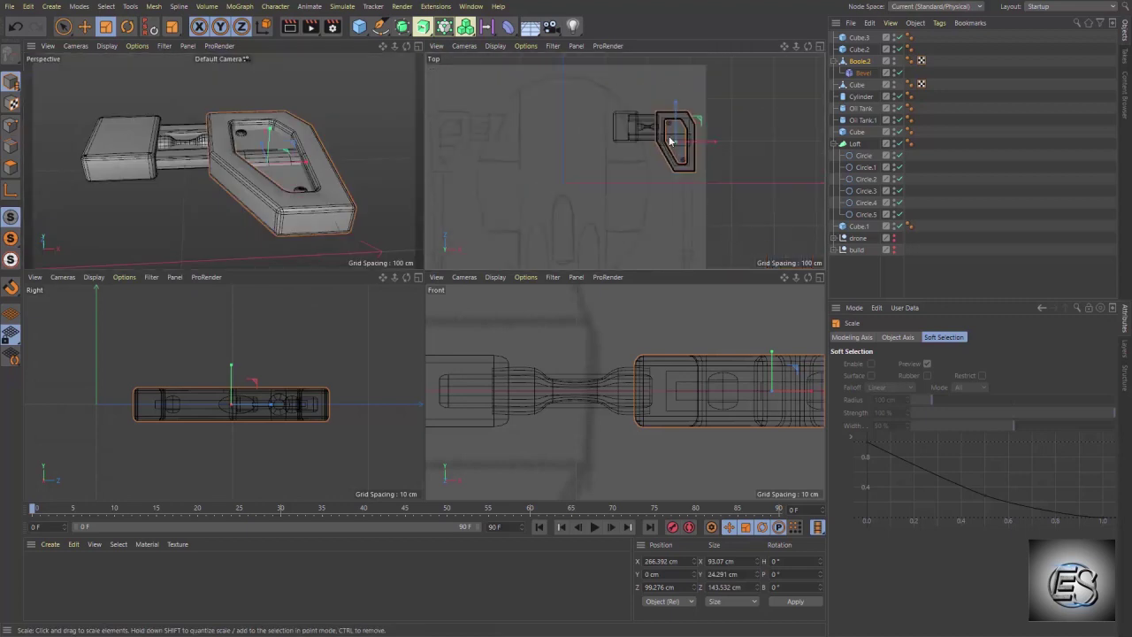
pyautogui.click(858, 62)
pyautogui.click(862, 97)
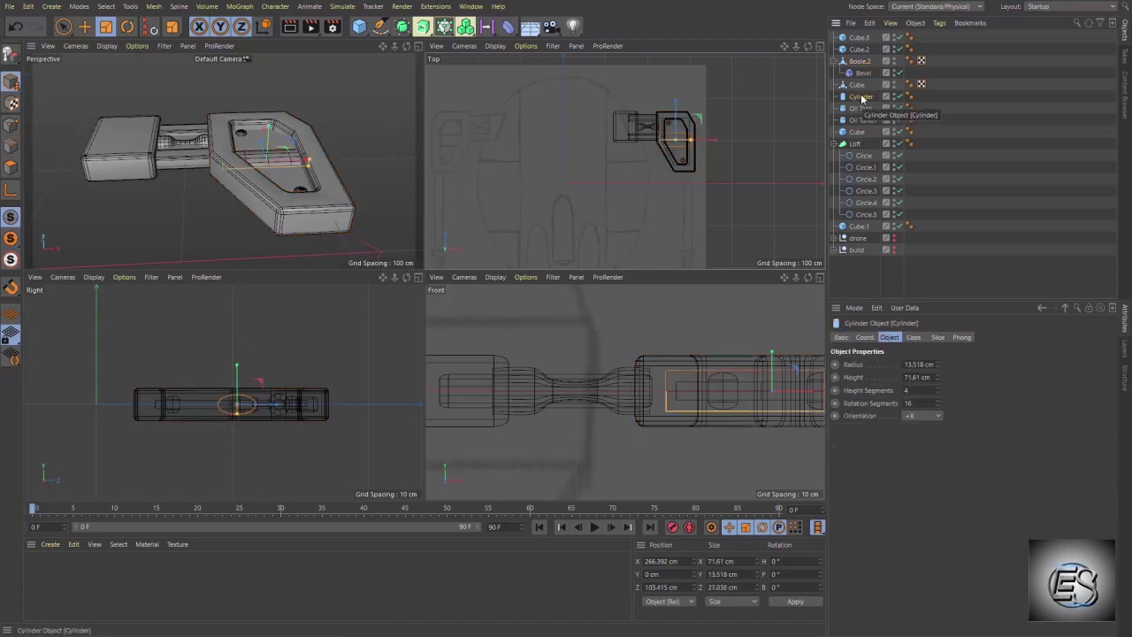
# - Copy the Cylinder as Cylinder.1 with Y scale 1, +Z orientation, 1 height segment, and 8 cm radius
pyautogui.keyDown('ctrl'); pyautogui.moveTo(863, 97); pyautogui.dragTo(858, 232); pyautogui.keyUp('ctrl')
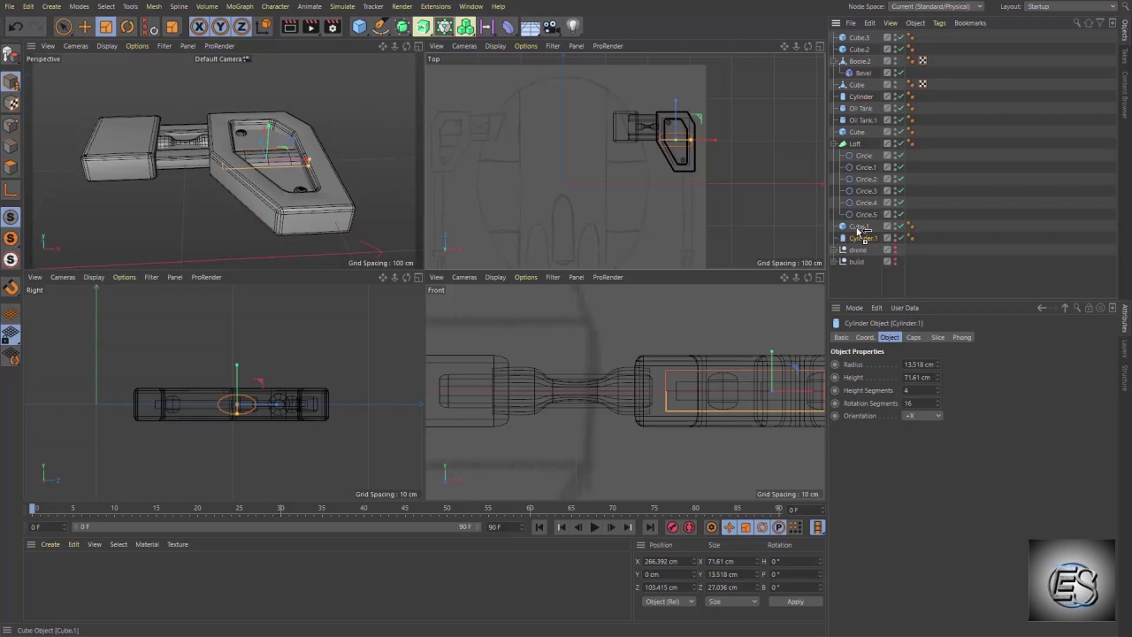
pyautogui.click(865, 339)
pyautogui.write('1')
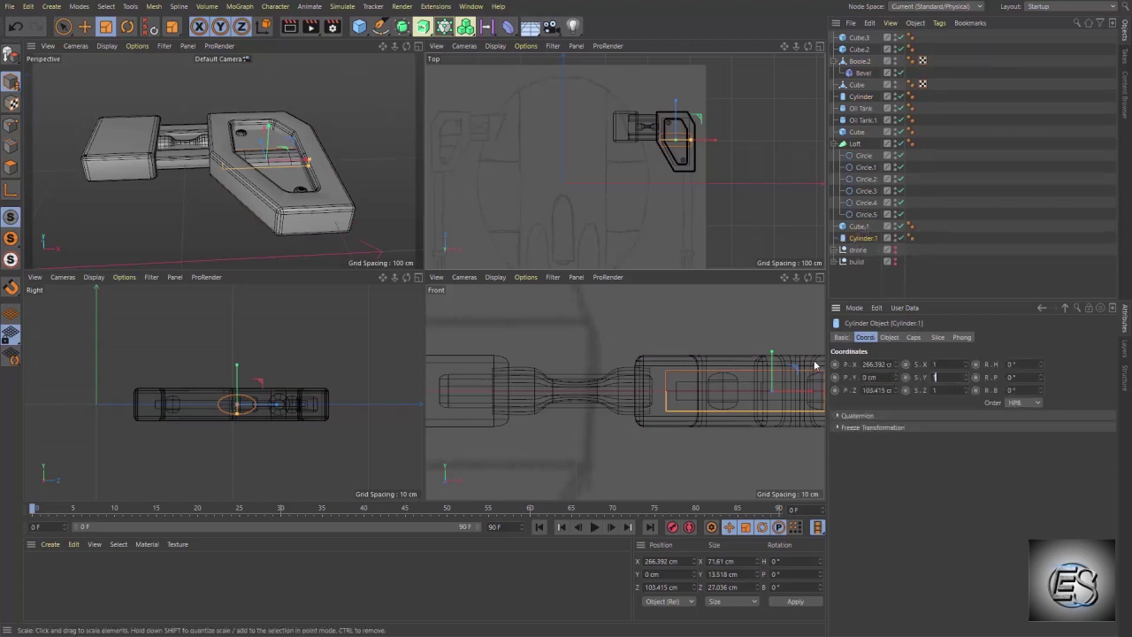
pyautogui.press('Return')
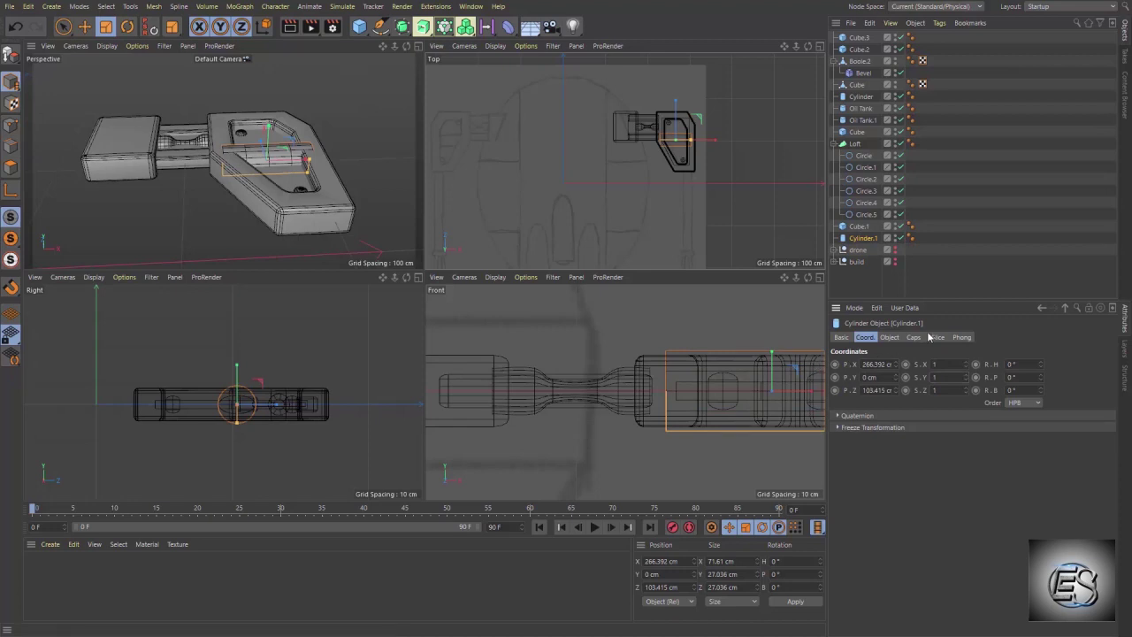
pyautogui.click(890, 338)
pyautogui.click(930, 416)
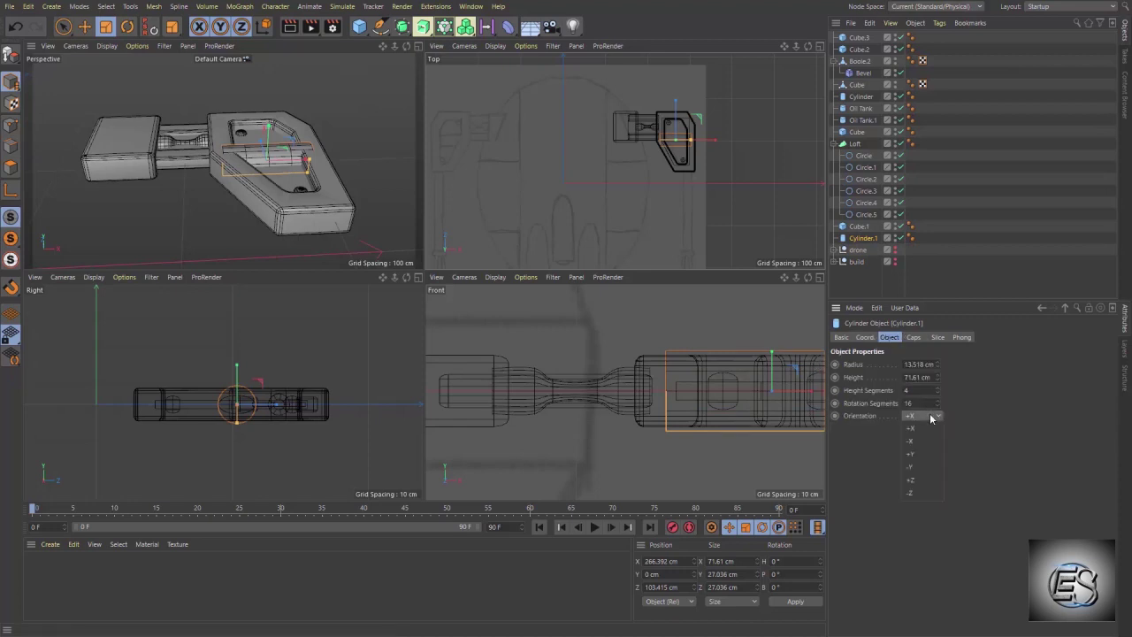
pyautogui.click(920, 483)
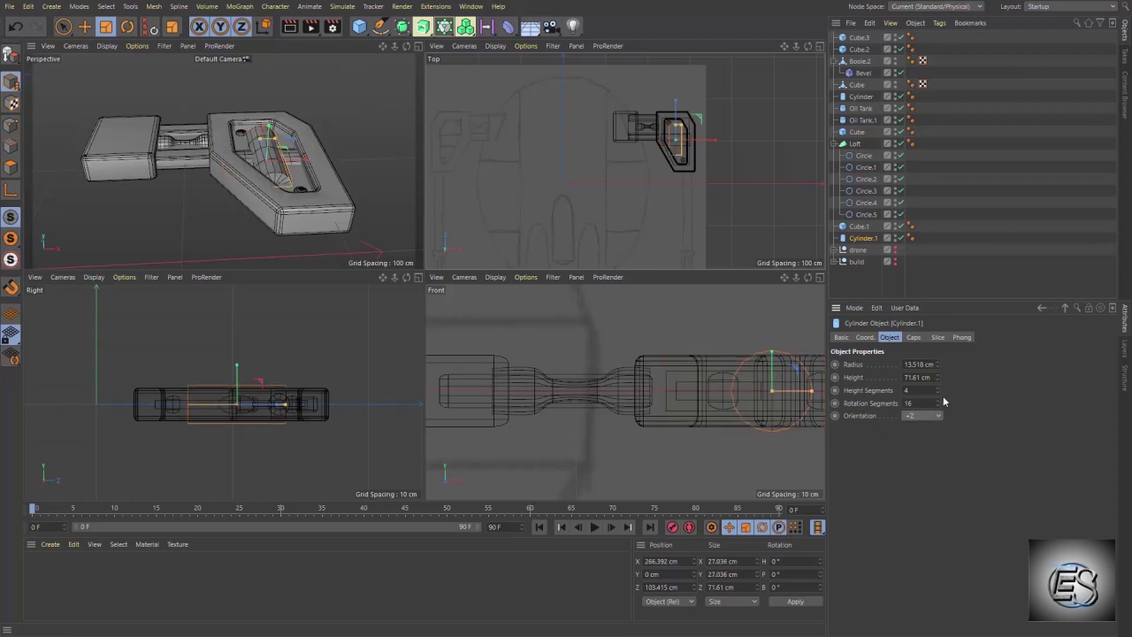
pyautogui.moveTo(938, 393); pyautogui.dragTo(939, 407)
pyautogui.scroll(-5, 565, 390)
pyautogui.click(918, 364)
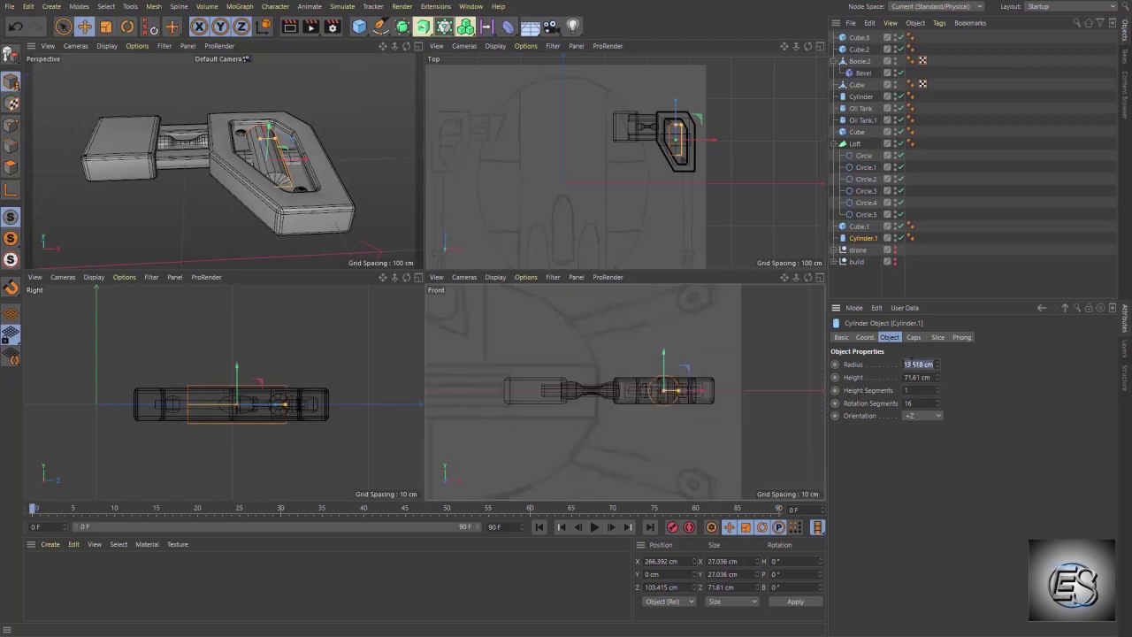
pyautogui.write('8')
pyautogui.press('Return')
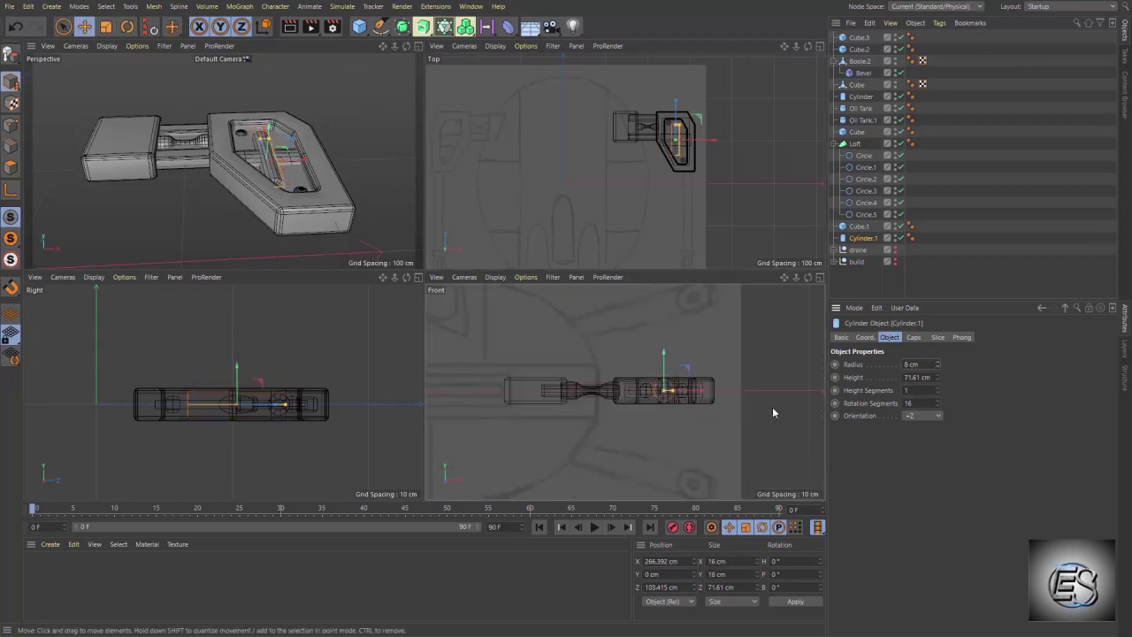
# - Lengthen the rod to 198.371 cm and move it to meet the handle in the Top view
pyautogui.moveTo(707, 117); pyautogui.dragTo(711, 193)
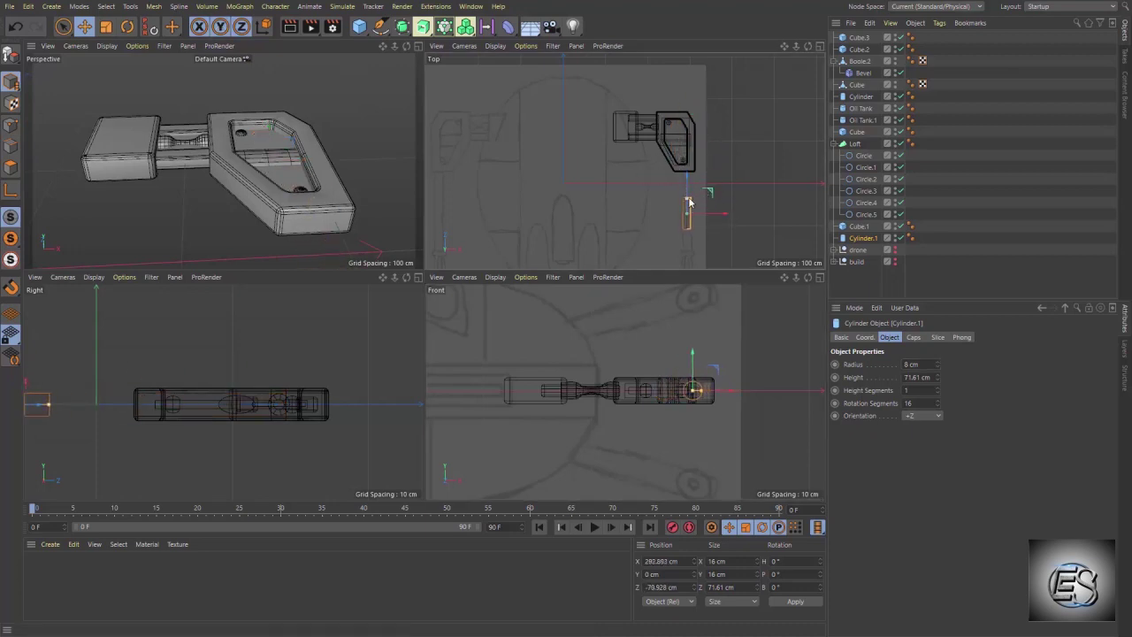
pyautogui.moveTo(689, 197); pyautogui.dragTo(693, 174)
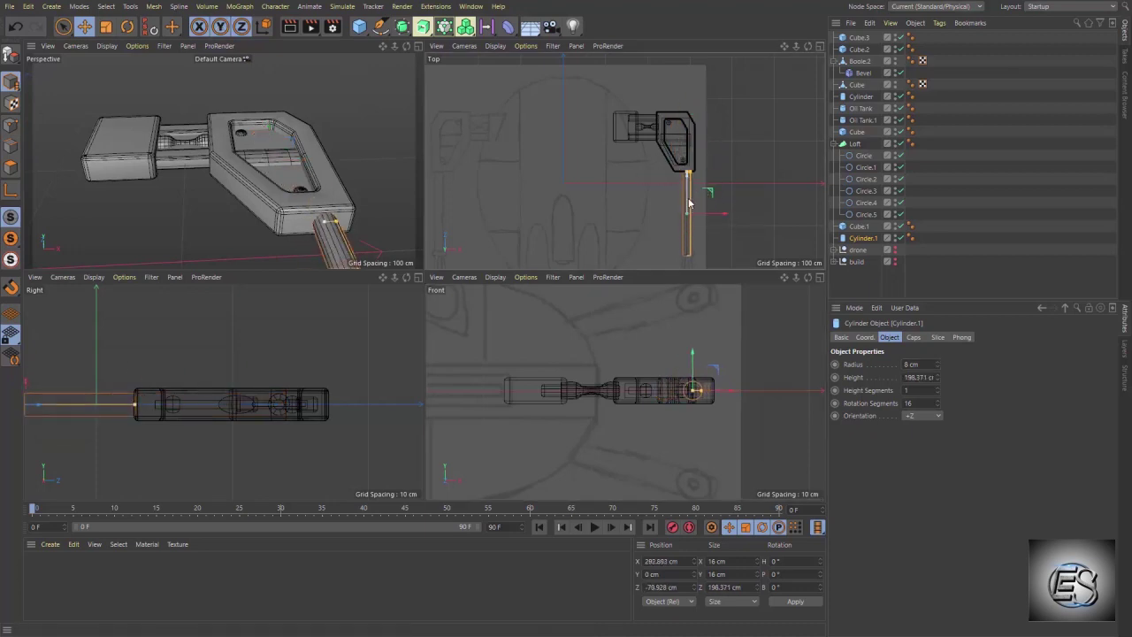
pyautogui.middleClick(689, 203)
pyautogui.moveTo(552, 344); pyautogui.dragTo(552, 331)
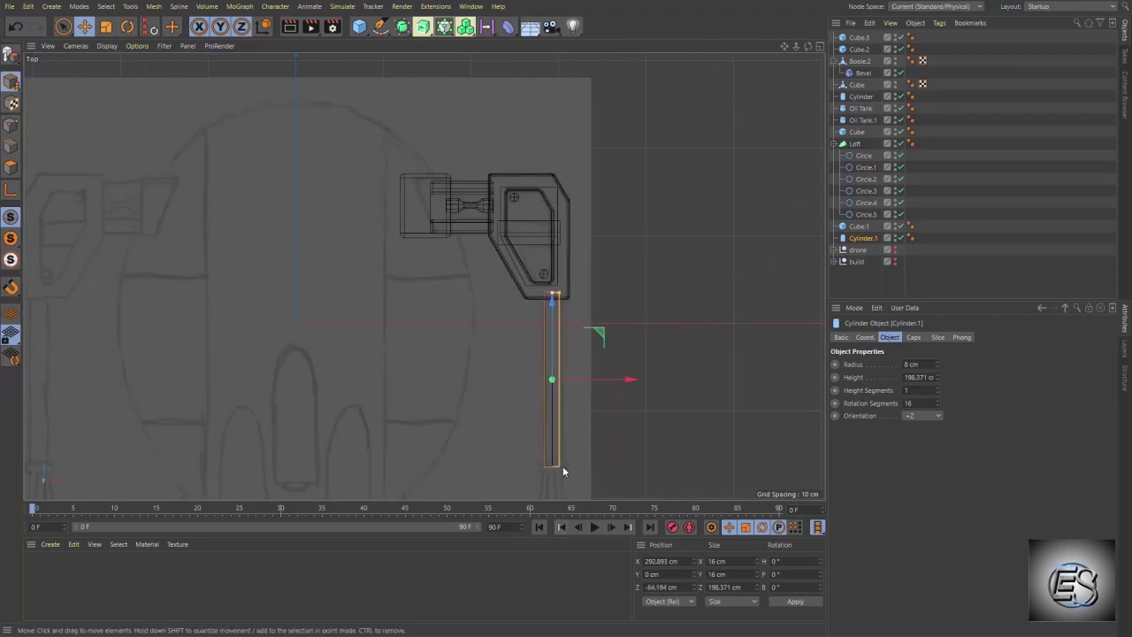
pyautogui.middleClick(587, 466)
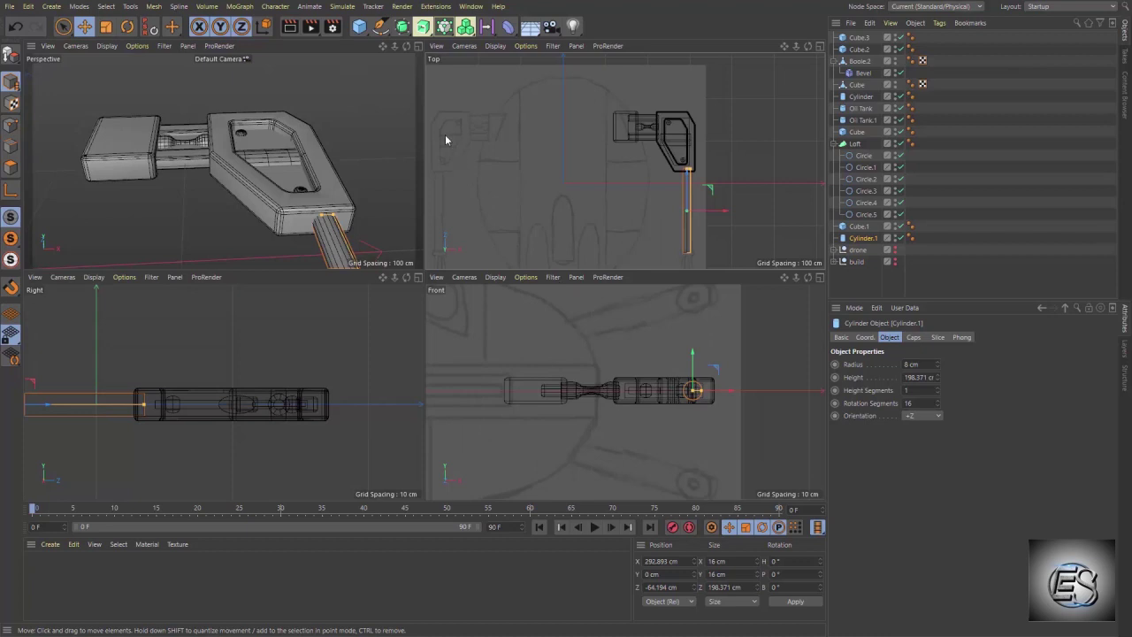
pyautogui.click(359, 26)
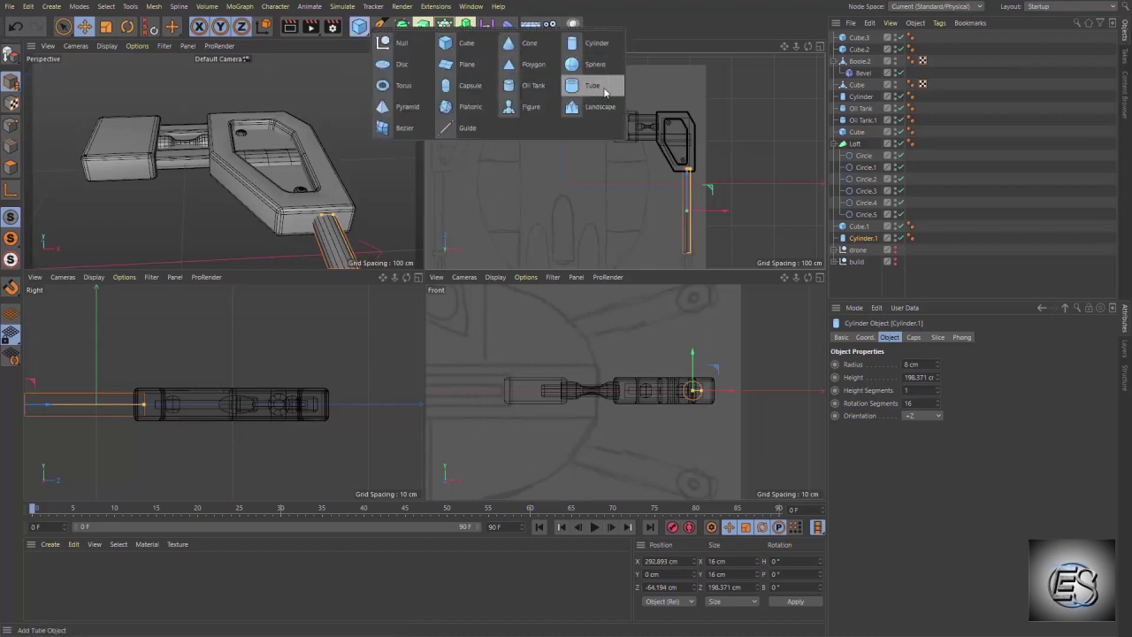
# - Add a Tube, move it out from under Cylinder.1, and orient it along +Z
pyautogui.keyDown('shift'); pyautogui.click(605, 89); pyautogui.keyUp('shift')
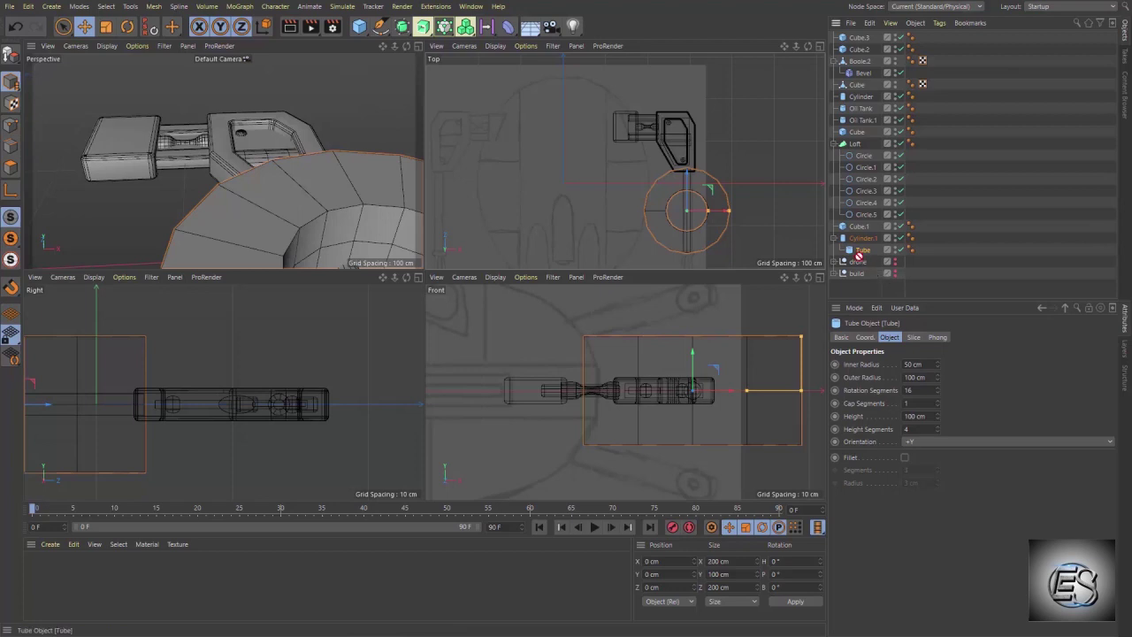
pyautogui.moveTo(859, 255); pyautogui.dragTo(847, 250)
pyautogui.click(833, 144)
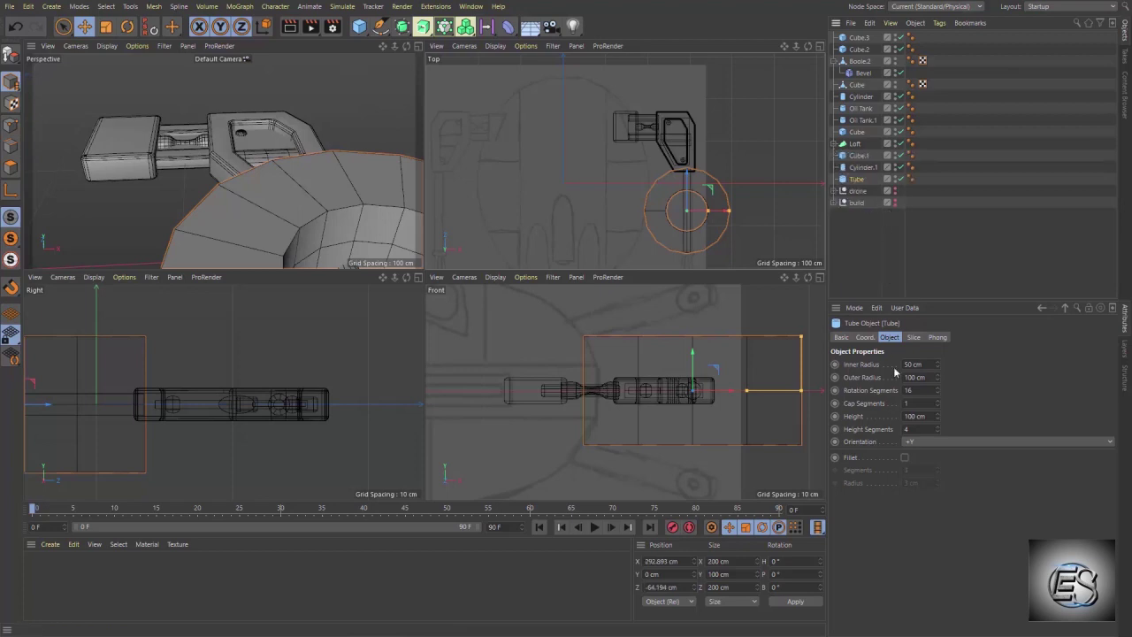
pyautogui.click(918, 442)
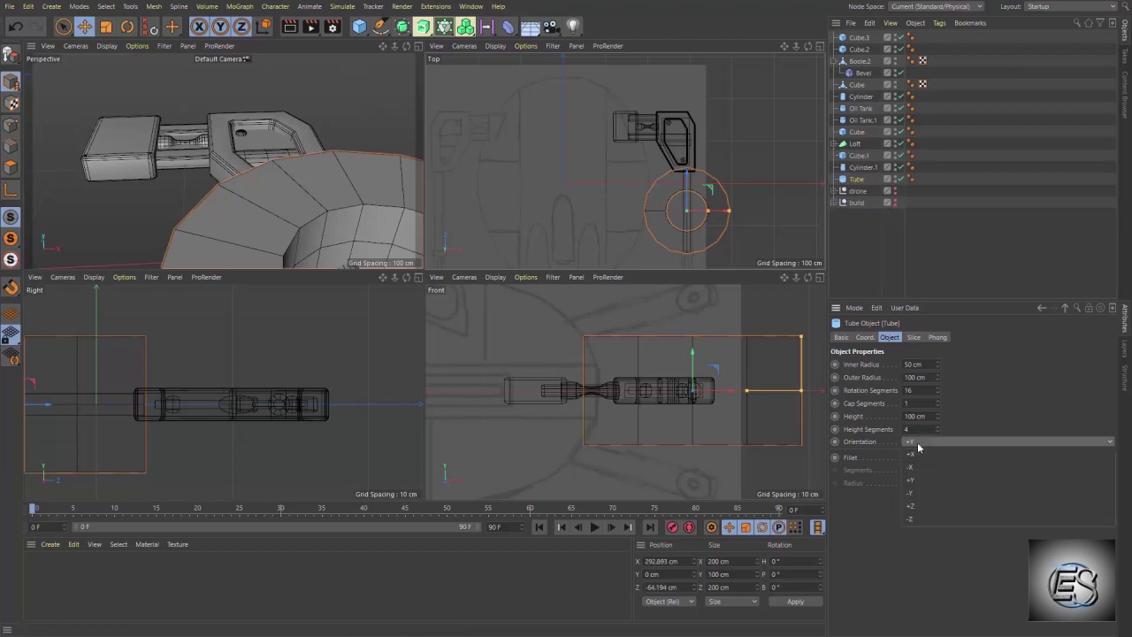
pyautogui.click(929, 501)
# - Set the tube's inner radius to 10 cm and outer radius to 15 cm
pyautogui.doubleClick(914, 364)
pyautogui.write('10')
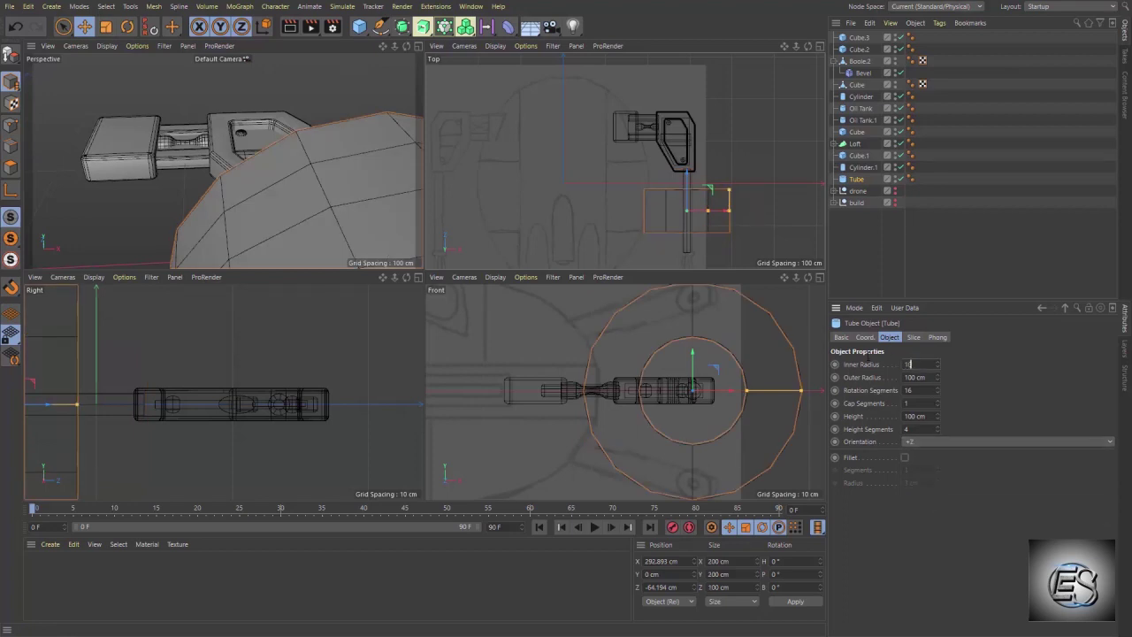
pyautogui.press('Return')
pyautogui.doubleClick(924, 377)
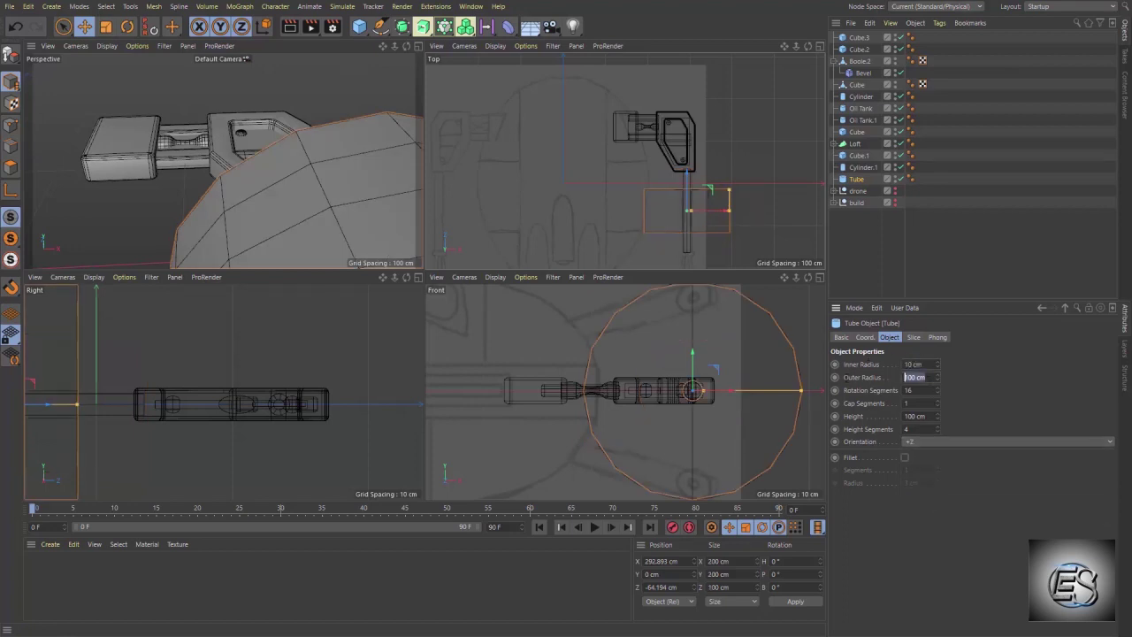
pyautogui.write('15')
pyautogui.press('Return')
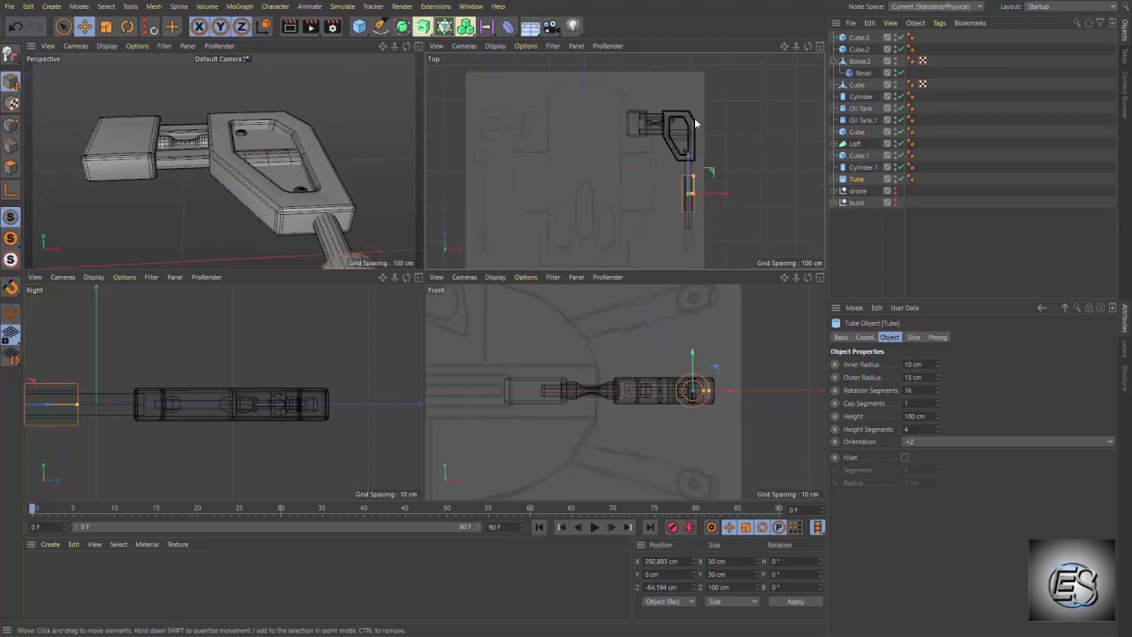
# - Slide the tube down to the rod's far end in the enlarged top view
pyautogui.middleClick(691, 232)
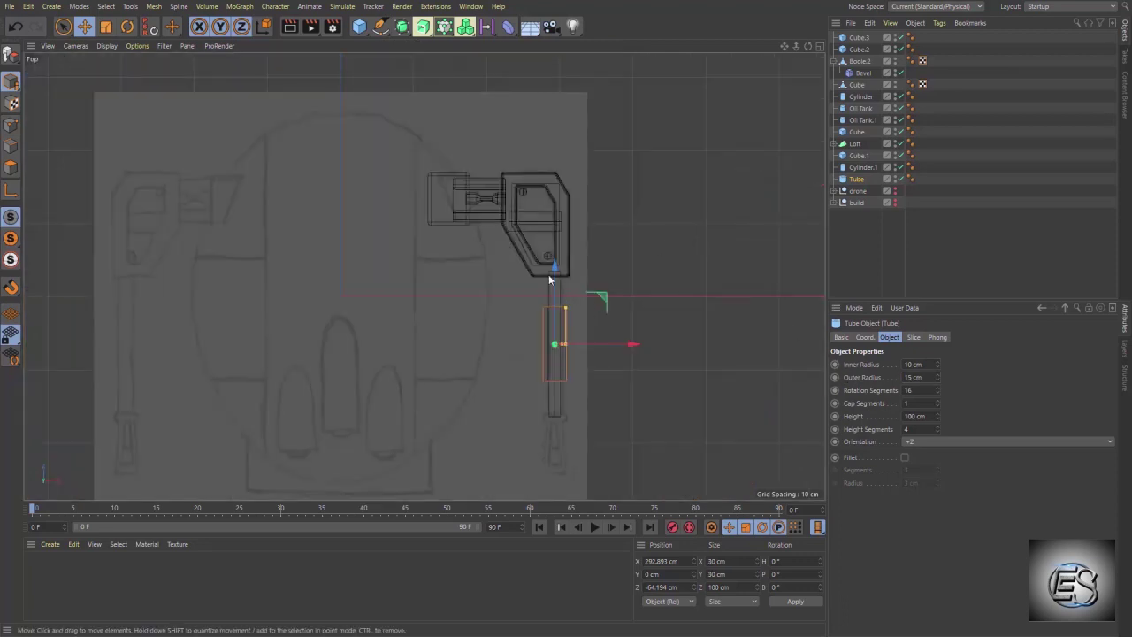
pyautogui.moveTo(549, 280); pyautogui.dragTo(563, 372)
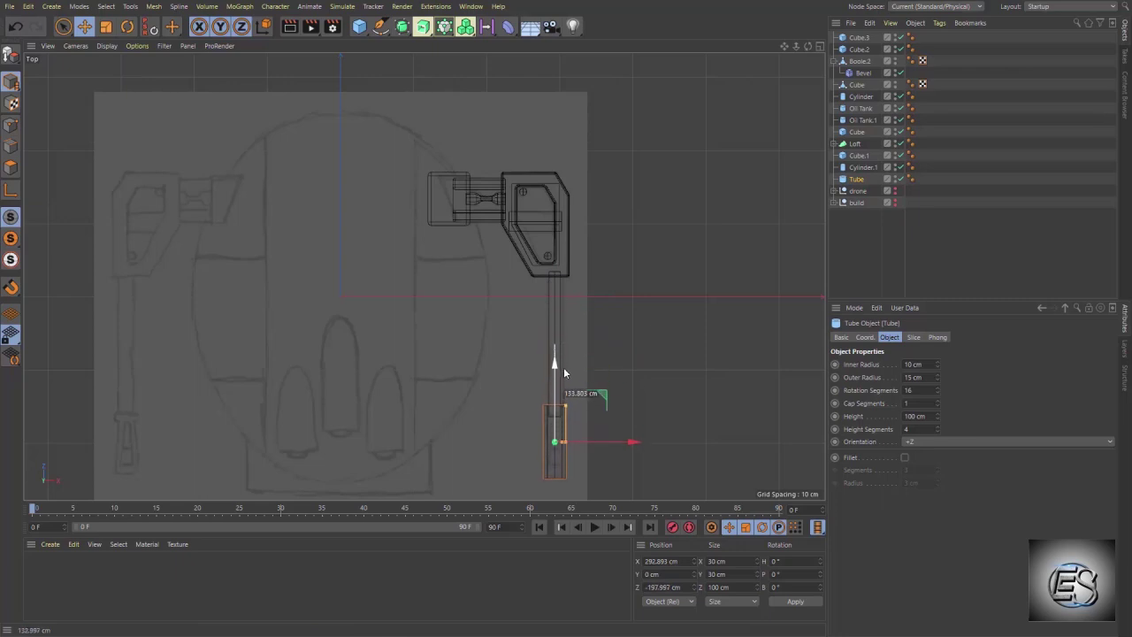
pyautogui.moveTo(564, 372); pyautogui.dragTo(564, 373)
# - Give the tube 80 cm height, 1 height segment, and a 2 cm fillet
pyautogui.doubleClick(920, 416)
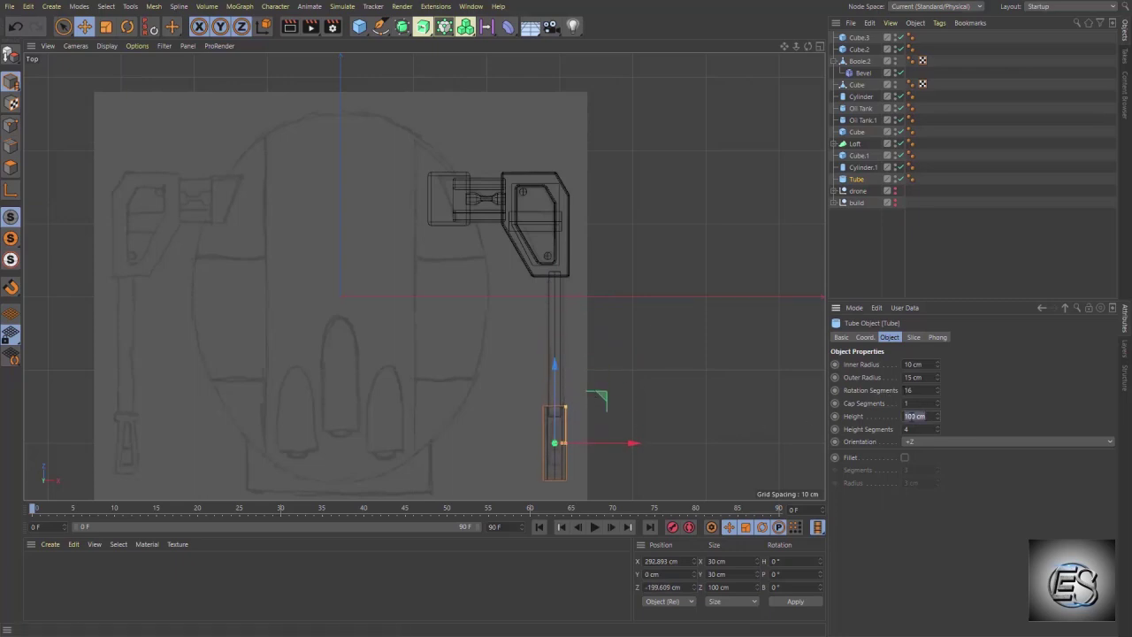
pyautogui.write('80')
pyautogui.press('Return')
pyautogui.moveTo(938, 432); pyautogui.dragTo(925, 438)
pyautogui.click(905, 457)
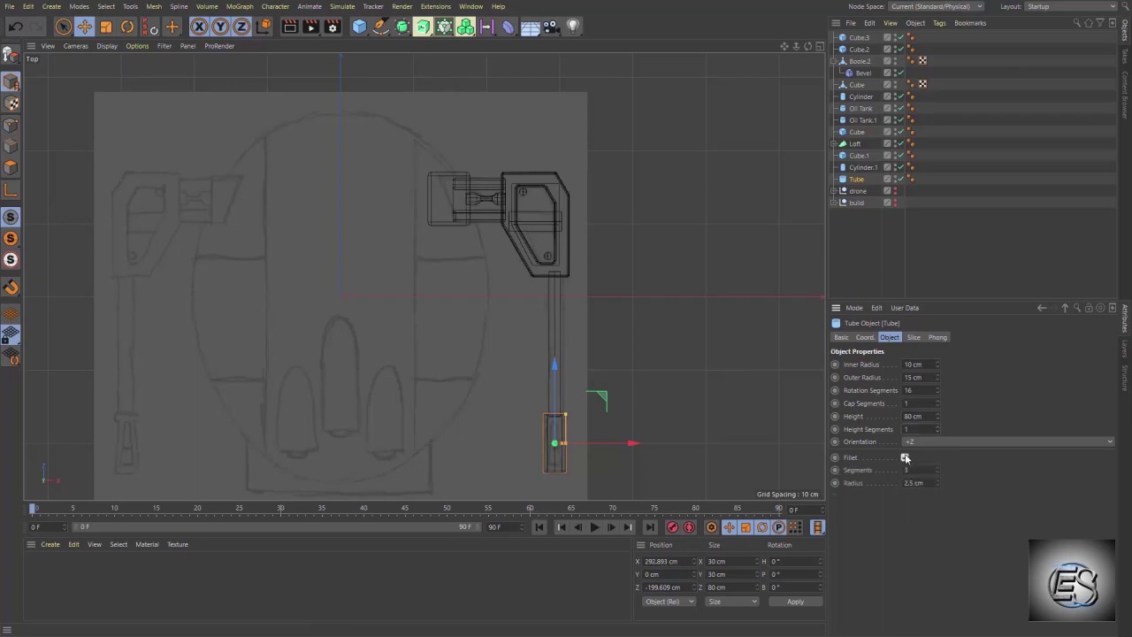
pyautogui.click(914, 483)
pyautogui.write('2')
pyautogui.press('Return')
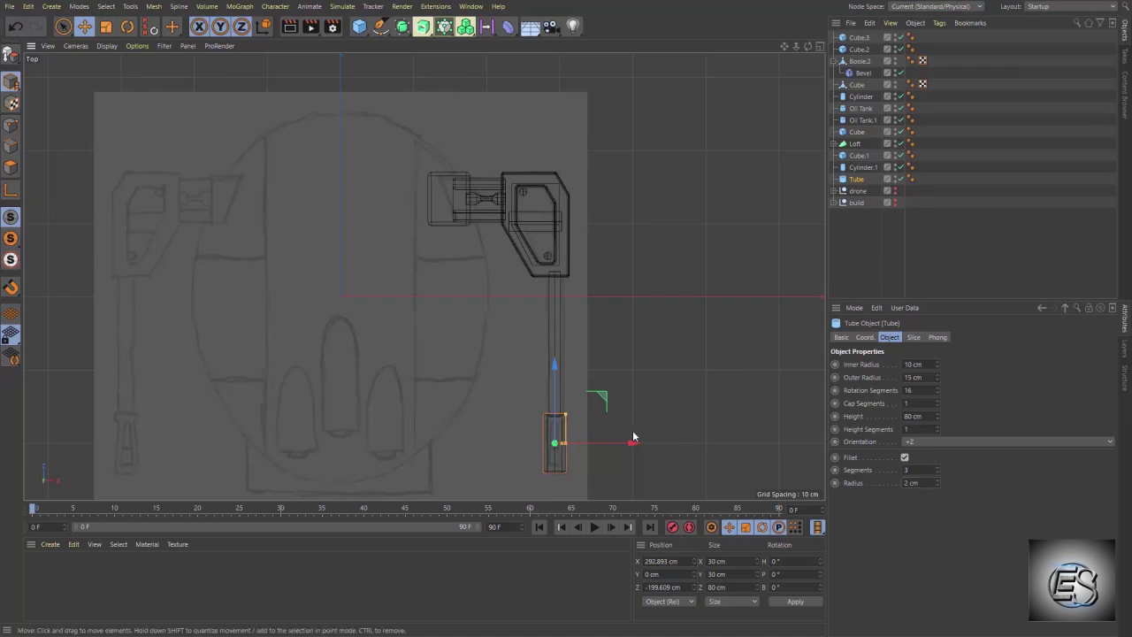
pyautogui.middleClick(632, 430)
pyautogui.moveTo(333, 213)
pyautogui.keyDown('alt'); pyautogui.mouseDown()
pyautogui.moveTo(300, 130)
pyautogui.moveTo(327, 170)
pyautogui.moveTo(341, 156)
pyautogui.moveTo(333, 219)
pyautogui.moveTo(290, 195)
pyautogui.mouseUp(); pyautogui.keyUp('alt')
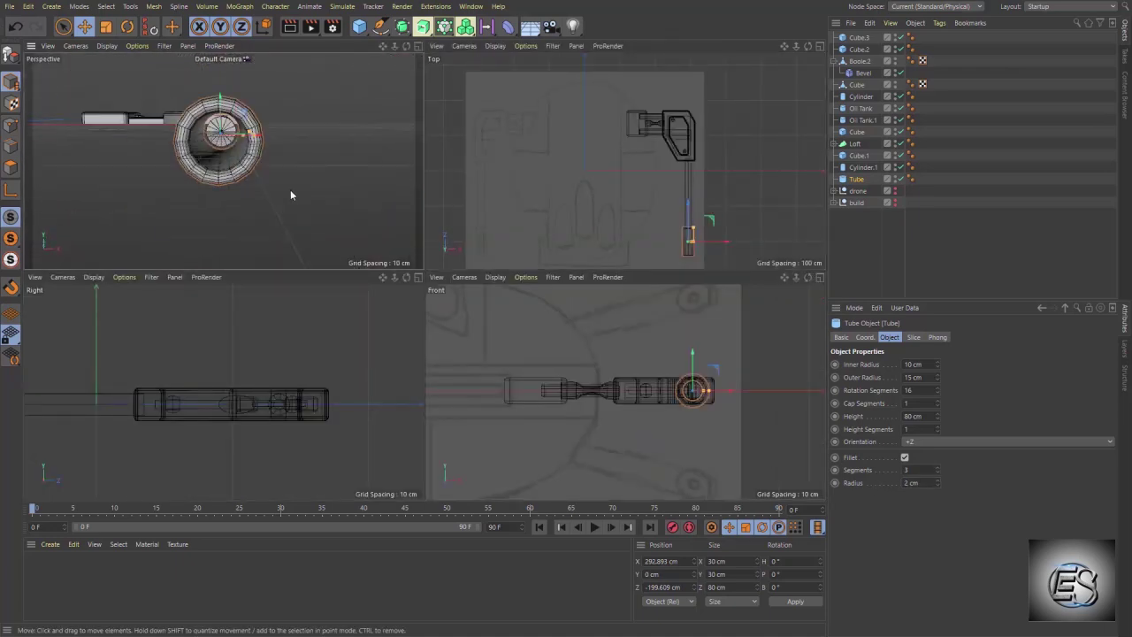
# - Thicken the Cylinder.1 rod to about 12.206 cm radius
pyautogui.click(688, 187)
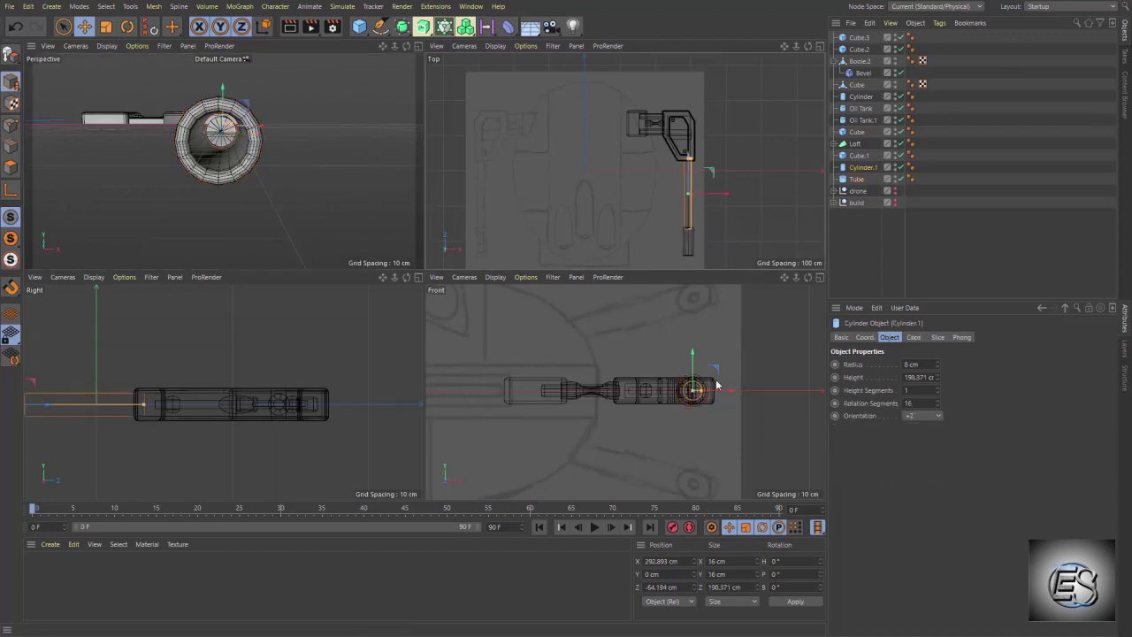
pyautogui.scroll(2, 694, 395)
pyautogui.scroll(3, 694, 396)
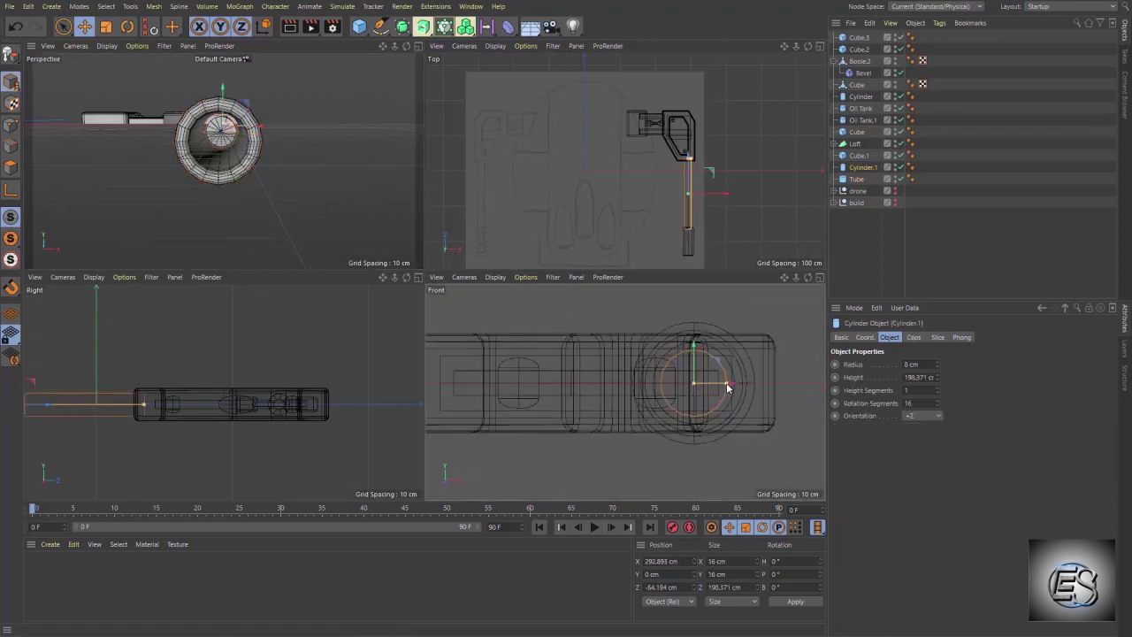
pyautogui.moveTo(725, 383); pyautogui.dragTo(743, 386)
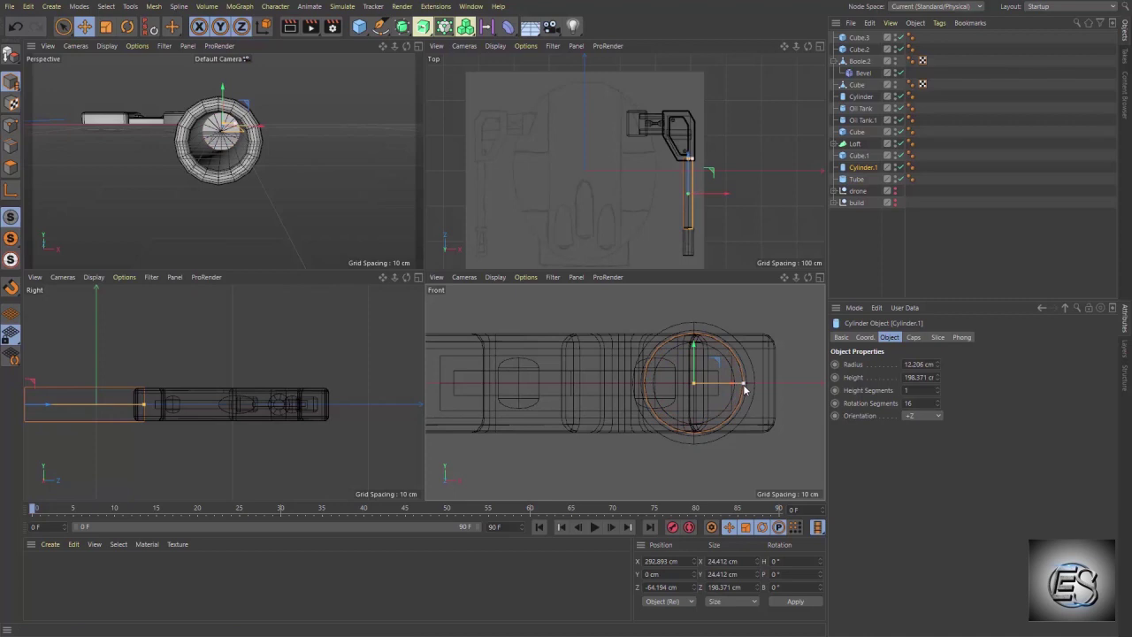
# - Raise the Tube's rotation segments to 24 for a smoother tube
pyautogui.click(690, 252)
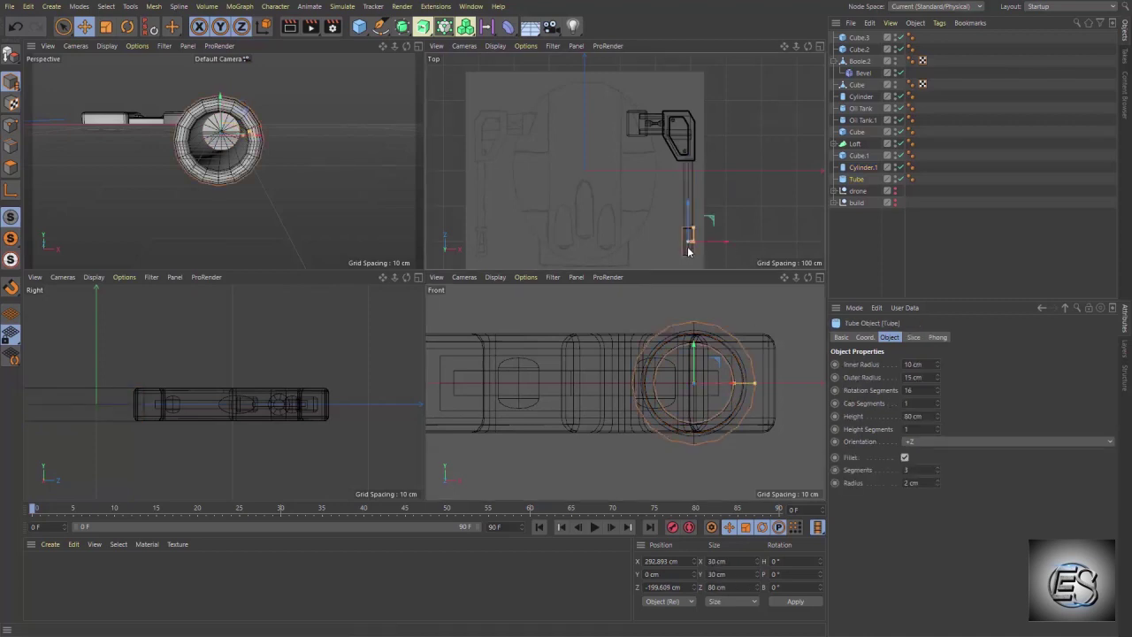
pyautogui.doubleClick(909, 390)
pyautogui.write('24')
pyautogui.press('Return')
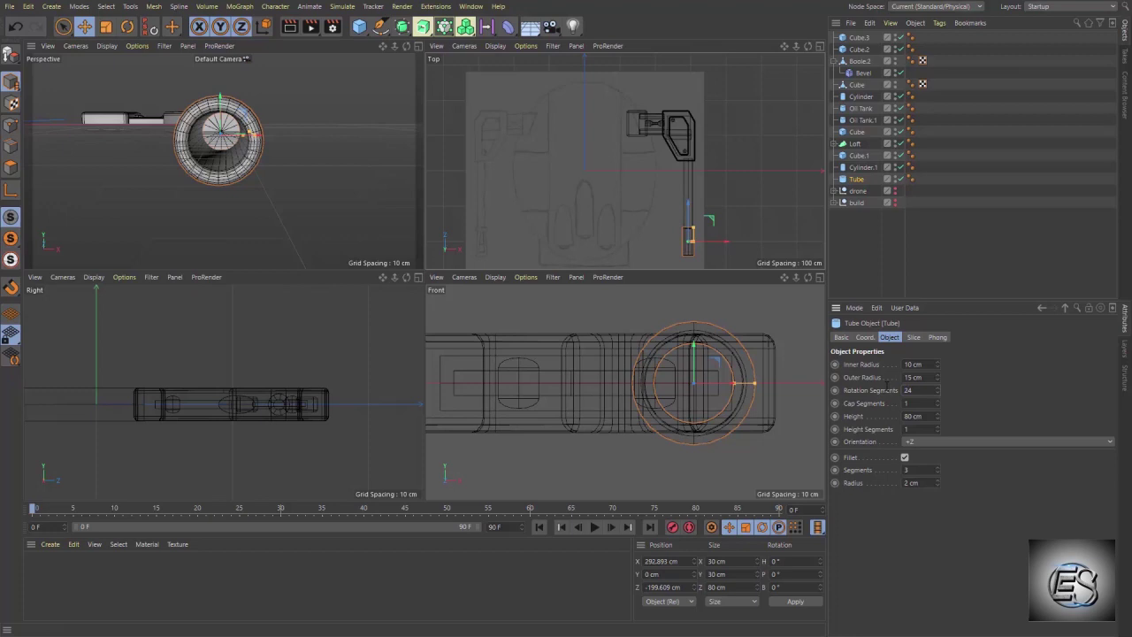
pyautogui.scroll(3, 688, 259)
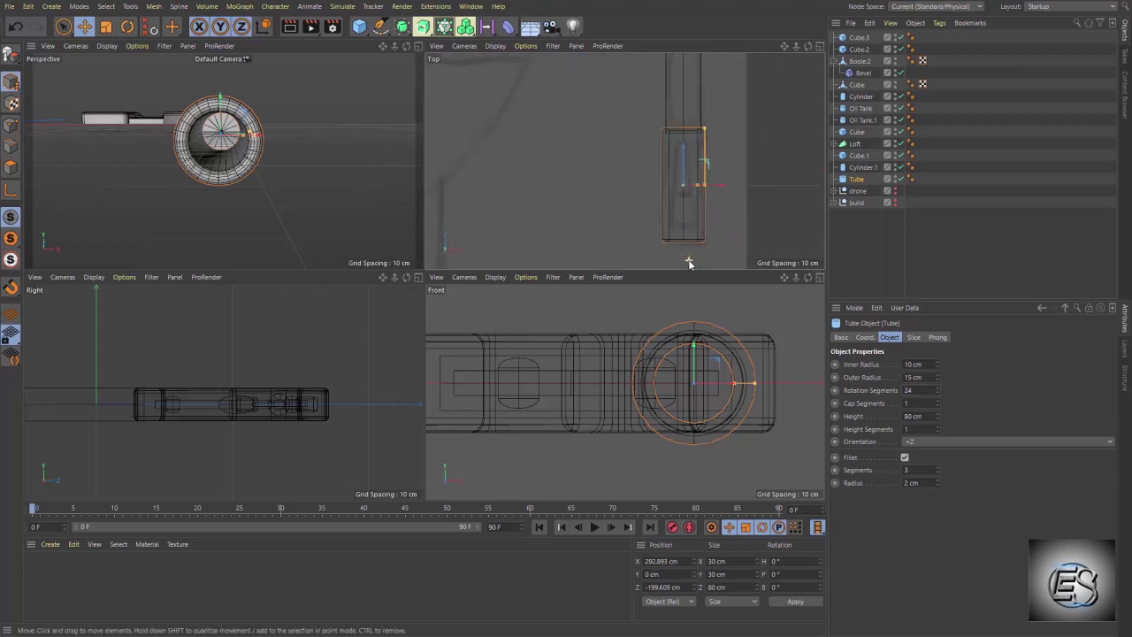
pyautogui.scroll(2, 688, 258)
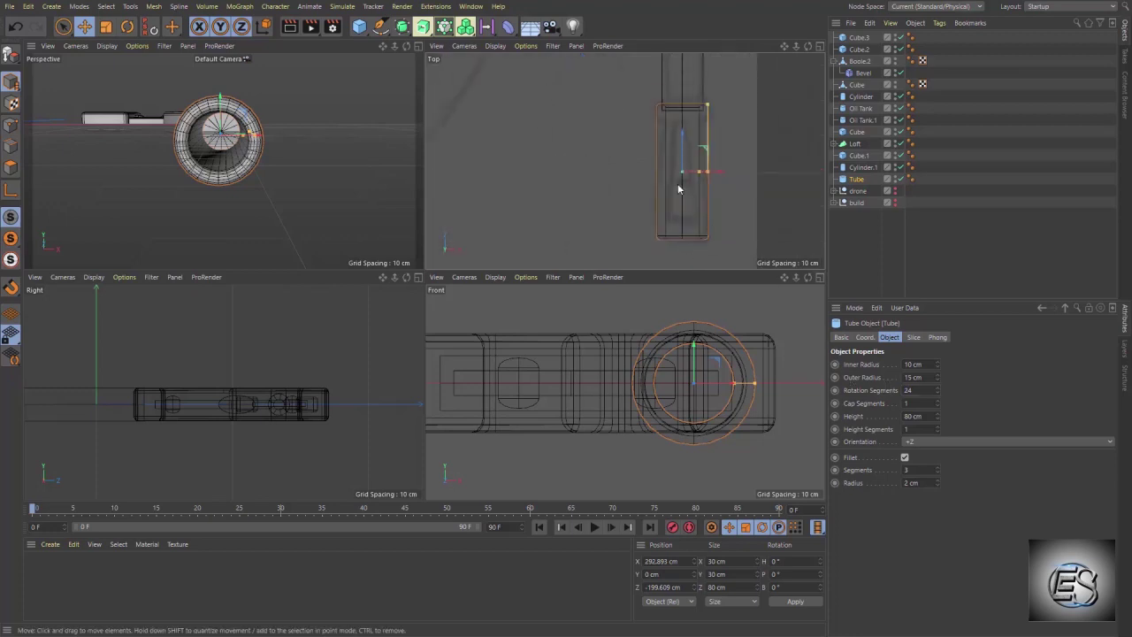
# - Add a cube under the Tube and set its sizes to 5 cm
pyautogui.keyDown('shift'); pyautogui.click(359, 26); pyautogui.keyUp('shift')
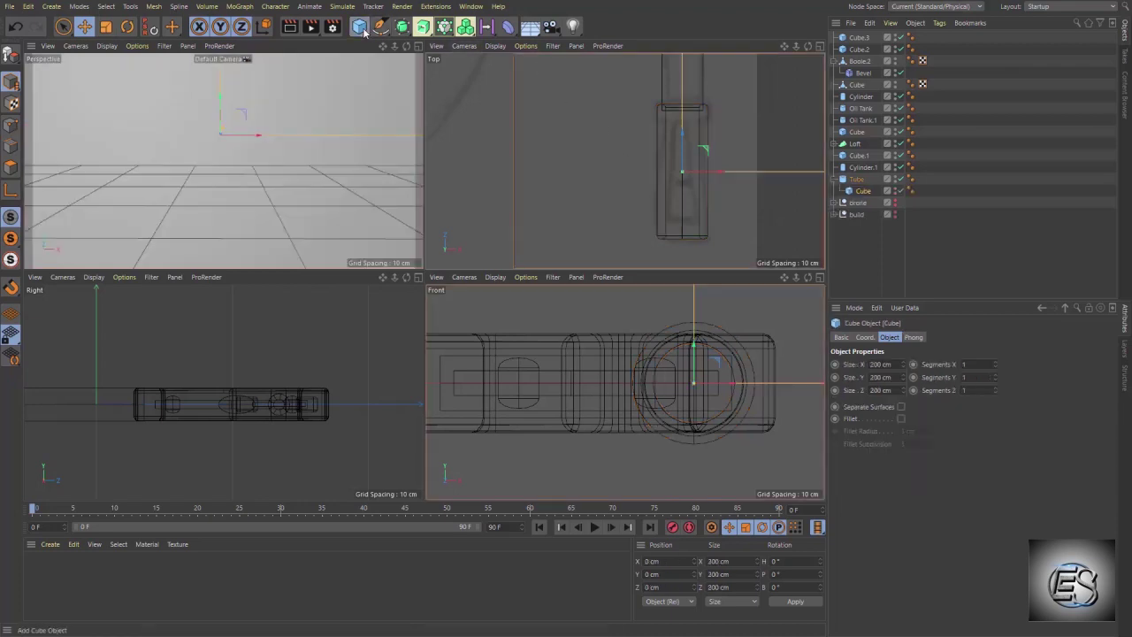
pyautogui.doubleClick(876, 364)
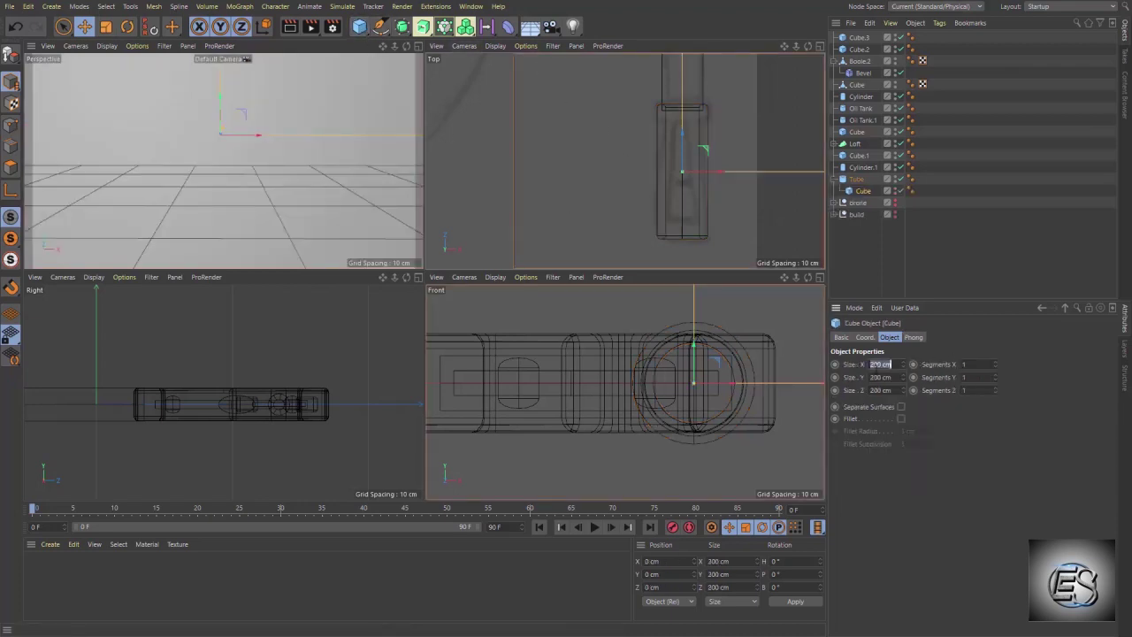
pyautogui.write('5')
pyautogui.press('Tab')
pyautogui.write('5')
pyautogui.press('Tab')
pyautogui.write('5')
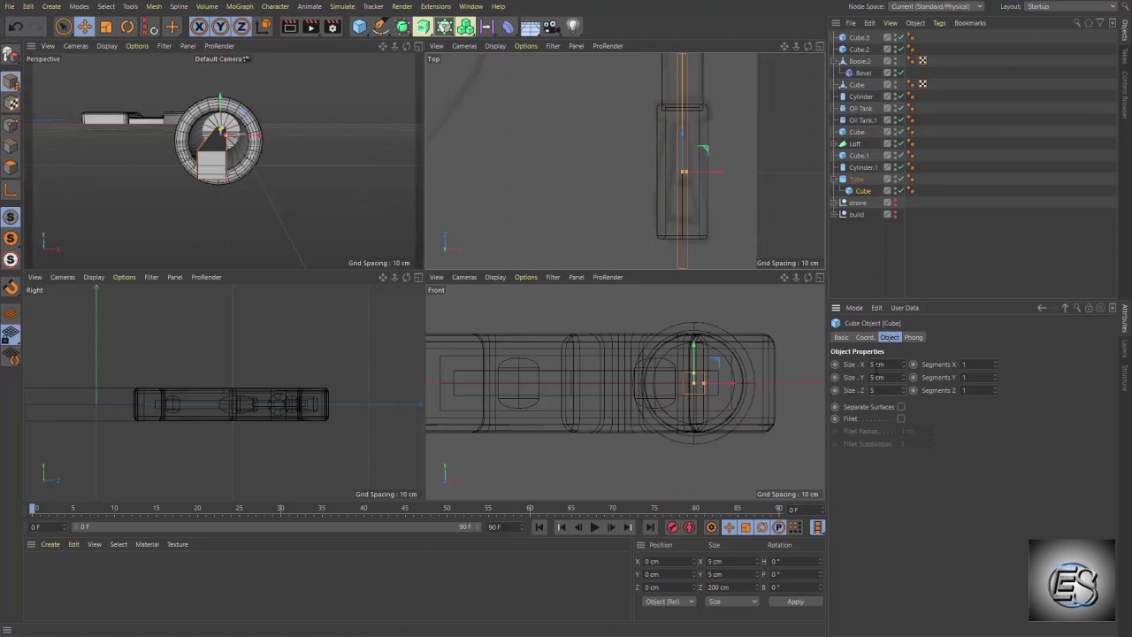
pyautogui.press('Return')
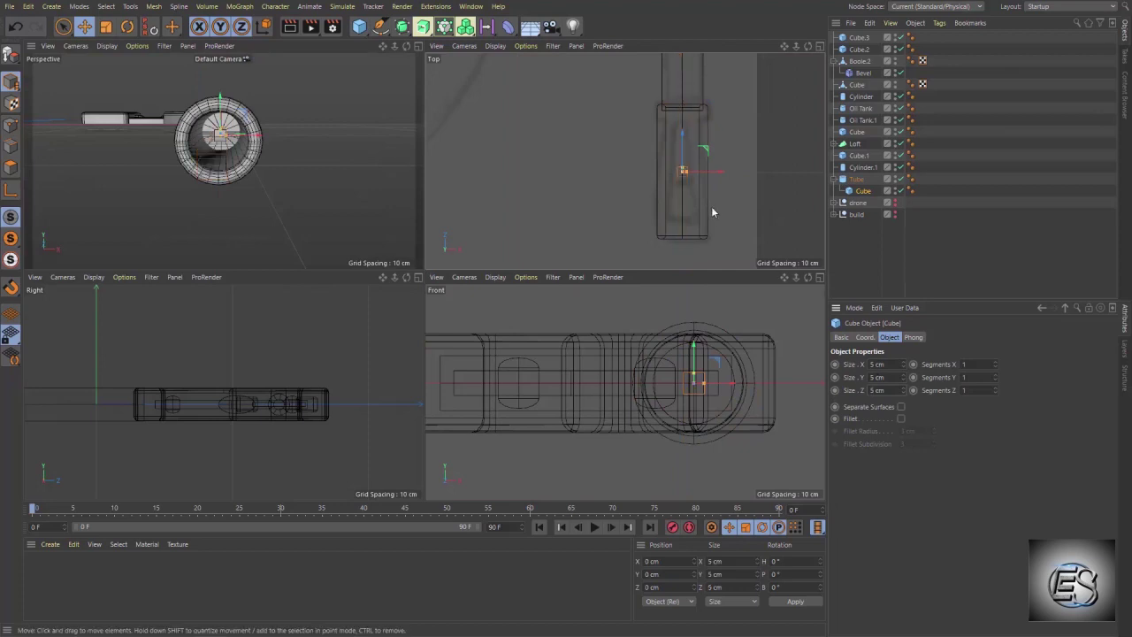
# - Resize the cube to 20 cm, stretch it to about 55 cm long with two lengthwise segments
pyautogui.click(900, 364)
pyautogui.write('20')
pyautogui.press('Tab')
pyautogui.write('20')
pyautogui.press('Tab')
pyautogui.write('20')
pyautogui.press('Tab')
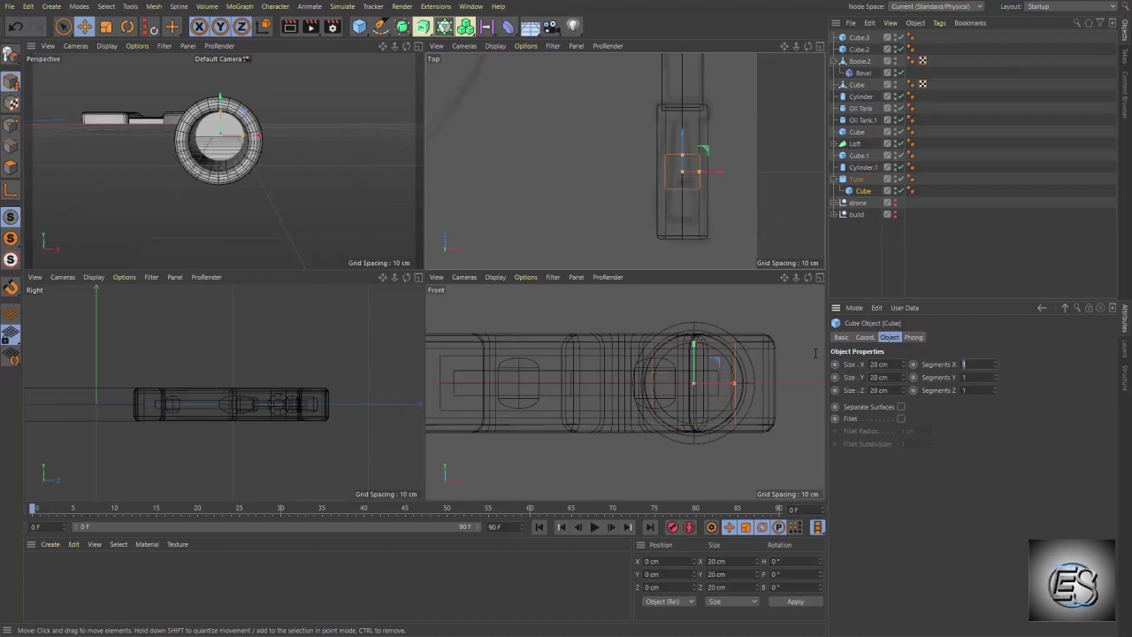
pyautogui.moveTo(682, 156); pyautogui.dragTo(682, 130)
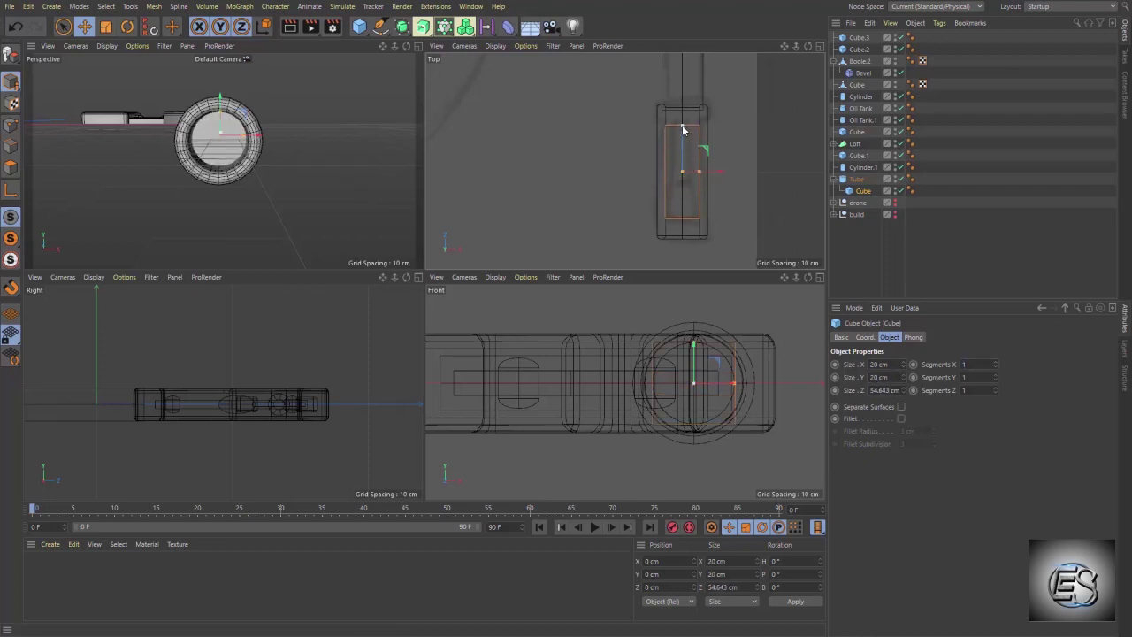
pyautogui.click(994, 387)
# - Stretch the cube up to about 41 cm, make it editable, and enter point mode
pyautogui.keyDown('alt'); pyautogui.moveTo(306, 166); pyautogui.dragTo(262, 218); pyautogui.keyUp('alt')
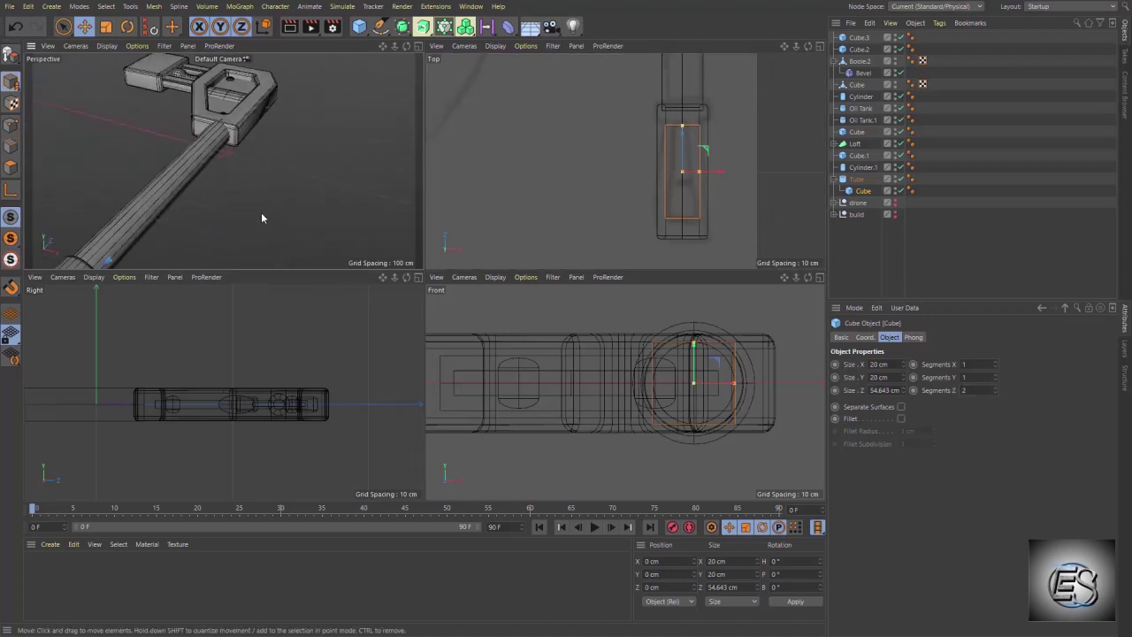
pyautogui.press('o')
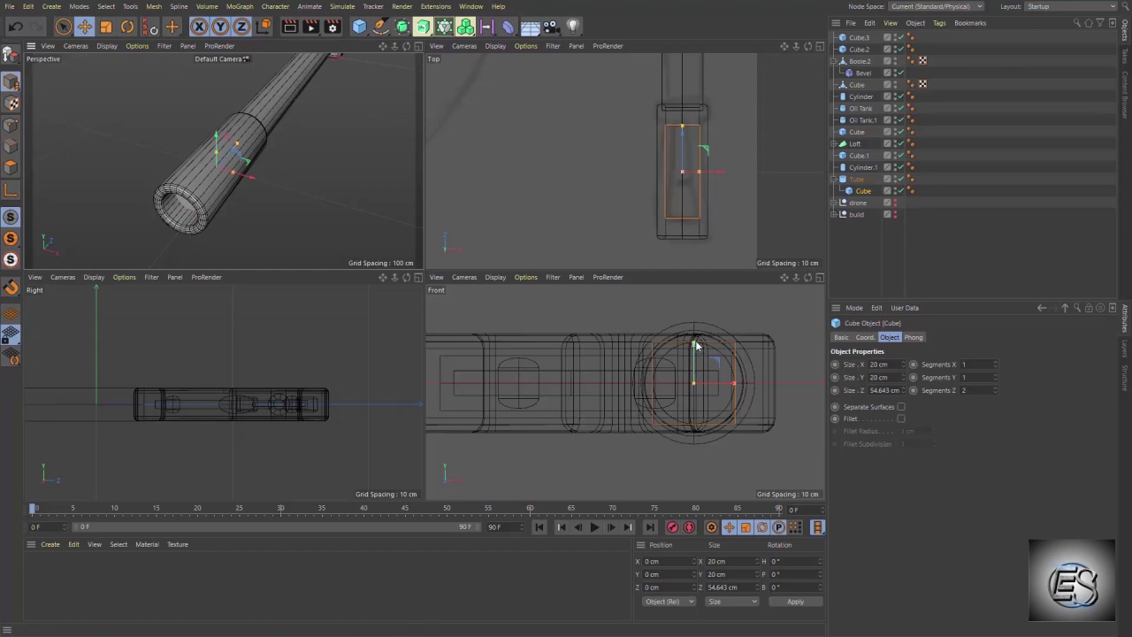
pyautogui.moveTo(695, 345); pyautogui.dragTo(695, 305)
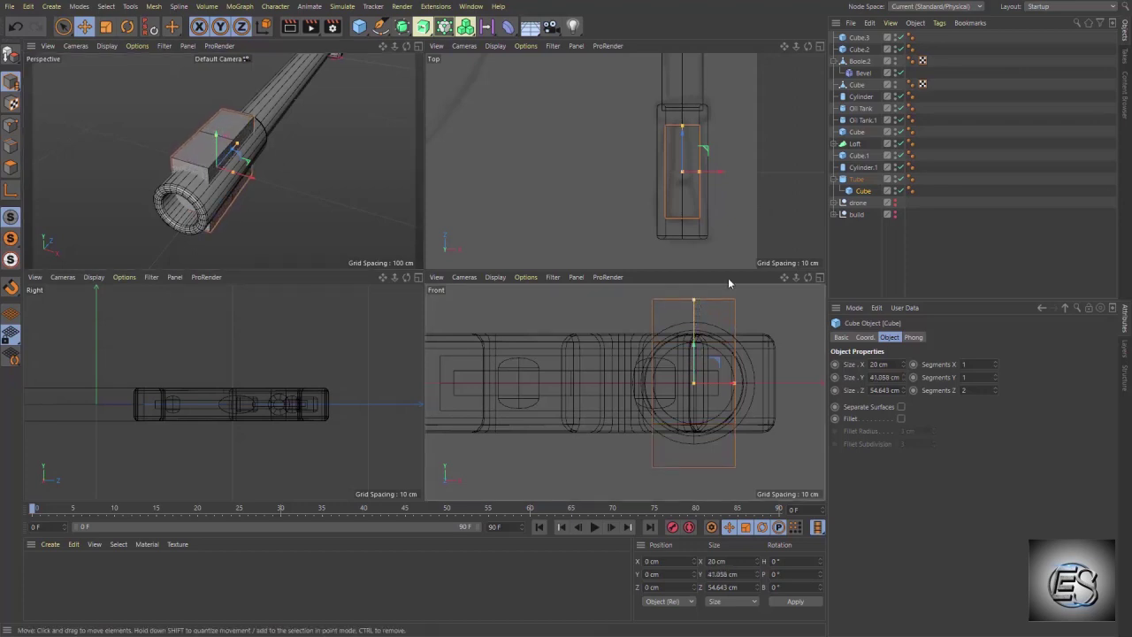
pyautogui.press('c')
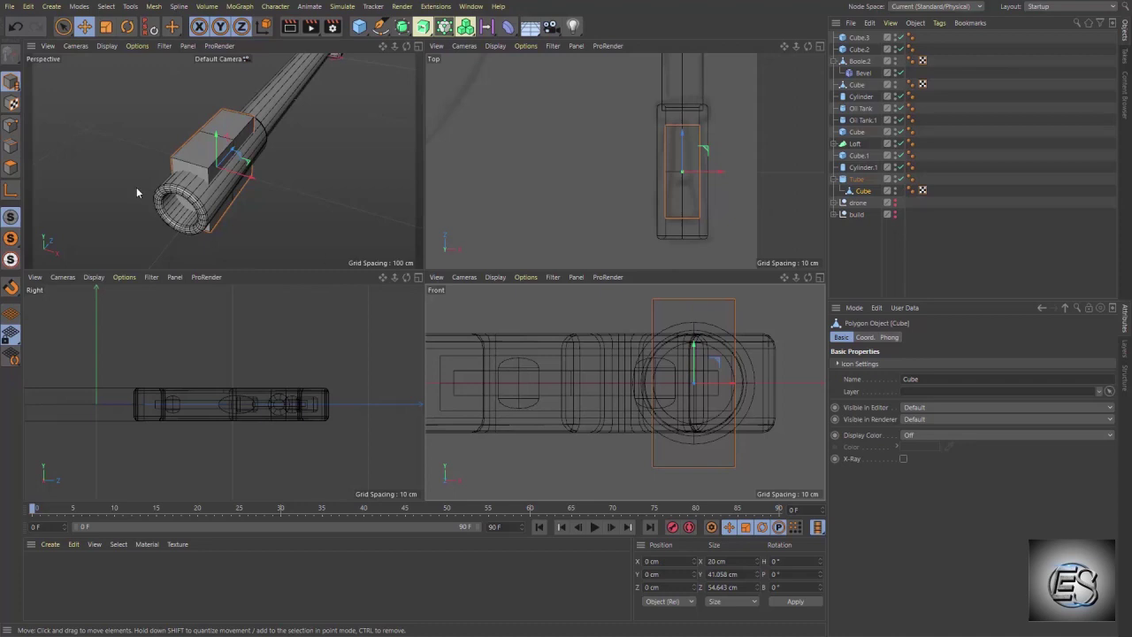
pyautogui.click(10, 126)
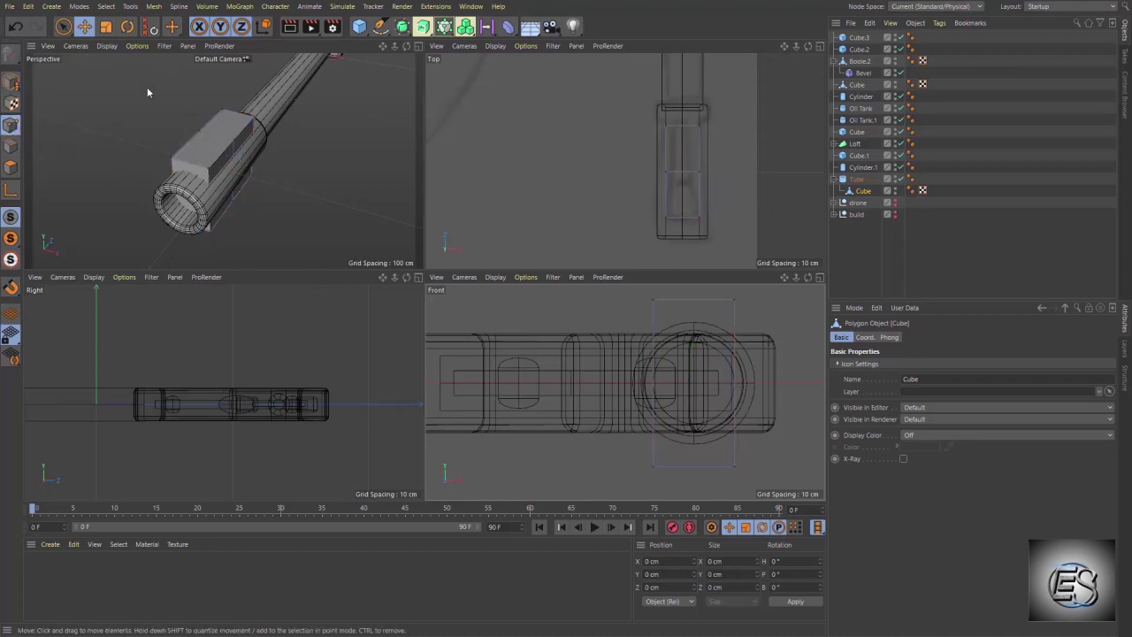
# - Box-select the cube's end points and scale them inward into a wedge, then add a Boole
pyautogui.moveTo(62, 29); pyautogui.dragTo(106, 64)
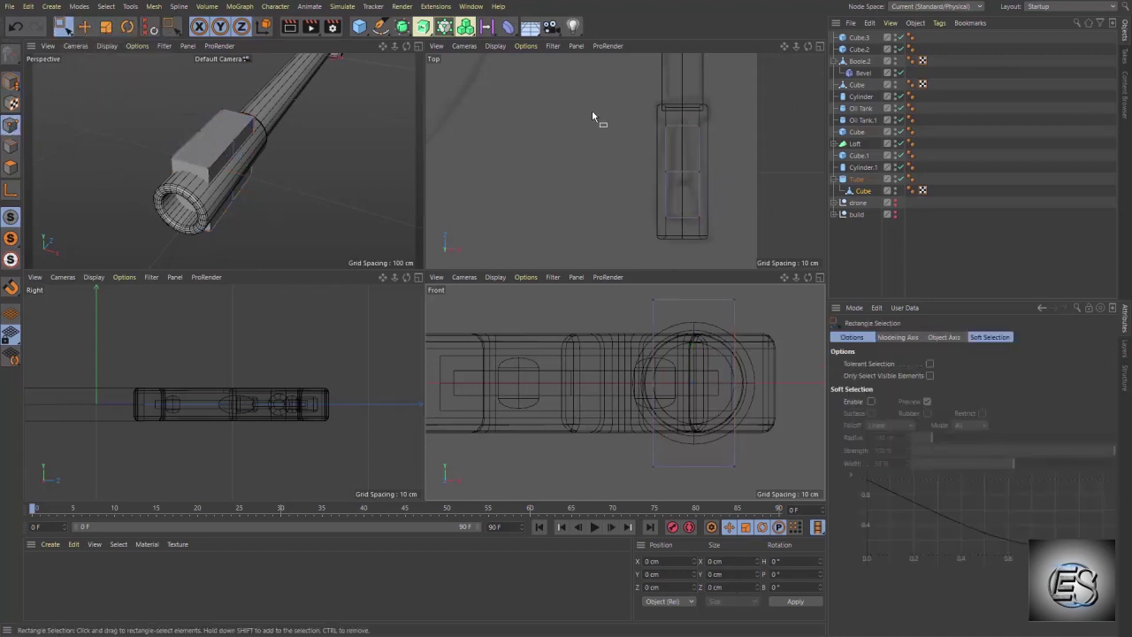
pyautogui.moveTo(600, 112)
pyautogui.mouseDown()
pyautogui.moveTo(741, 150)
pyautogui.moveTo(697, 127)
pyautogui.mouseUp()
pyautogui.press('t')
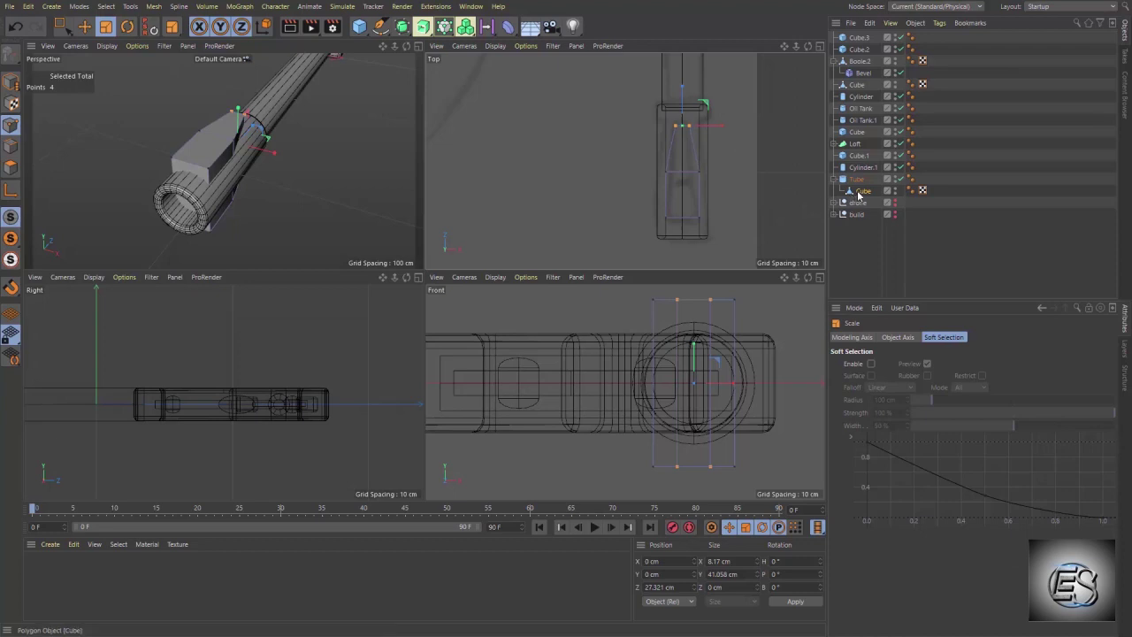
pyautogui.click(858, 193)
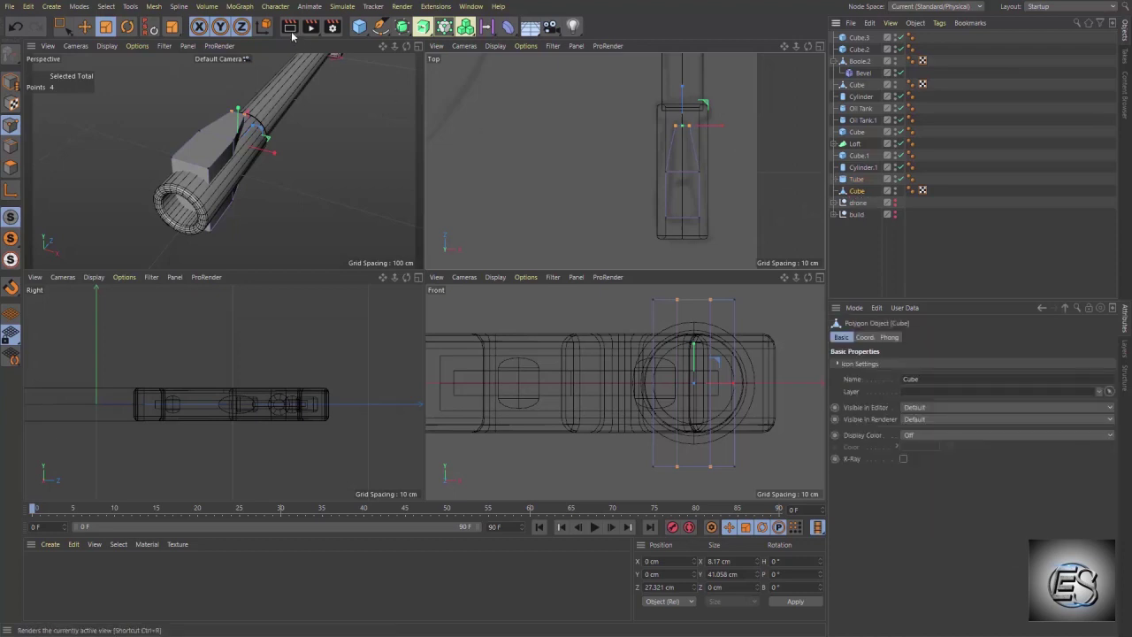
pyautogui.moveTo(402, 26); pyautogui.dragTo(543, 88)
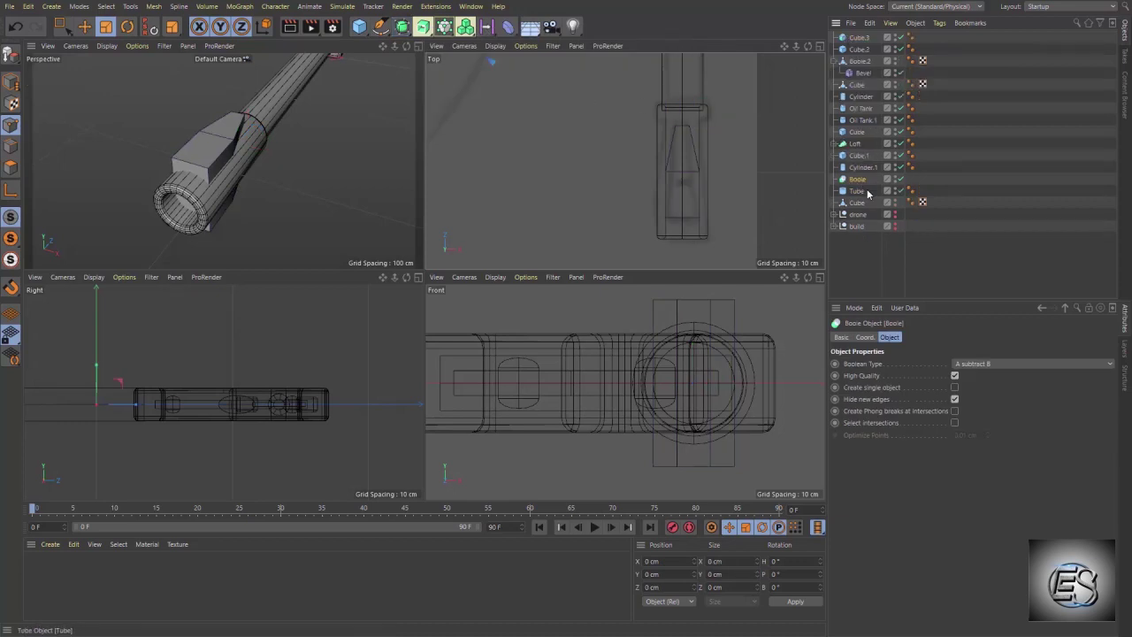
# - Put the Tube and cube inside the Boole and rename the cube 'tip'
pyautogui.moveTo(865, 189); pyautogui.dragTo(857, 179)
pyautogui.click(360, 163)
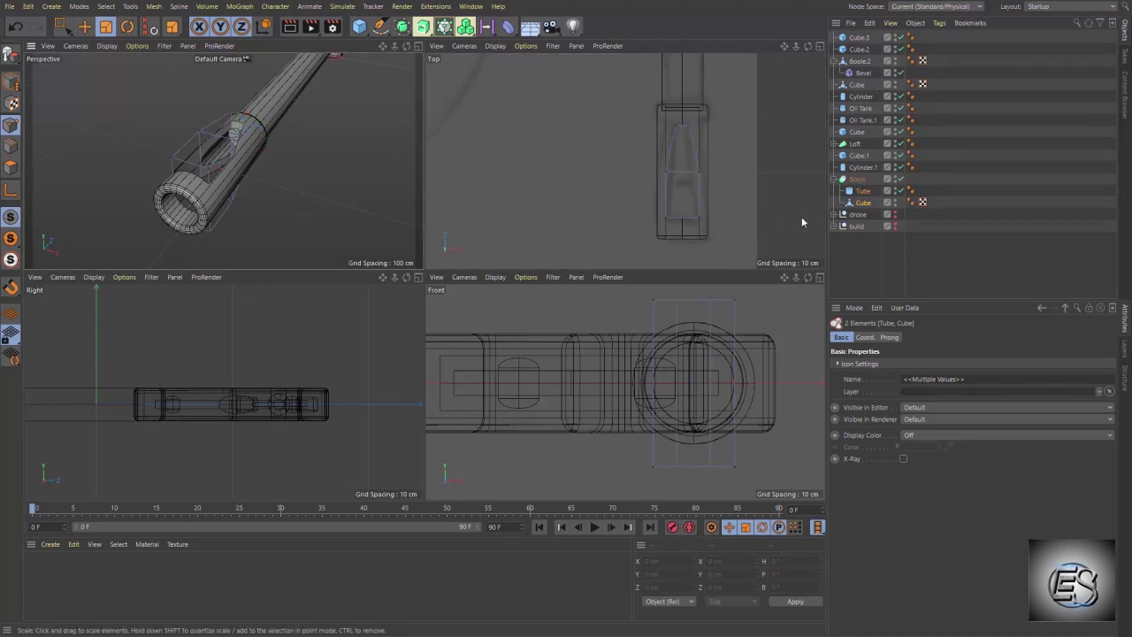
pyautogui.doubleClick(865, 202)
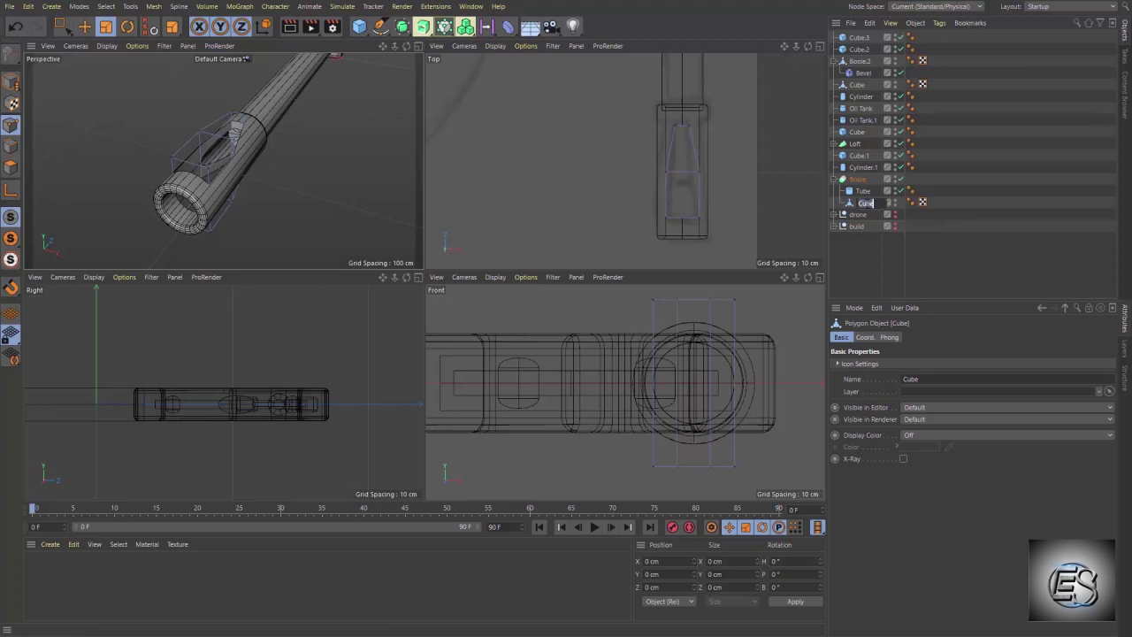
pyautogui.press('BackSpace')
pyautogui.write('tip')
pyautogui.press('Return')
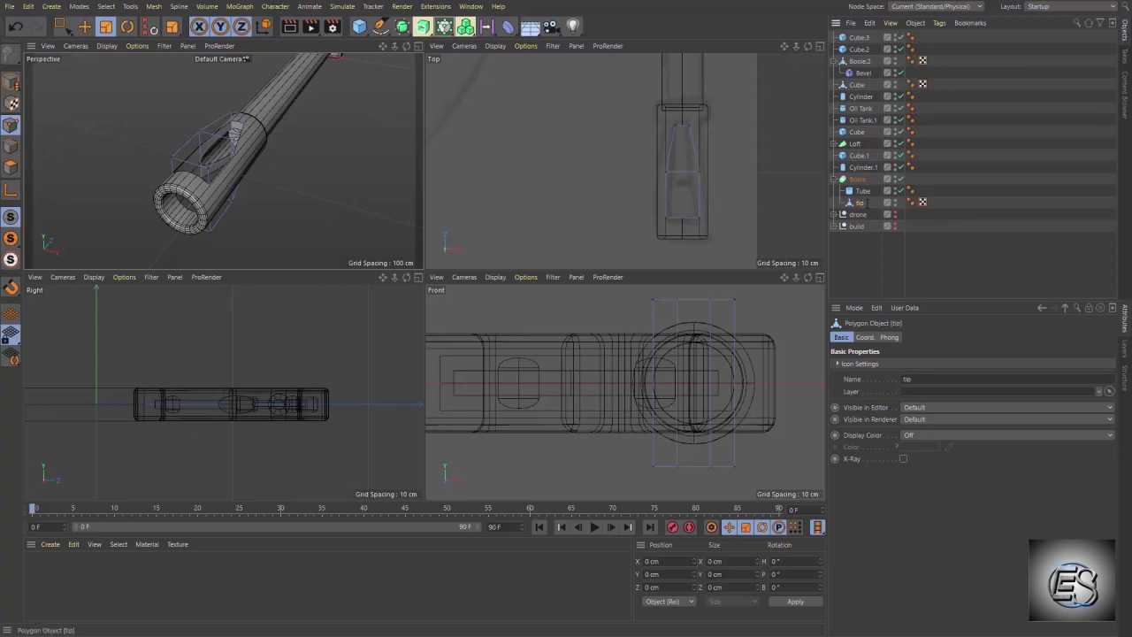
# - Create a tip Instance and a Boole.1, nesting the first Boole under Boole.1
pyautogui.click(407, 29)
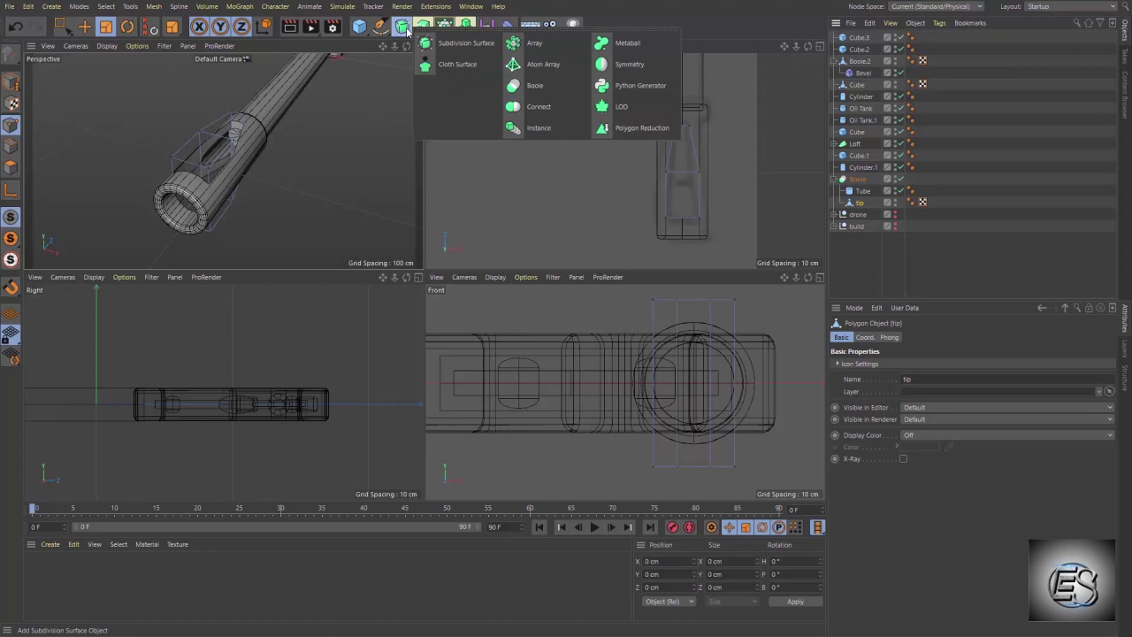
pyautogui.click(539, 127)
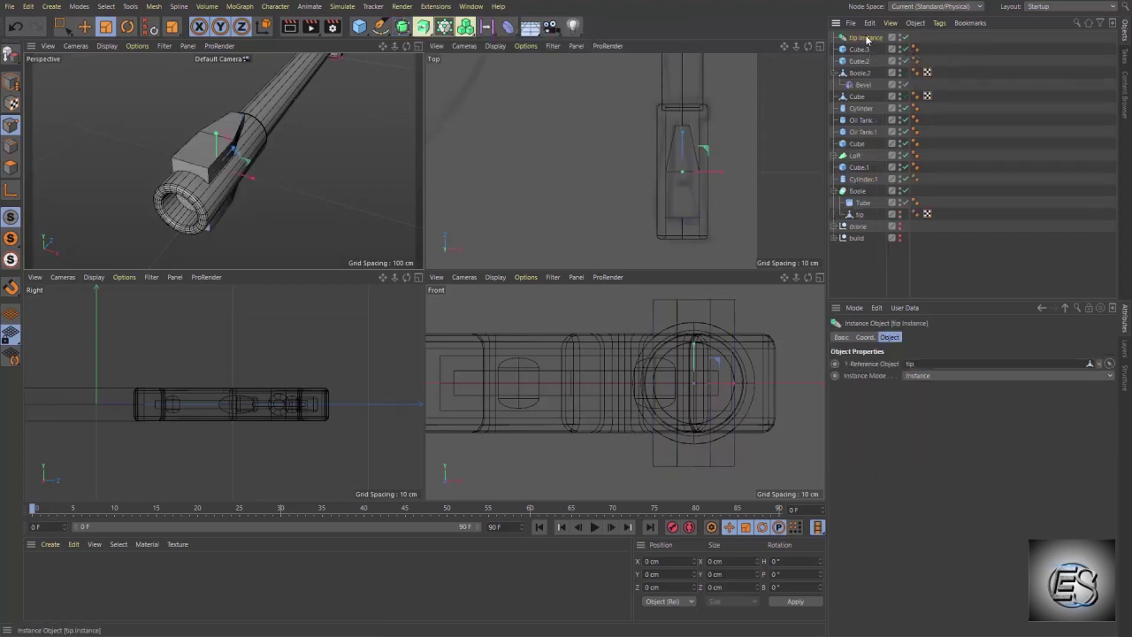
pyautogui.moveTo(857, 186); pyautogui.dragTo(854, 181)
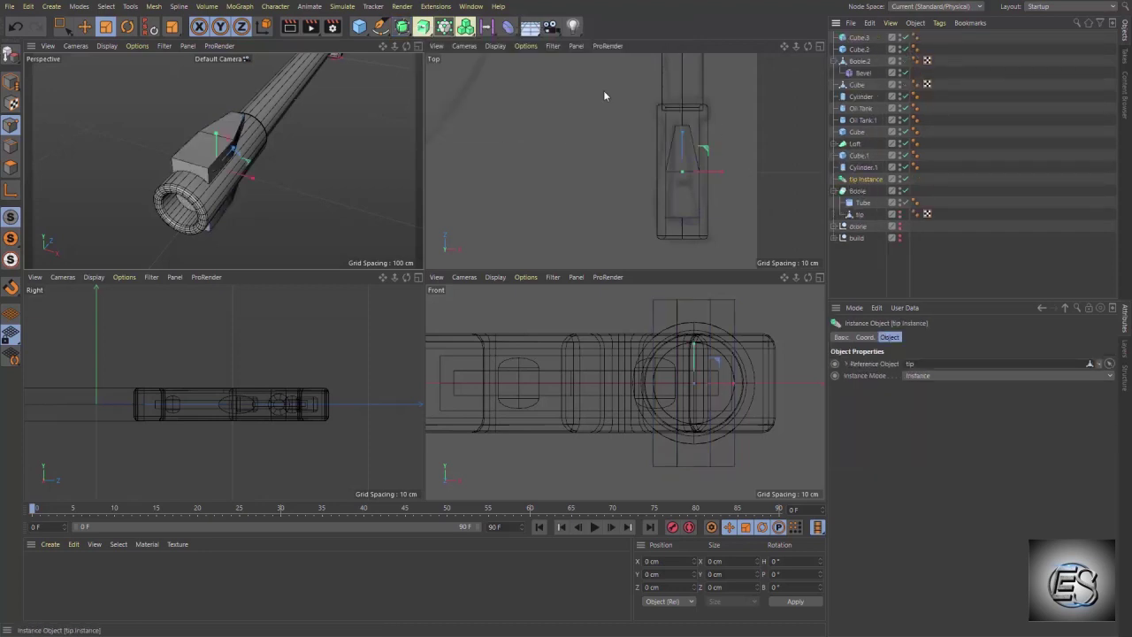
pyautogui.click(403, 25)
pyautogui.click(535, 85)
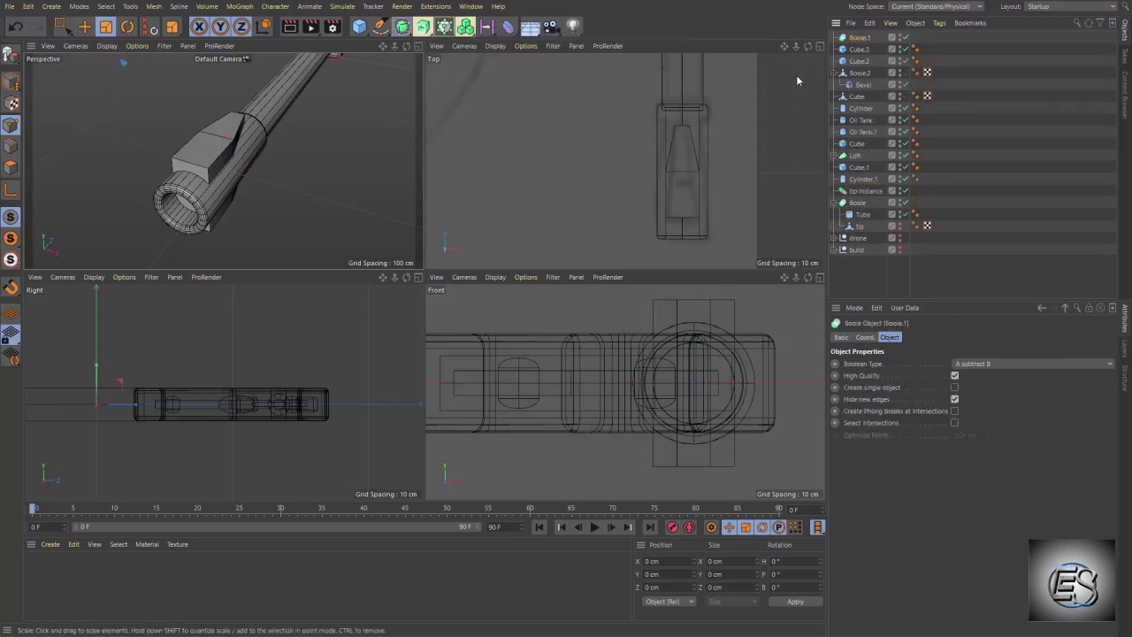
pyautogui.moveTo(856, 107); pyautogui.dragTo(862, 188)
pyautogui.click(855, 203)
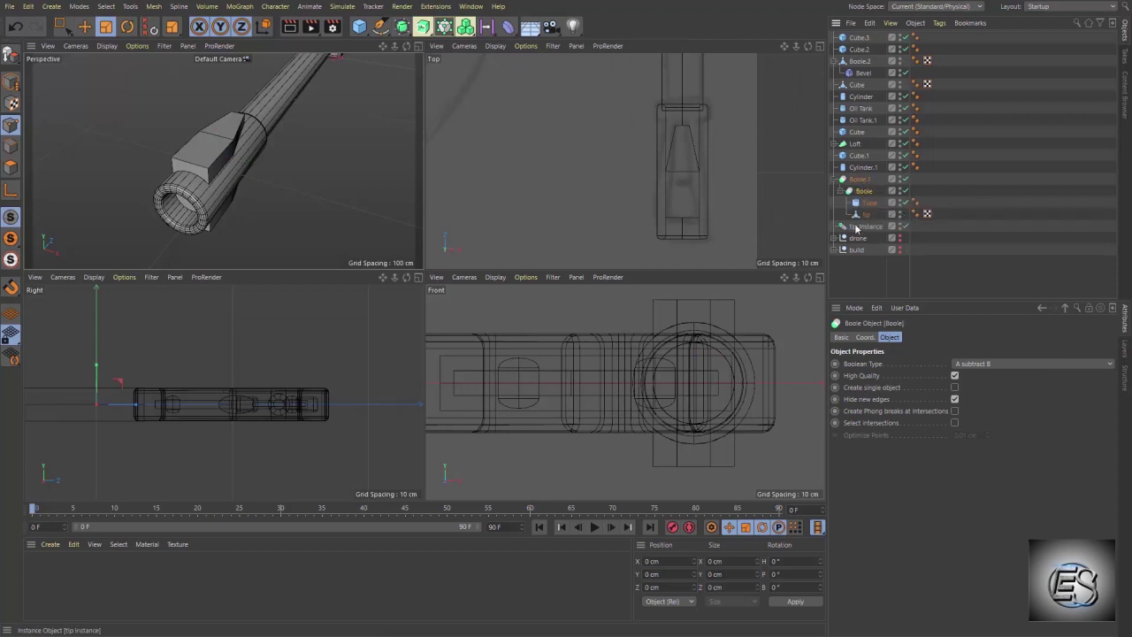
pyautogui.moveTo(863, 182)
pyautogui.mouseDown()
pyautogui.moveTo(840, 203)
pyautogui.moveTo(867, 200)
pyautogui.mouseUp()
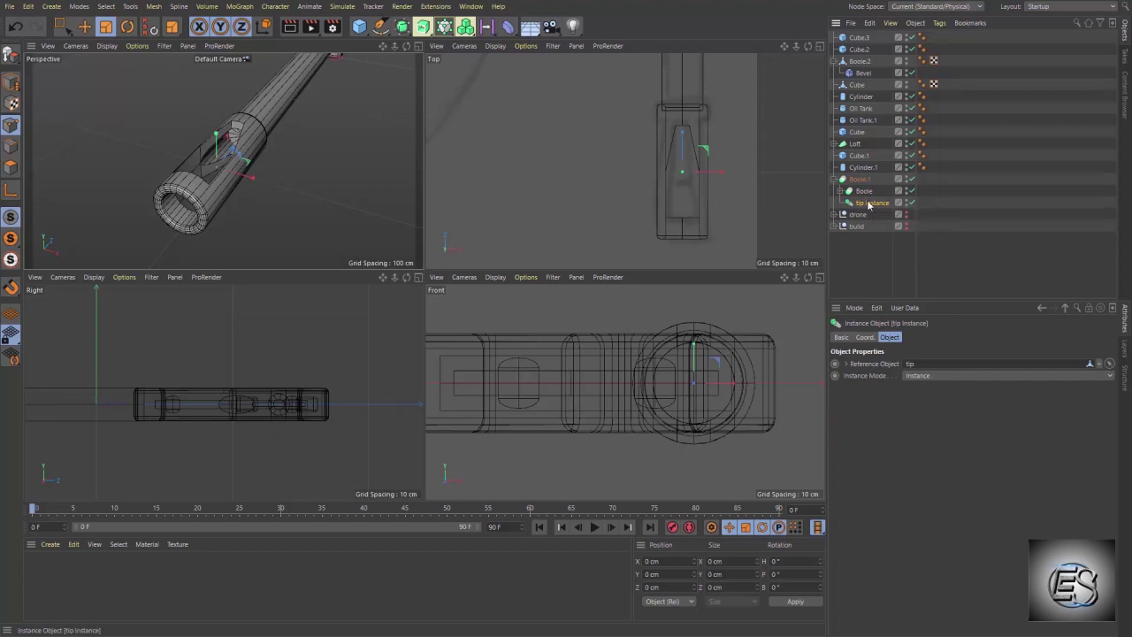
# - Rotate the tip Instance to the tube's opposite side to cut a second notch
pyautogui.press('r')
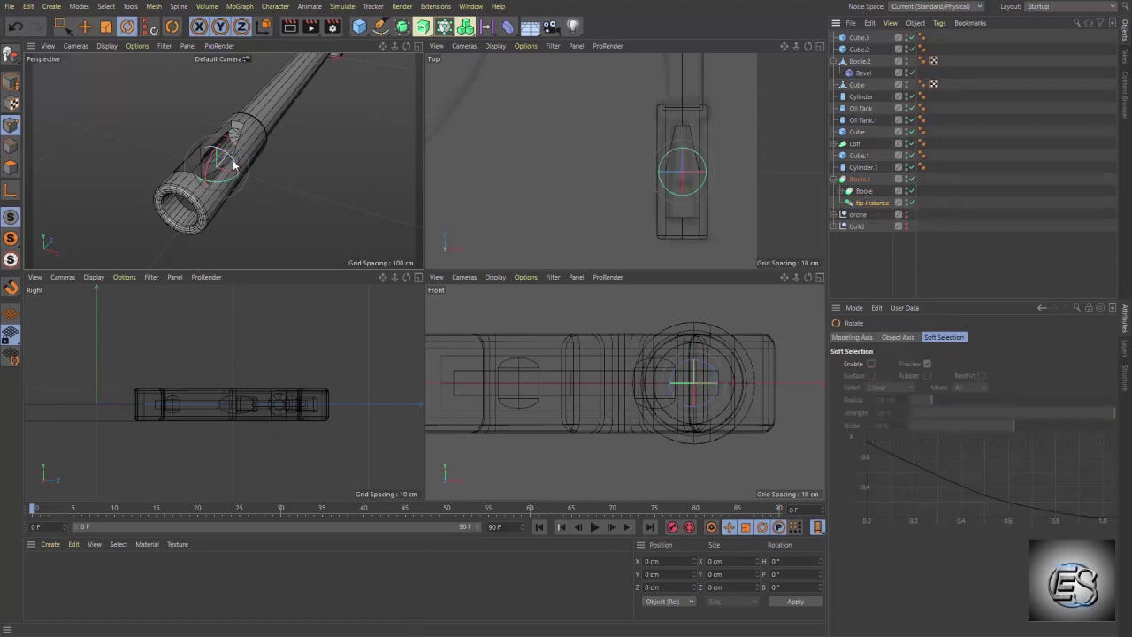
pyautogui.moveTo(238, 164)
pyautogui.mouseDown()
pyautogui.moveTo(294, 234)
pyautogui.moveTo(290, 274)
pyautogui.mouseUp()
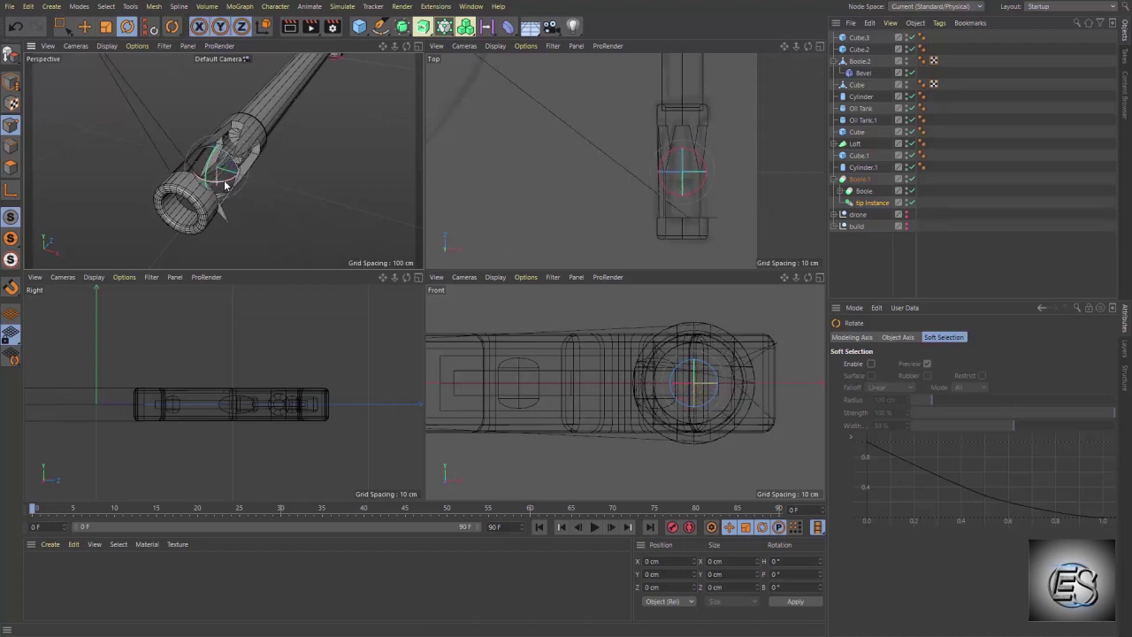
pyautogui.moveTo(227, 177)
pyautogui.mouseDown()
pyautogui.moveTo(274, 174)
pyautogui.moveTo(286, 104)
pyautogui.mouseUp()
pyautogui.moveTo(221, 60); pyautogui.dragTo(164, 68)
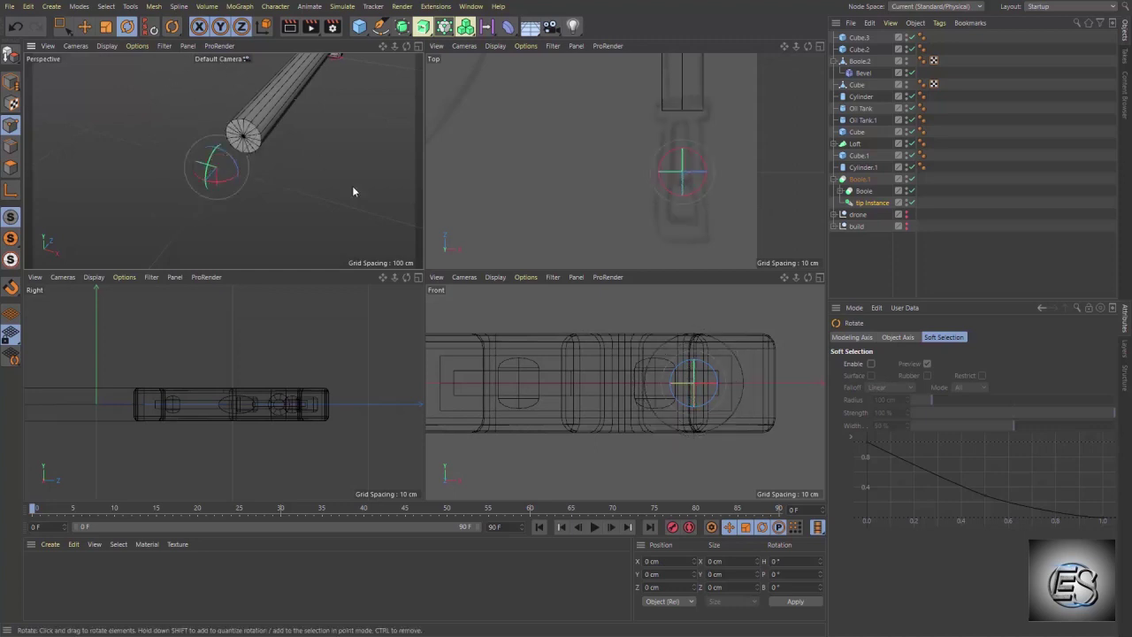
pyautogui.click(841, 192)
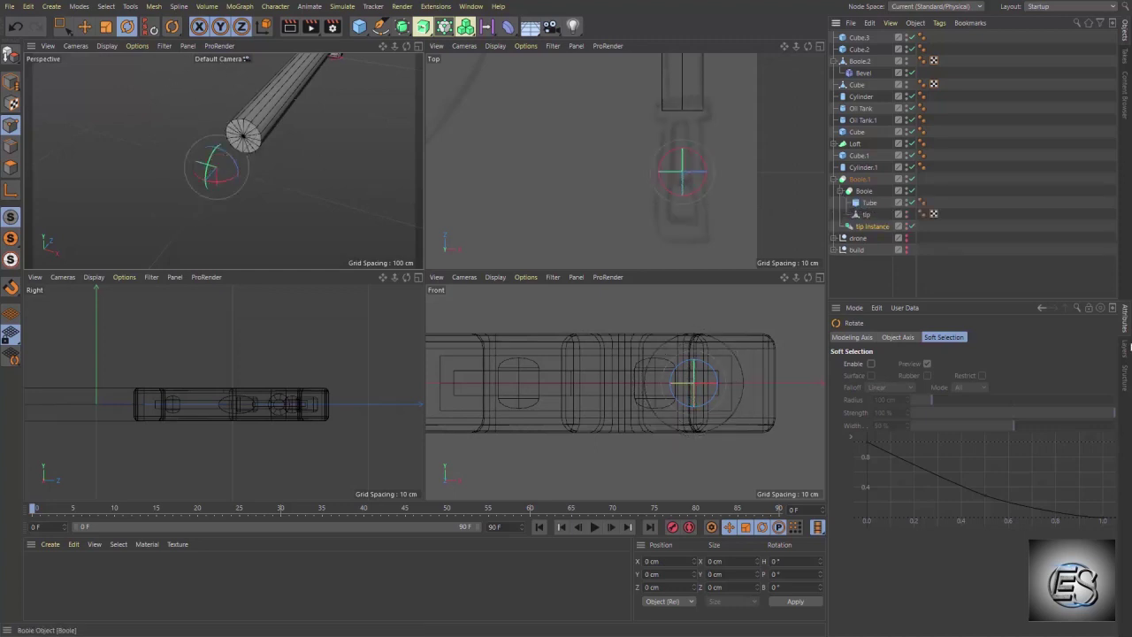
# - Scale the tip object down slightly in model mode
pyautogui.click(867, 214)
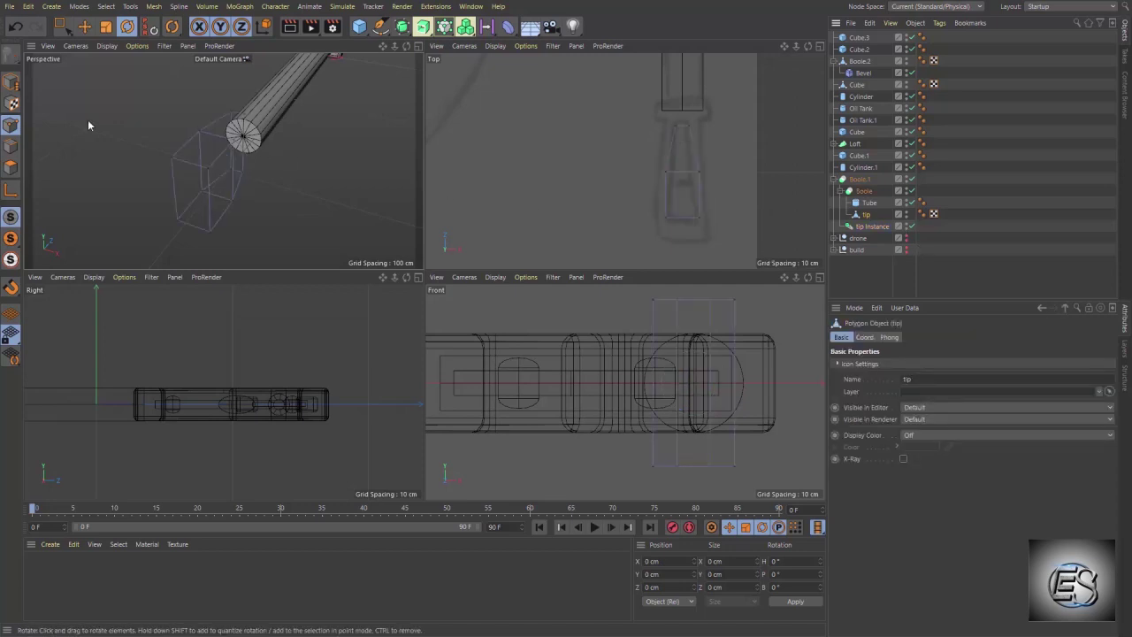
pyautogui.click(11, 80)
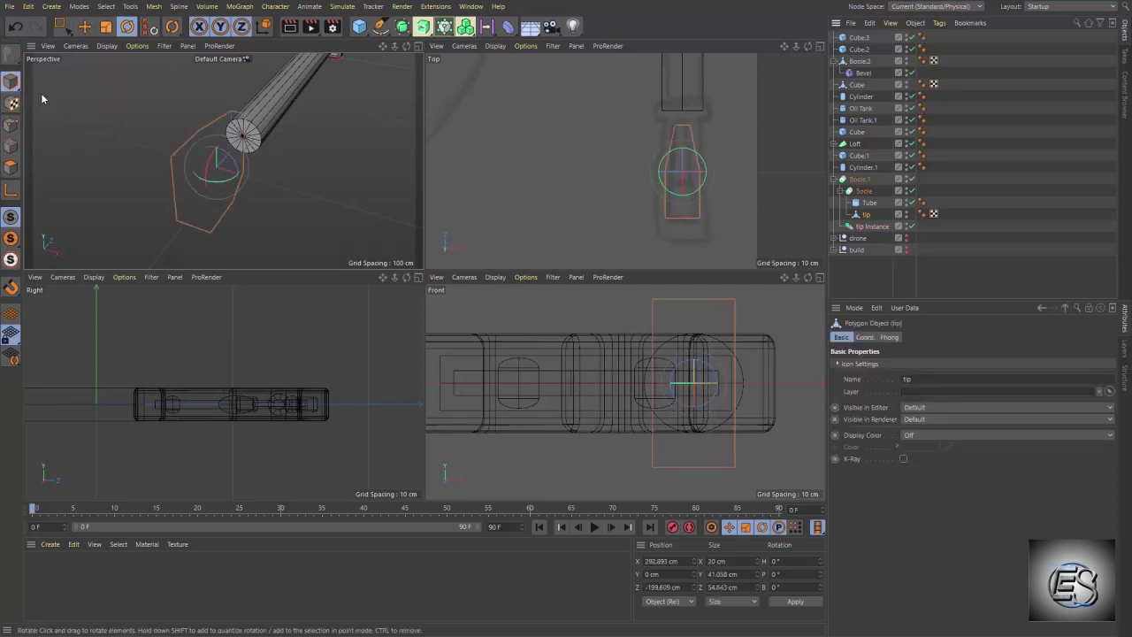
pyautogui.press('t')
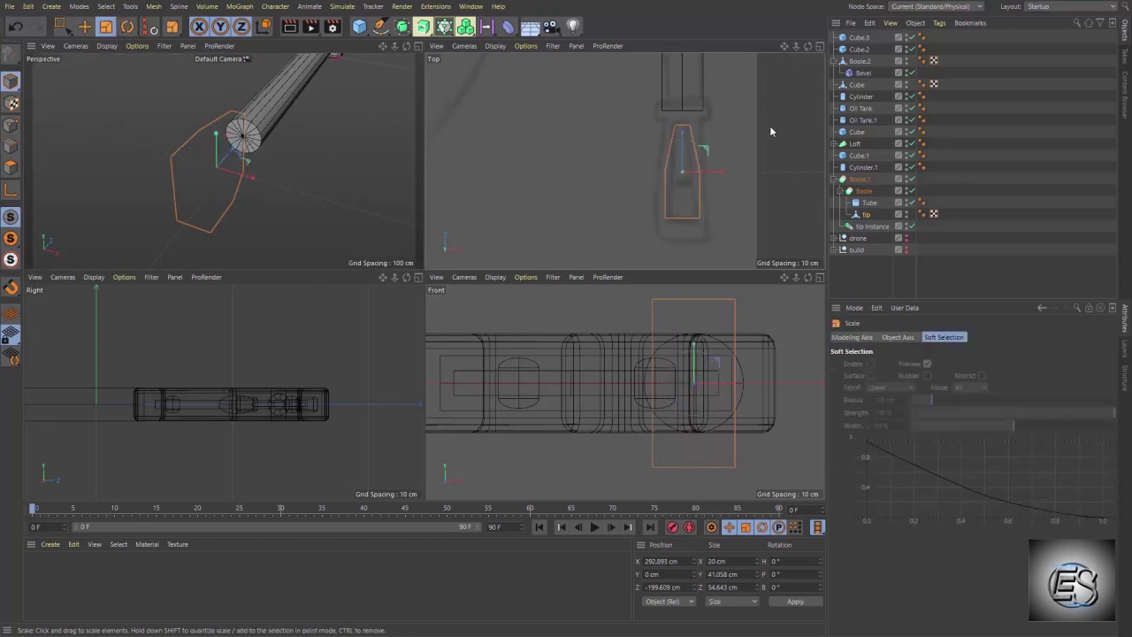
pyautogui.moveTo(768, 125); pyautogui.dragTo(684, 134)
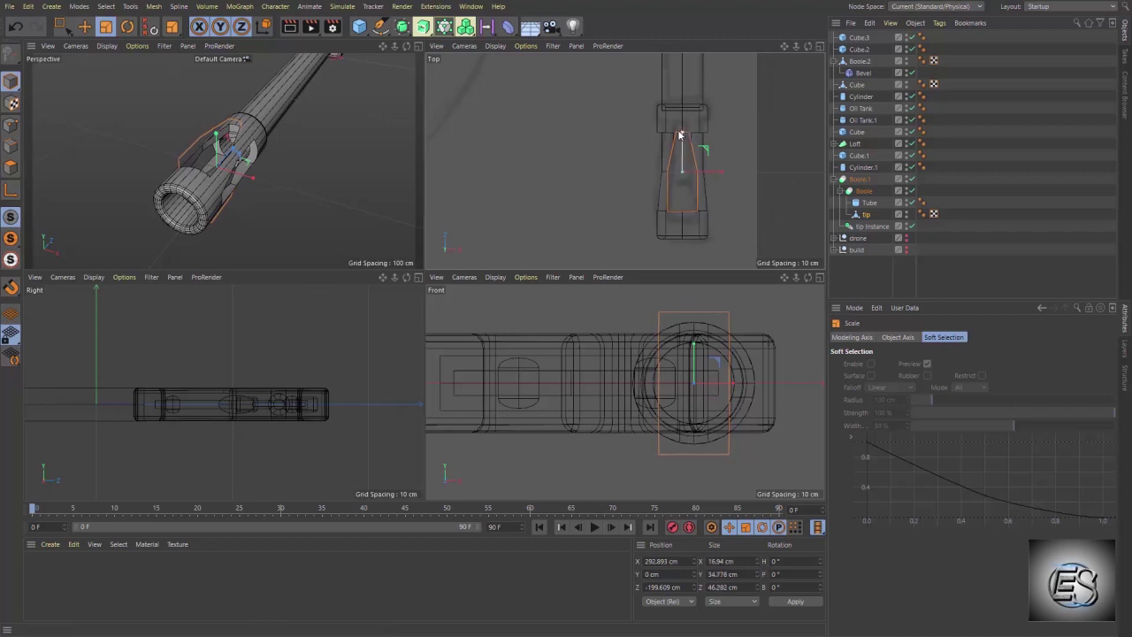
pyautogui.moveTo(403, 50); pyautogui.dragTo(337, 62)
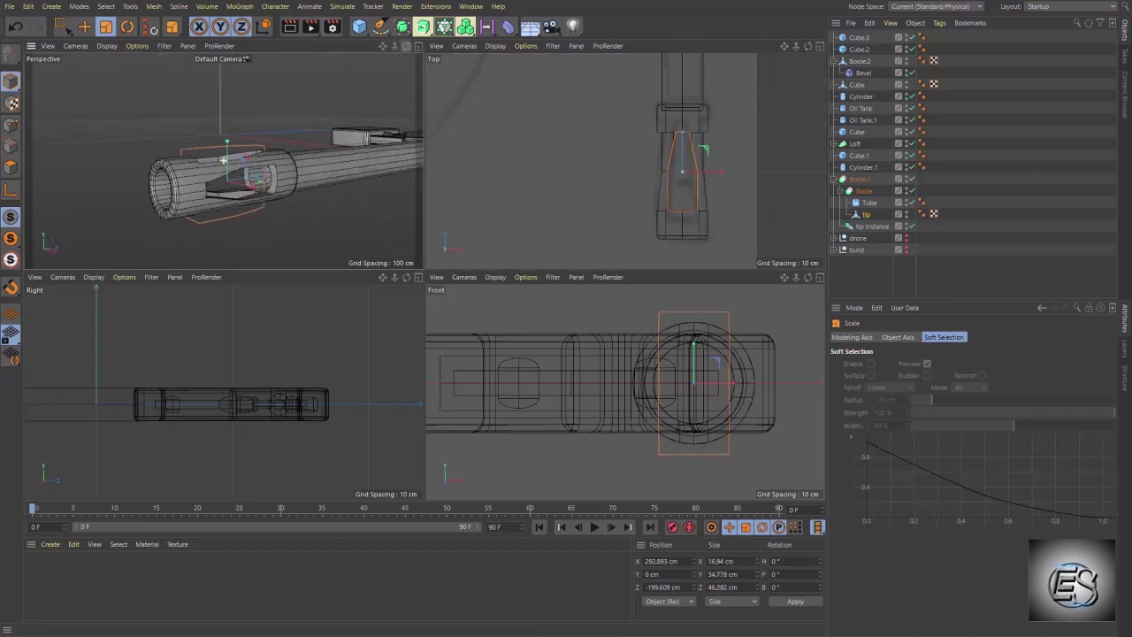
pyautogui.moveTo(223, 160)
pyautogui.mouseDown()
pyautogui.moveTo(391, 87)
pyautogui.moveTo(327, 111)
pyautogui.moveTo(277, 113)
pyautogui.mouseUp()
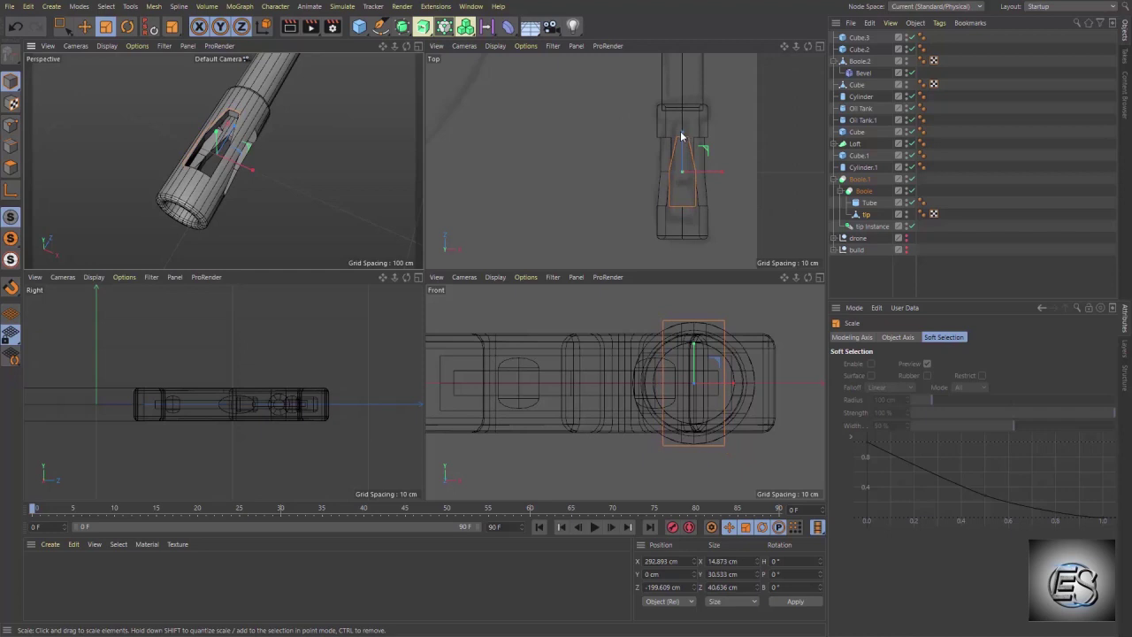
# - Stretch tip along Z only, reaching about 14.873 × 30.533 × 51.228 cm
pyautogui.press('x')
pyautogui.press('y')
pyautogui.moveTo(683, 134); pyautogui.dragTo(677, 124)
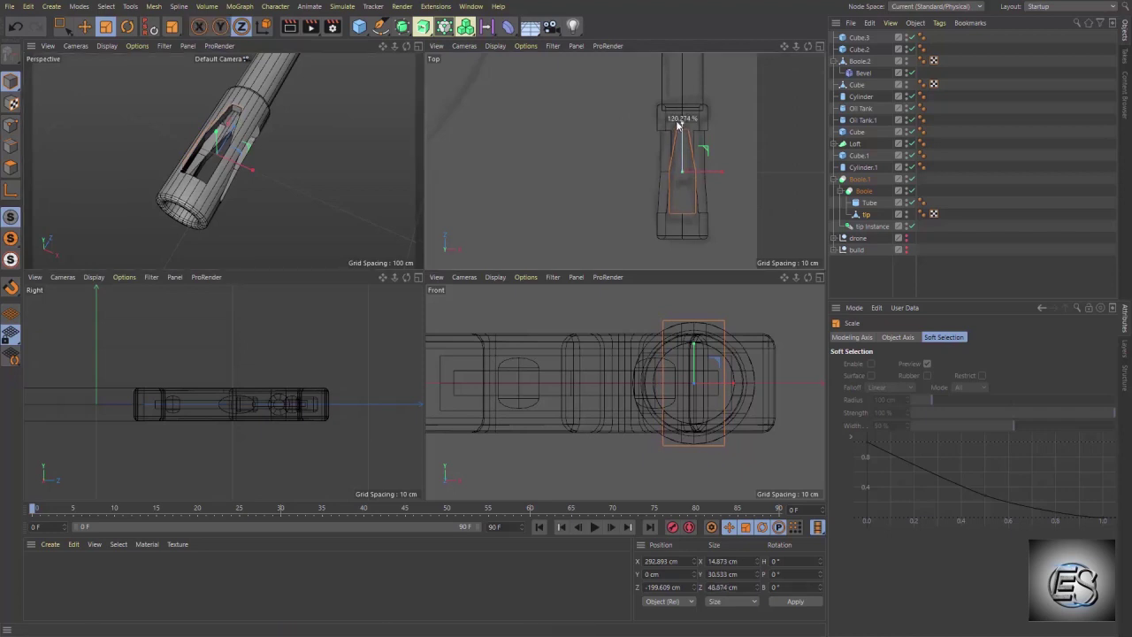
pyautogui.press('x')
pyautogui.press('y')
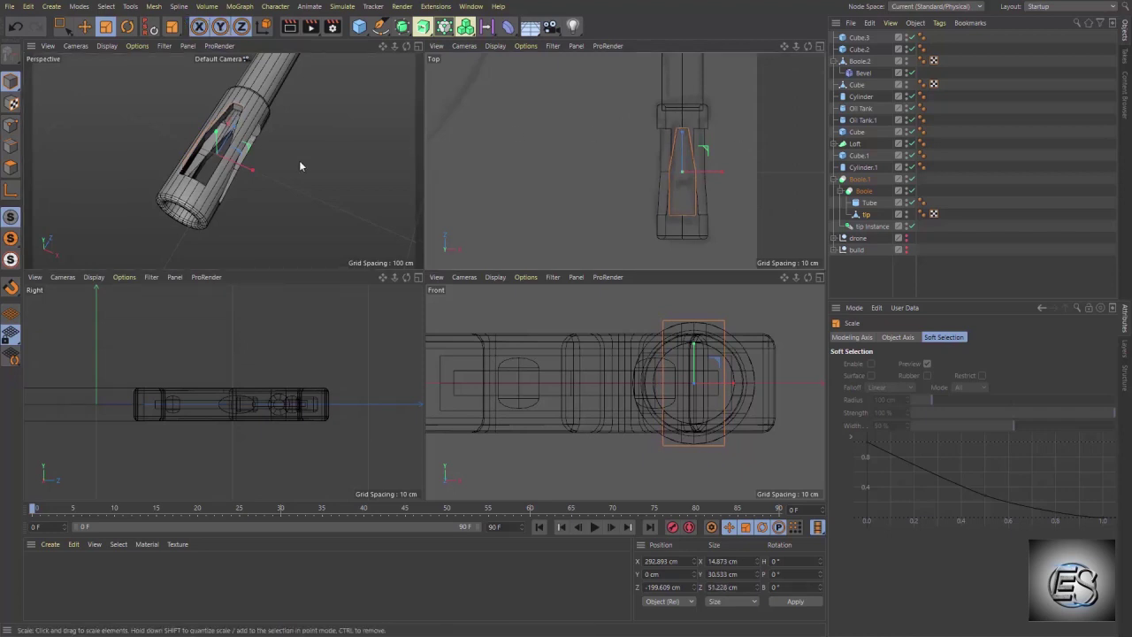
pyautogui.moveTo(299, 160)
pyautogui.keyDown('alt'); pyautogui.mouseDown()
pyautogui.moveTo(266, 61)
pyautogui.moveTo(323, 149)
pyautogui.moveTo(302, 145)
pyautogui.moveTo(310, 113)
pyautogui.mouseUp(); pyautogui.keyUp('alt')
pyautogui.click(312, 98)
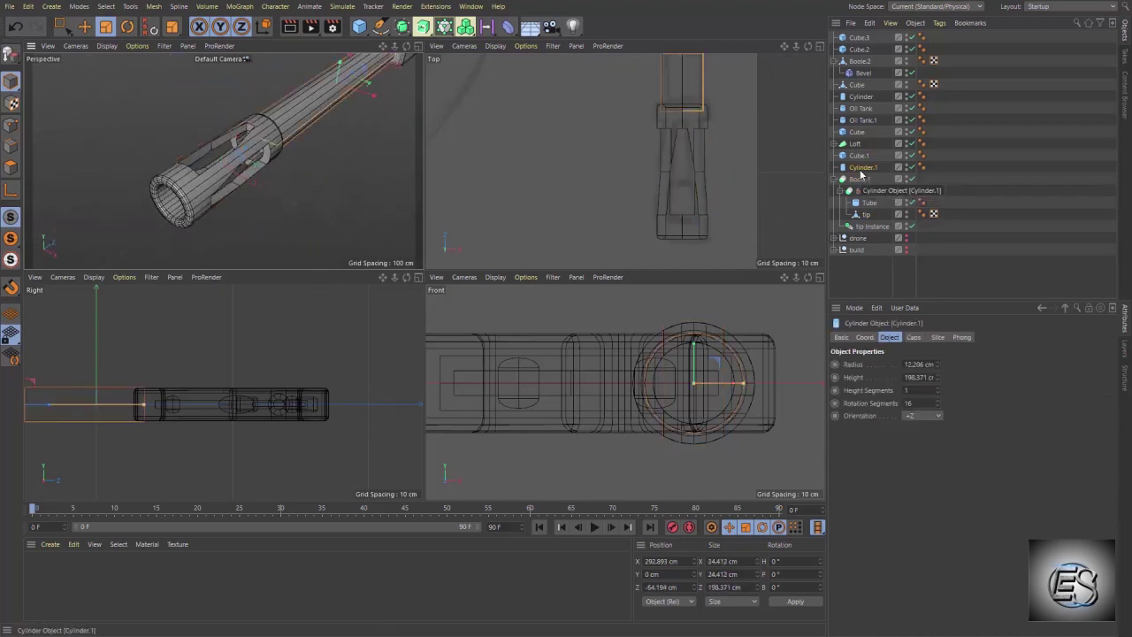
# - Duplicate the long shaft cylinder and slide the copy further along the arm
pyautogui.keyDown('ctrl'); pyautogui.moveTo(860, 175); pyautogui.dragTo(859, 184); pyautogui.keyUp('ctrl')
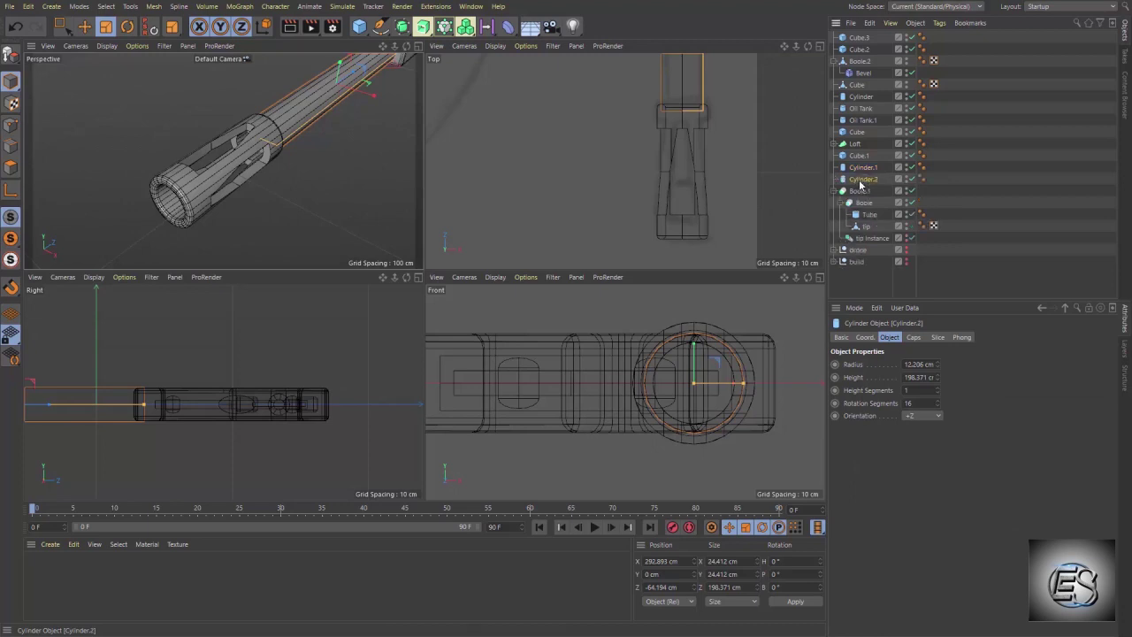
pyautogui.press('e')
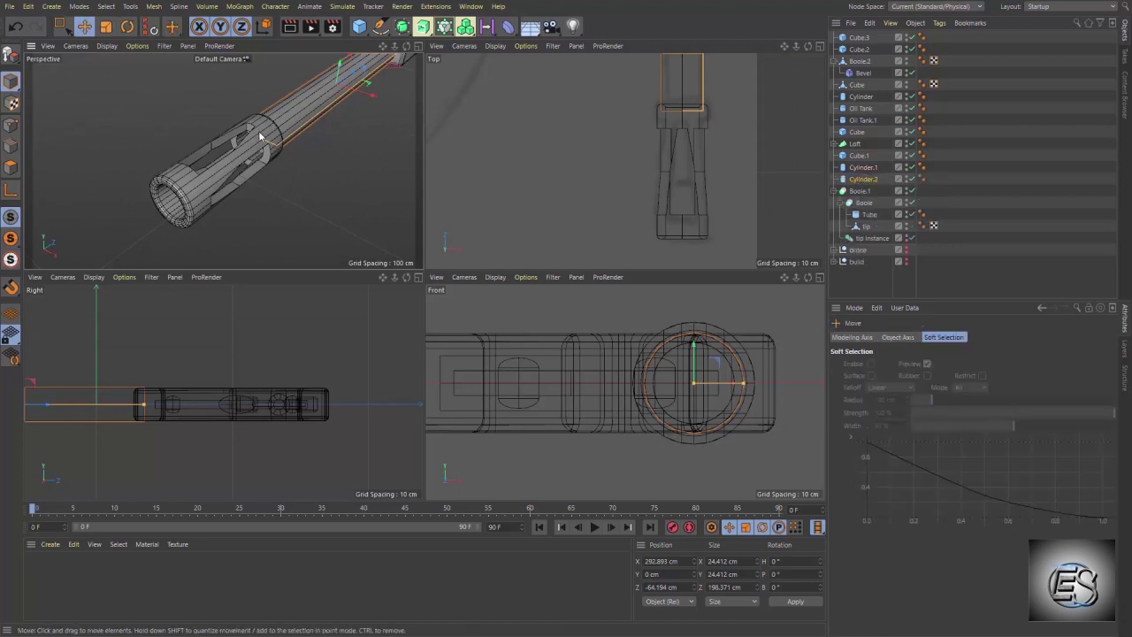
pyautogui.moveTo(355, 80); pyautogui.dragTo(240, 150)
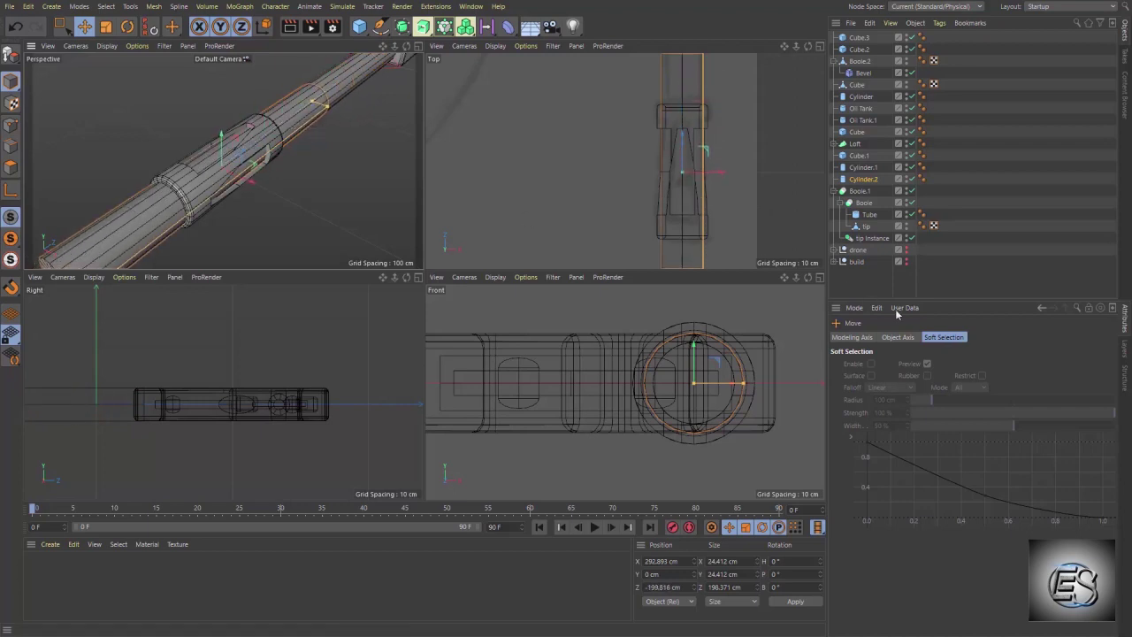
# - Give Cylinder.2 a 5 cm radius, 60 cm height and filleted caps, then nudge it into place
pyautogui.click(860, 181)
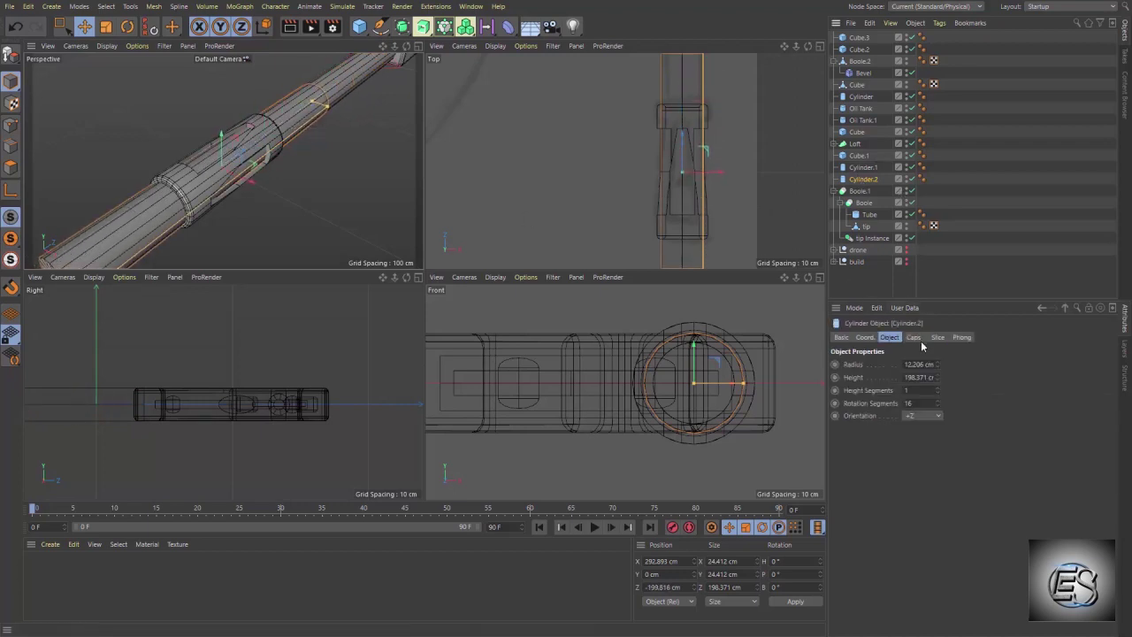
pyautogui.click(918, 363)
pyautogui.write('5')
pyautogui.press('Tab')
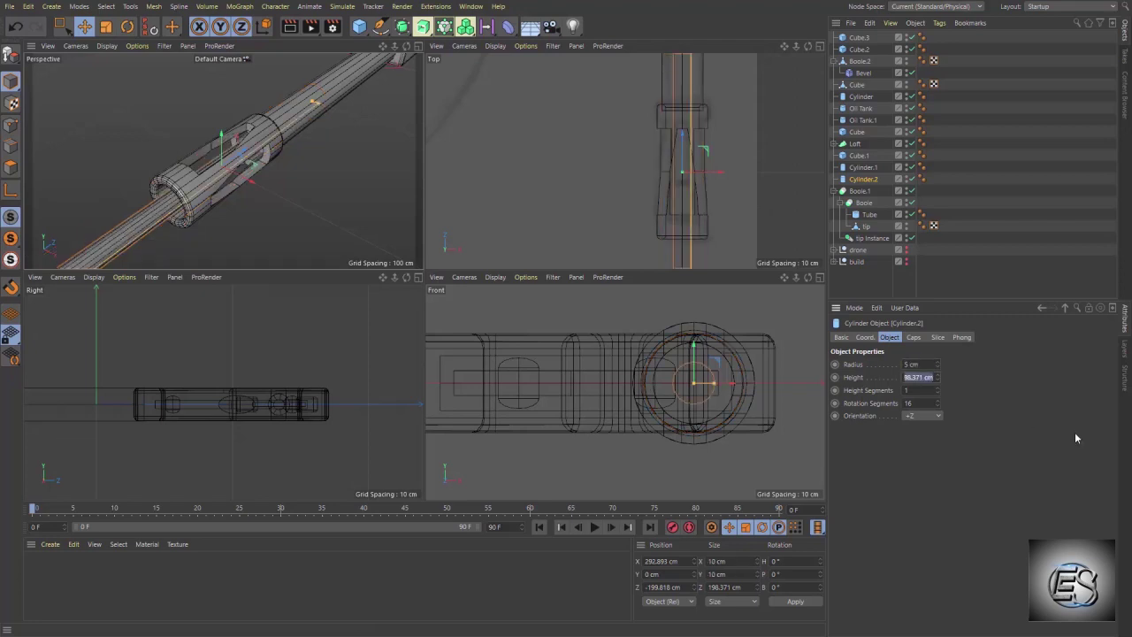
pyautogui.write('40')
pyautogui.press('Return')
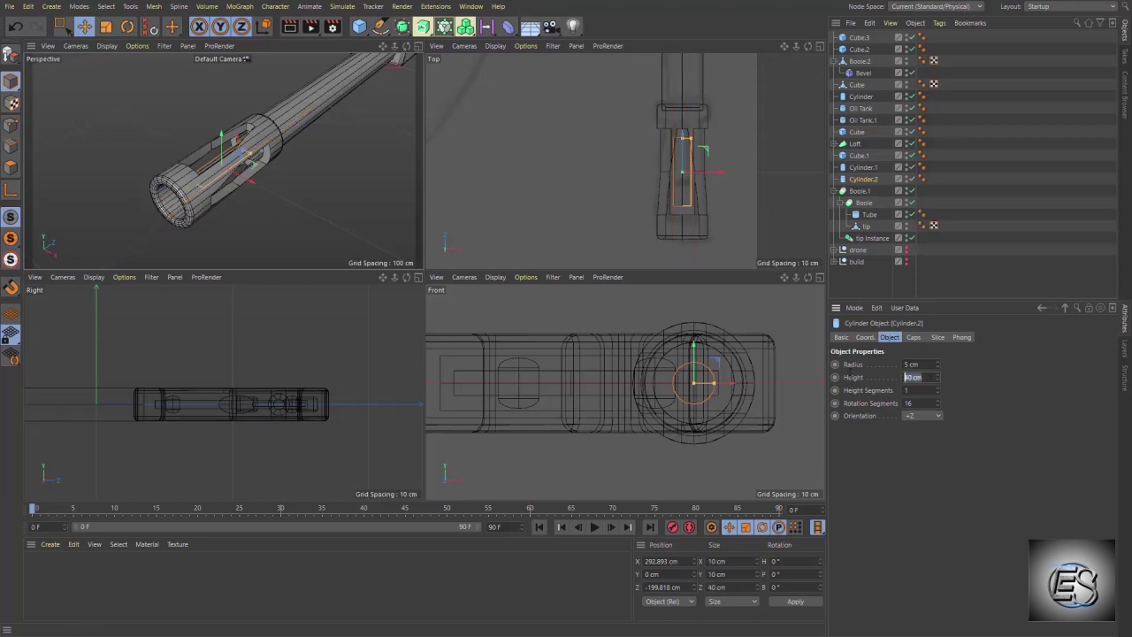
pyautogui.write('60')
pyautogui.press('Return')
pyautogui.click(914, 337)
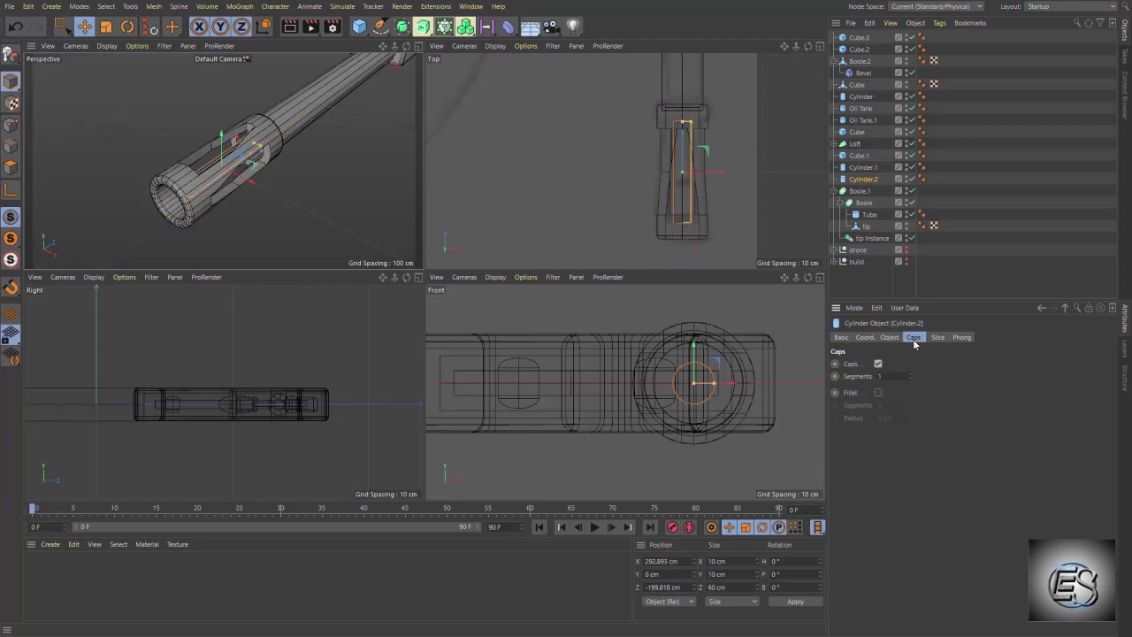
pyautogui.click(880, 392)
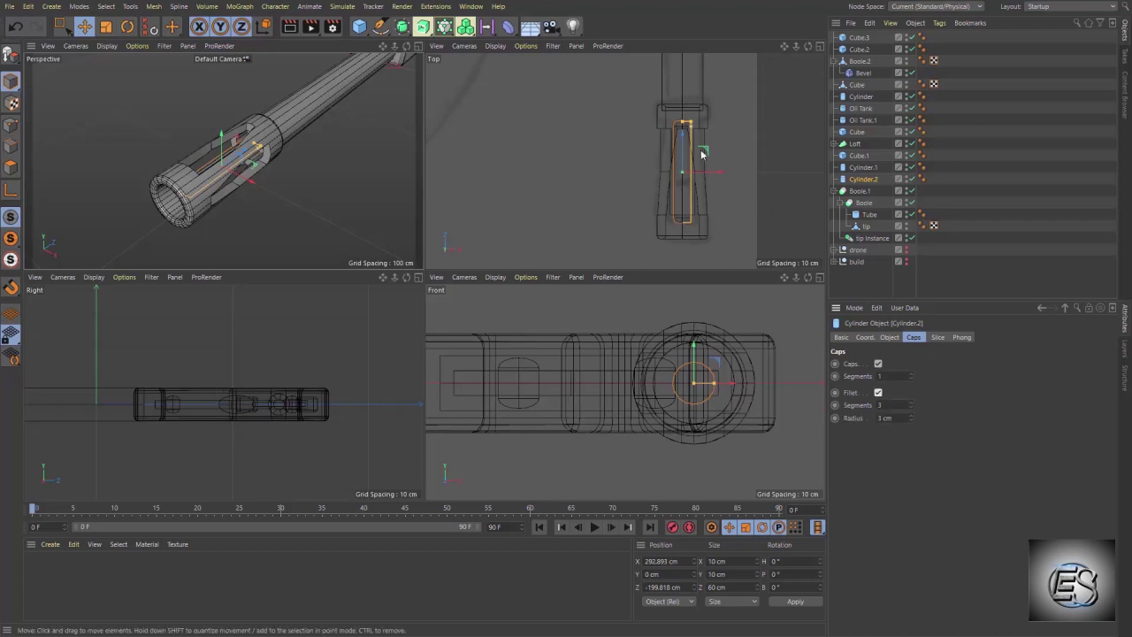
pyautogui.moveTo(685, 147); pyautogui.dragTo(684, 126)
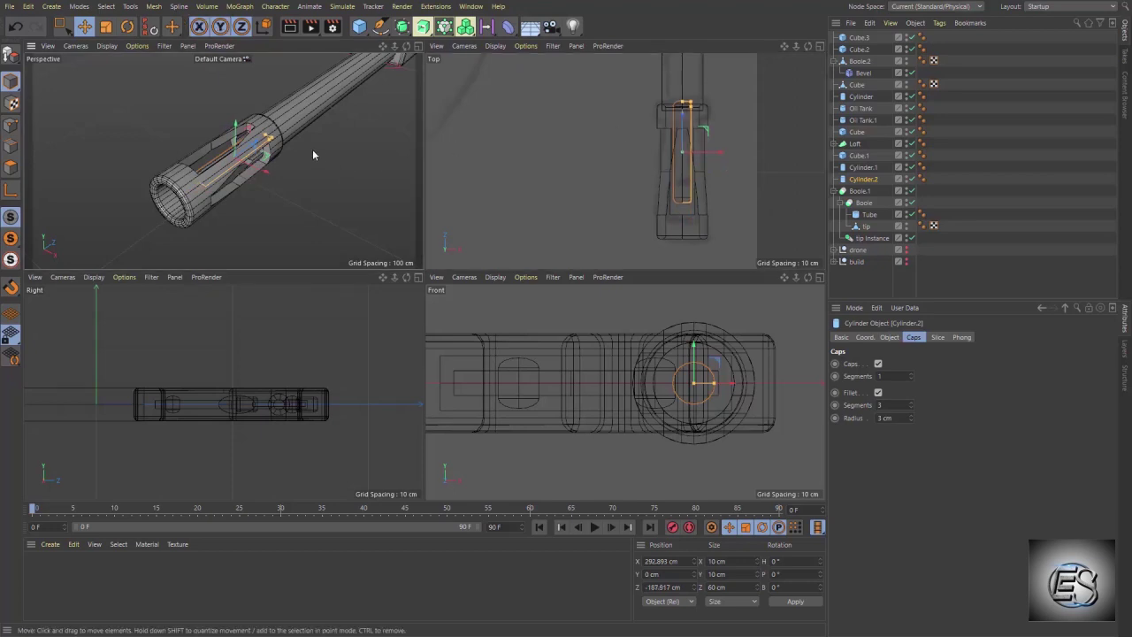
pyautogui.moveTo(313, 155)
pyautogui.keyDown('alt'); pyautogui.mouseDown()
pyautogui.moveTo(362, 92)
pyautogui.moveTo(218, 112)
pyautogui.moveTo(330, 204)
pyautogui.moveTo(325, 165)
pyautogui.mouseUp(); pyautogui.keyUp('alt')
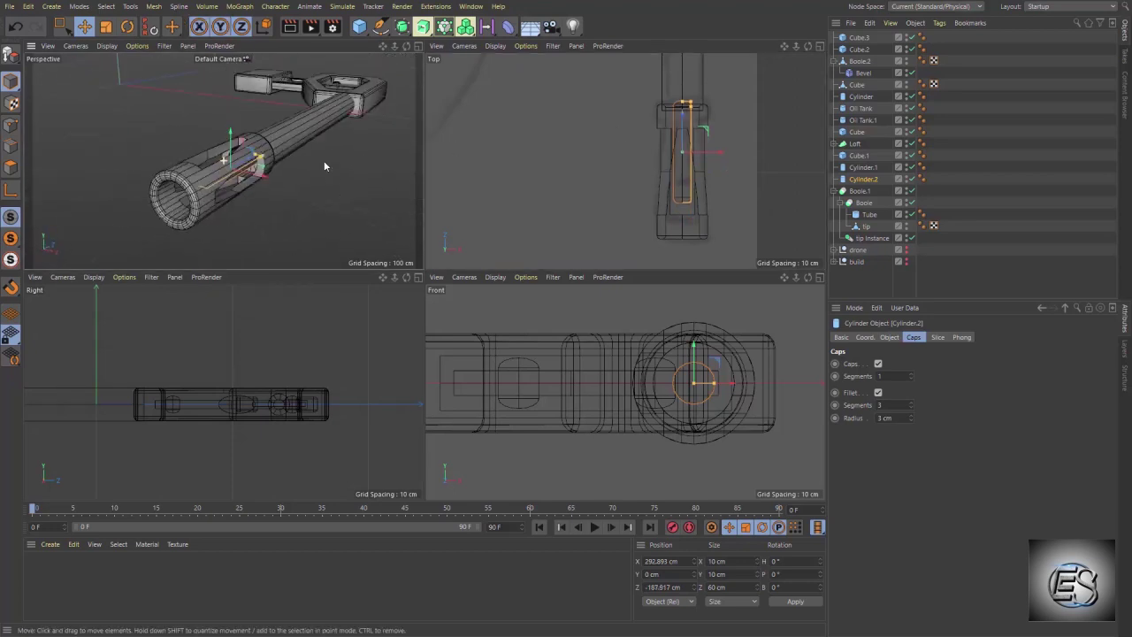
# - Thin the long shaft Cylinder.1 from 24.412 cm to about 19.6 cm wide and review the arm
pyautogui.click(315, 117)
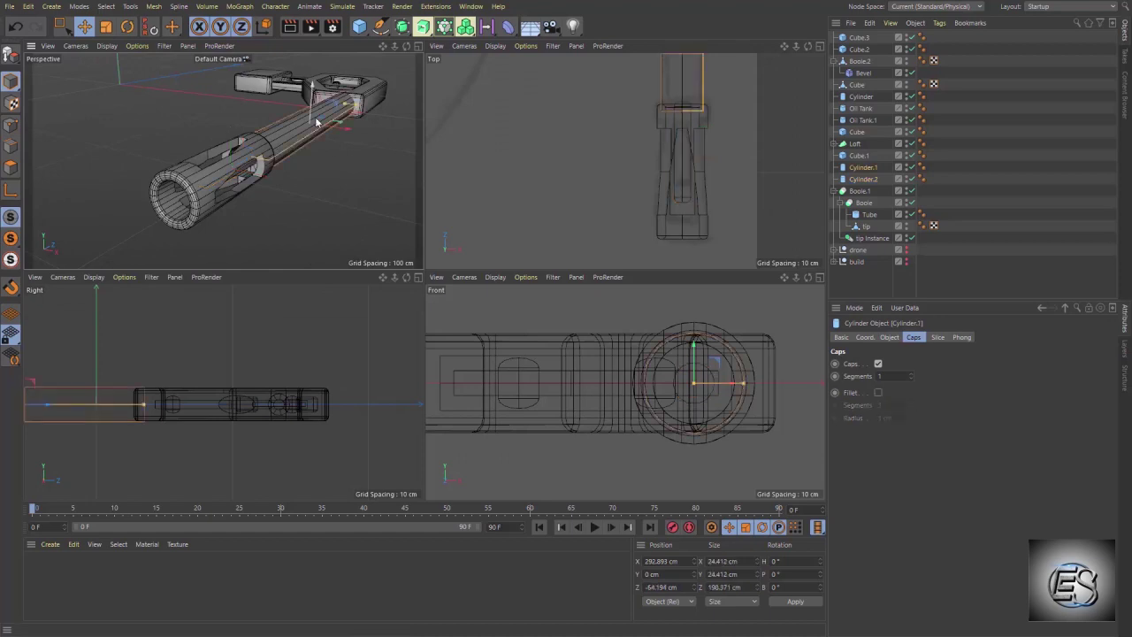
pyautogui.moveTo(357, 110); pyautogui.dragTo(357, 110)
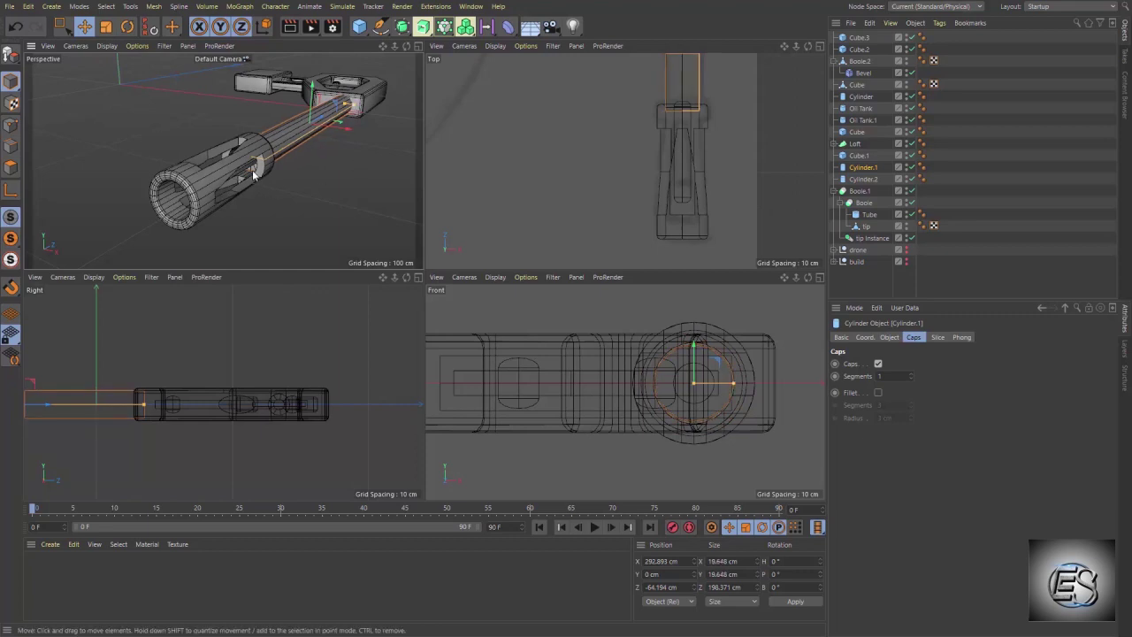
pyautogui.moveTo(270, 210)
pyautogui.keyDown('alt'); pyautogui.mouseDown()
pyautogui.moveTo(310, 164)
pyautogui.moveTo(340, 194)
pyautogui.moveTo(318, 214)
pyautogui.moveTo(267, 182)
pyautogui.moveTo(250, 200)
pyautogui.mouseUp(); pyautogui.keyUp('alt')
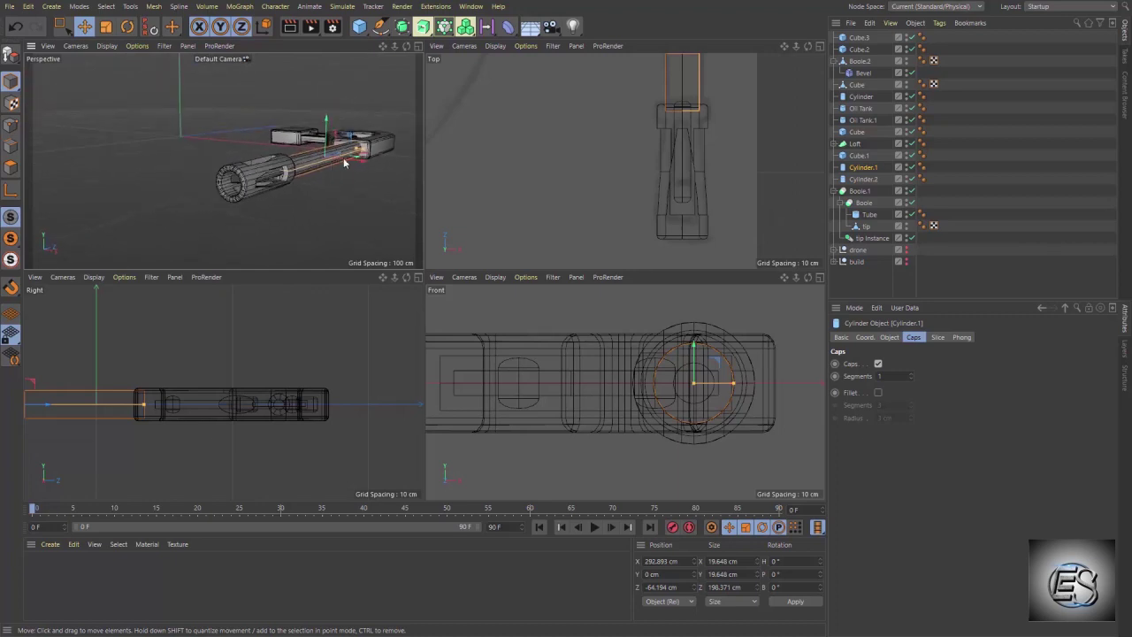
pyautogui.moveTo(343, 157)
pyautogui.keyDown('alt'); pyautogui.mouseDown()
pyautogui.moveTo(344, 198)
pyautogui.moveTo(329, 216)
pyautogui.mouseUp(); pyautogui.keyUp('alt')
pyautogui.keyDown('alt'); pyautogui.moveTo(329, 216); pyautogui.dragTo(286, 199, button='right'); pyautogui.keyUp('alt')
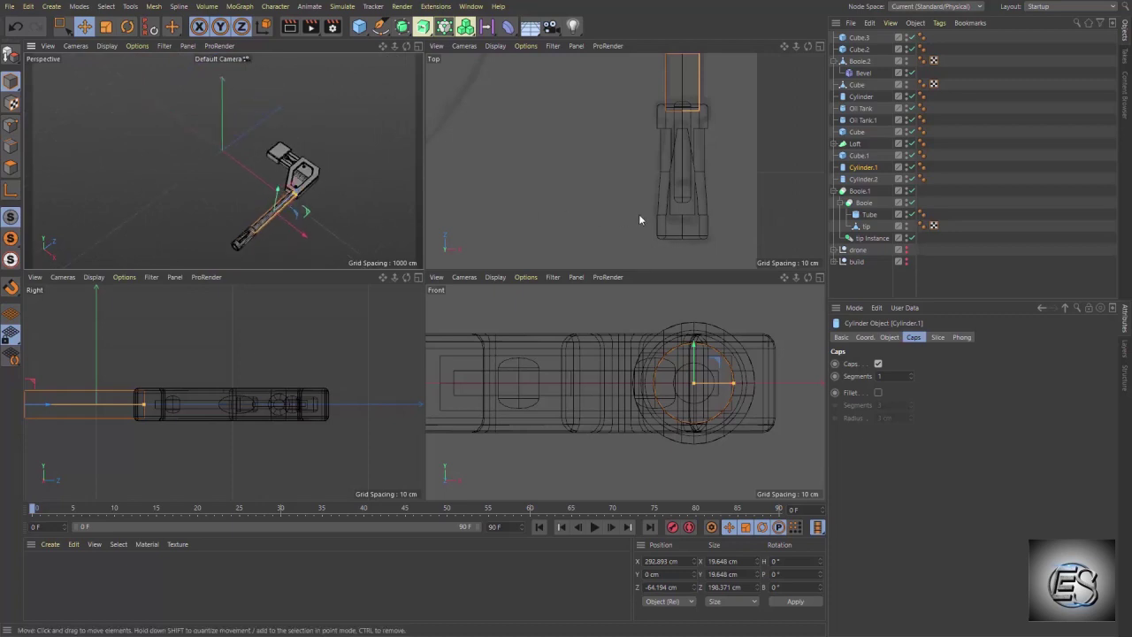
pyautogui.click(858, 37)
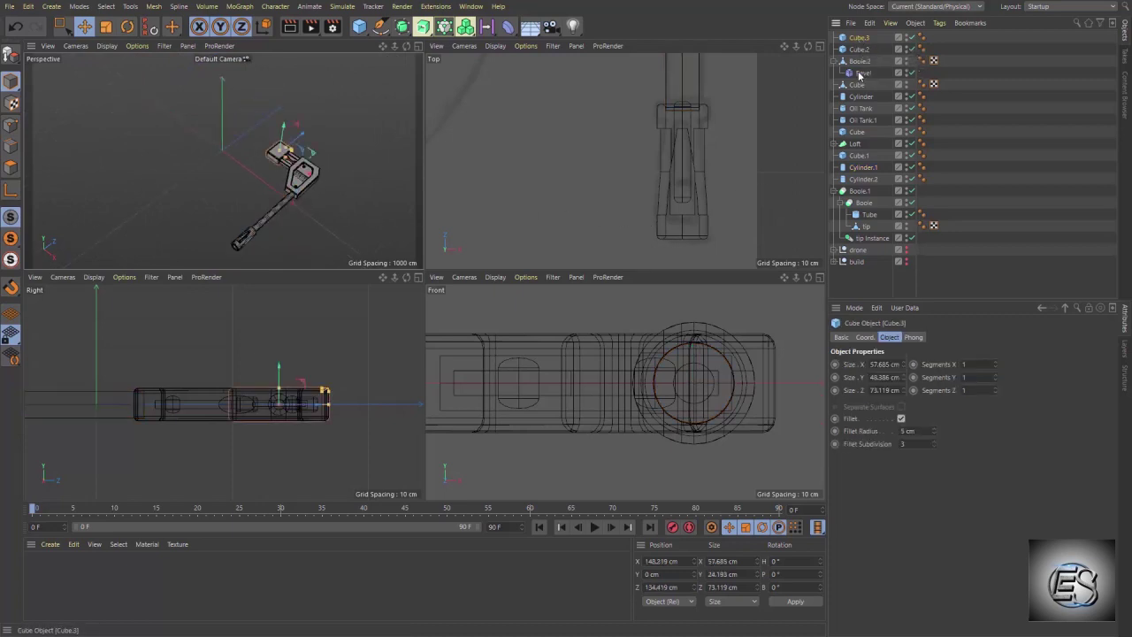
# - Group Cube.3 through tip Instance under a null named 'arm'
pyautogui.keyDown('shift'); pyautogui.click(864, 240); pyautogui.keyUp('shift')
pyautogui.press('o')
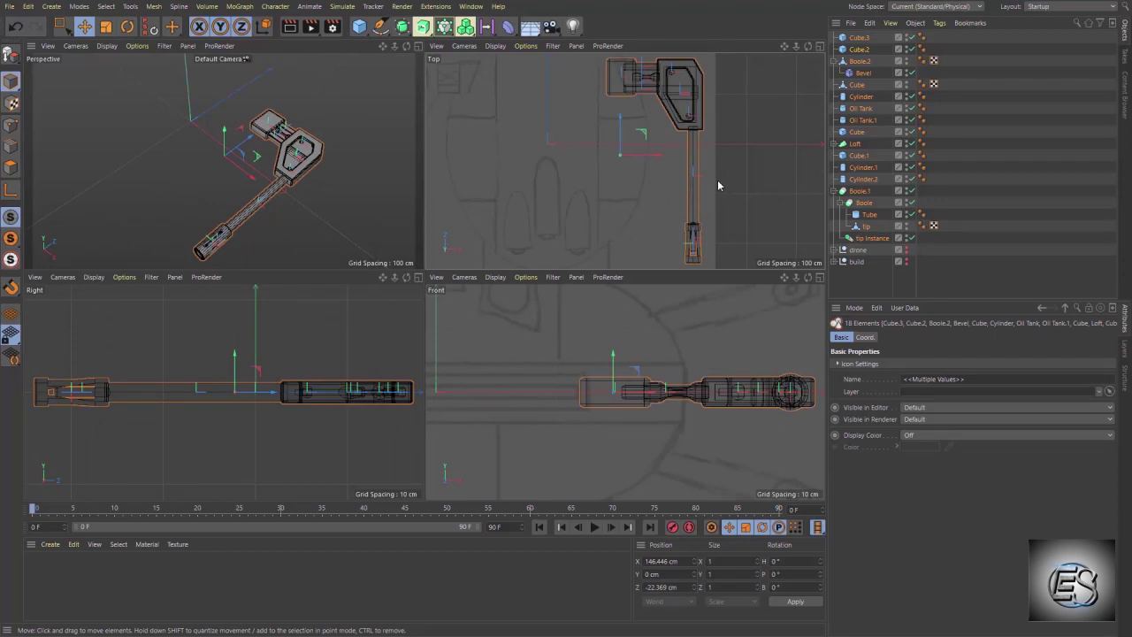
pyautogui.hotkey('alt', 'g')
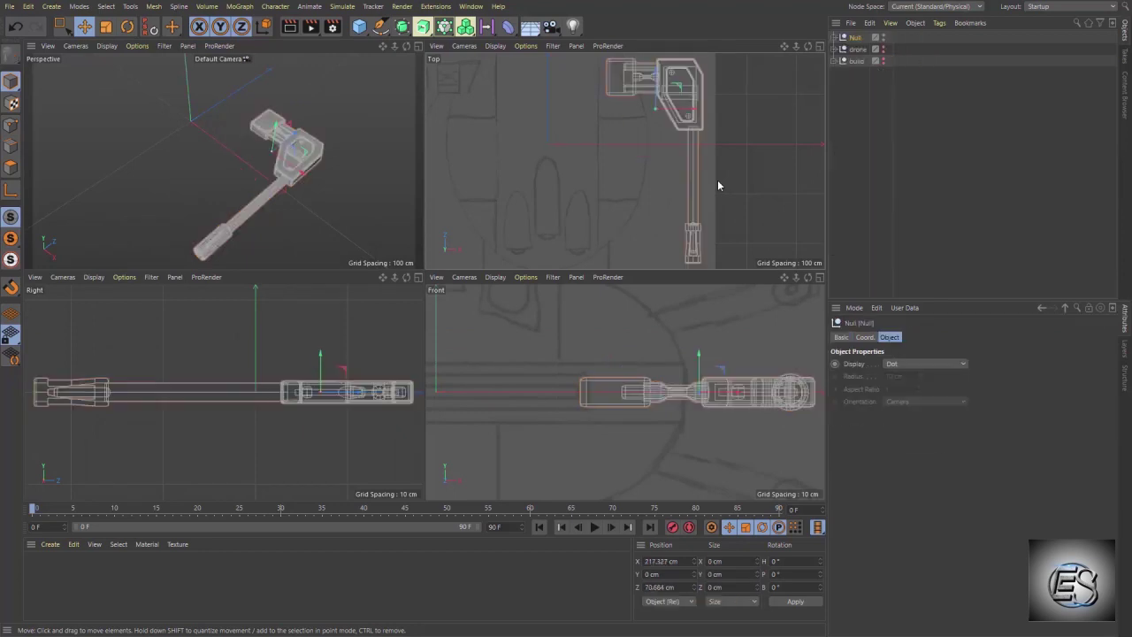
pyautogui.doubleClick(853, 38)
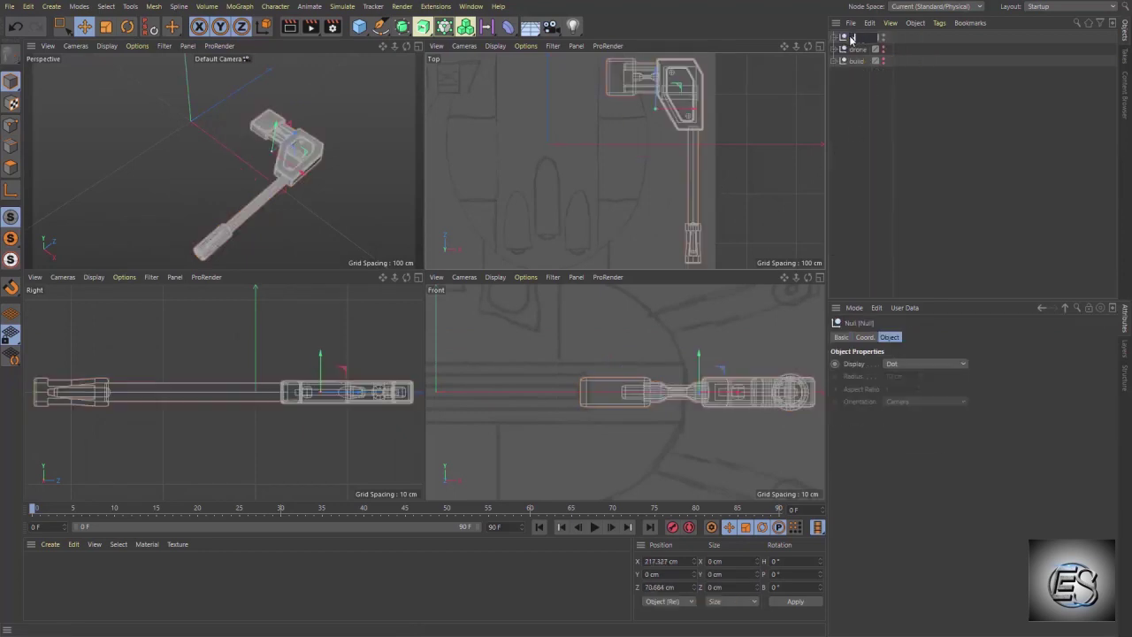
pyautogui.write('arm')
pyautogui.press('Return')
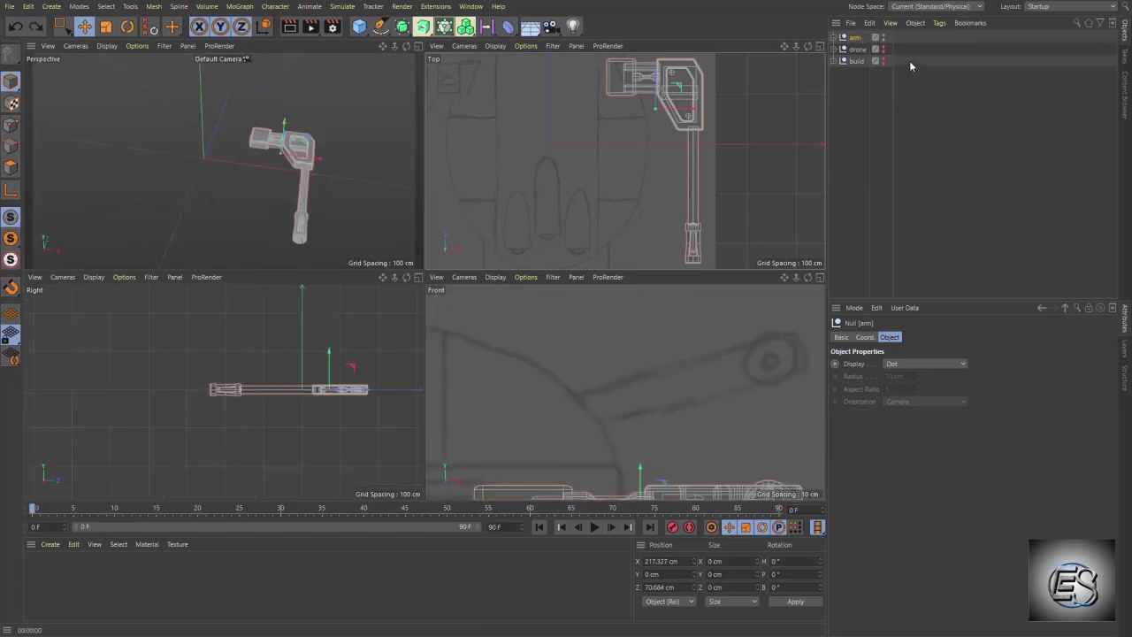
# - Unhide the drone body, tilt the arm to -15° B, and raise it beside the hull
pyautogui.click(883, 47)
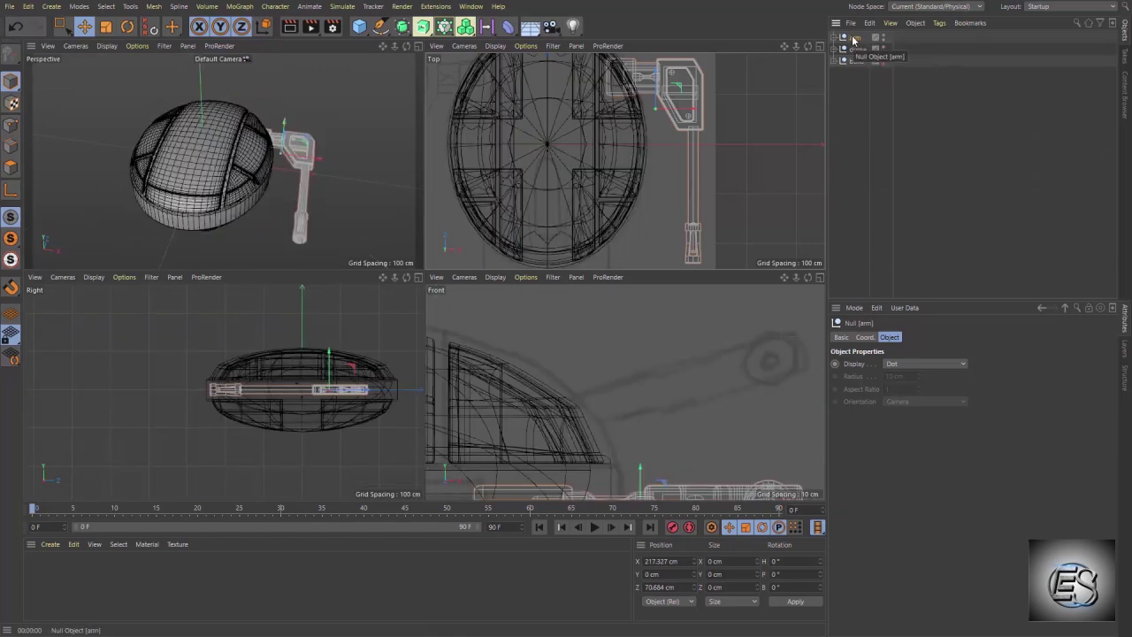
pyautogui.press('r')
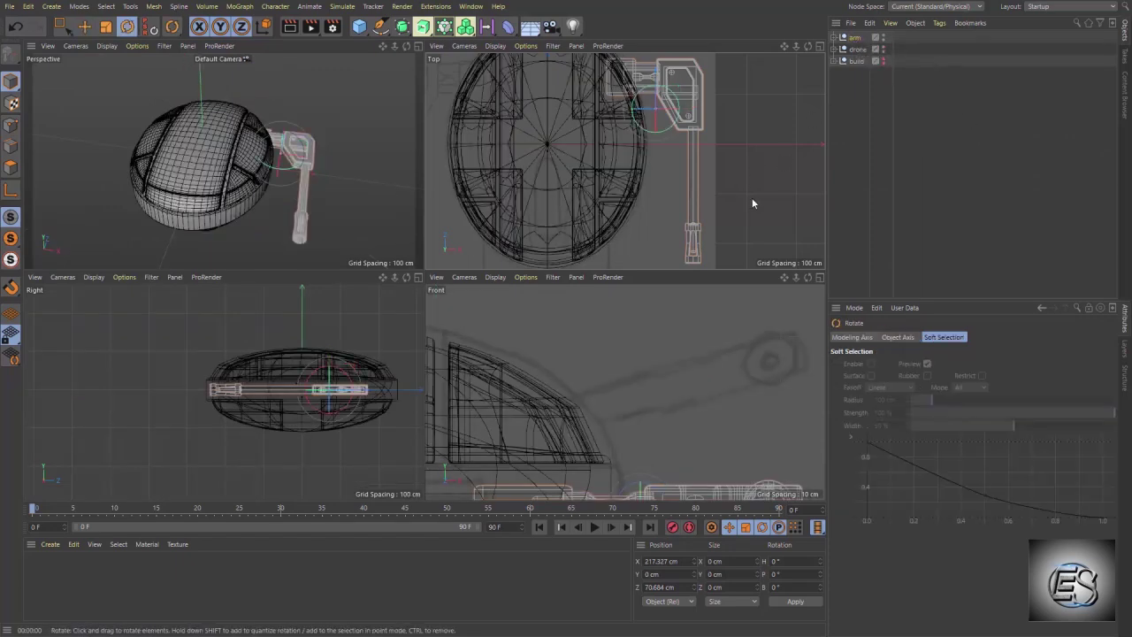
pyautogui.click(774, 586)
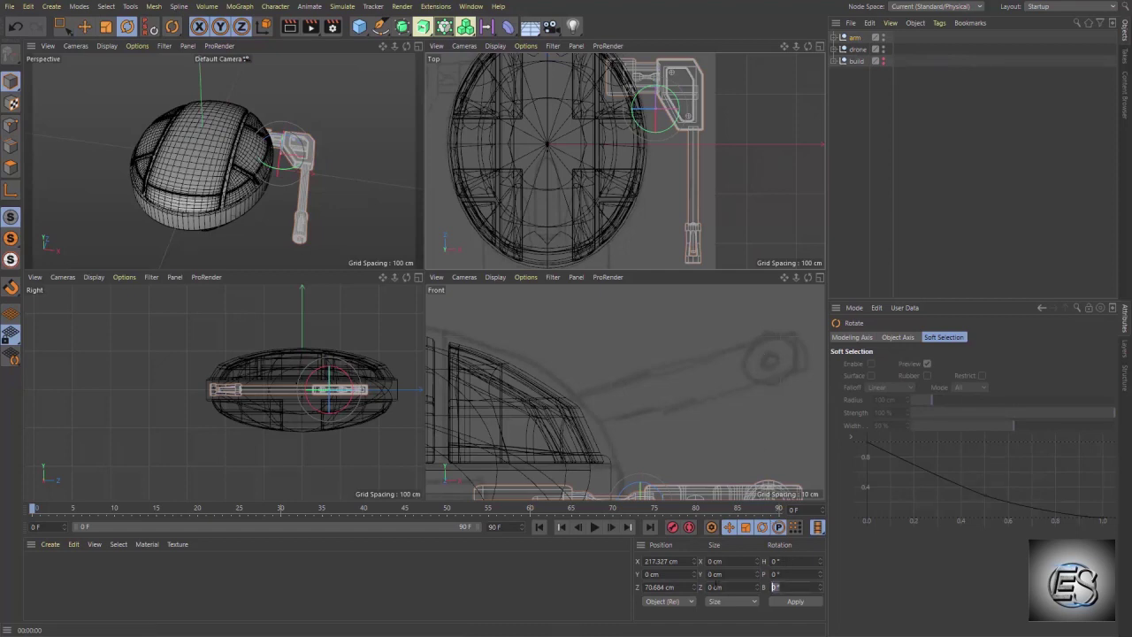
pyautogui.write('-15')
pyautogui.press('Return')
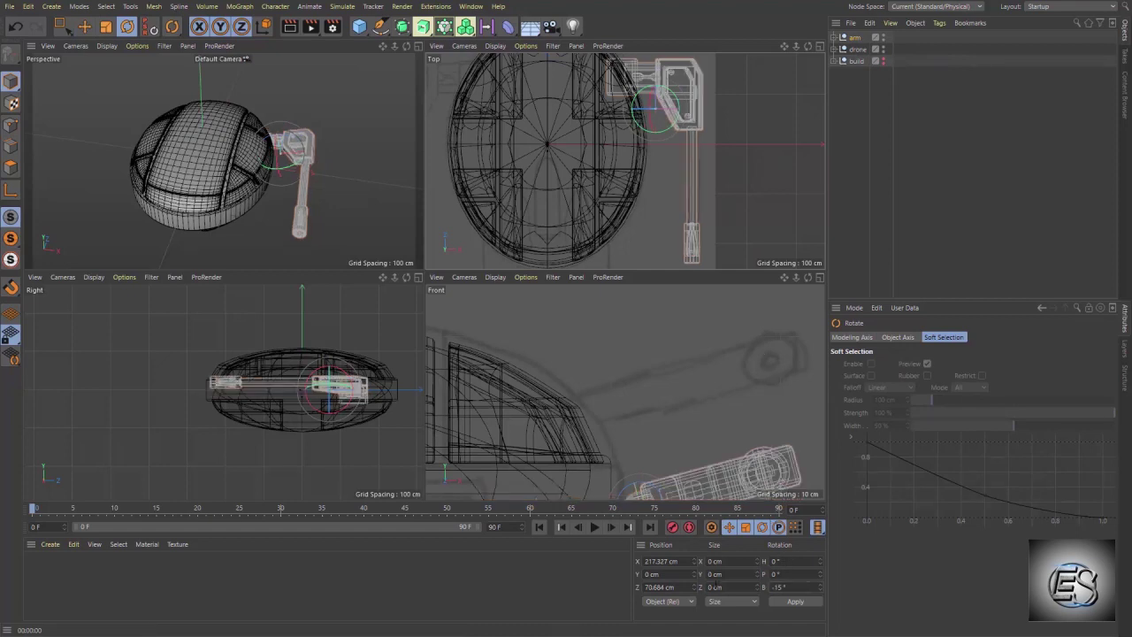
pyautogui.press('e')
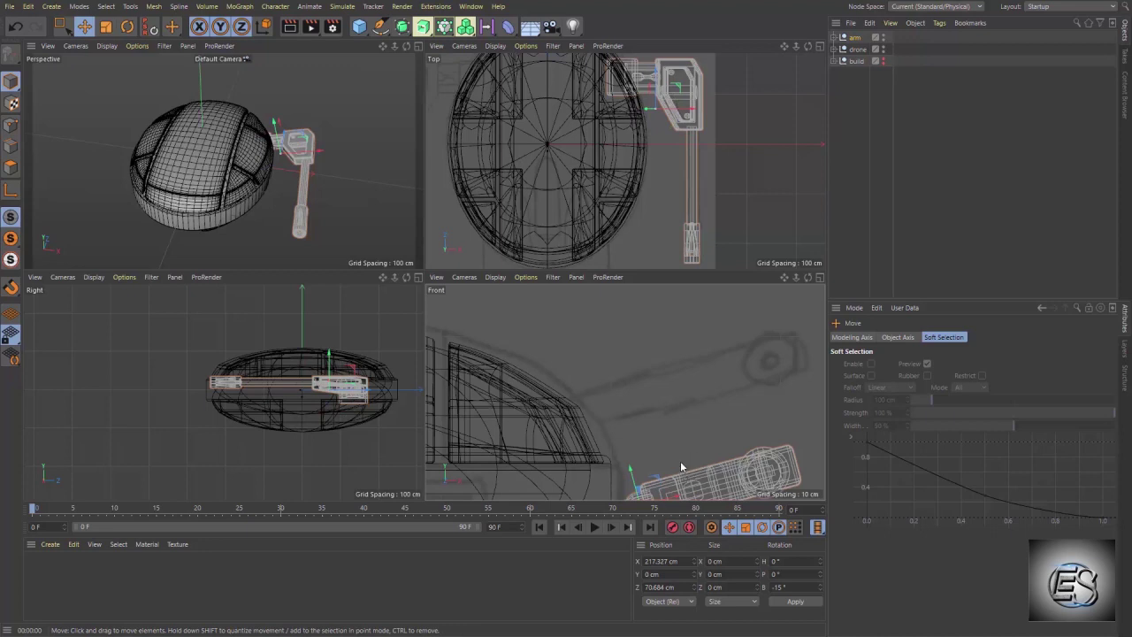
pyautogui.moveTo(680, 461); pyautogui.dragTo(683, 337)
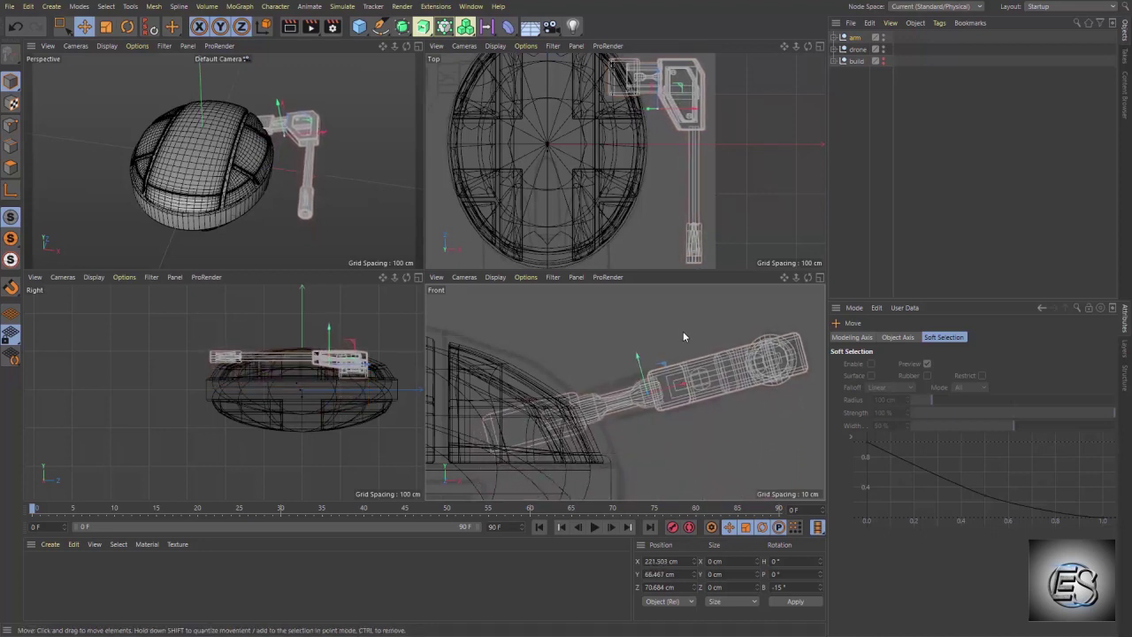
pyautogui.keyDown('alt'); pyautogui.moveTo(396, 175); pyautogui.dragTo(156, 98); pyautogui.keyUp('alt')
pyautogui.scroll(5, 211, 157)
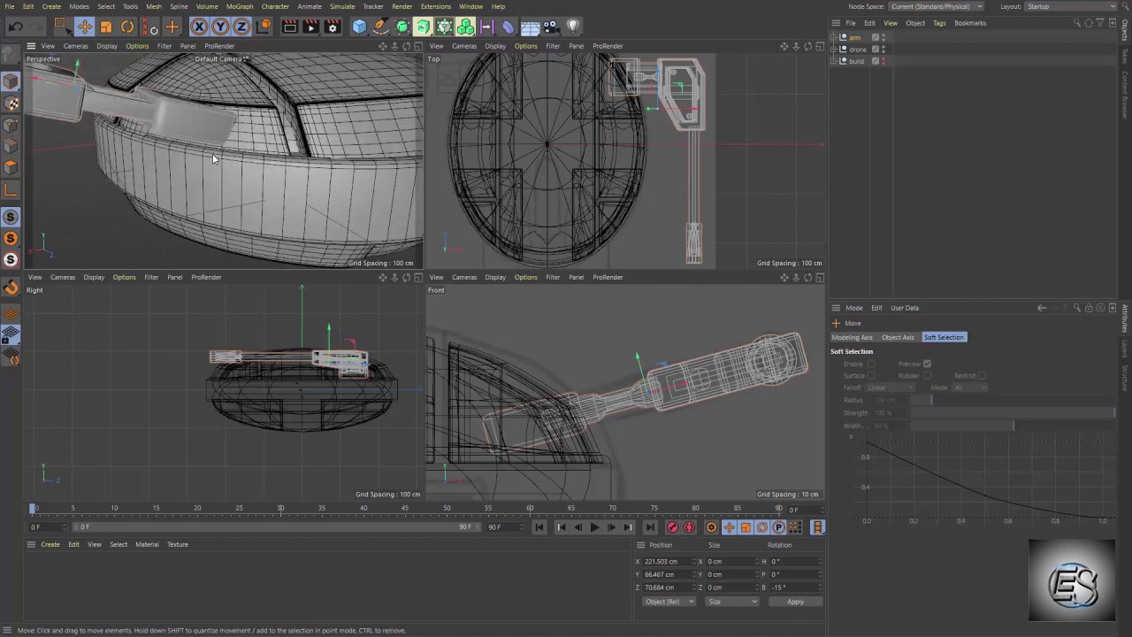
pyautogui.moveTo(245, 152)
pyautogui.keyDown('alt'); pyautogui.mouseDown()
pyautogui.moveTo(245, 182)
pyautogui.moveTo(266, 185)
pyautogui.moveTo(227, 184)
pyautogui.mouseUp(); pyautogui.keyUp('alt')
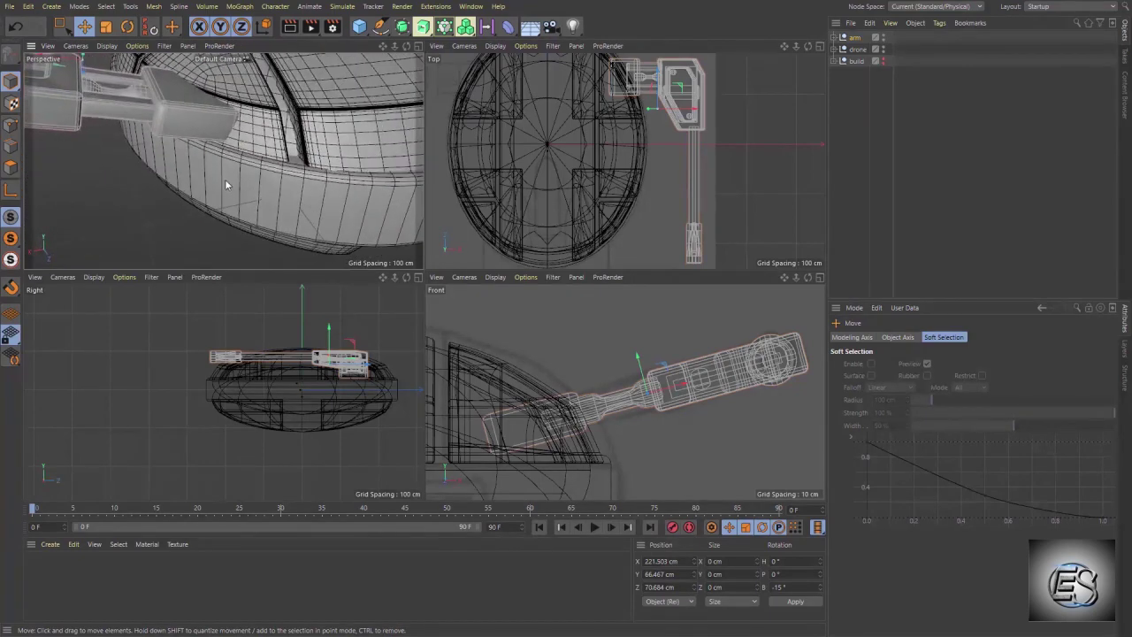
# - Widen the Cube.3 mounting block along X from 57.685 cm to 68.767 cm
pyautogui.click(218, 131)
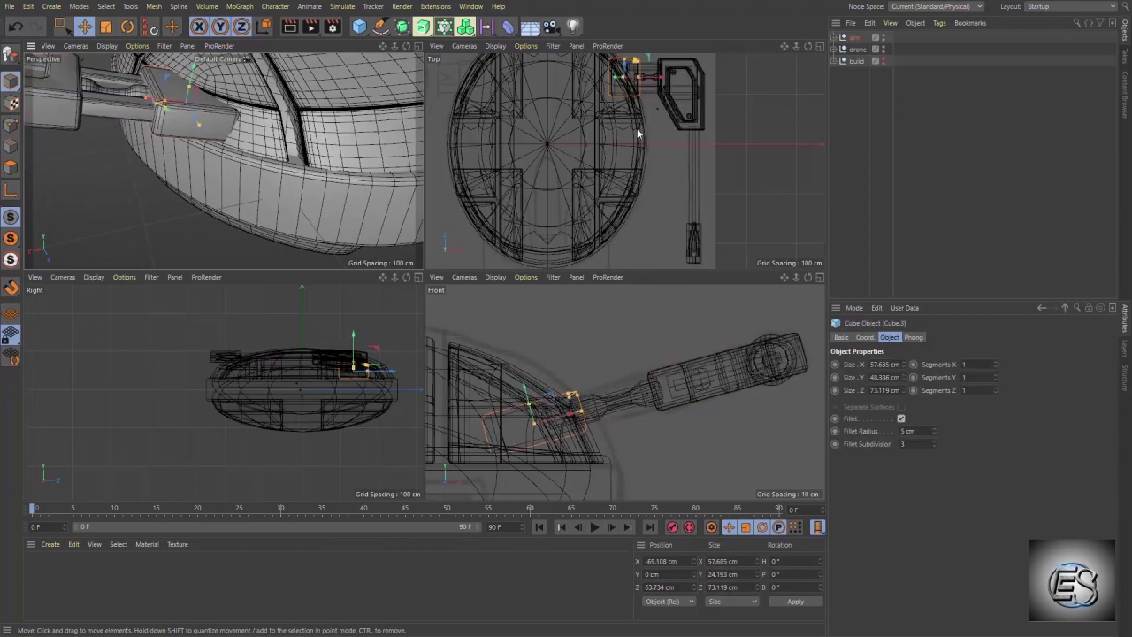
pyautogui.press('o')
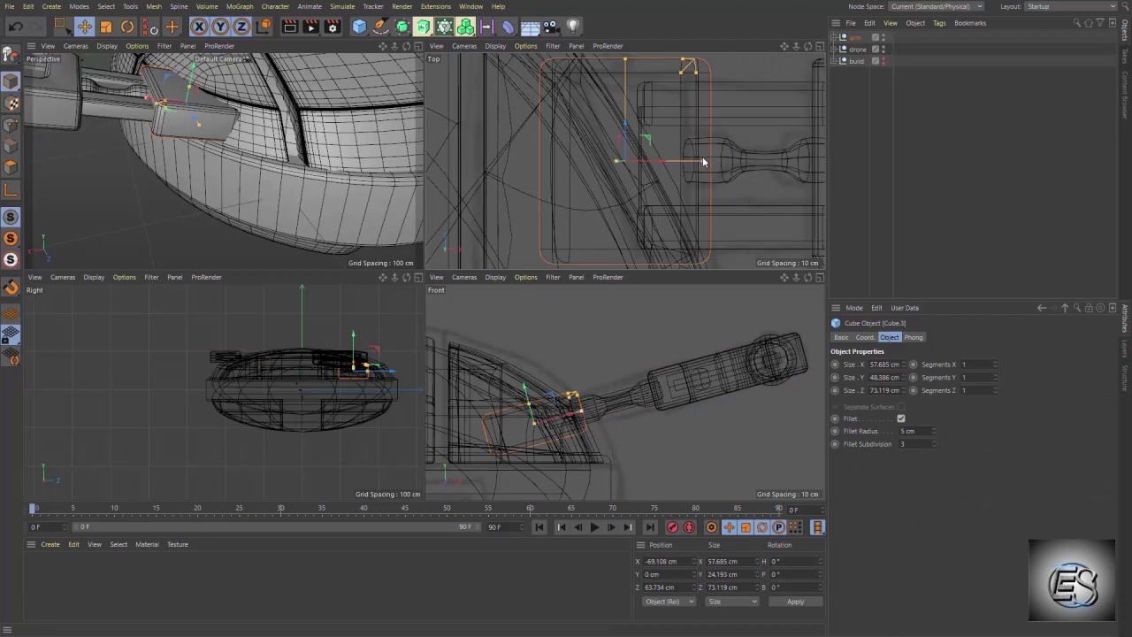
pyautogui.moveTo(703, 161)
pyautogui.mouseDown()
pyautogui.moveTo(718, 161)
pyautogui.moveTo(638, 162)
pyautogui.mouseUp()
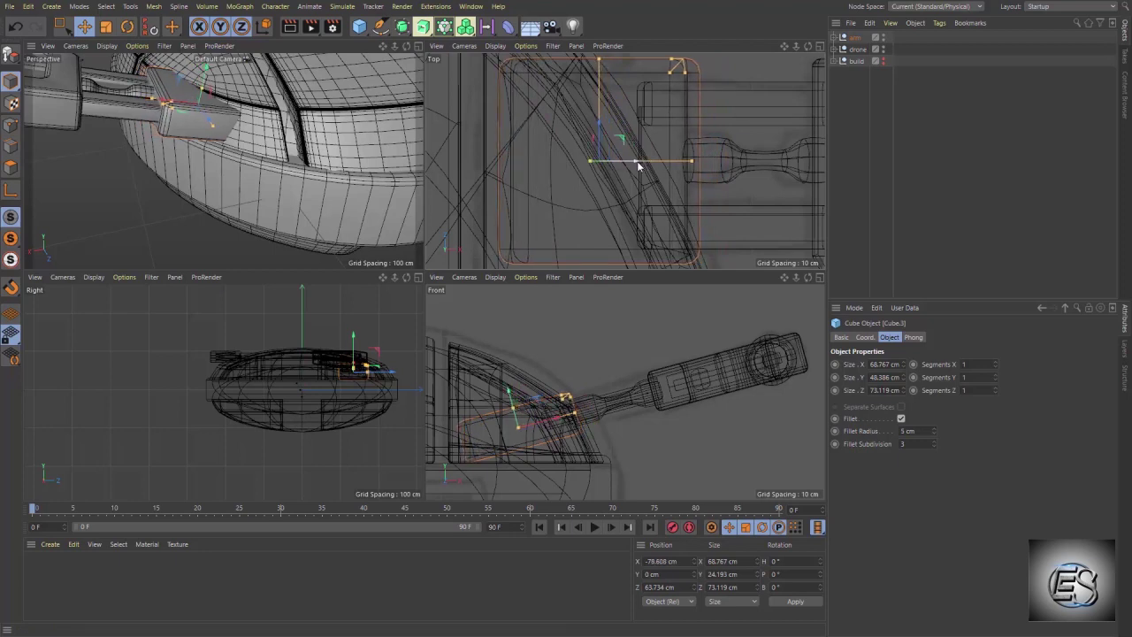
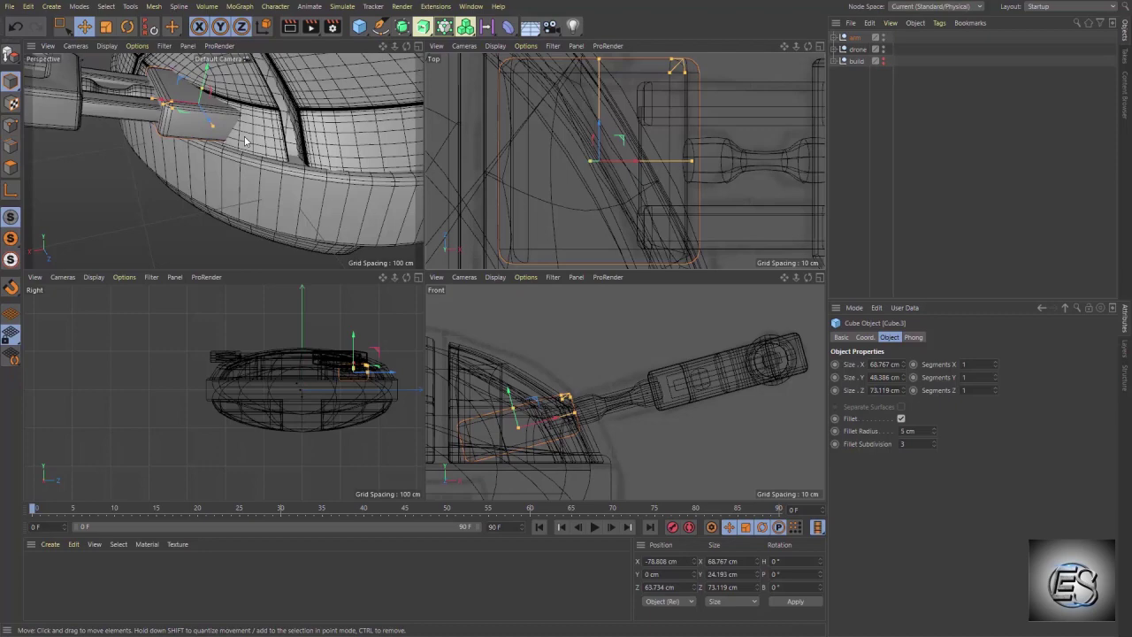
# - Mirror the arm by nesting it under a new Symmetry object
pyautogui.moveTo(245, 142)
pyautogui.keyDown('alt'); pyautogui.mouseDown()
pyautogui.moveTo(417, 128)
pyautogui.moveTo(159, 138)
pyautogui.mouseUp(); pyautogui.keyUp('alt')
pyautogui.press('h')
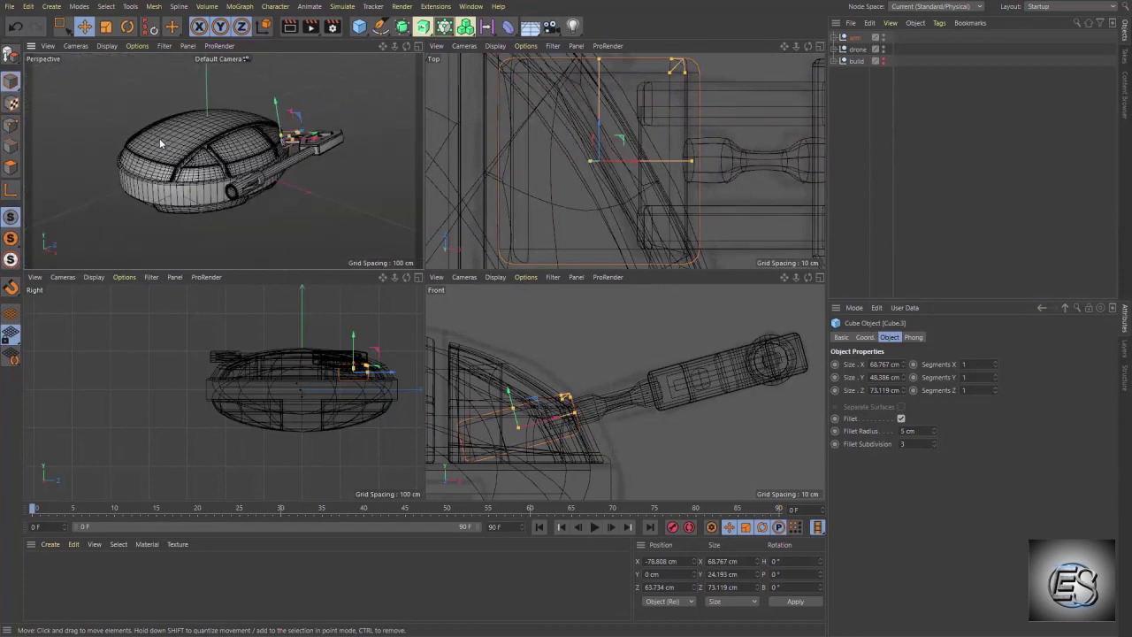
pyautogui.click(309, 141)
pyautogui.click(403, 26)
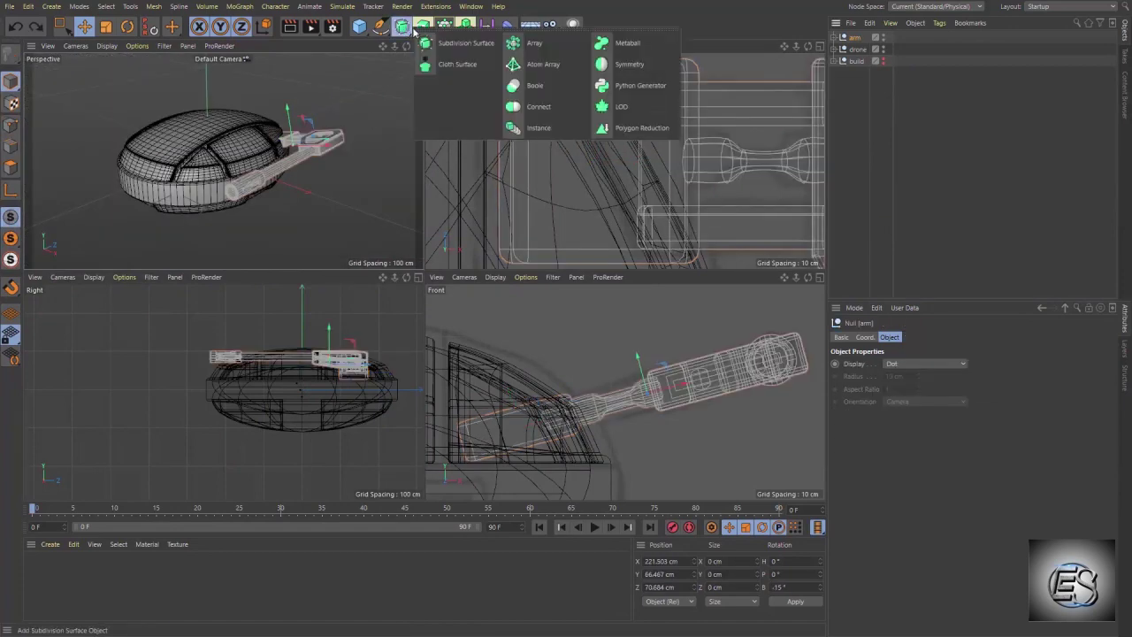
pyautogui.click(617, 65)
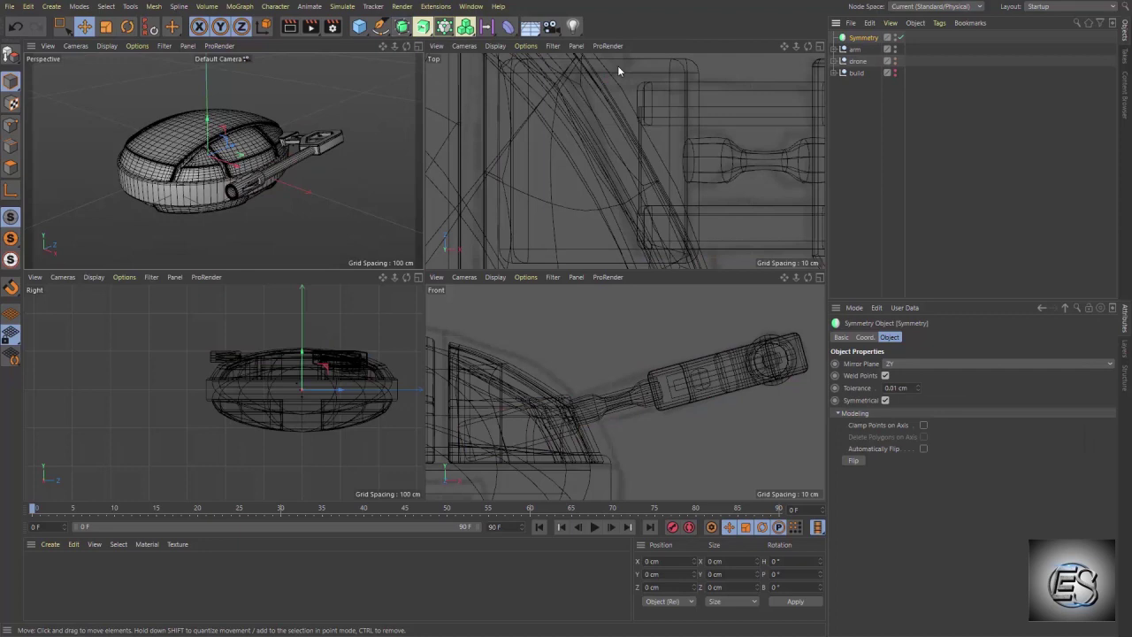
pyautogui.moveTo(856, 50); pyautogui.dragTo(867, 39)
# - Wrap the Symmetry in a second Symmetry mirrored across XZ, giving four arms
pyautogui.click(860, 39)
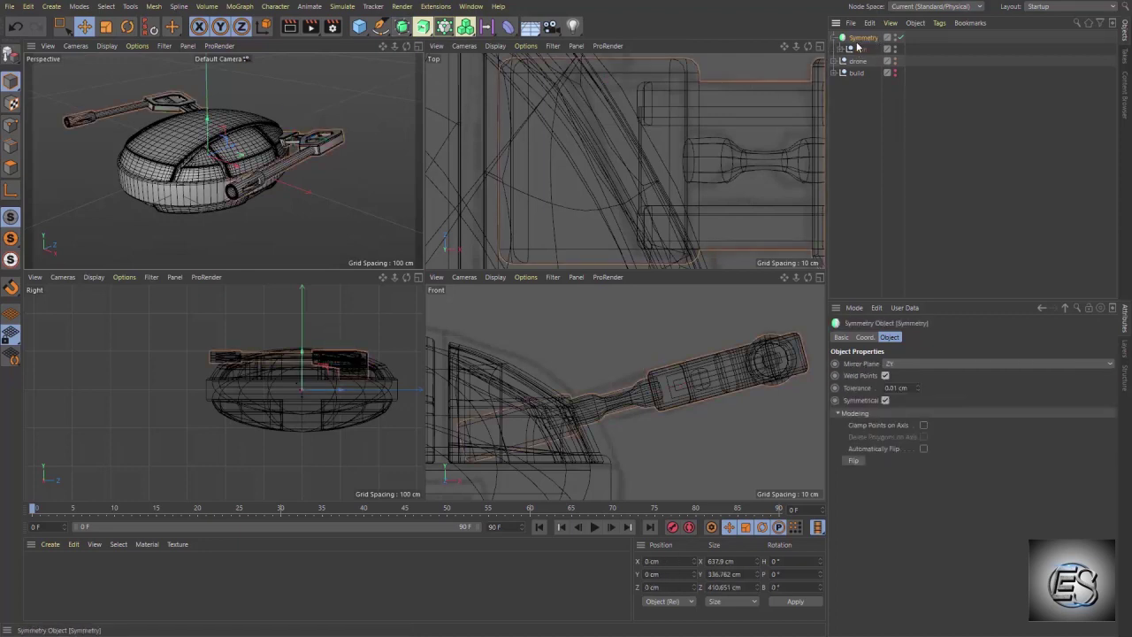
pyautogui.click(410, 33)
pyautogui.keyDown('alt'); pyautogui.click(630, 65); pyautogui.keyUp('alt')
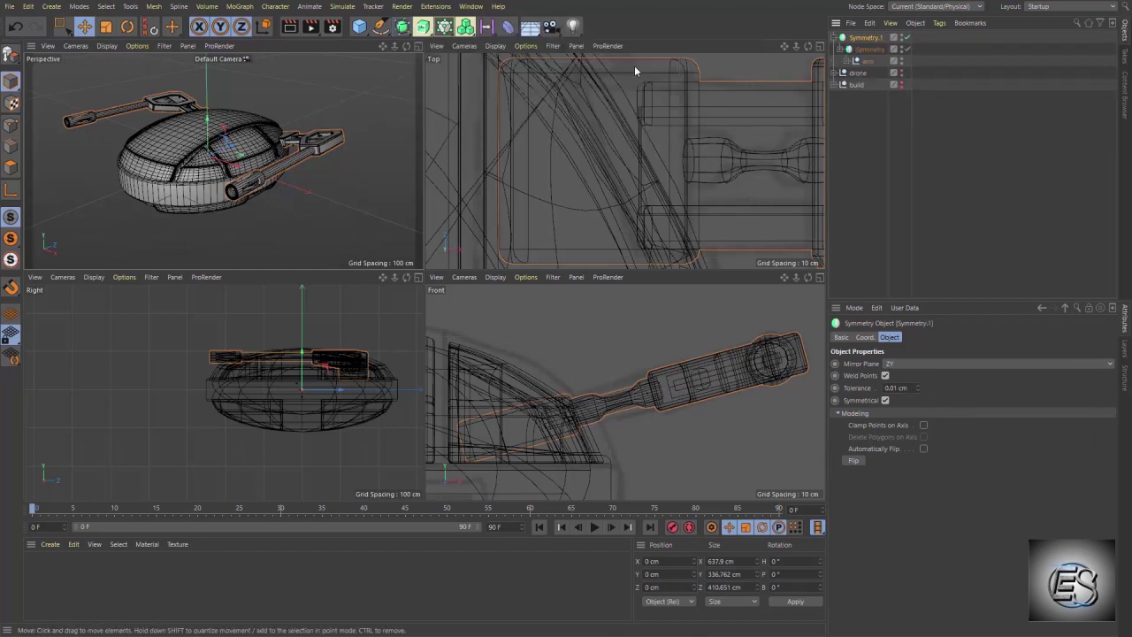
pyautogui.click(909, 362)
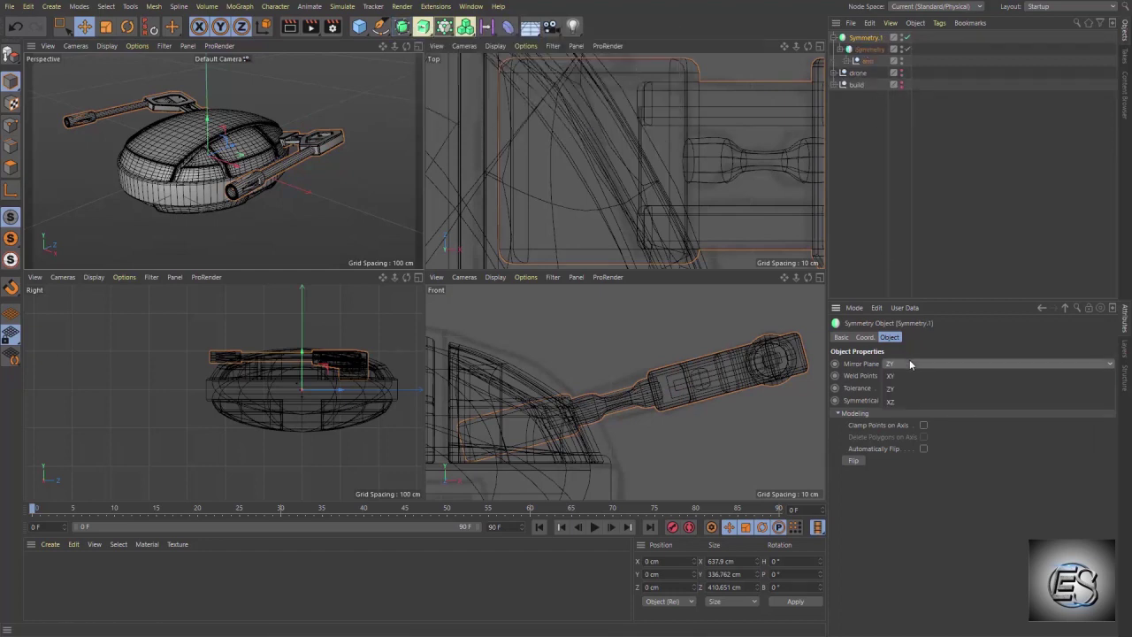
pyautogui.click(906, 401)
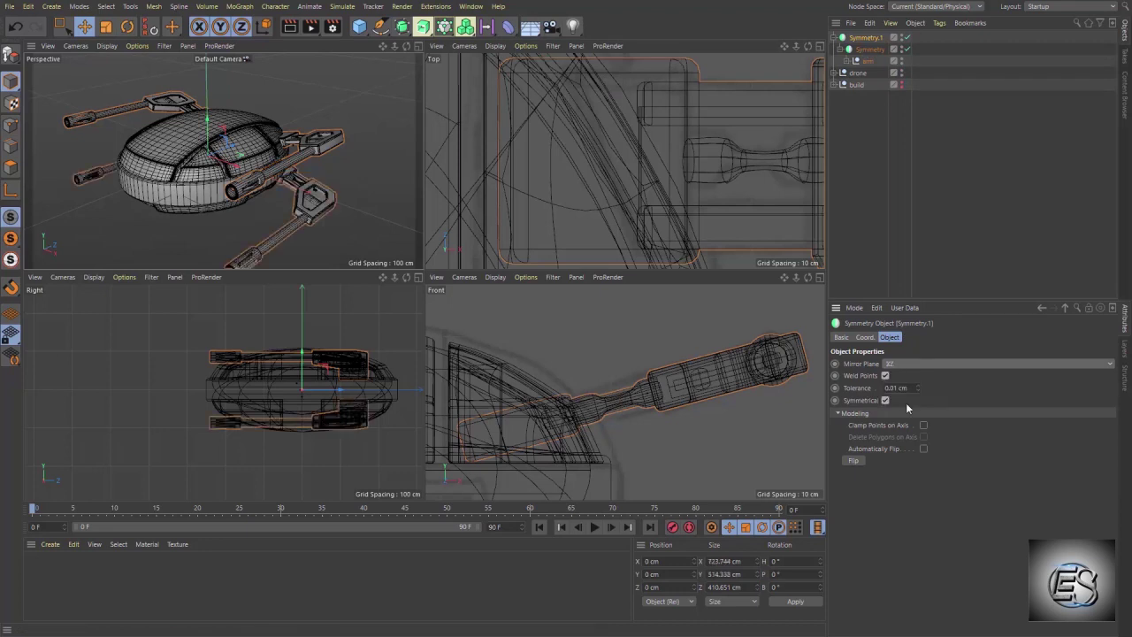
pyautogui.keyDown('alt'); pyautogui.moveTo(345, 196); pyautogui.dragTo(366, 195); pyautogui.keyUp('alt')
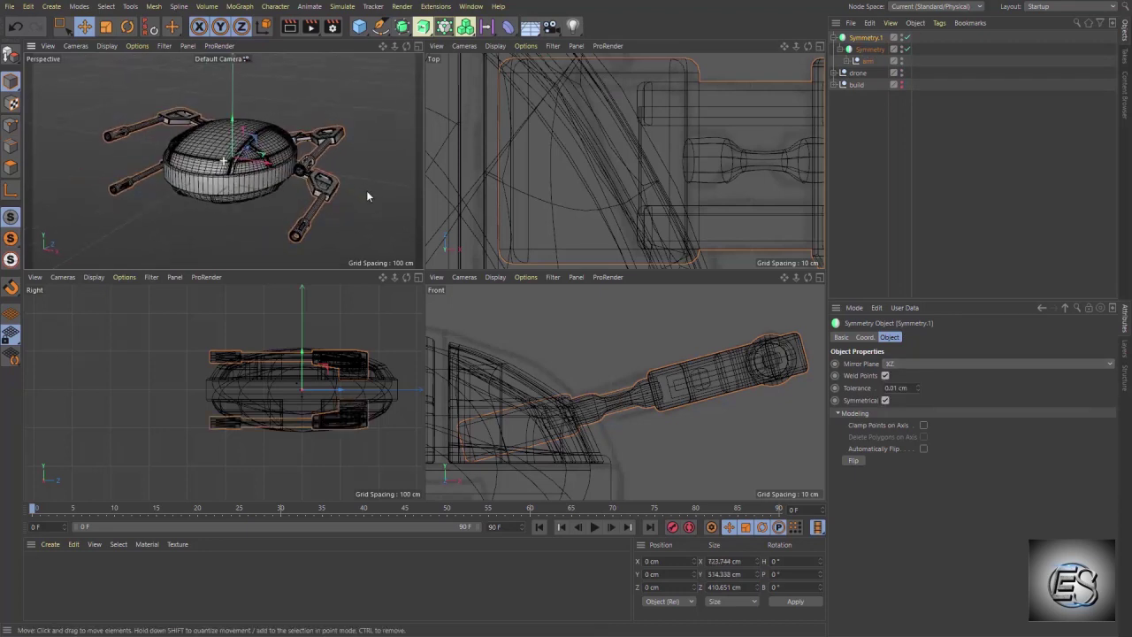
pyautogui.hotkey('ctrl', 'r')
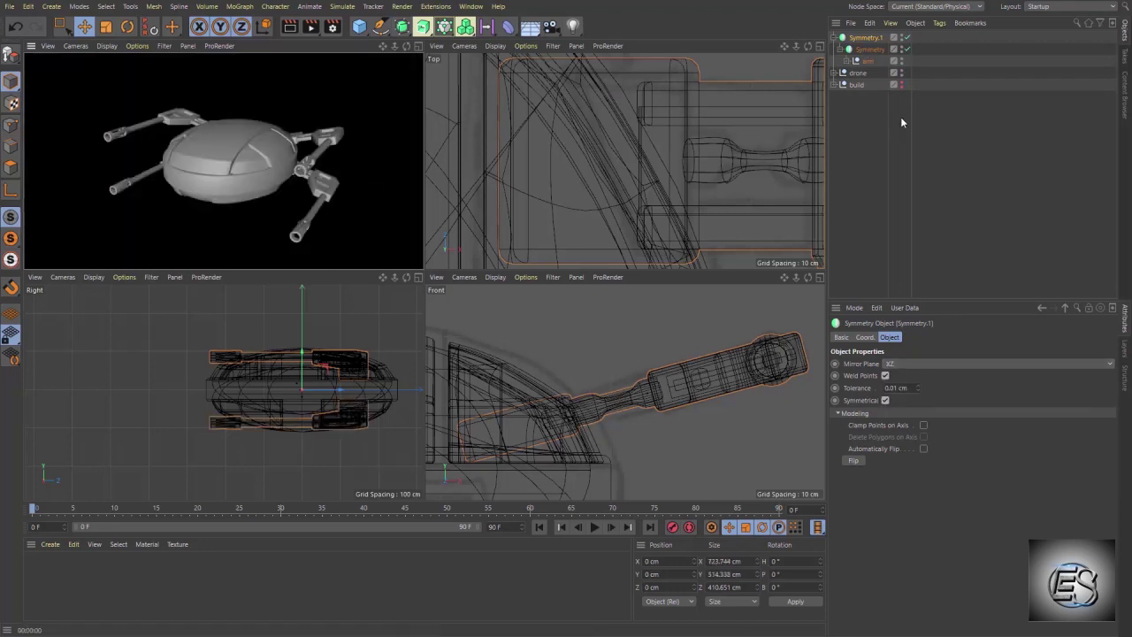
# - Rename the outer Symmetry 'arms' and nest it inside the drone group
pyautogui.doubleClick(863, 38)
pyautogui.write('arms')
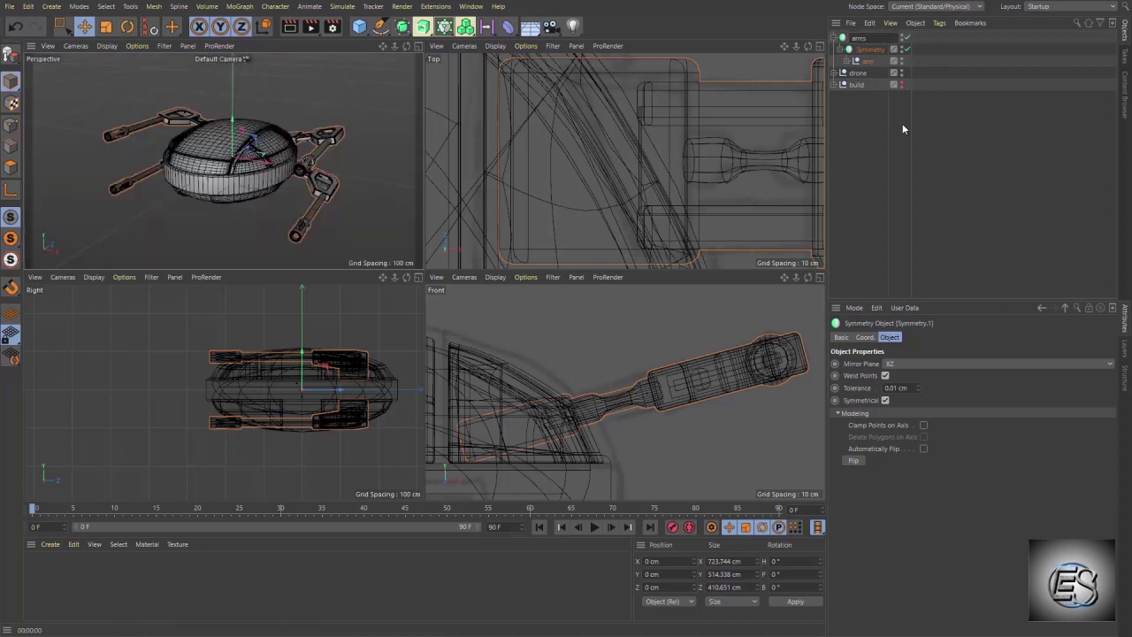
pyautogui.press('Return')
pyautogui.click(836, 73)
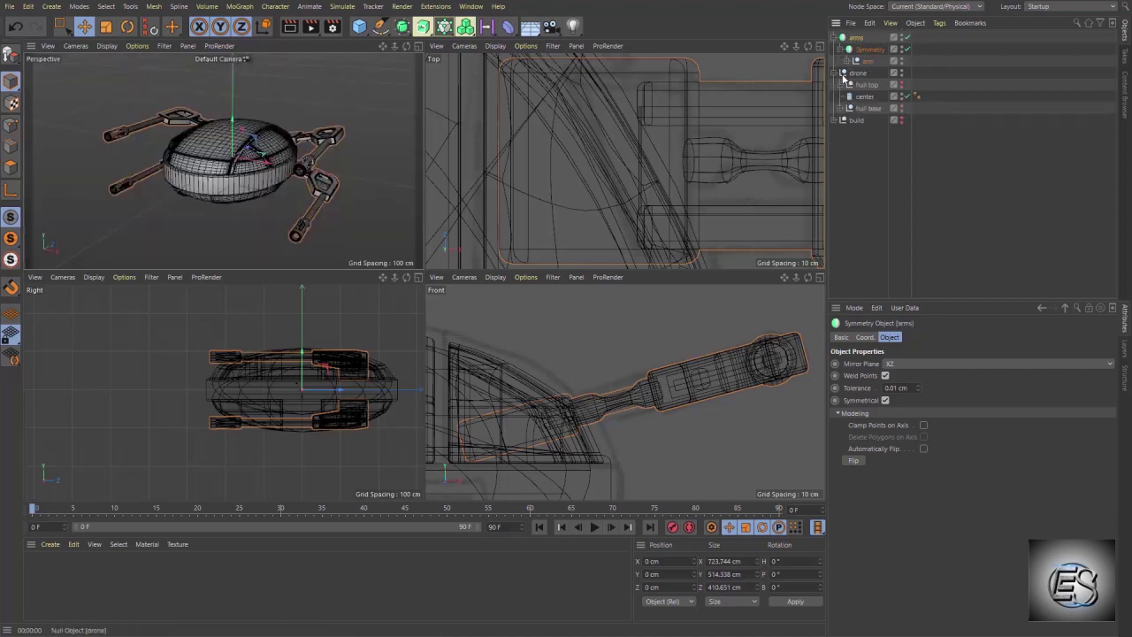
pyautogui.moveTo(858, 40); pyautogui.dragTo(865, 103)
pyautogui.click(839, 72)
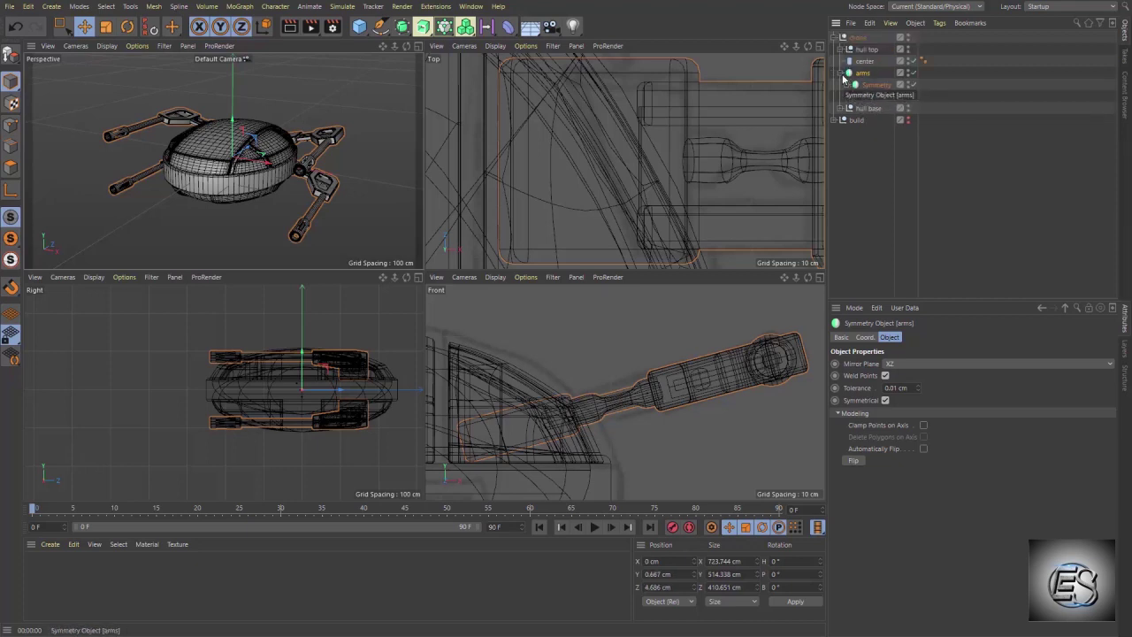
pyautogui.click(874, 164)
pyautogui.click(834, 38)
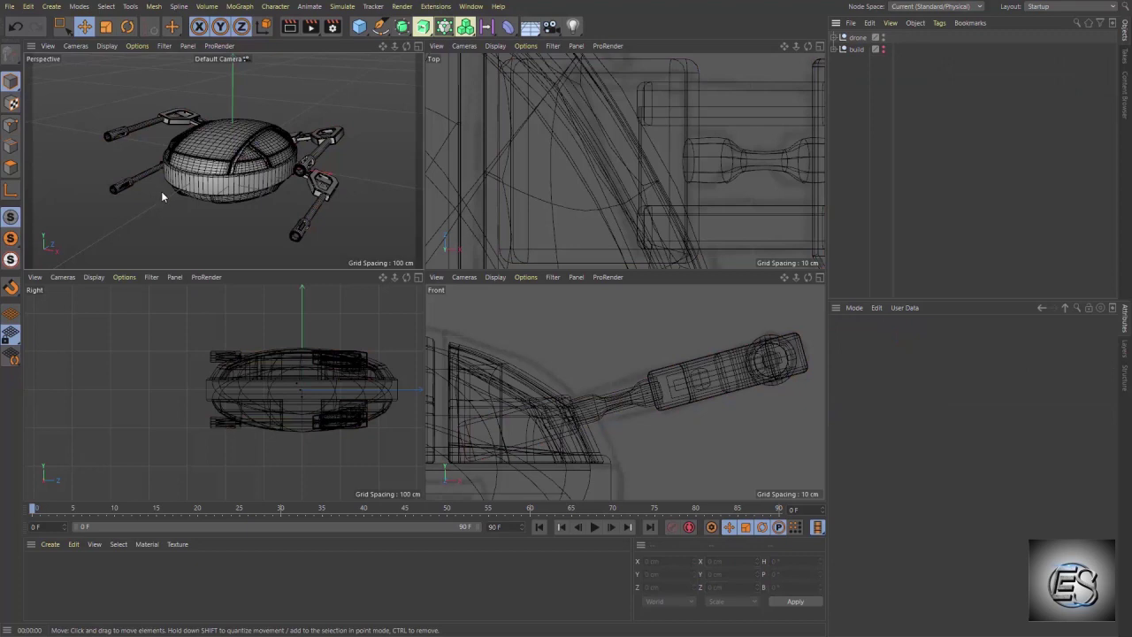
# - Add a Cube, move it toward the drone's front and widen it along X
pyautogui.press('h')
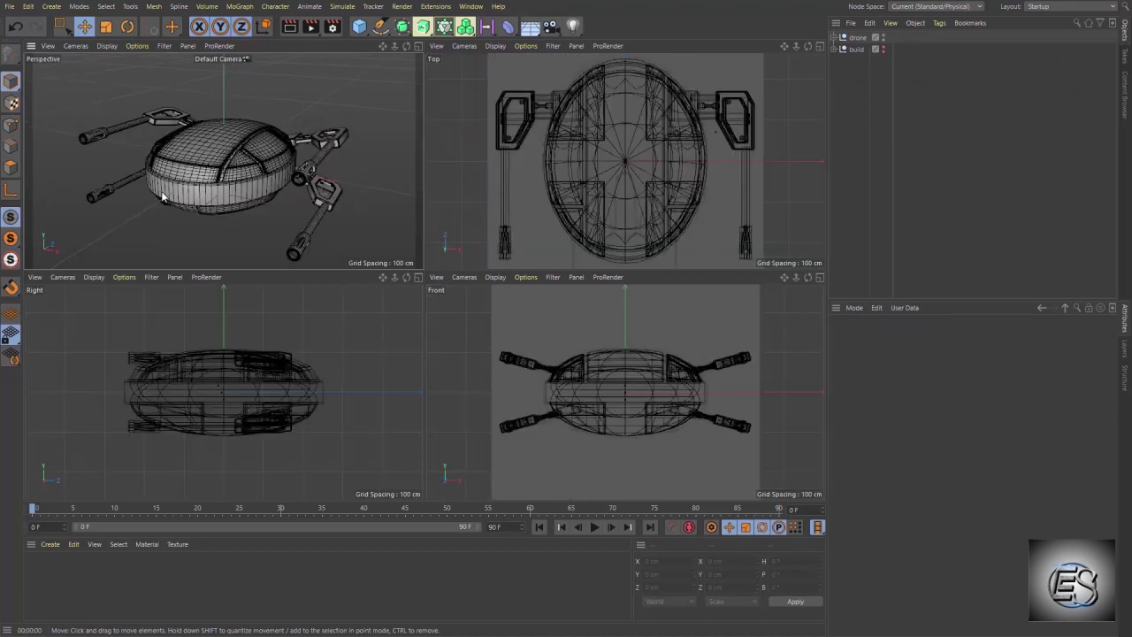
pyautogui.scroll(-1, 631, 125)
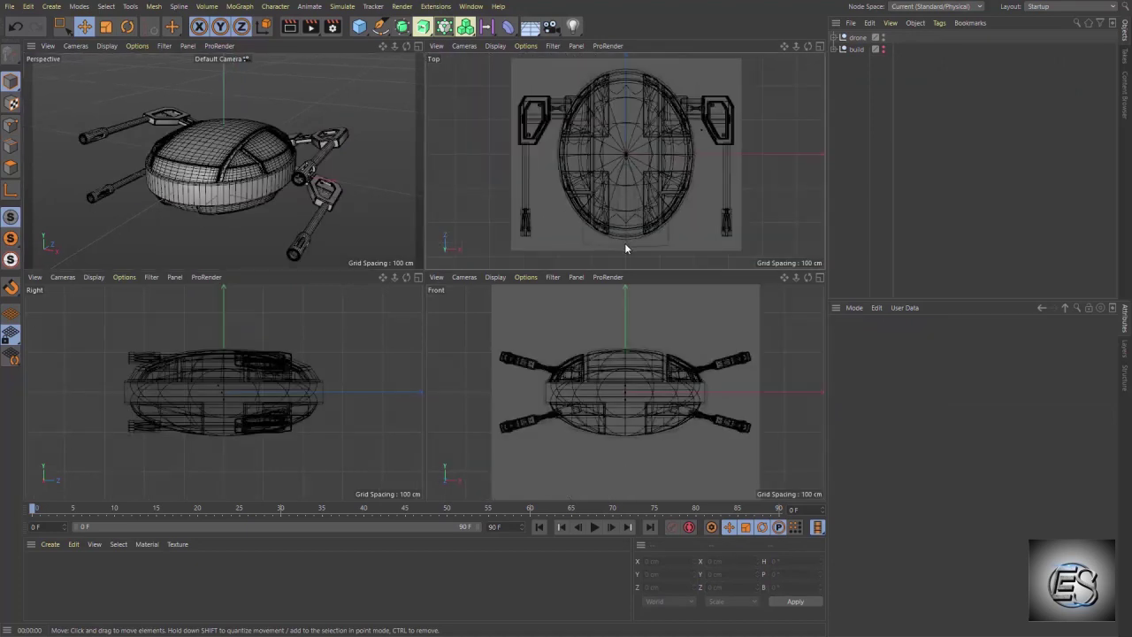
pyautogui.click(360, 27)
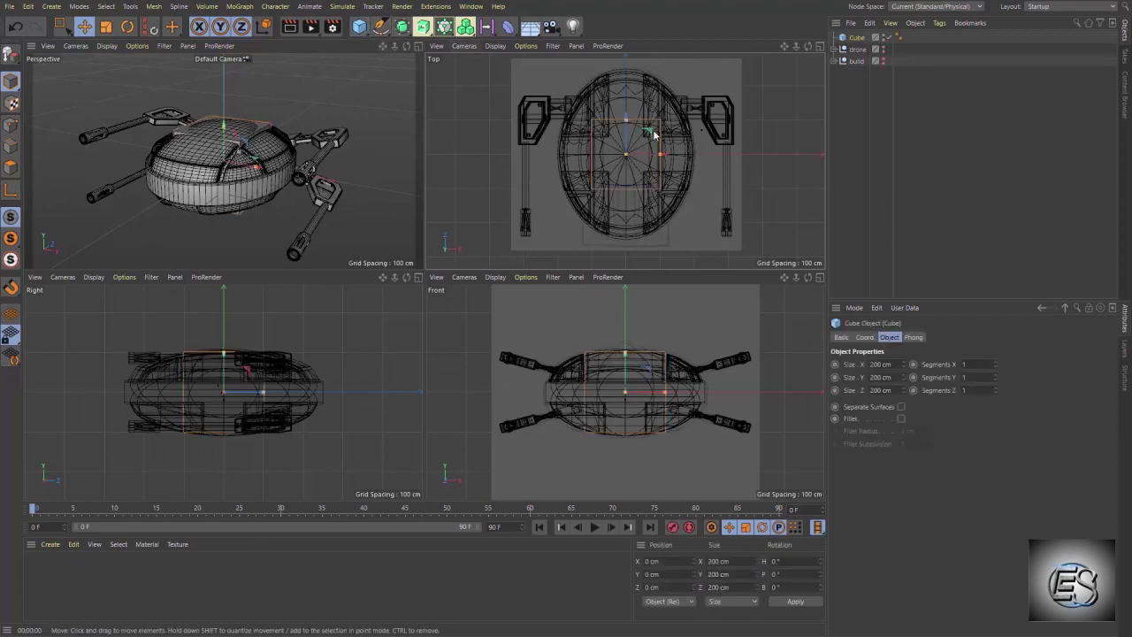
pyautogui.moveTo(626, 134)
pyautogui.mouseDown()
pyautogui.moveTo(625, 212)
pyautogui.moveTo(624, 187)
pyautogui.mouseUp()
pyautogui.middleClick(624, 188)
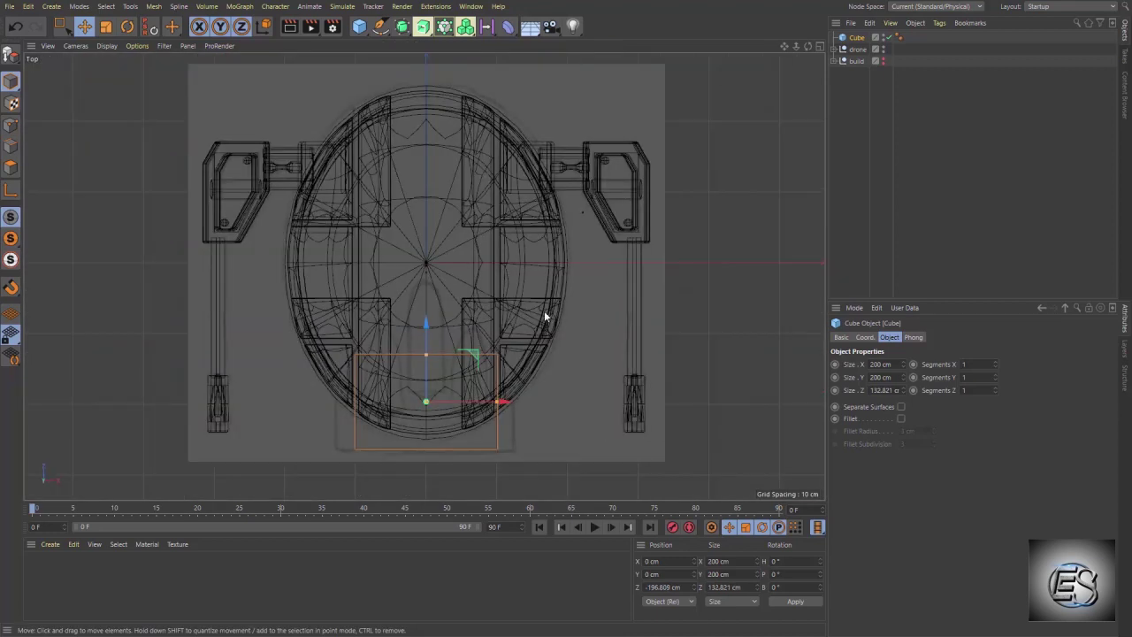
pyautogui.moveTo(499, 401); pyautogui.dragTo(521, 401)
pyautogui.middleClick(597, 480)
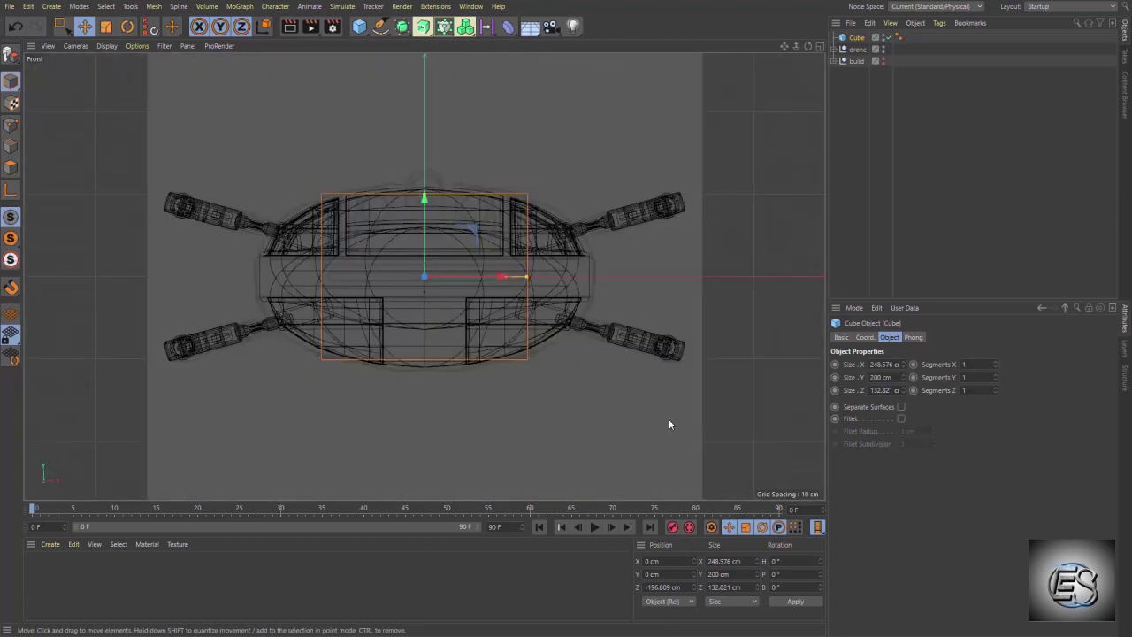
# - With the drone hidden, flatten the cube to about 27 cm with a 5 cm fillet
pyautogui.click(884, 49)
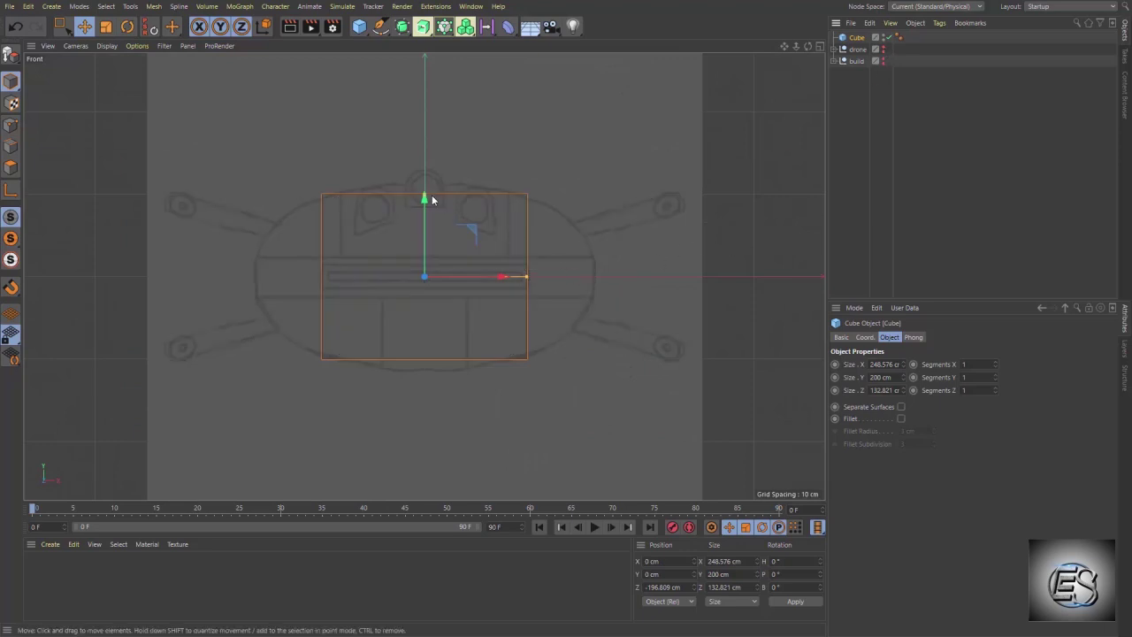
pyautogui.moveTo(425, 195); pyautogui.dragTo(425, 265)
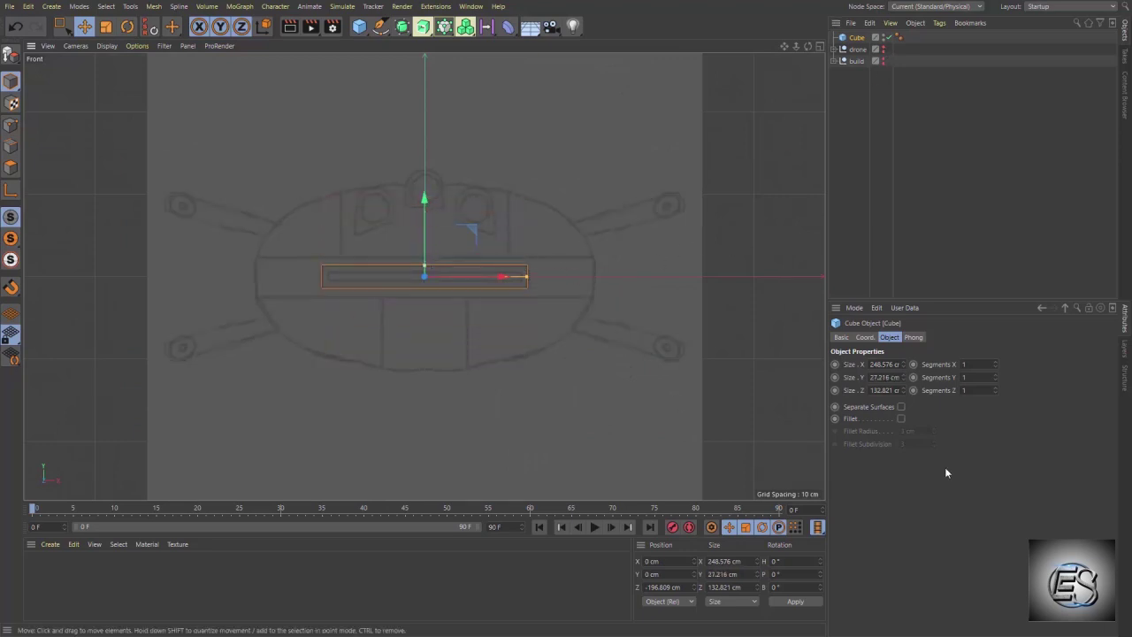
pyautogui.click(900, 419)
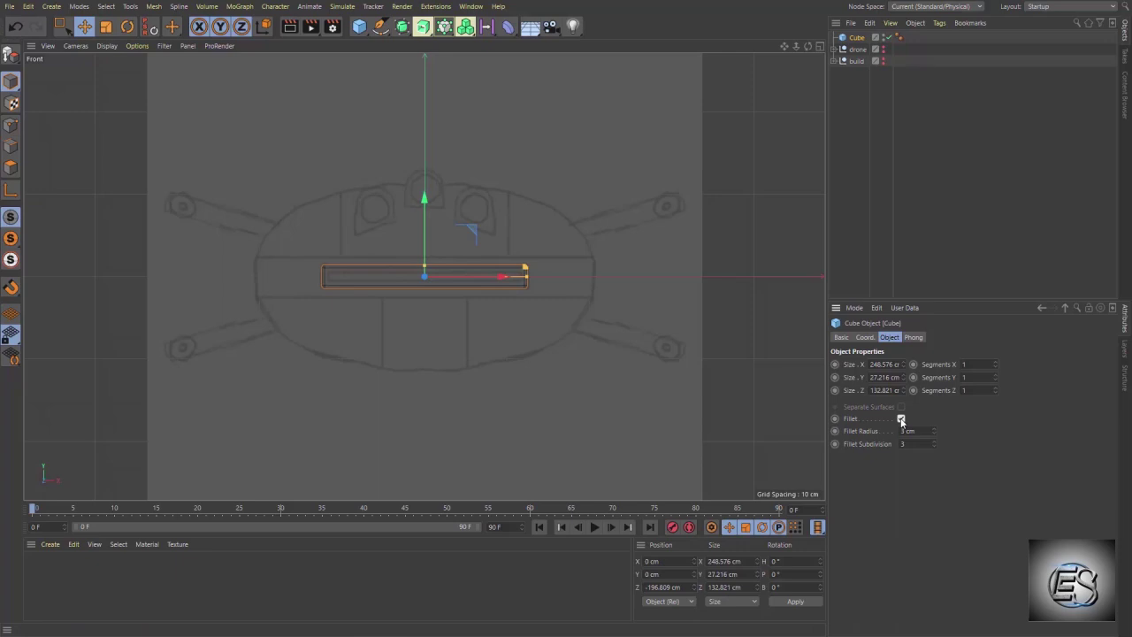
pyautogui.moveTo(933, 430); pyautogui.dragTo(932, 438)
pyautogui.middleClick(609, 353)
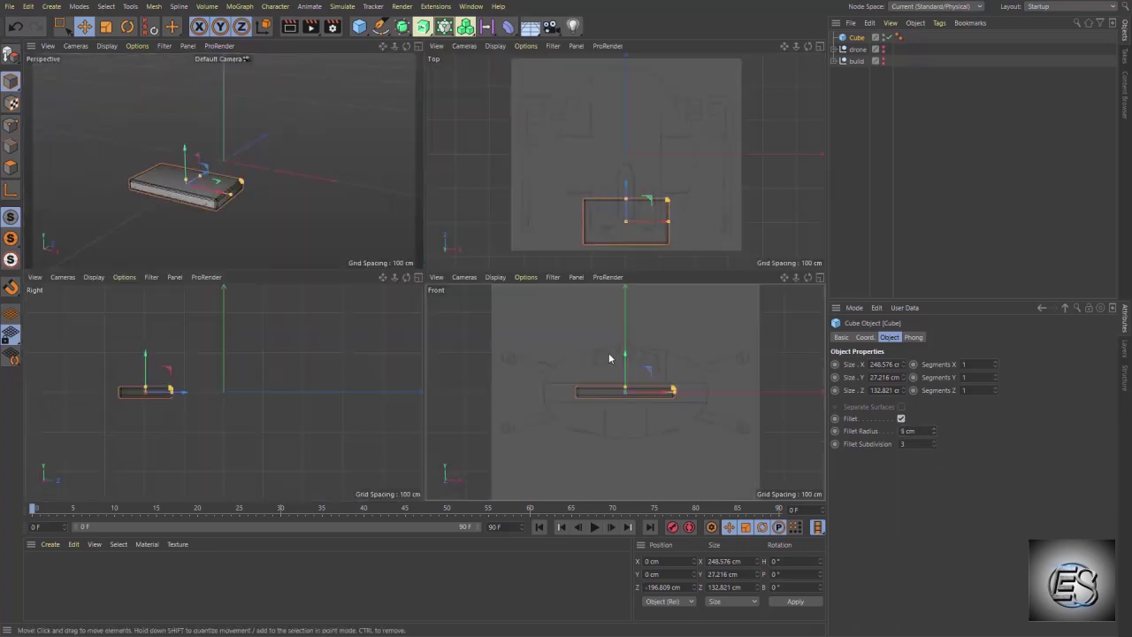
pyautogui.click(884, 51)
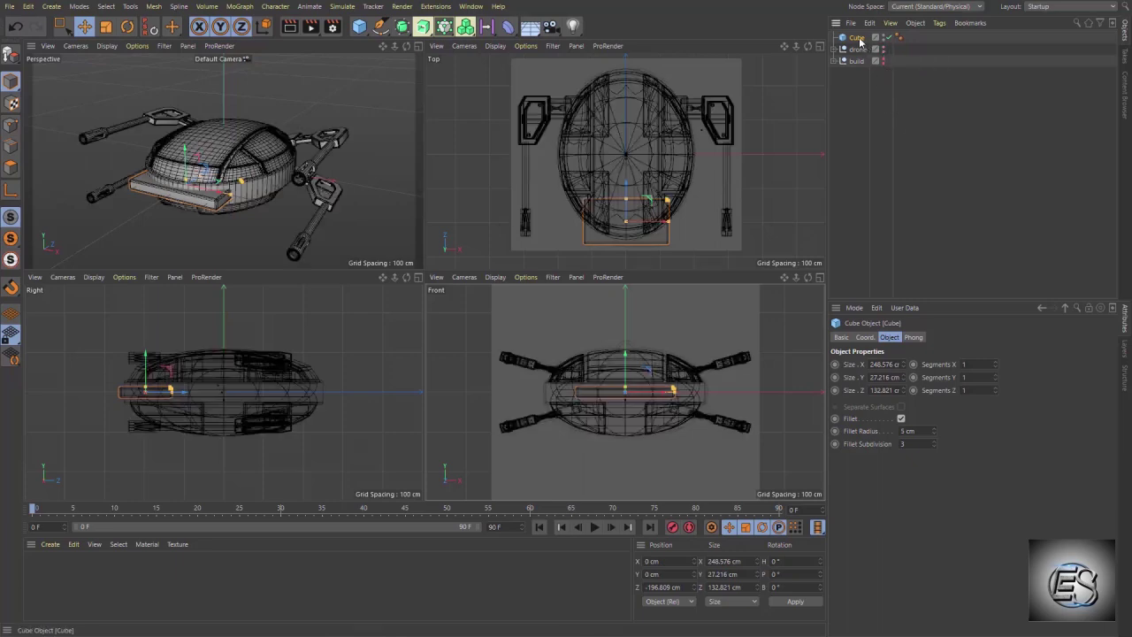
# - Duplicate the cube as Cube.1, reshape it to 235.723 × 16.257 × 32.514 cm at Z −268.416
pyautogui.keyDown('ctrl'); pyautogui.moveTo(856, 38); pyautogui.dragTo(860, 44); pyautogui.keyUp('ctrl')
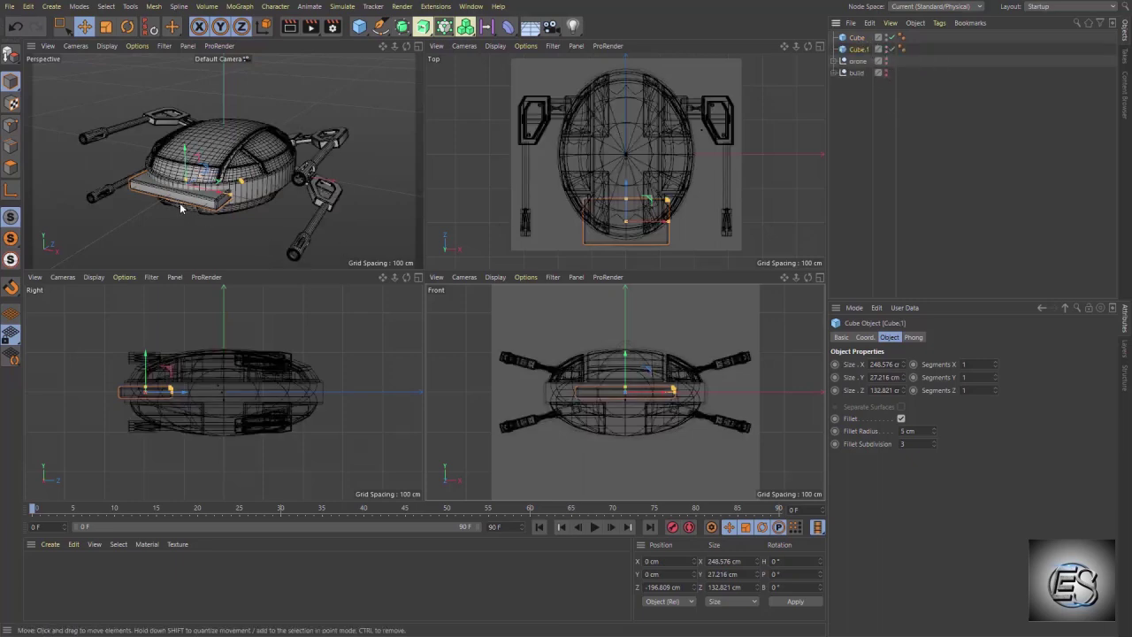
pyautogui.scroll(2, 176, 204)
pyautogui.scroll(2, 176, 203)
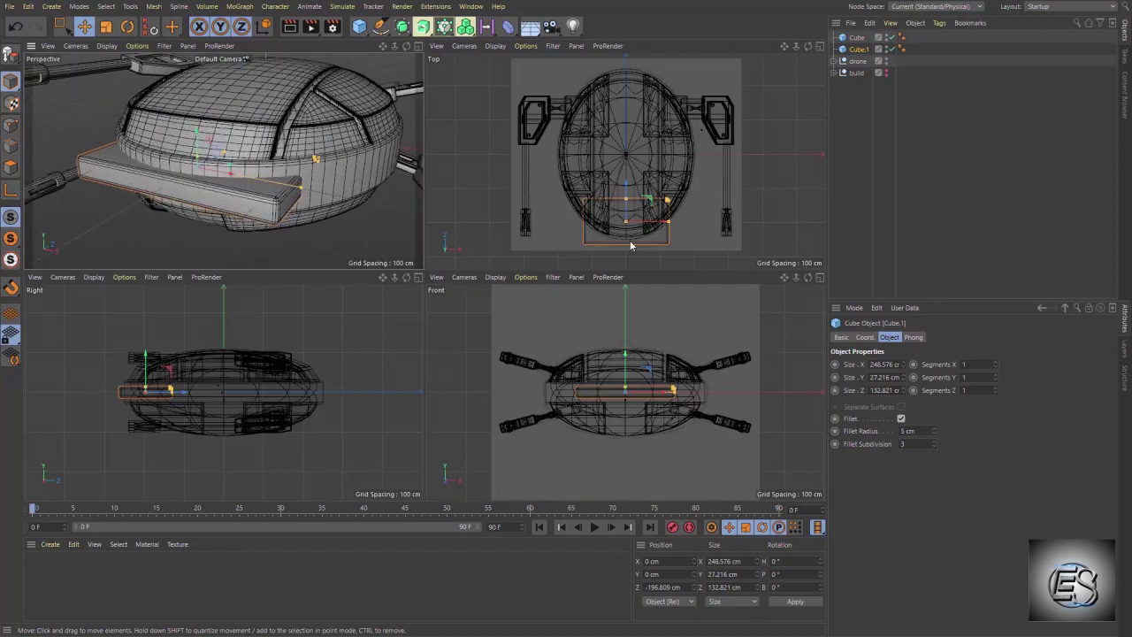
pyautogui.press('o')
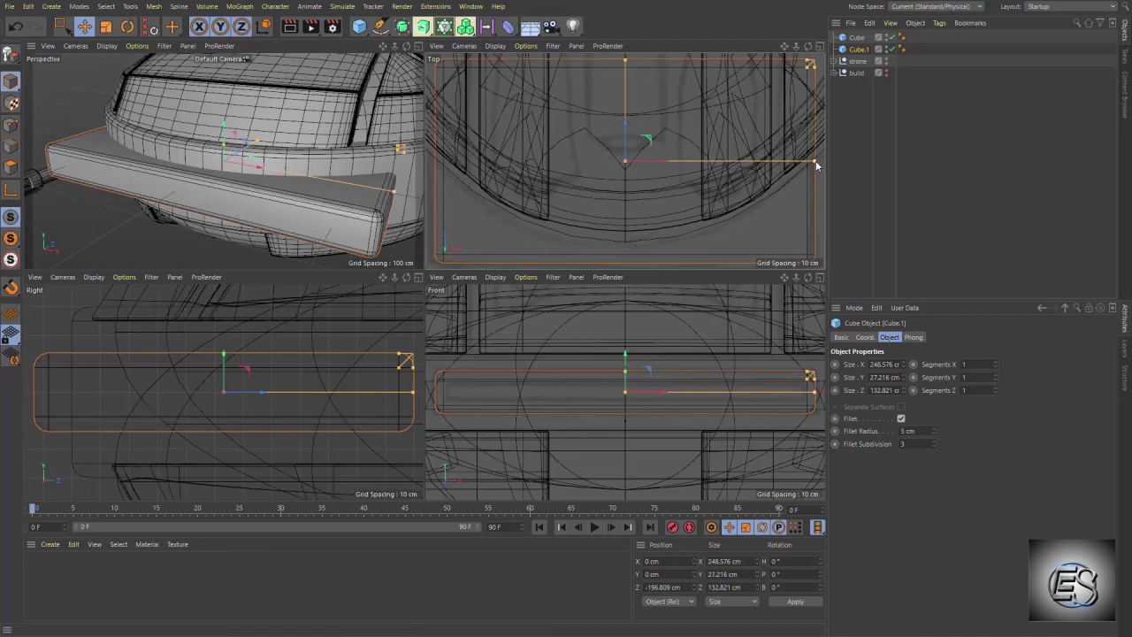
pyautogui.moveTo(628, 59); pyautogui.dragTo(633, 140)
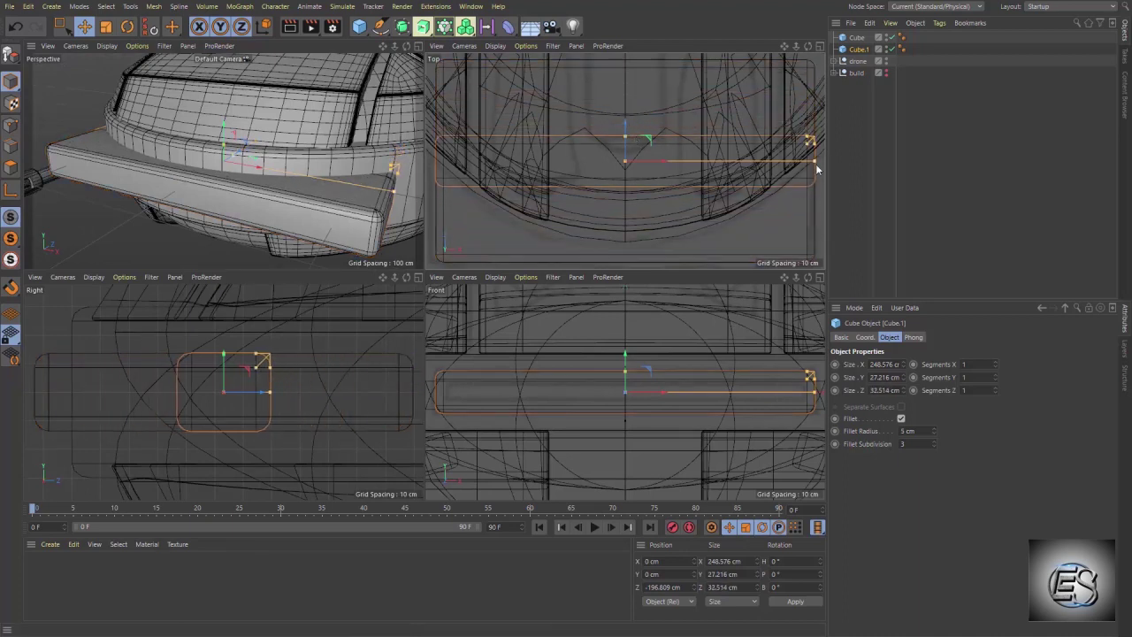
pyautogui.moveTo(814, 162); pyautogui.dragTo(805, 162)
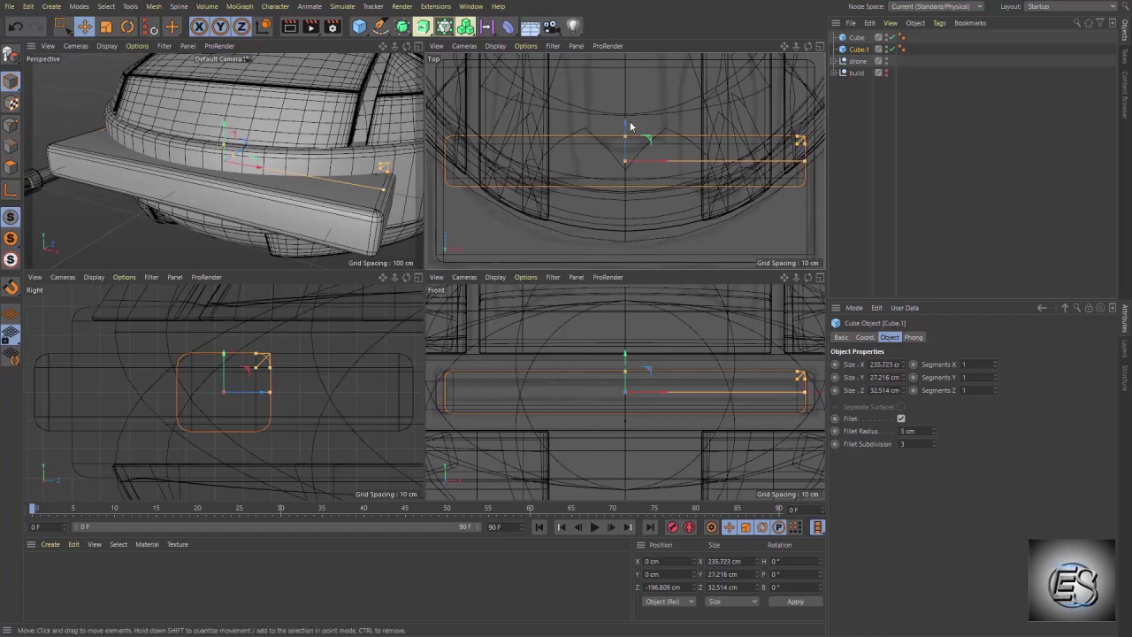
pyautogui.moveTo(627, 120); pyautogui.dragTo(637, 234)
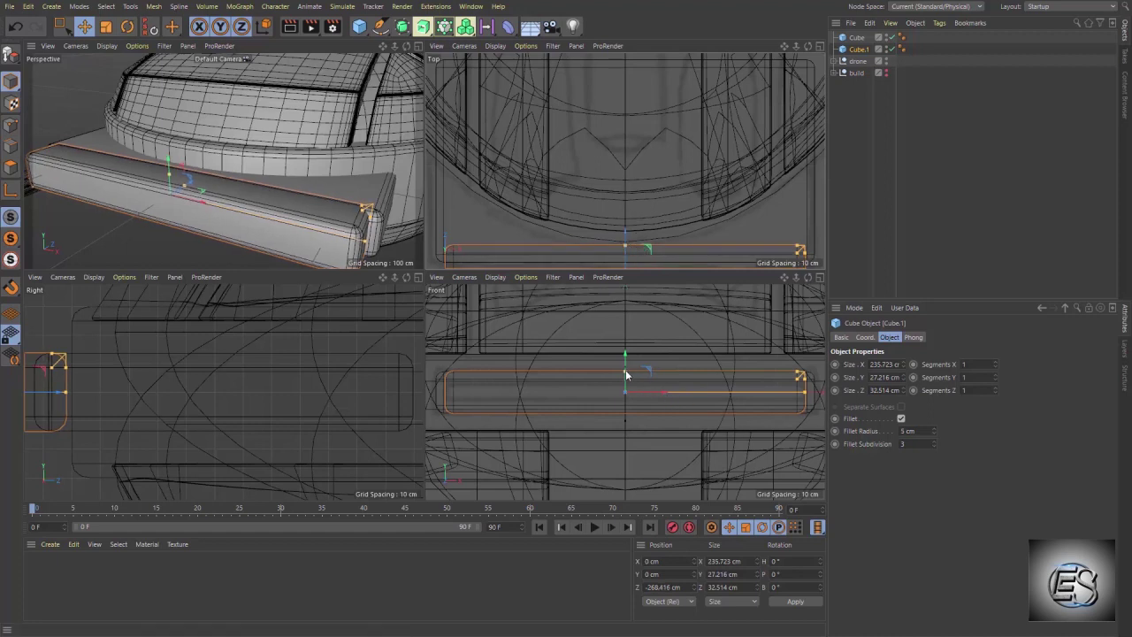
pyautogui.moveTo(627, 371); pyautogui.dragTo(630, 379)
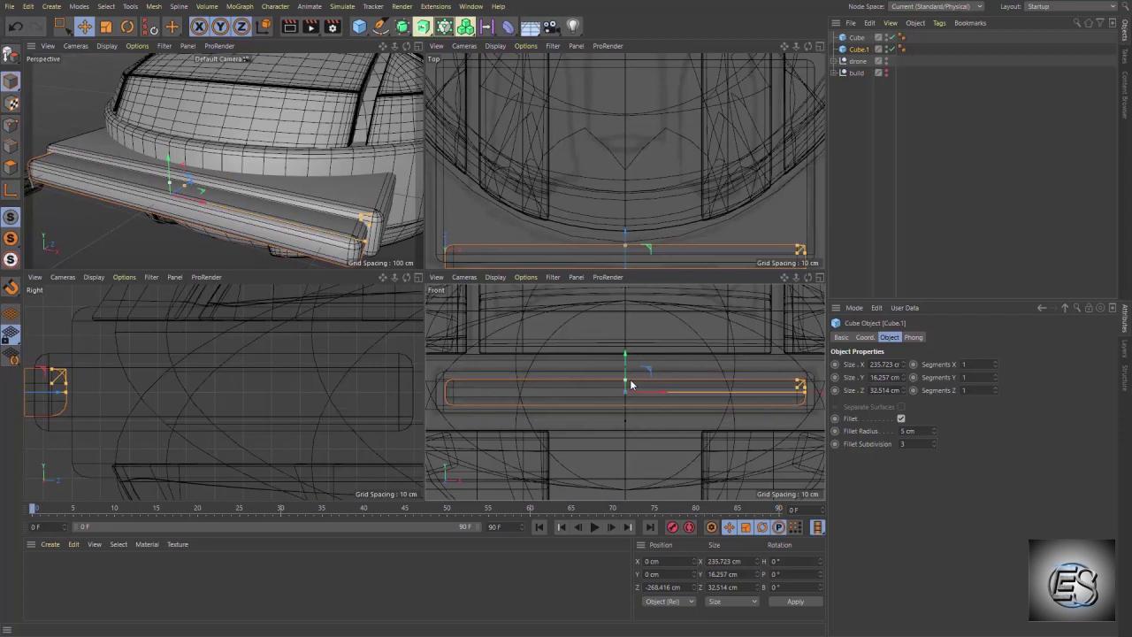
pyautogui.moveTo(629, 378)
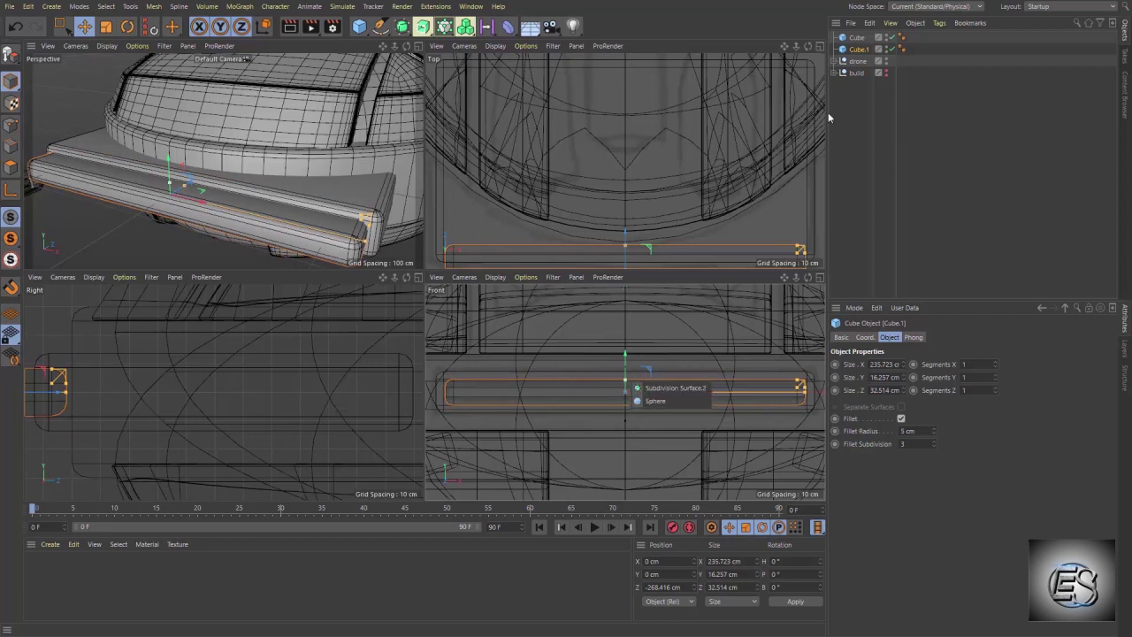
# - Place Cube and Cube.1 under a new Boole subtraction
pyautogui.moveTo(403, 30); pyautogui.dragTo(538, 83)
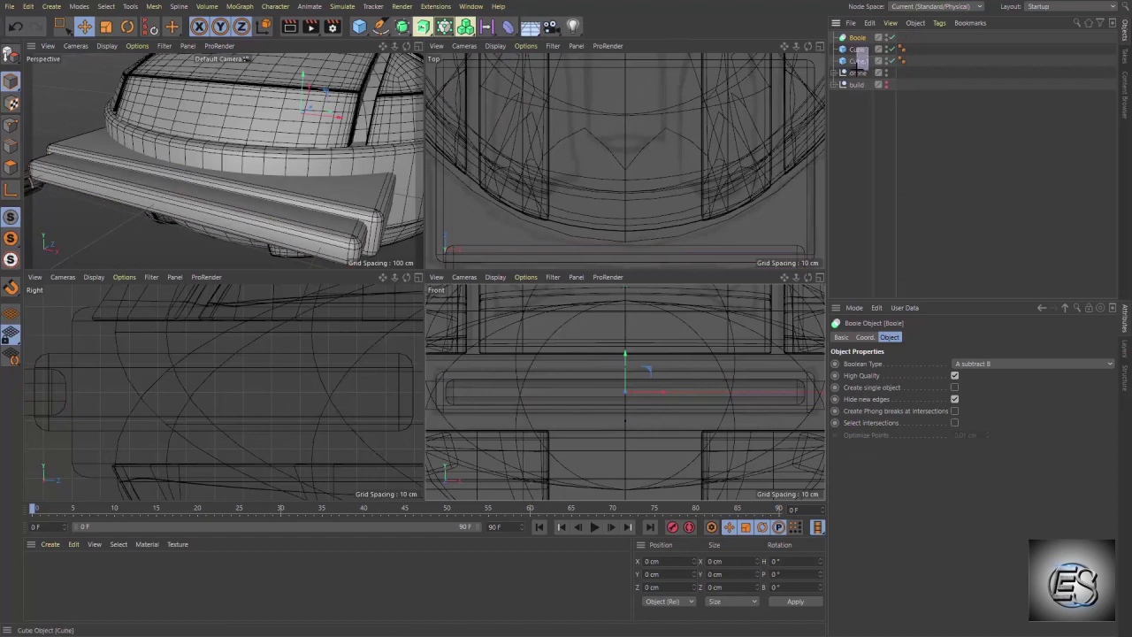
pyautogui.moveTo(868, 55)
pyautogui.mouseDown()
pyautogui.moveTo(862, 76)
pyautogui.moveTo(865, 39)
pyautogui.mouseUp()
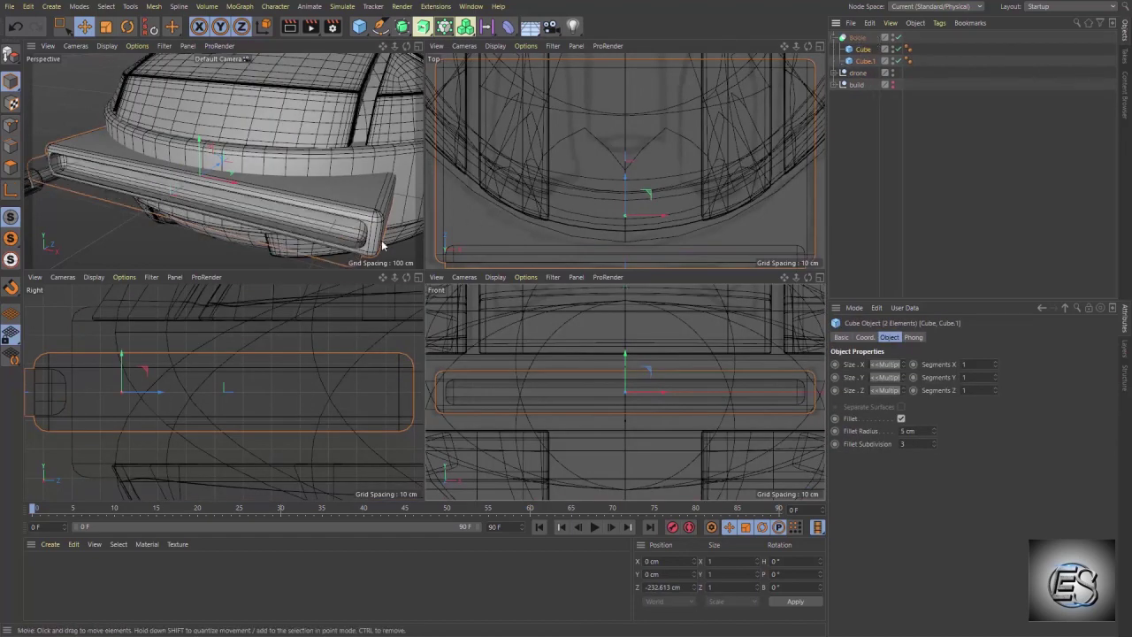
pyautogui.click(864, 62)
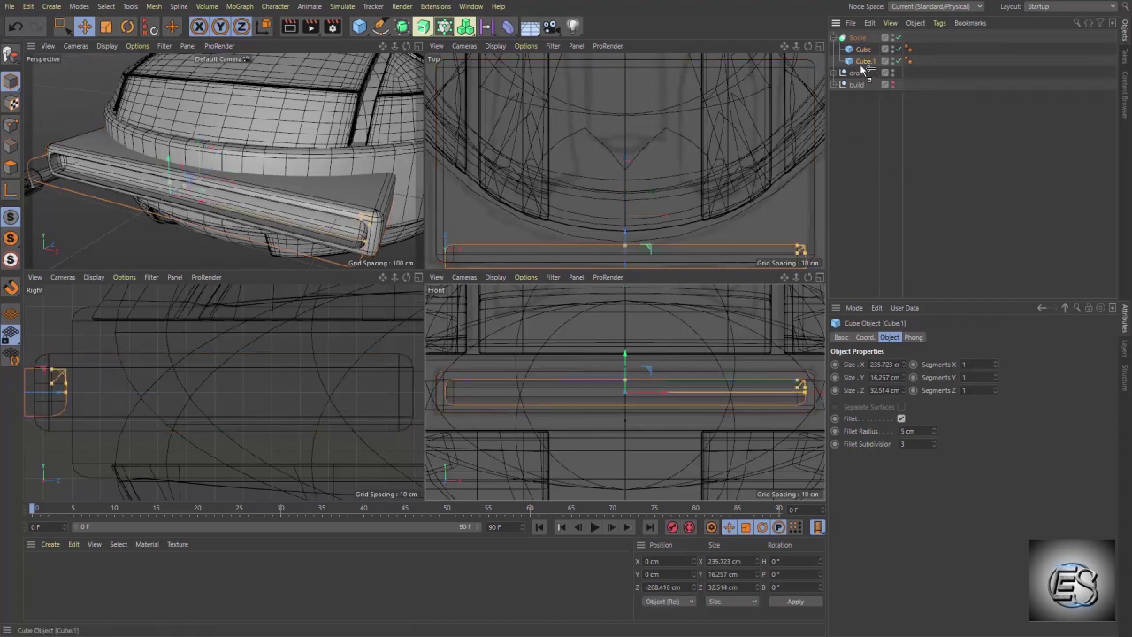
# - Copy Cube.1 as Cube.2, sized 212.523 × 6.967 × 32.514 cm, 3 cm fillet, Z −244.825
pyautogui.keyDown('ctrl'); pyautogui.moveTo(865, 63); pyautogui.dragTo(864, 73); pyautogui.keyUp('ctrl')
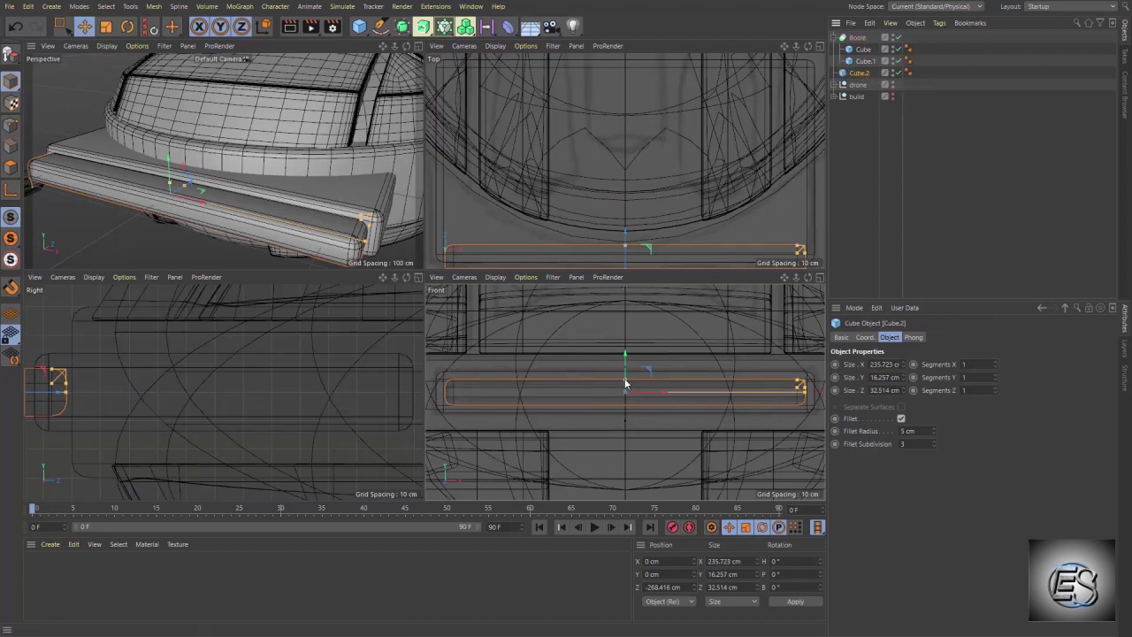
pyautogui.moveTo(626, 383); pyautogui.dragTo(623, 387)
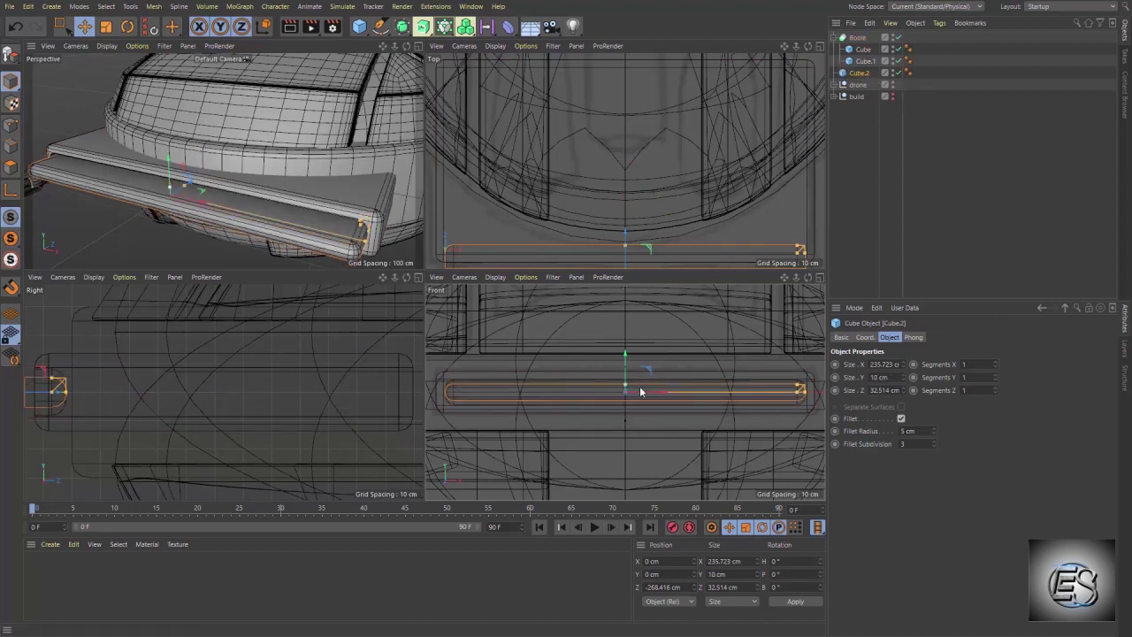
pyautogui.doubleClick(925, 431)
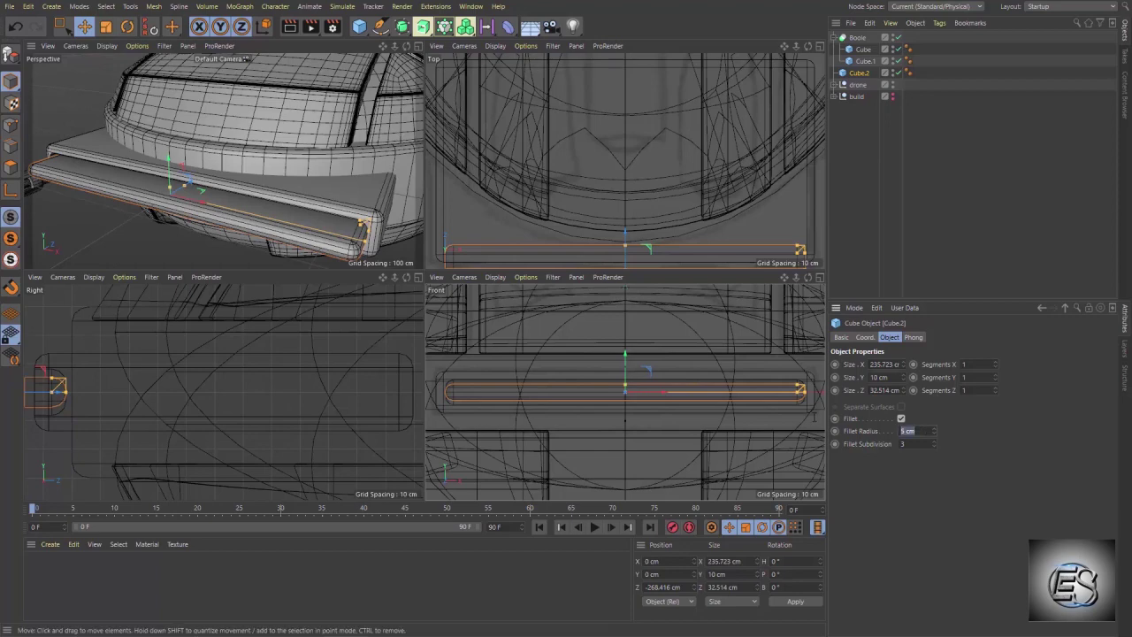
pyautogui.write('3')
pyautogui.press('Return')
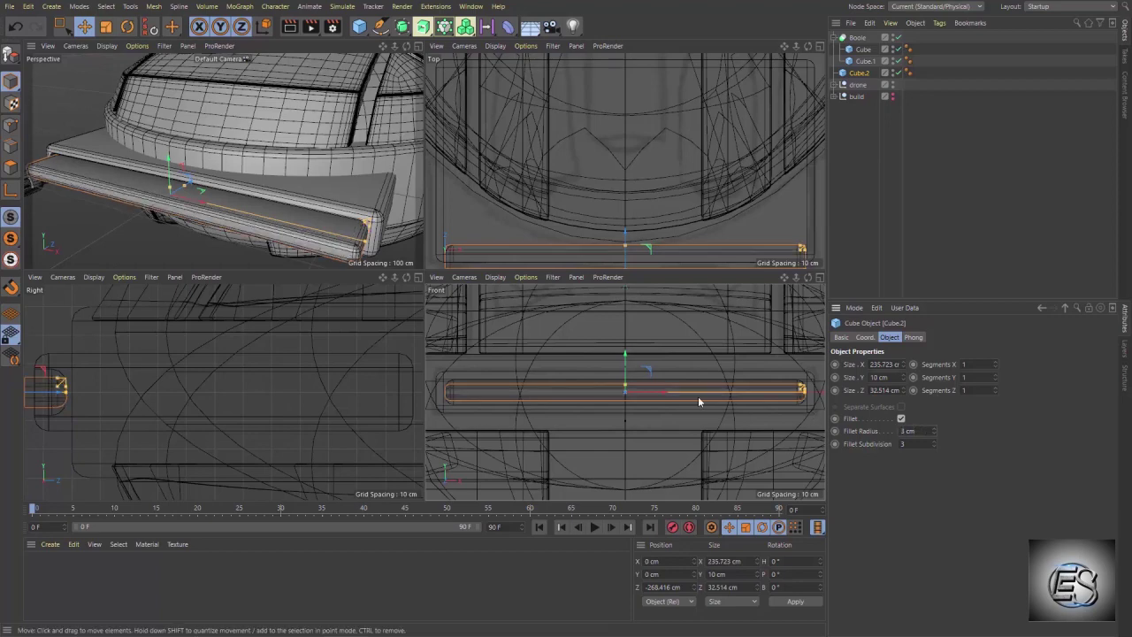
pyautogui.moveTo(626, 389); pyautogui.dragTo(627, 392)
pyautogui.press('o')
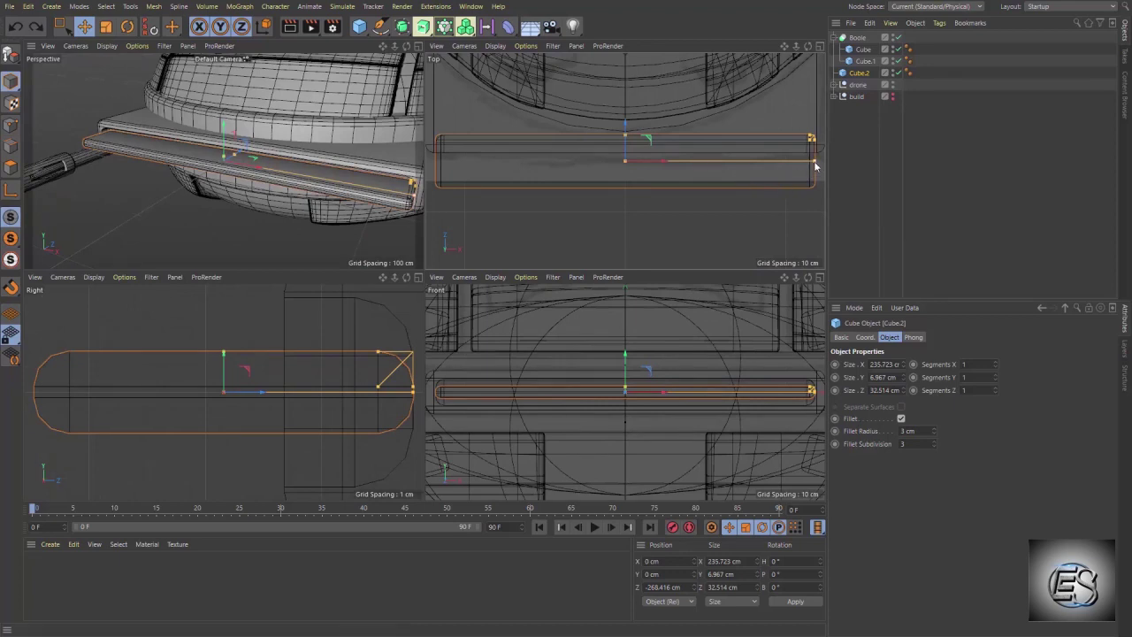
pyautogui.moveTo(812, 161); pyautogui.dragTo(796, 164)
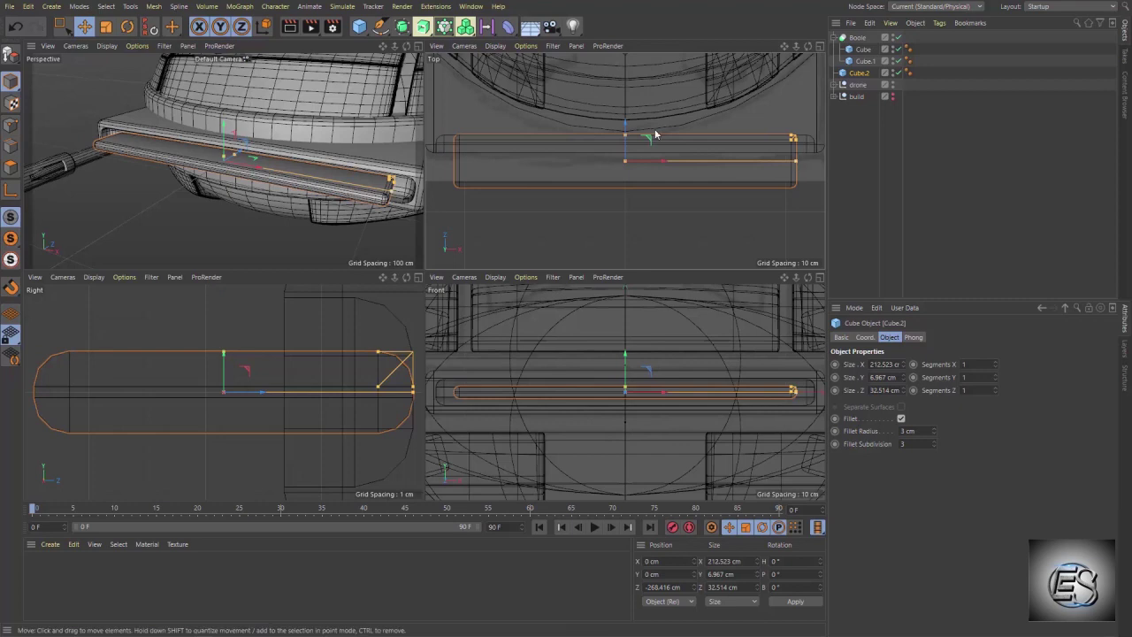
pyautogui.moveTo(626, 126); pyautogui.dragTo(622, 88)
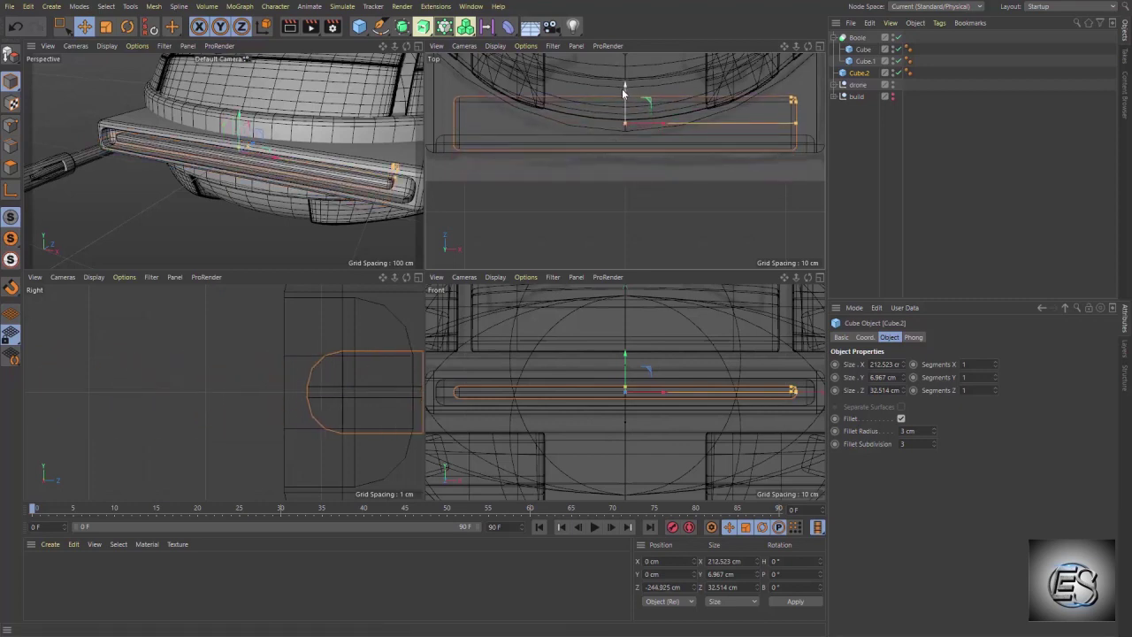
# - Group the Boole and cubes as 'visor' inside the drone group, then hide the drone
pyautogui.moveTo(875, 78); pyautogui.dragTo(827, 12)
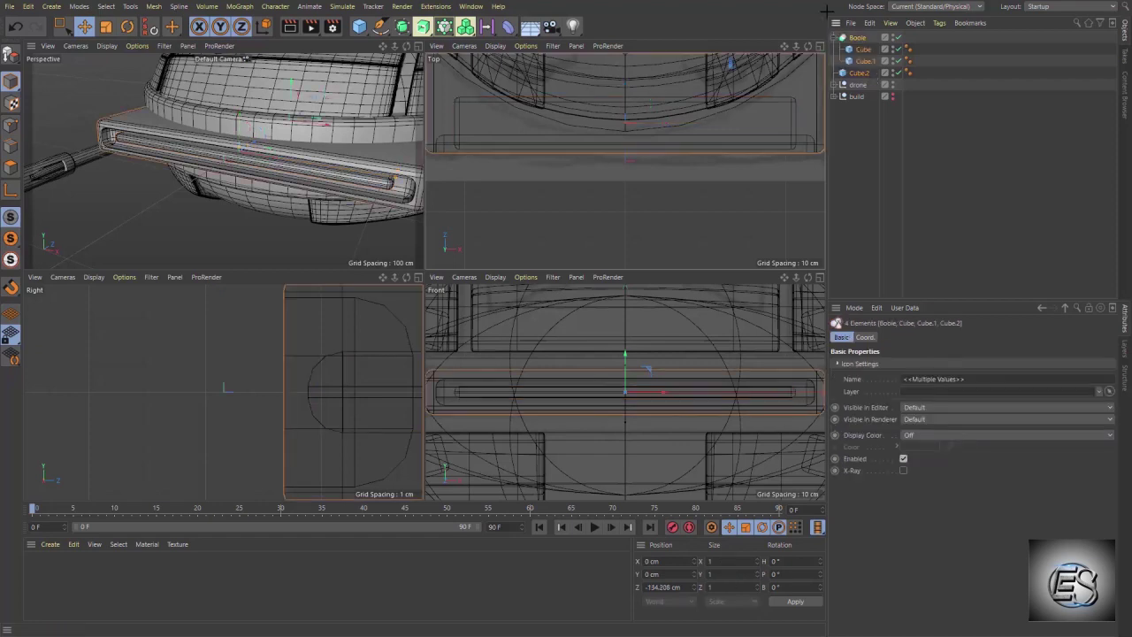
pyautogui.hotkey('alt', 'g')
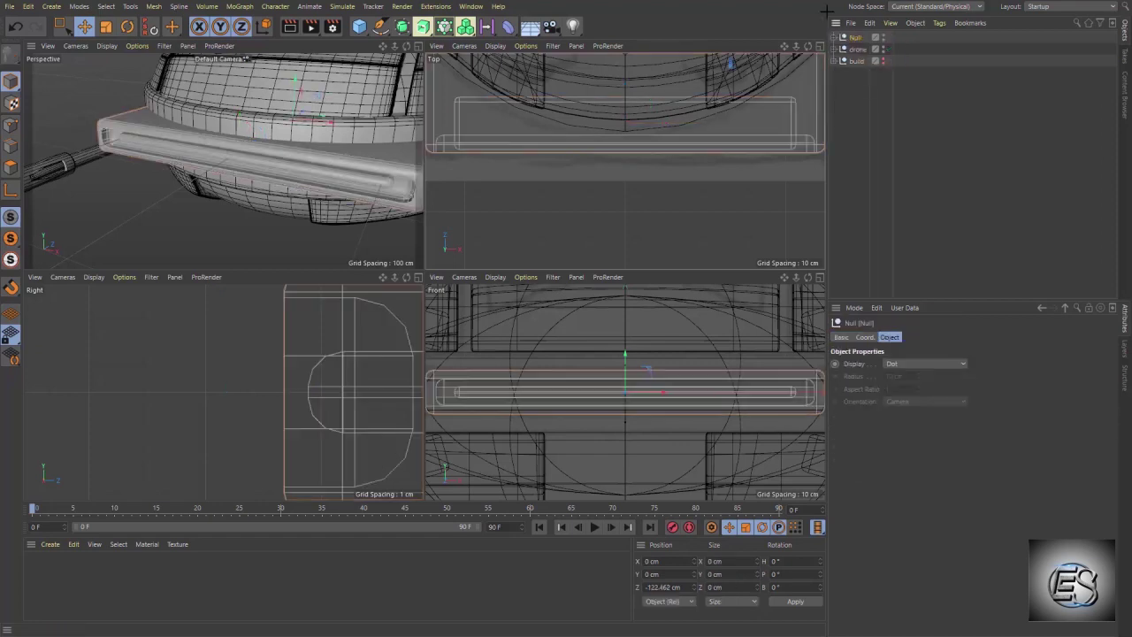
pyautogui.doubleClick(857, 37)
pyautogui.press('BackSpace')
pyautogui.write('r')
pyautogui.press('Return')
pyautogui.click(834, 50)
pyautogui.moveTo(865, 71); pyautogui.dragTo(864, 78)
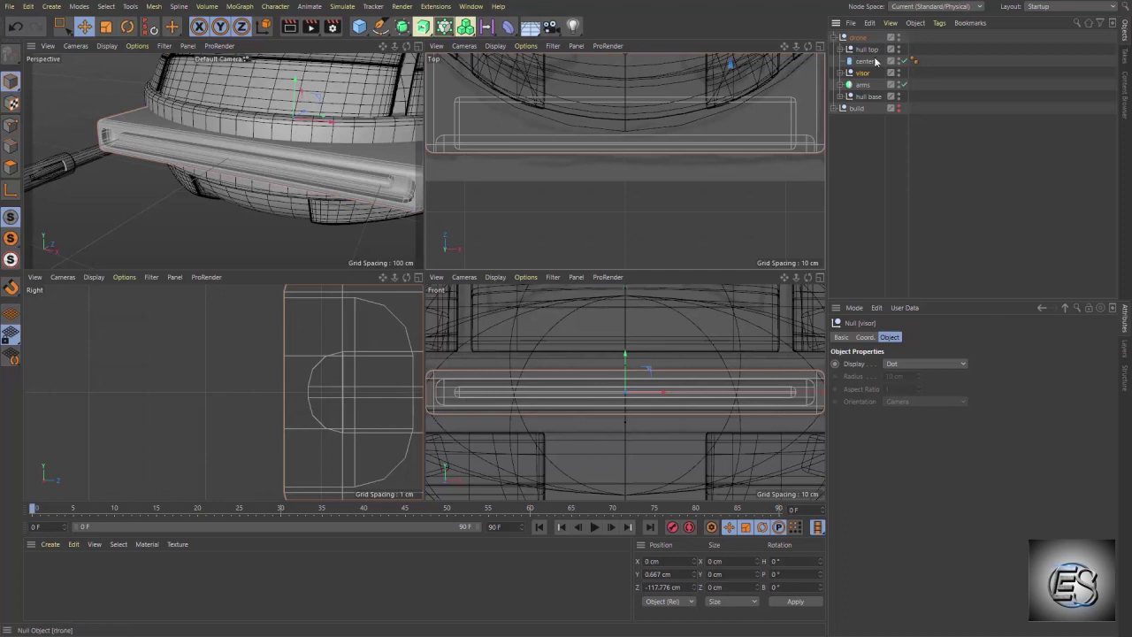
pyautogui.click(899, 38)
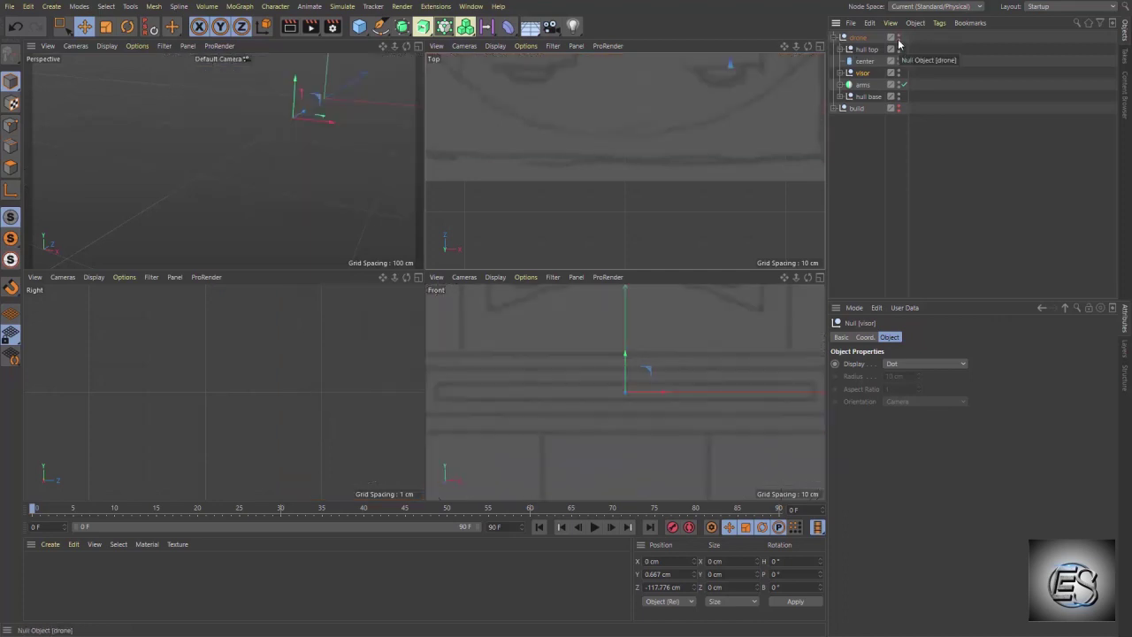
pyautogui.click(835, 38)
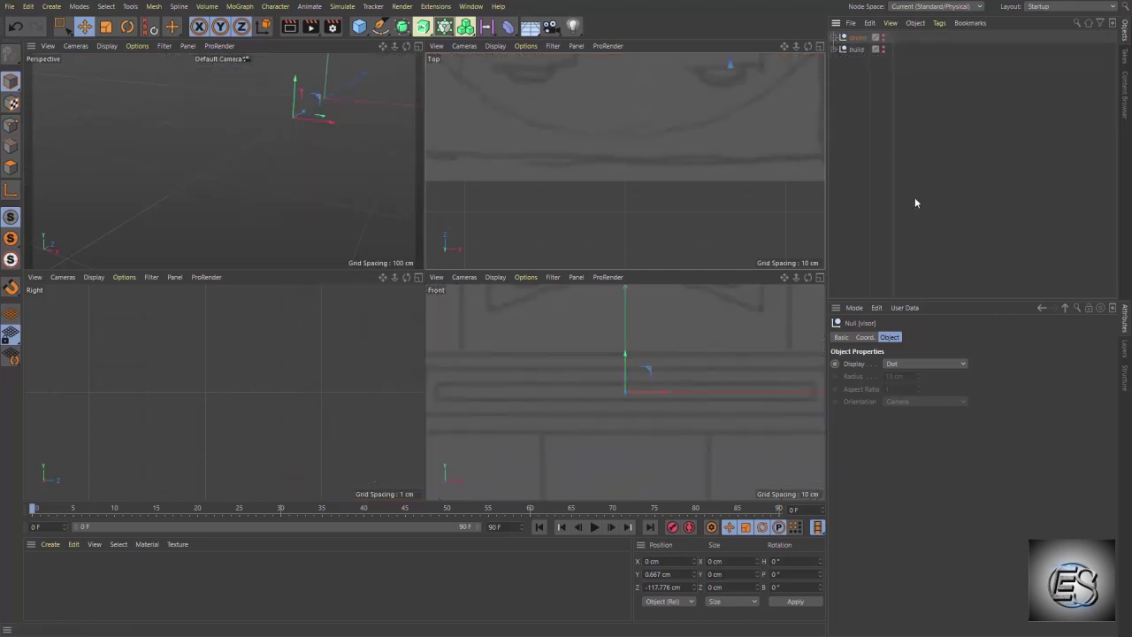
pyautogui.click(913, 196)
# - Add a Sphere with 15 cm radius, squashed to 0.5 scale on Z
pyautogui.click(359, 26)
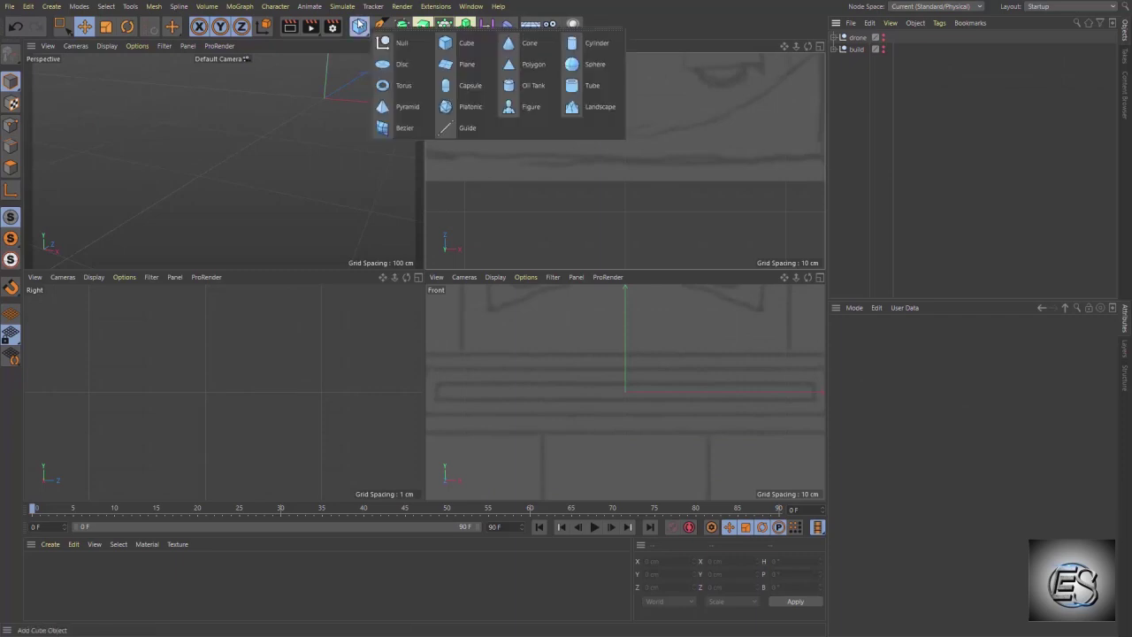
pyautogui.click(587, 72)
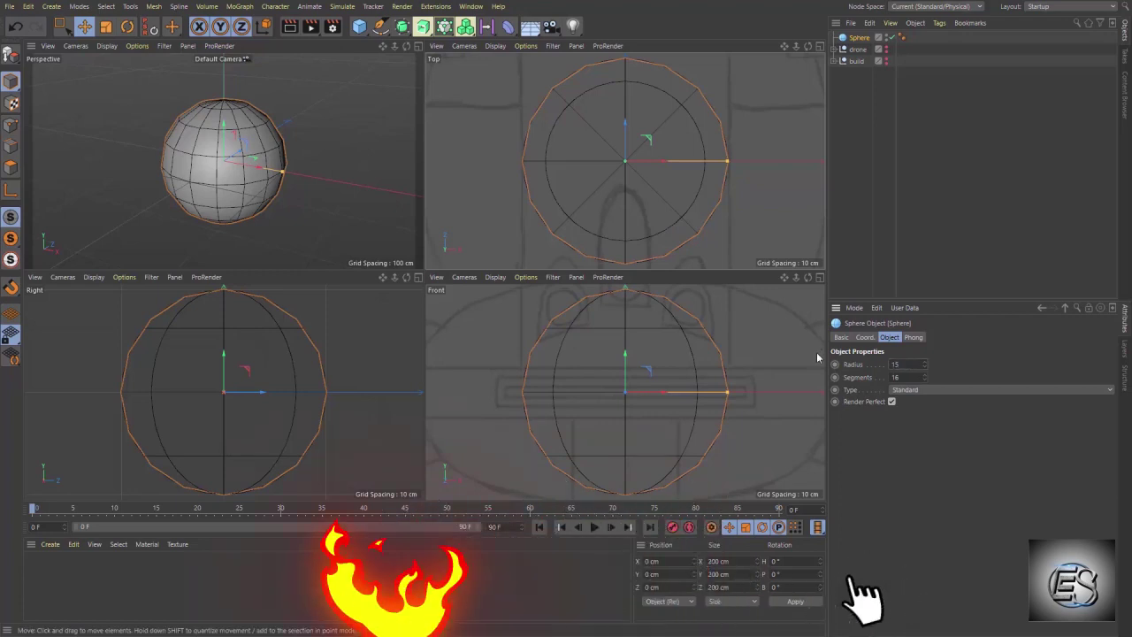
pyautogui.write('15')
pyautogui.press('Return')
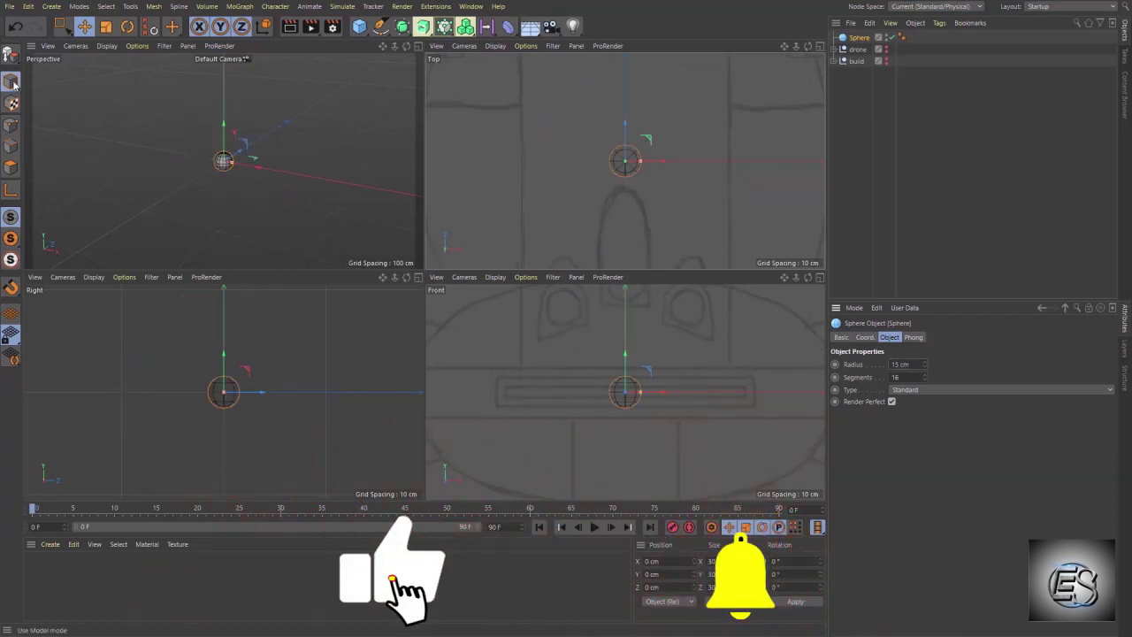
pyautogui.click(865, 337)
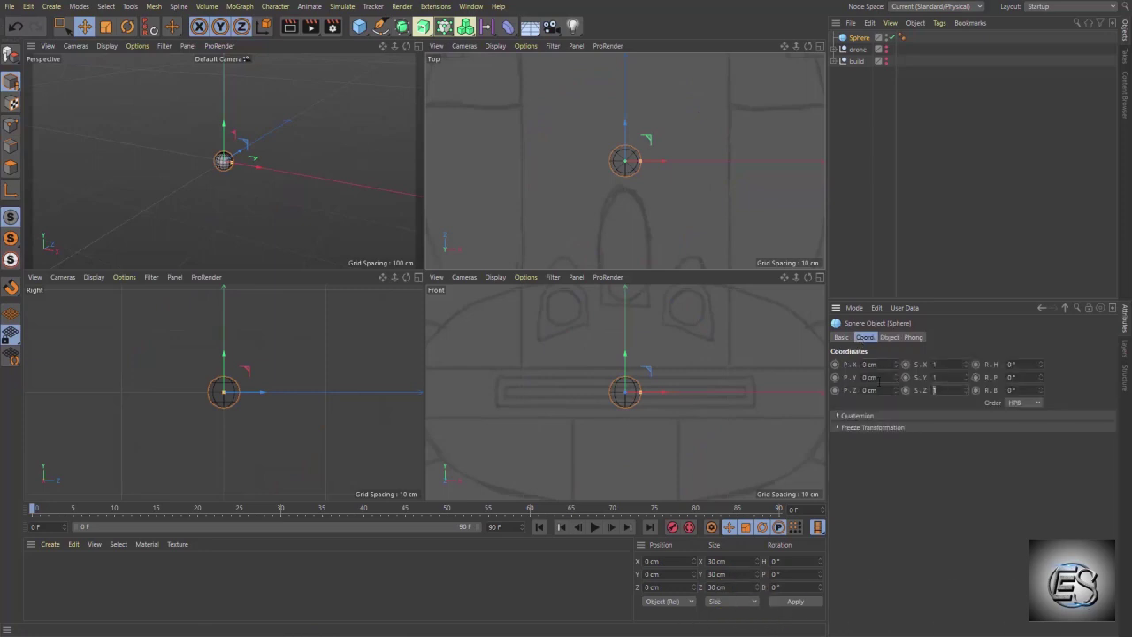
pyautogui.write('0.5')
pyautogui.press('Return')
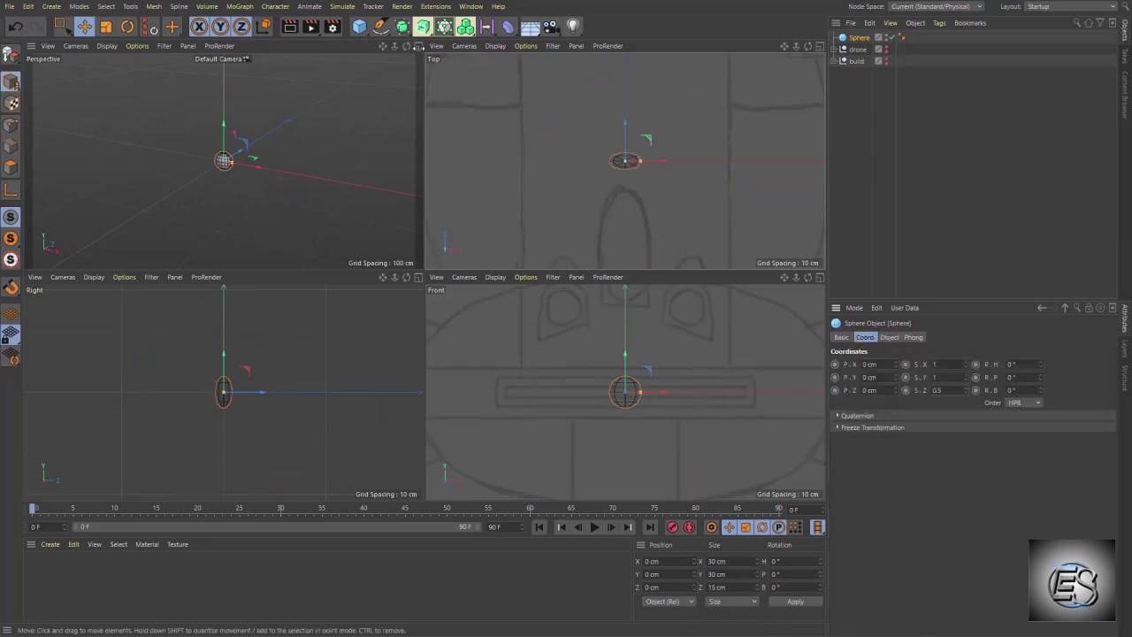
pyautogui.moveTo(360, 26); pyautogui.dragTo(485, 44)
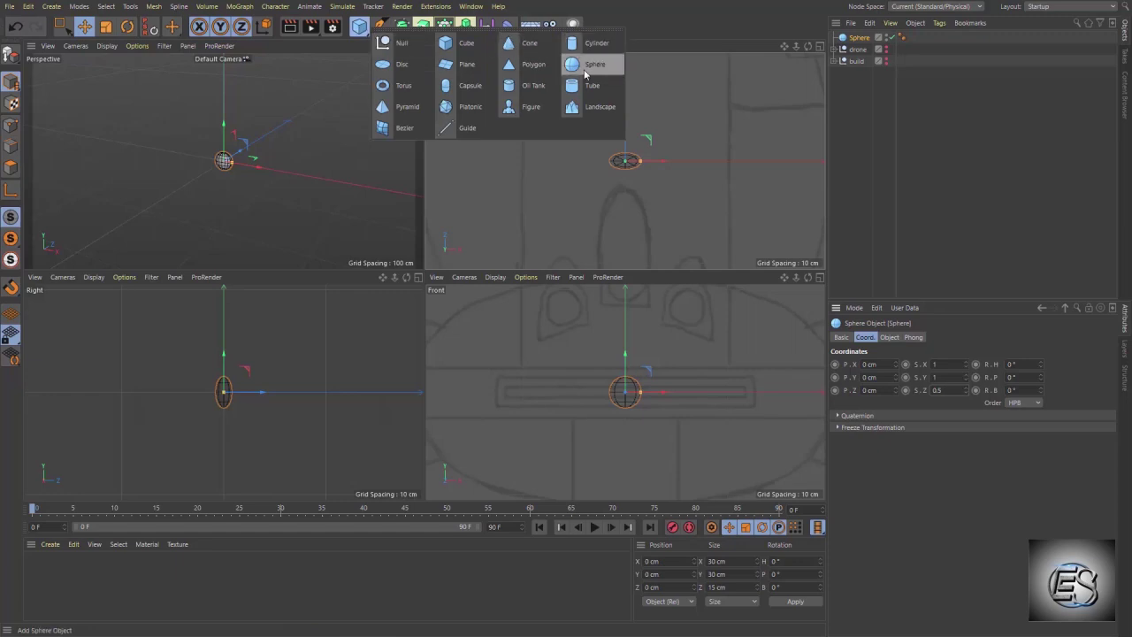
# - Add a front-facing Tube with 20 cm outer radius, 20 cm height and 1 height segment
pyautogui.click(591, 85)
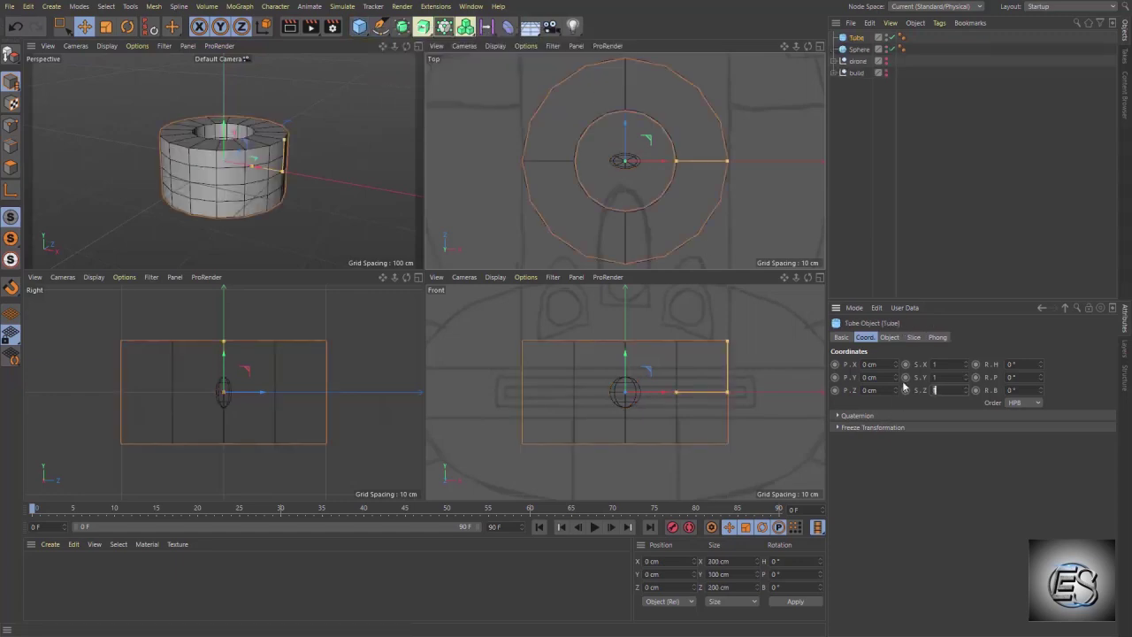
pyautogui.click(890, 337)
pyautogui.click(934, 442)
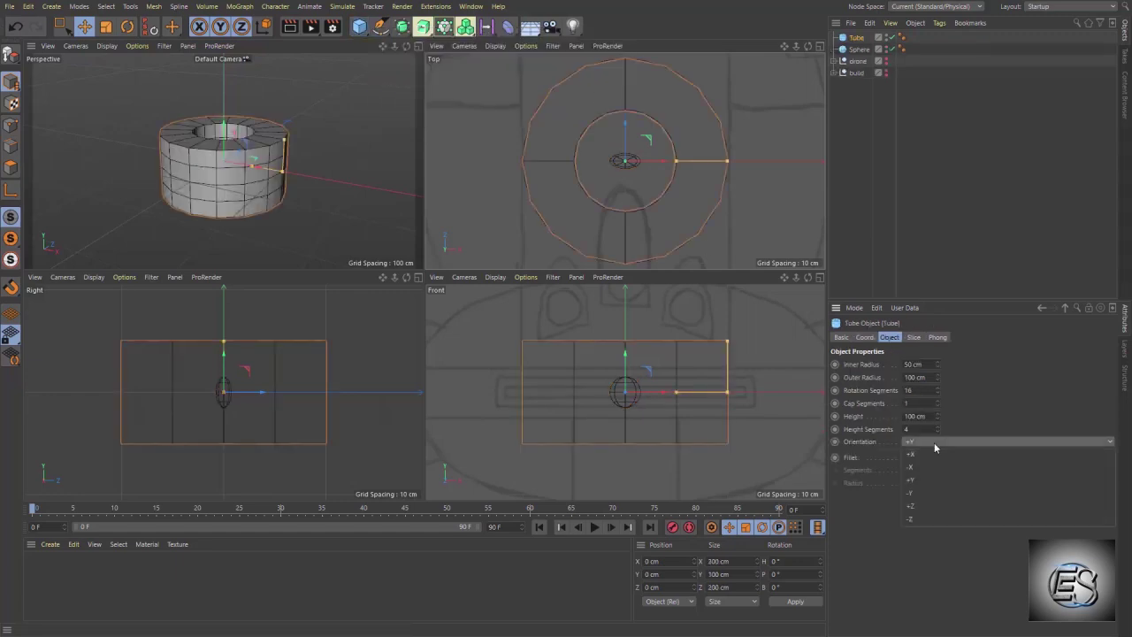
pyautogui.click(934, 506)
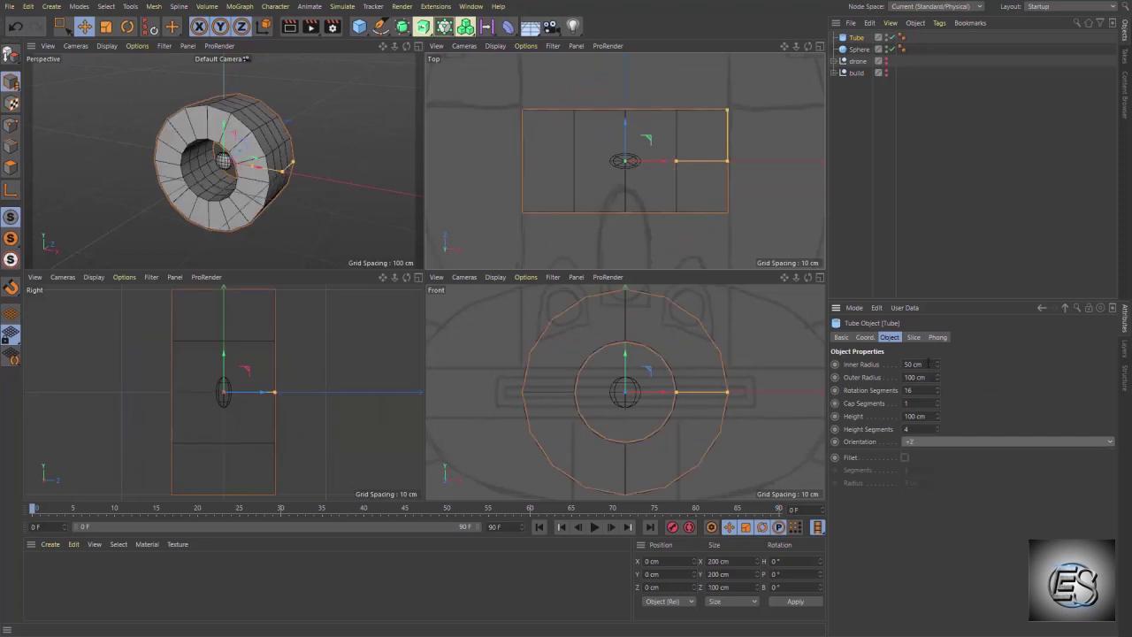
pyautogui.click(905, 364)
pyautogui.write('14.')
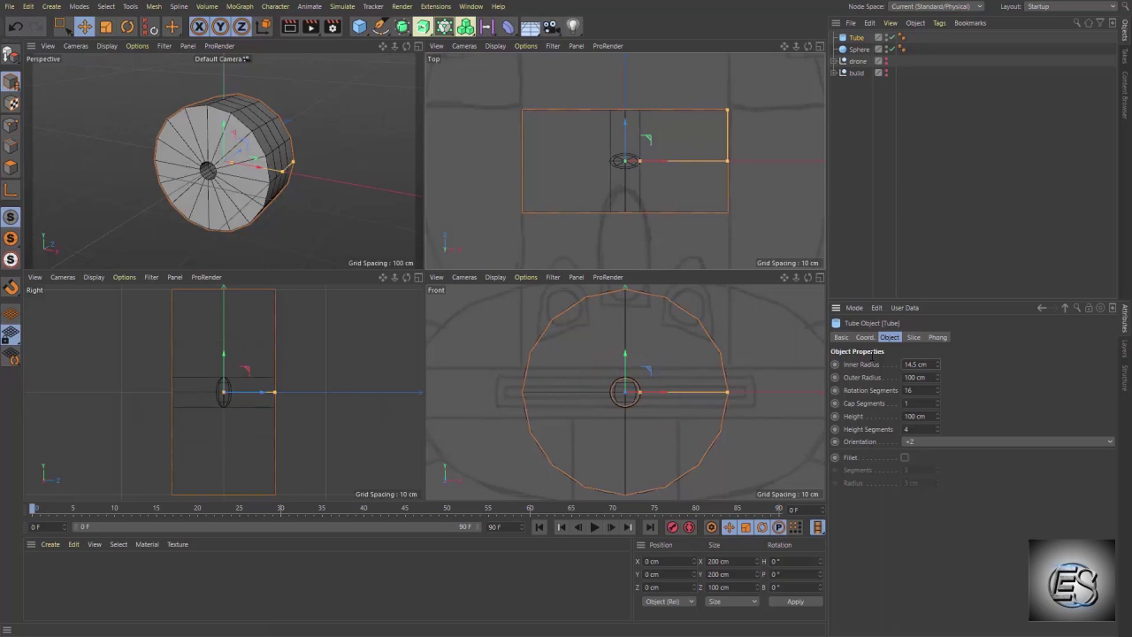
pyautogui.click(909, 377)
pyautogui.write('20')
pyautogui.press('Return')
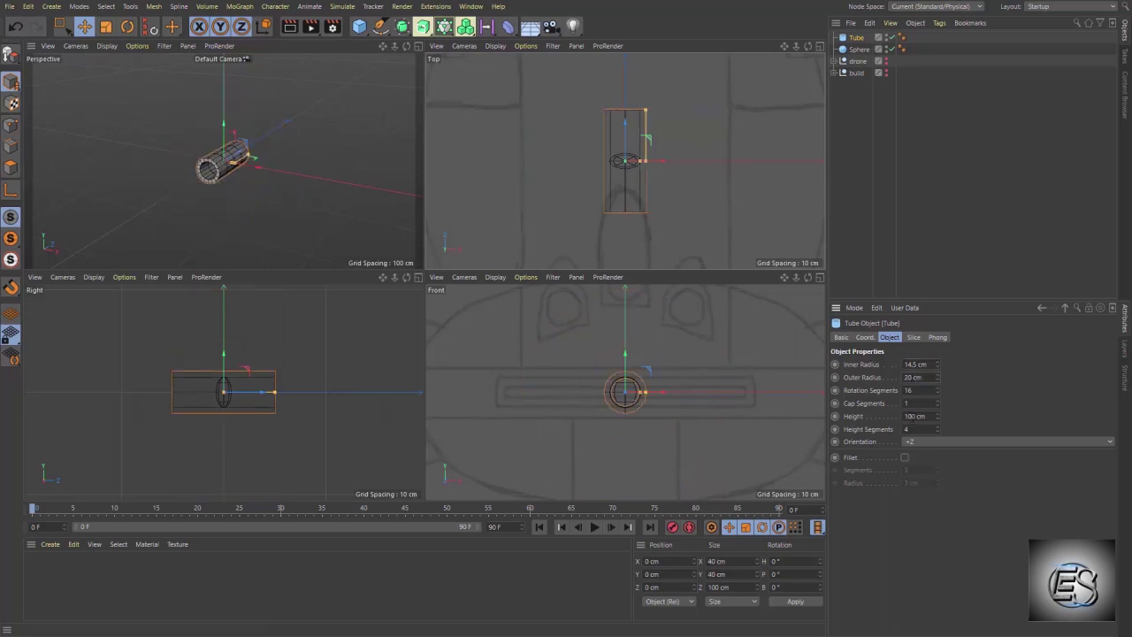
pyautogui.click(915, 416)
pyautogui.write('20')
pyautogui.press('Return')
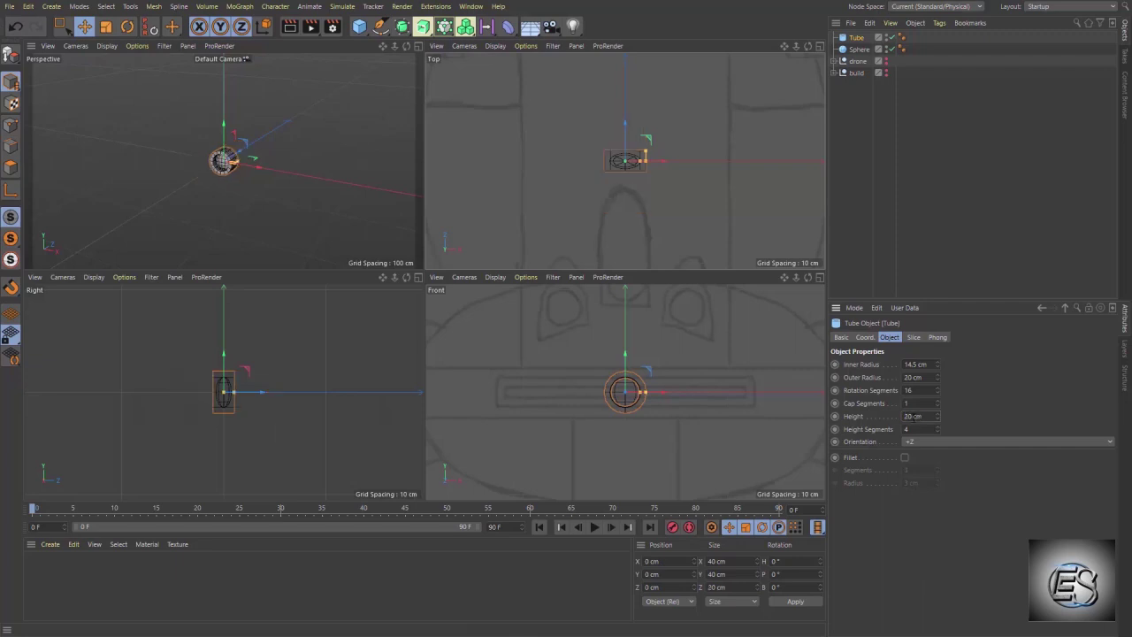
pyautogui.moveTo(939, 434); pyautogui.dragTo(929, 434)
# - Give the tube a 2 cm fillet and shift it about 7.7 cm along Z
pyautogui.click(905, 458)
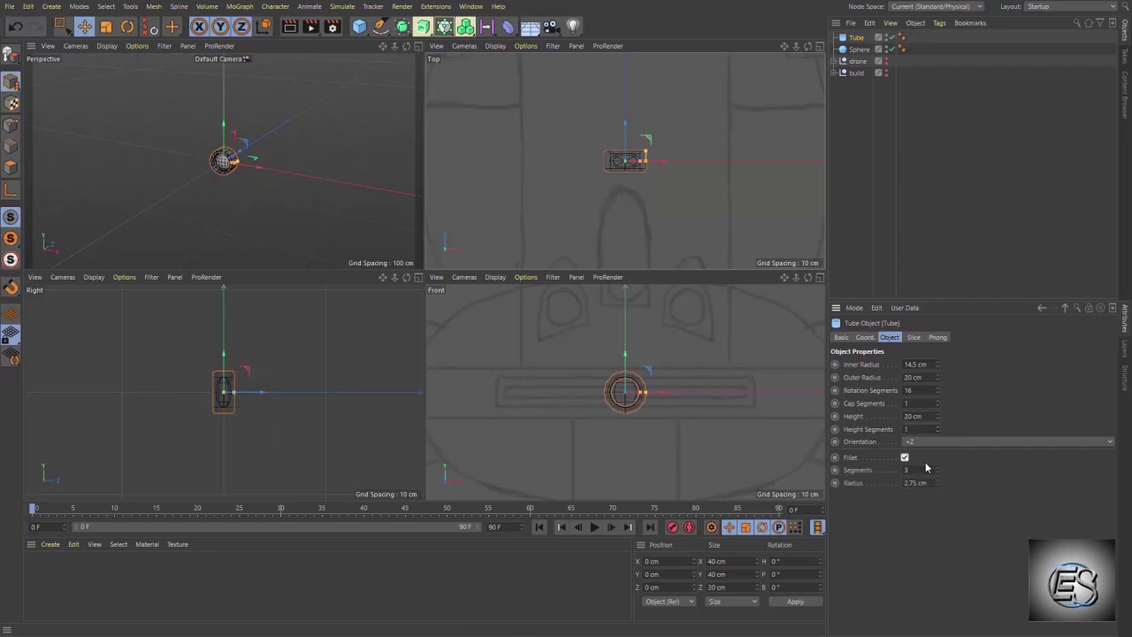
pyautogui.click(920, 482)
pyautogui.write('2')
pyautogui.press('Return')
pyautogui.press('o')
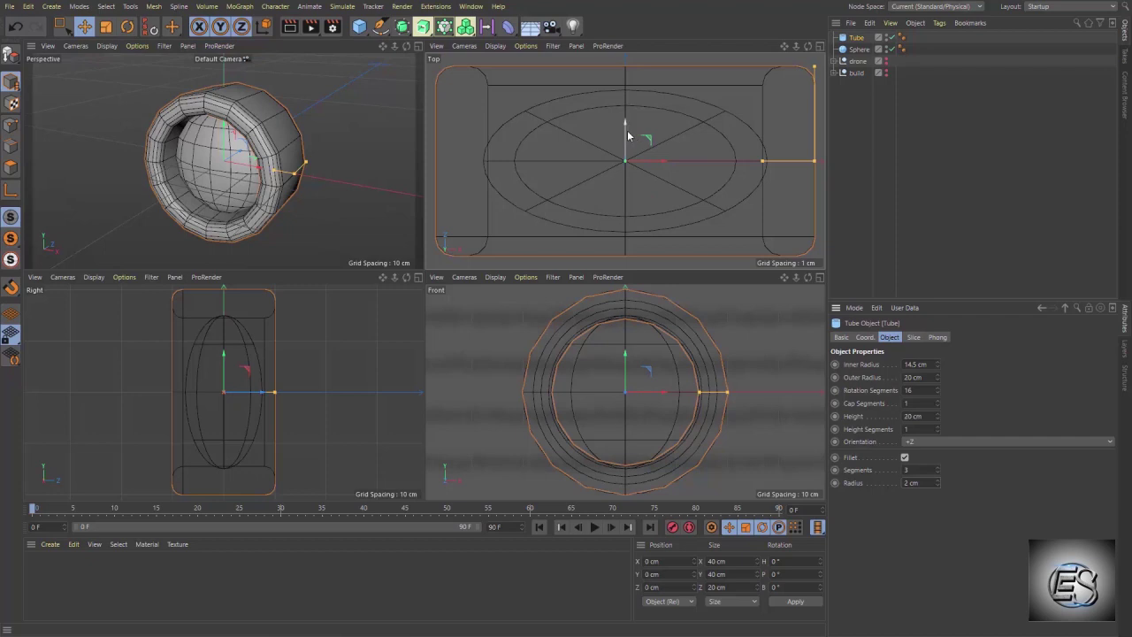
pyautogui.moveTo(627, 130); pyautogui.dragTo(619, 59)
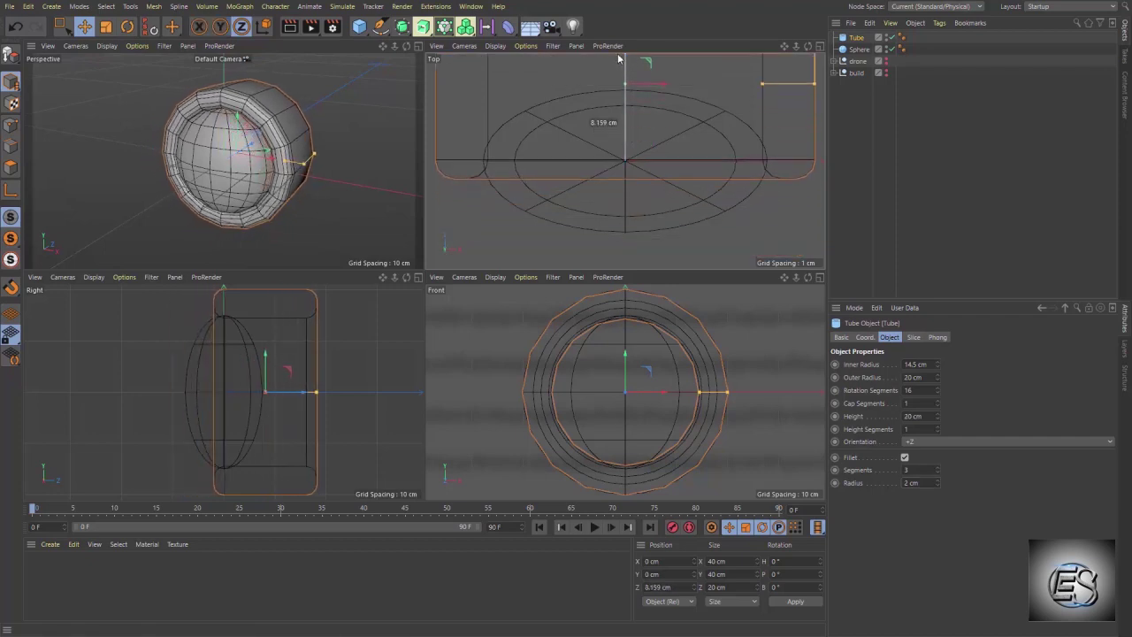
pyautogui.moveTo(619, 59); pyautogui.dragTo(619, 62)
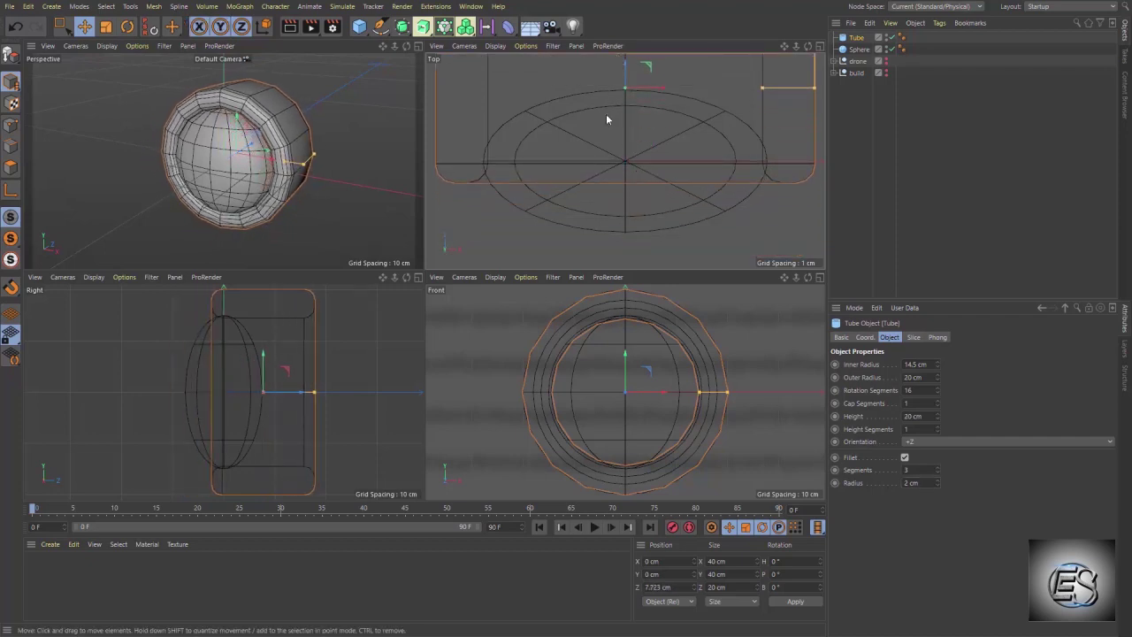
pyautogui.press('o')
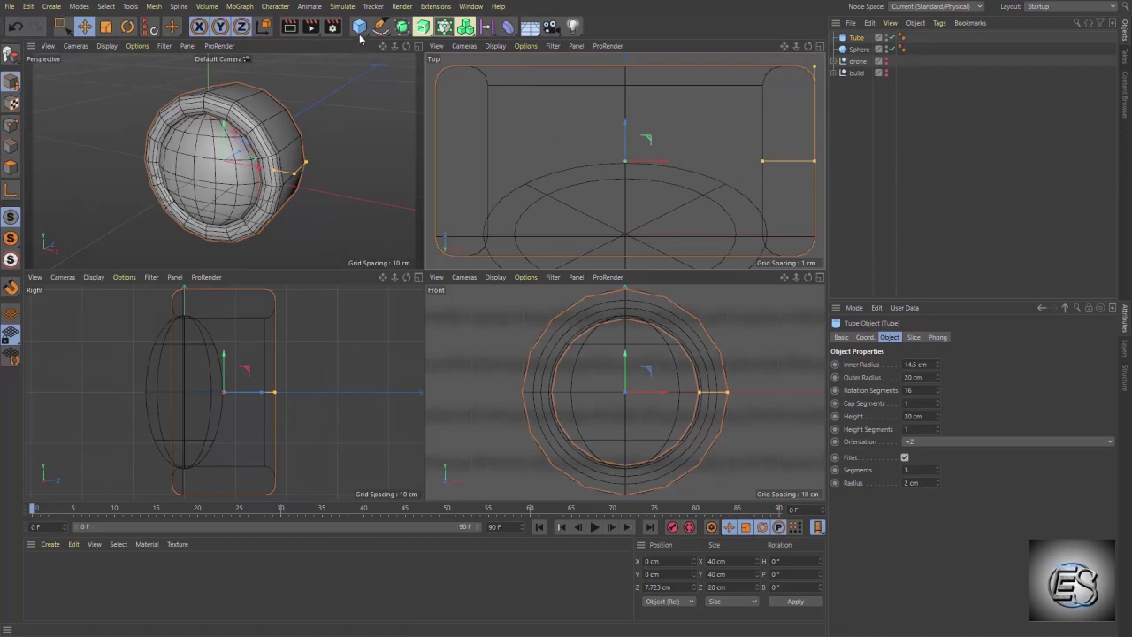
pyautogui.moveTo(359, 25); pyautogui.dragTo(591, 44)
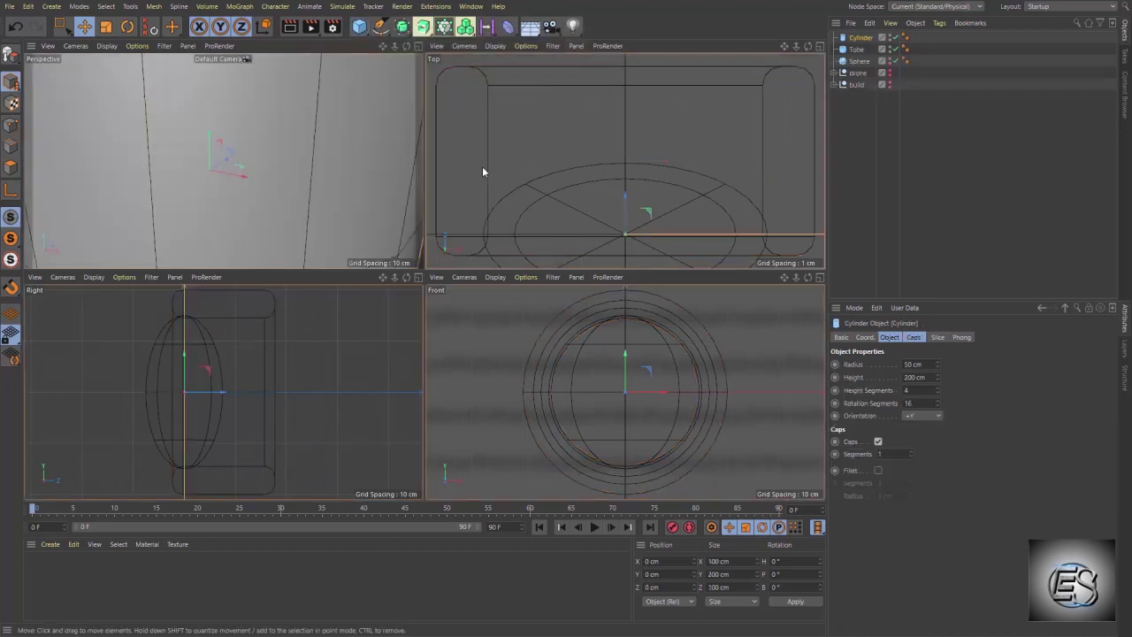
# - Orient the Cylinder along +Z with 25 cm radius and a 2 cm fillet
pyautogui.click(916, 416)
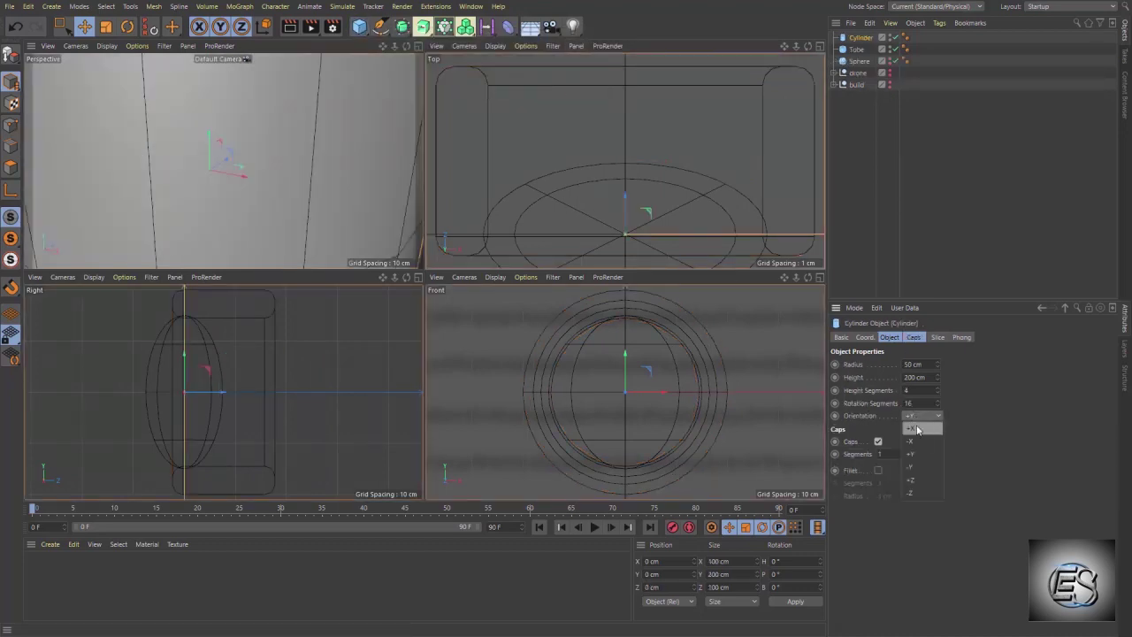
pyautogui.click(932, 475)
pyautogui.doubleClick(910, 364)
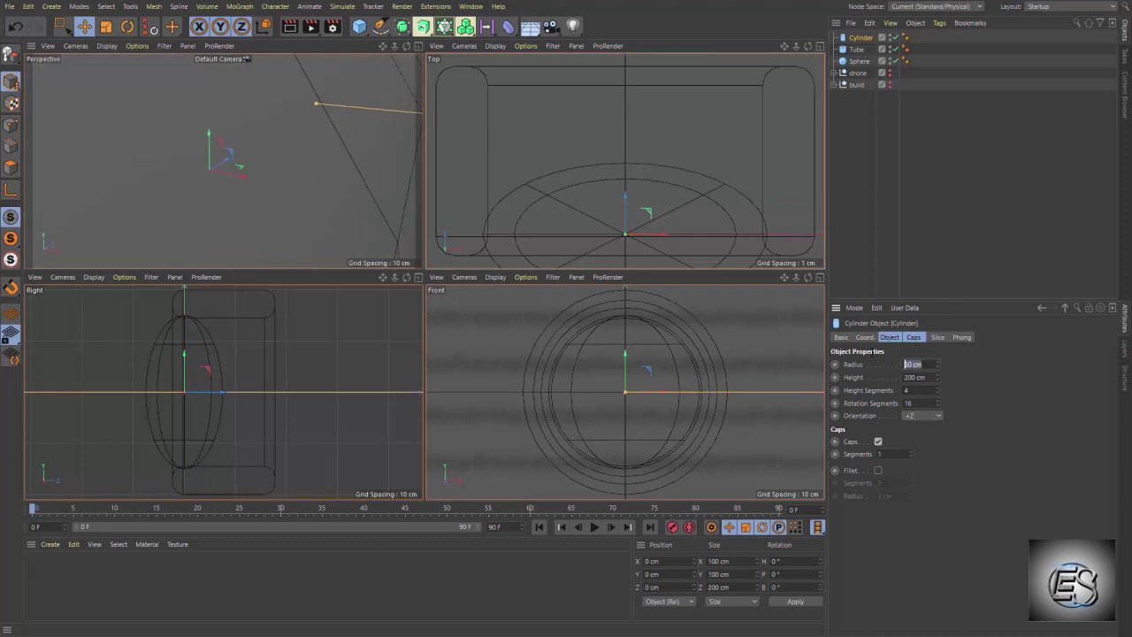
pyautogui.write('25')
pyautogui.press('Return')
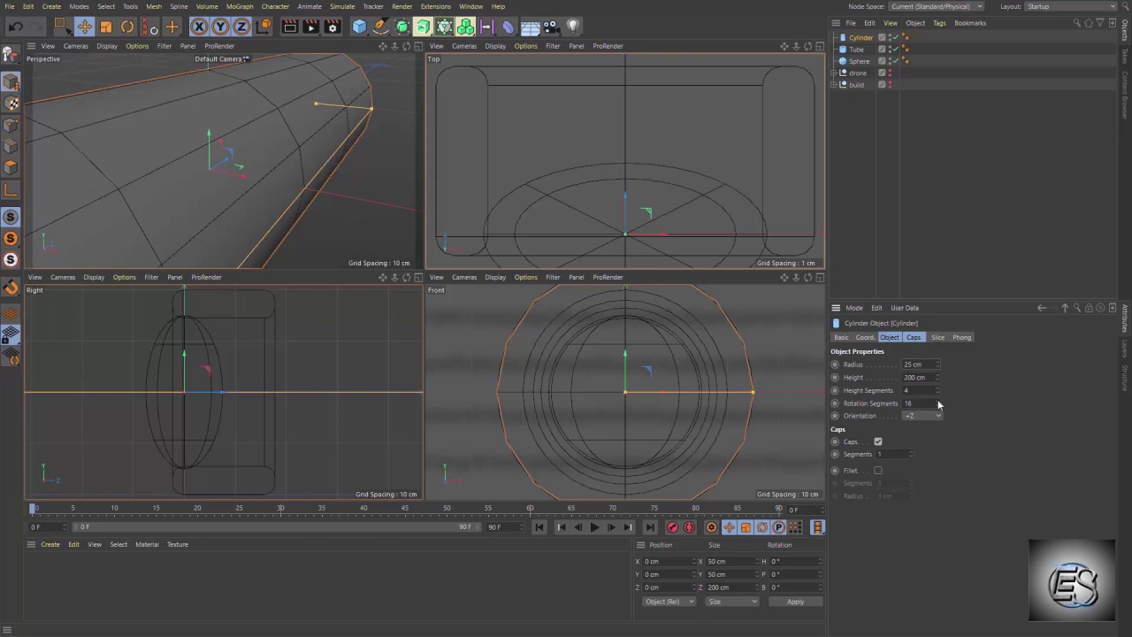
pyautogui.click(880, 469)
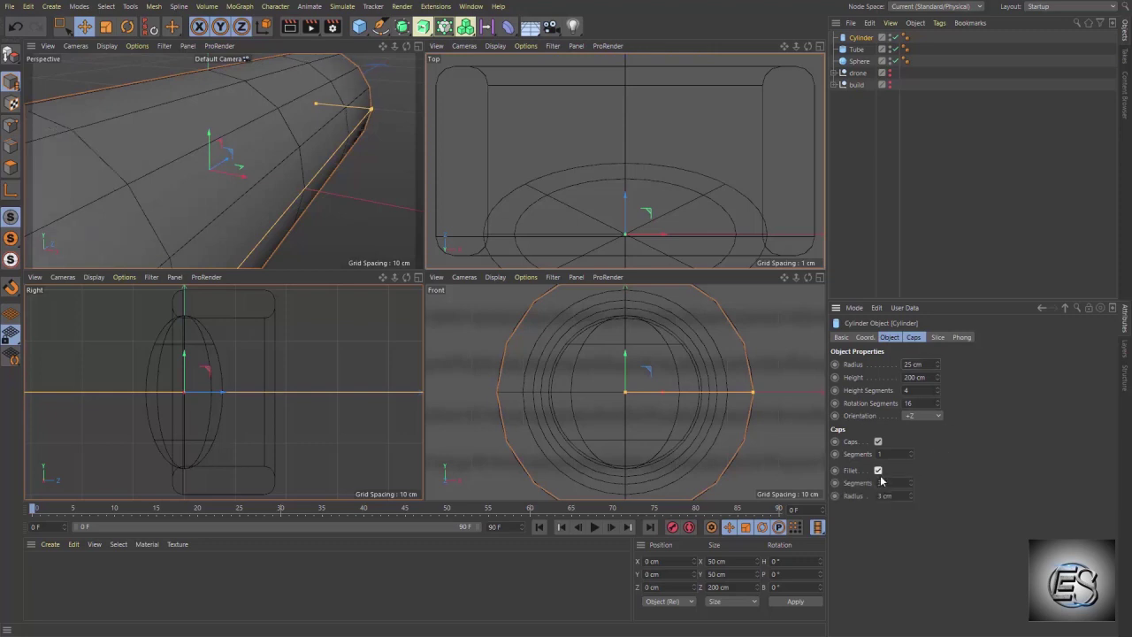
pyautogui.doubleClick(881, 495)
pyautogui.write('2')
pyautogui.press('Return')
# - Slice the cylinder from 180° to 360° and make the half-cylinder editable
pyautogui.click(936, 337)
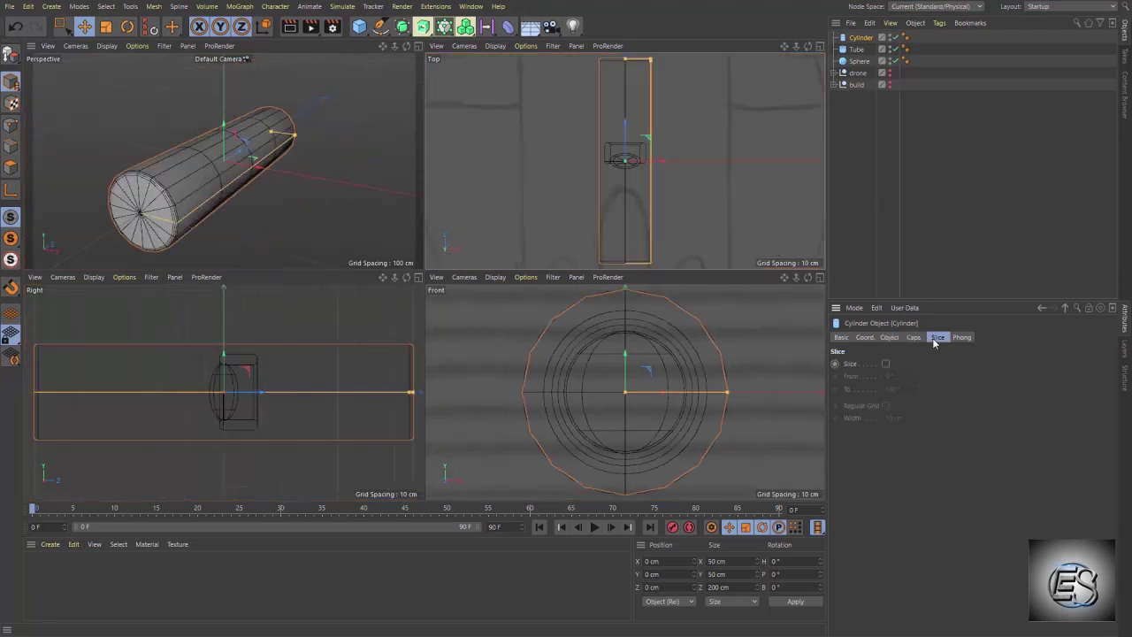
pyautogui.click(885, 364)
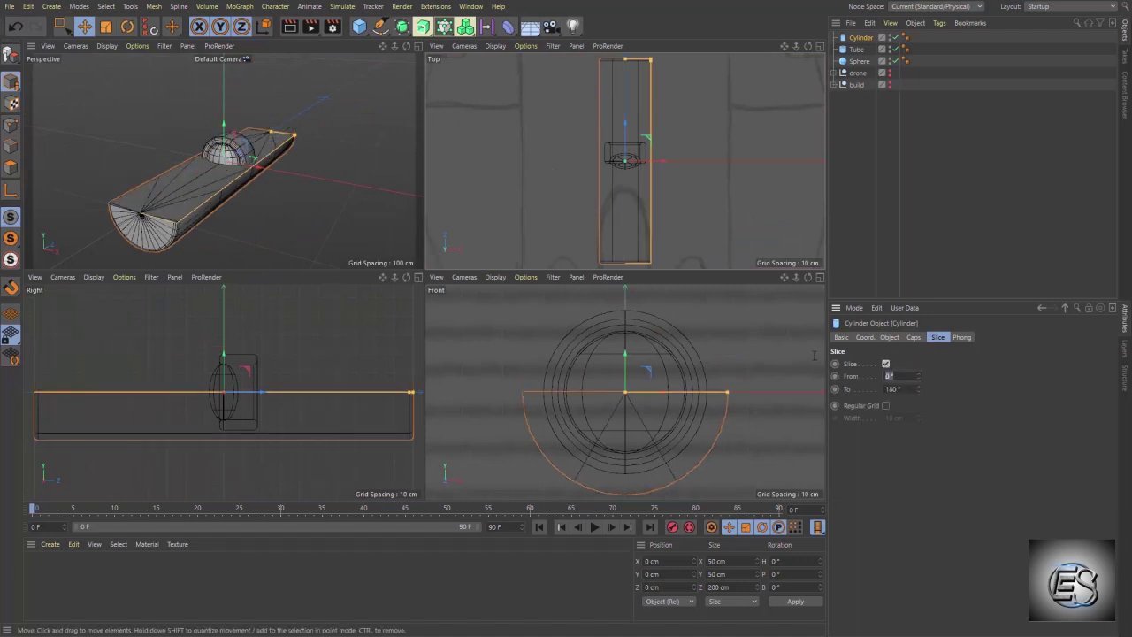
pyautogui.doubleClick(892, 376)
pyautogui.write('180')
pyautogui.press('Tab')
pyautogui.write('3')
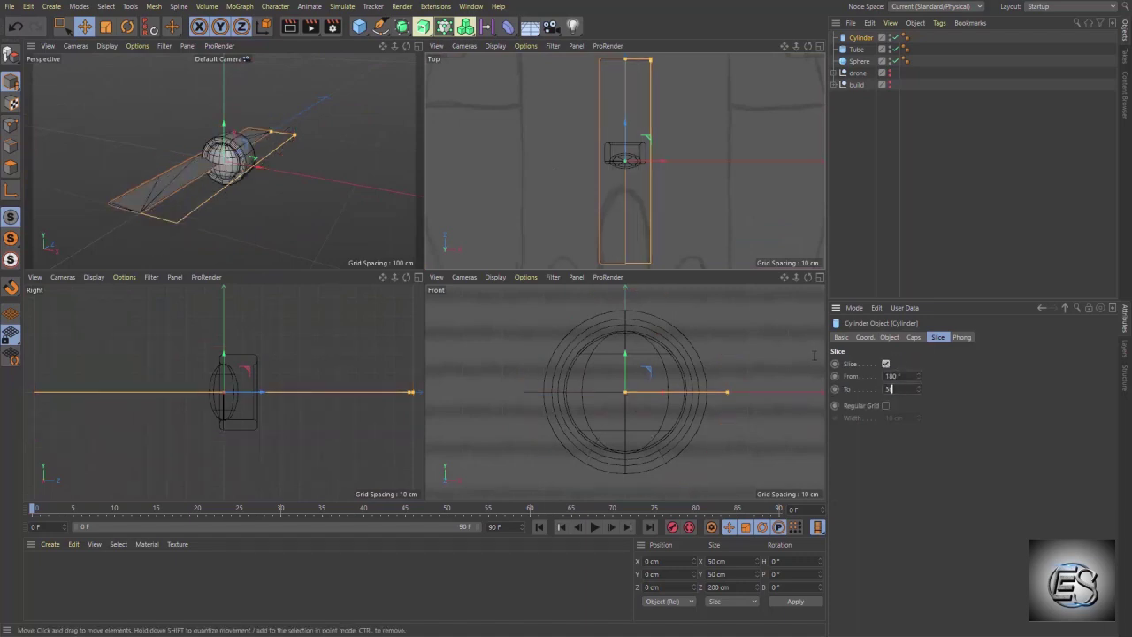
pyautogui.press('Return')
pyautogui.press('c')
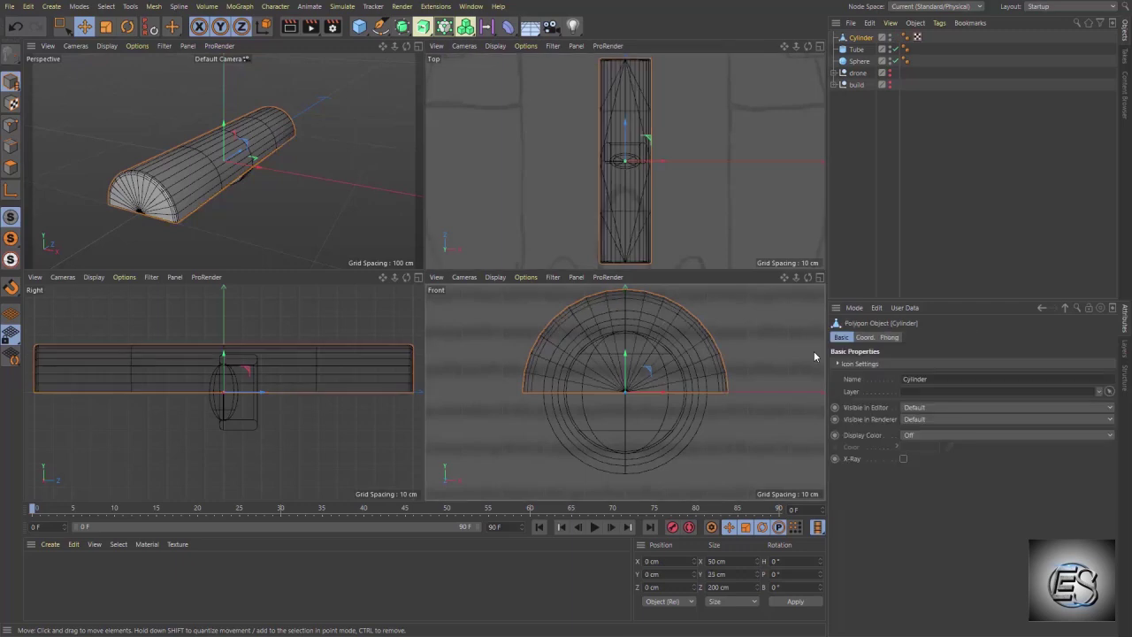
# - Box-select the half-cylinder's flat-side polygons and push them down into an arch
pyautogui.click(11, 167)
pyautogui.press('h')
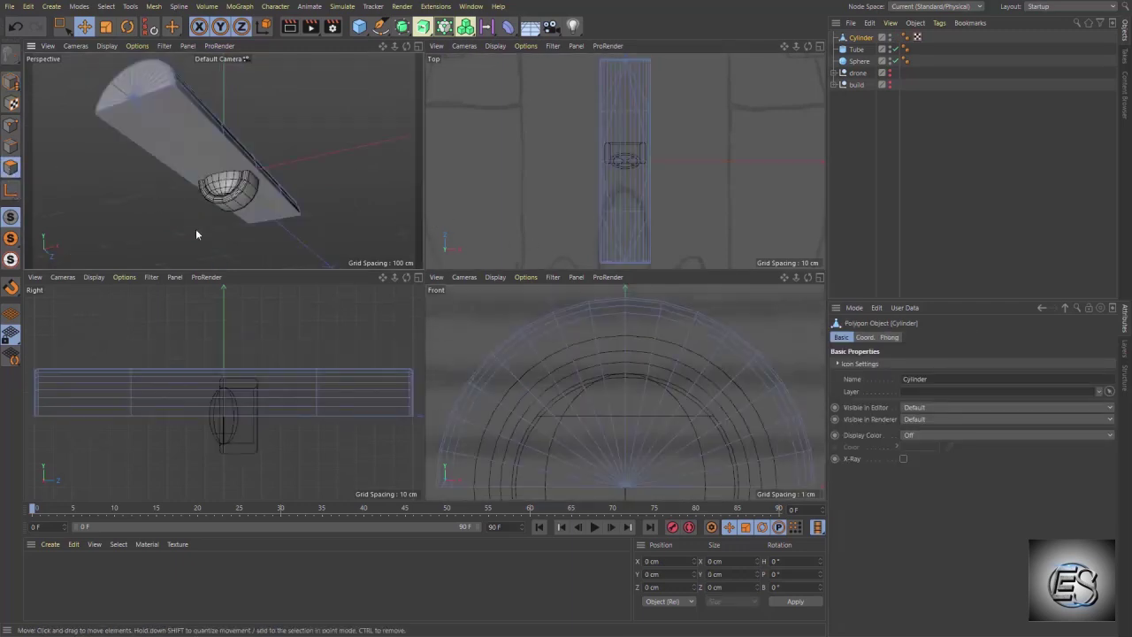
pyautogui.click(60, 25)
pyautogui.moveTo(429, 478); pyautogui.dragTo(825, 501)
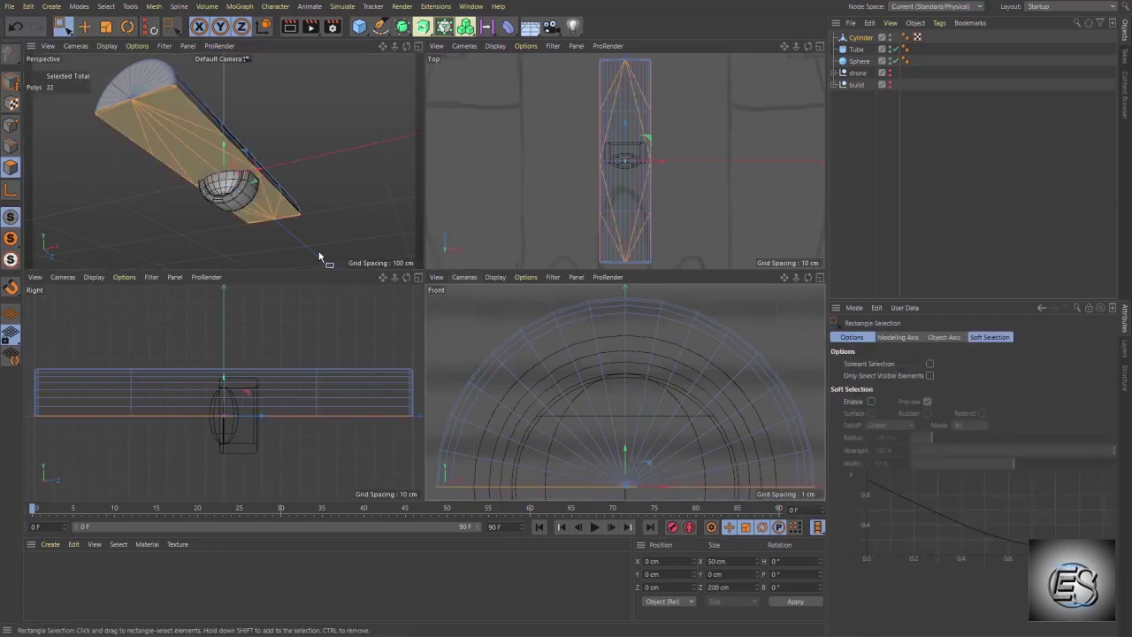
pyautogui.scroll(-4, 579, 378)
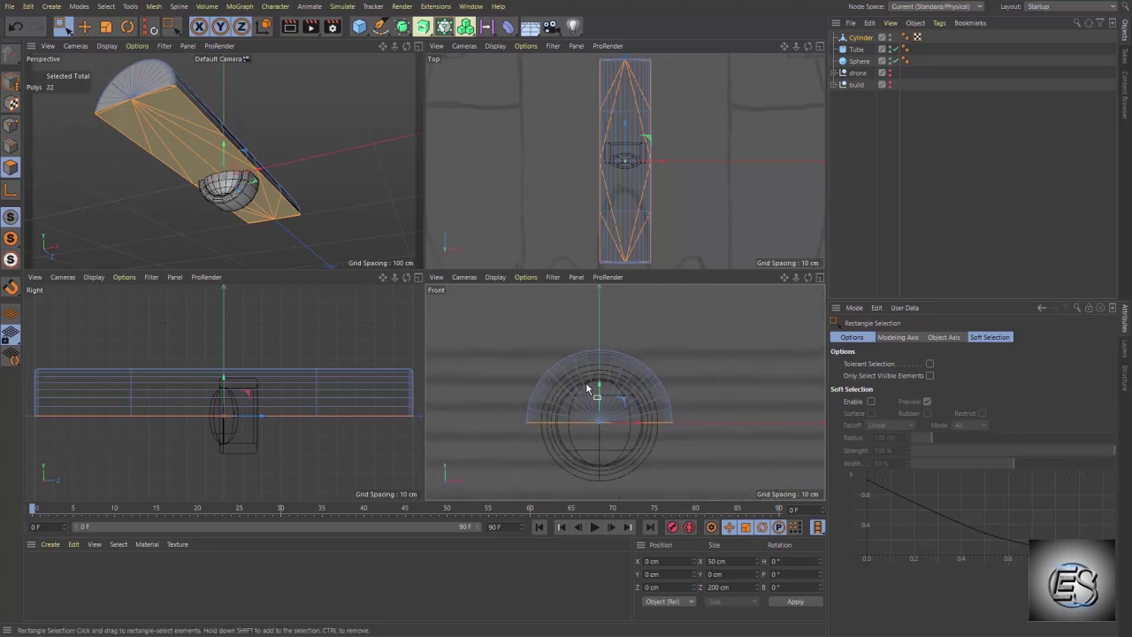
pyautogui.moveTo(600, 389); pyautogui.dragTo(601, 469)
pyautogui.scroll(-1, 594, 334)
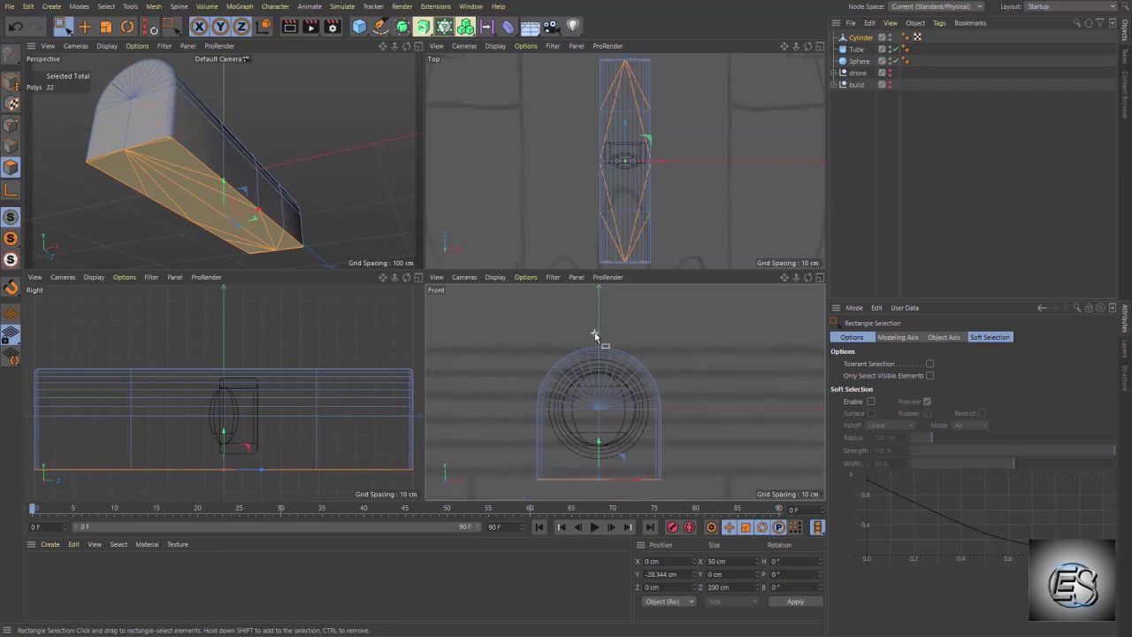
# - Delete the far-end polygons to leave the arch open
pyautogui.click(211, 233)
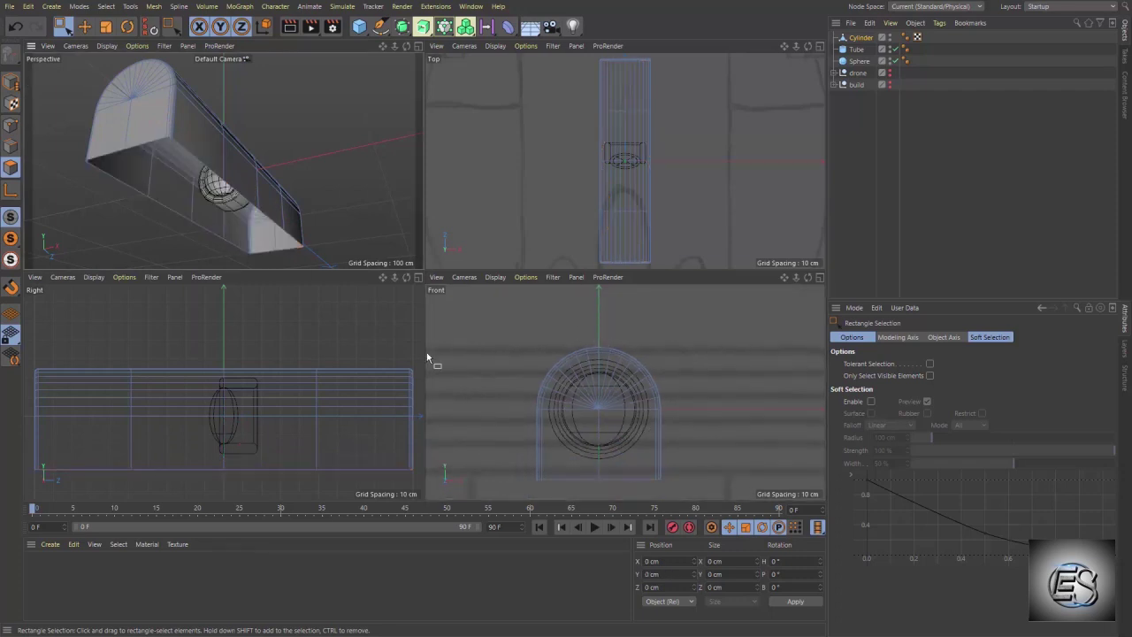
pyautogui.moveTo(387, 343); pyautogui.dragTo(421, 491)
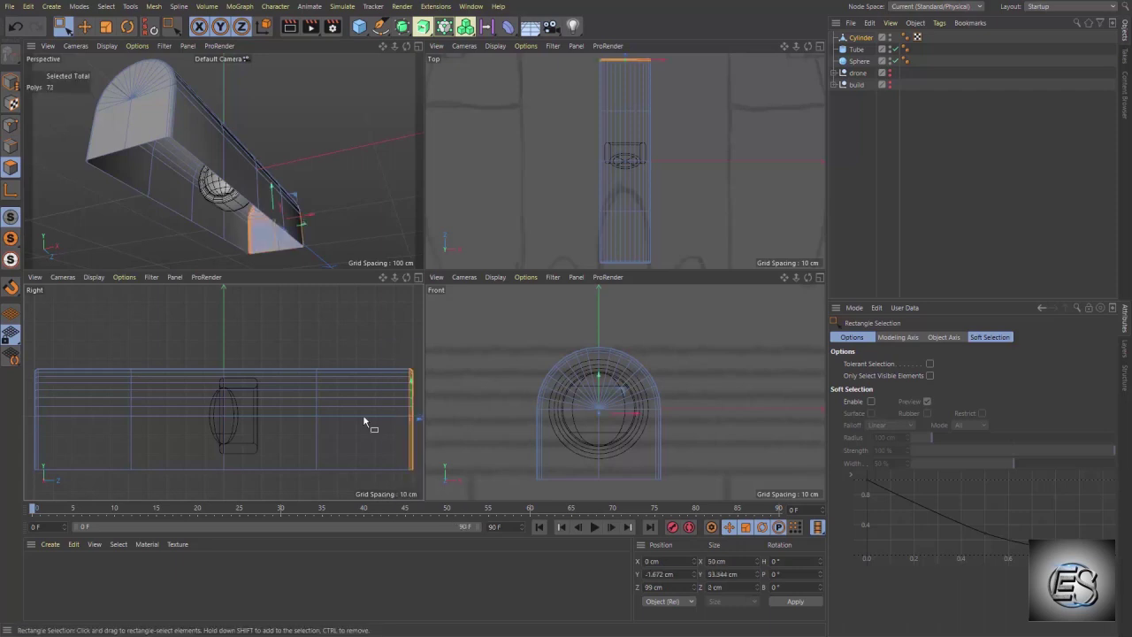
pyautogui.press('Delete')
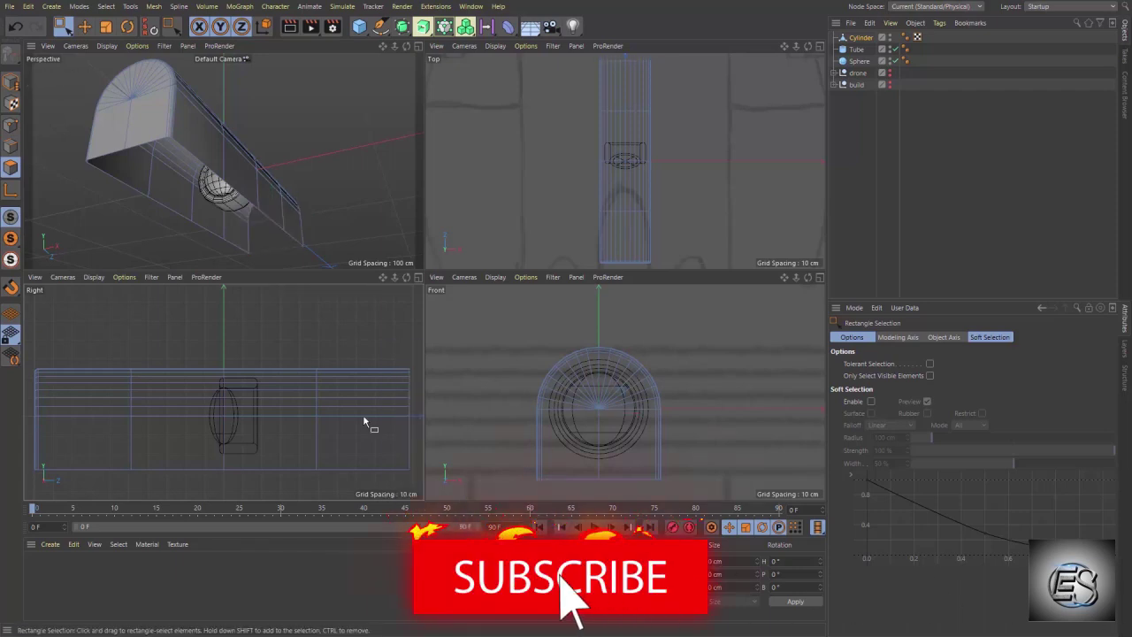
# - Move the arch object back along Z to about 104.328 cm
pyautogui.click(11, 81)
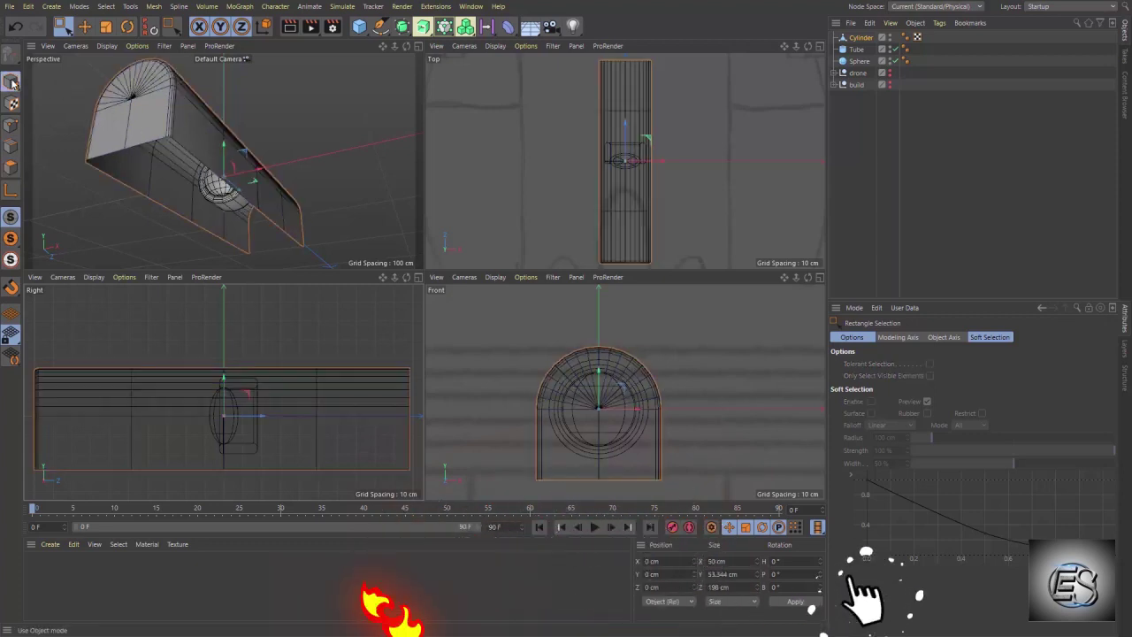
pyautogui.click(83, 34)
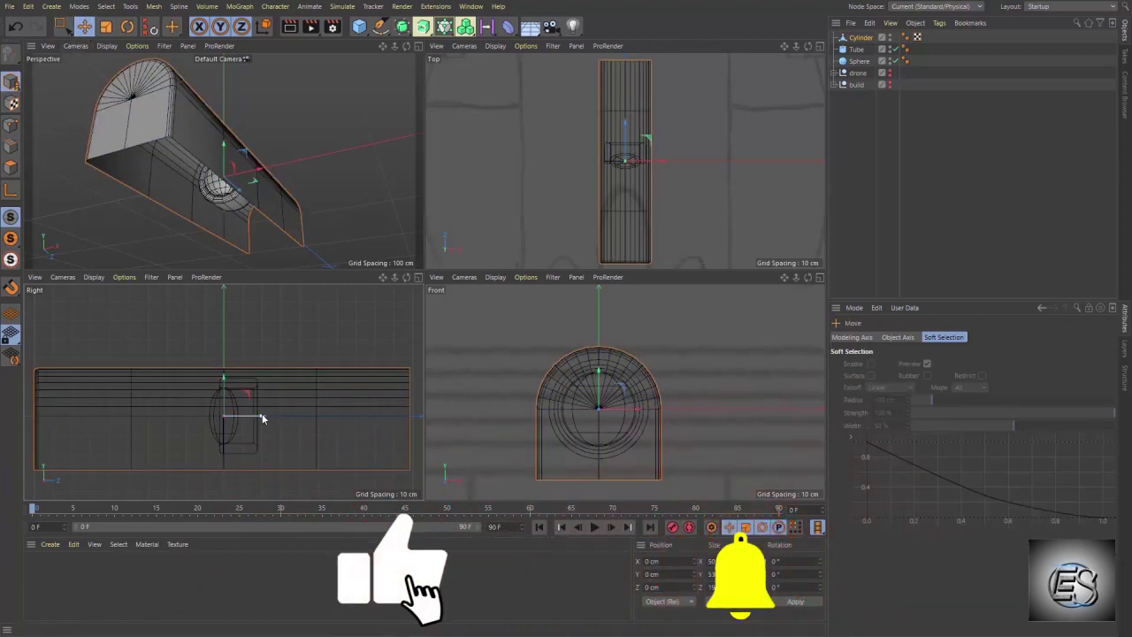
pyautogui.moveTo(262, 413); pyautogui.dragTo(414, 414)
pyautogui.moveTo(405, 390); pyautogui.dragTo(427, 390)
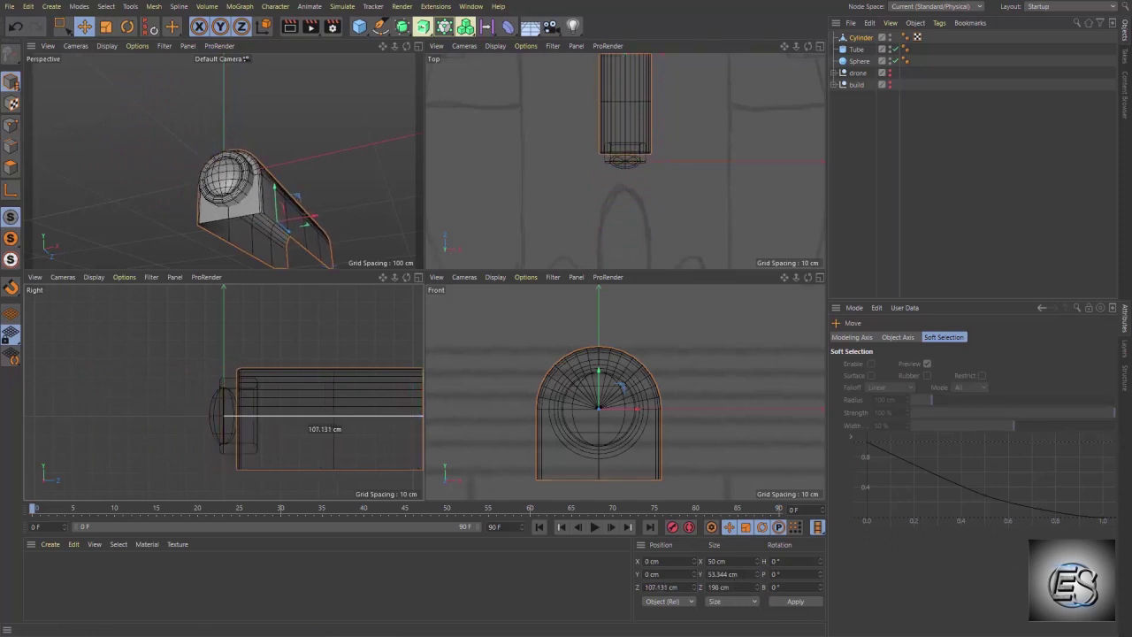
pyautogui.moveTo(264, 413); pyautogui.dragTo(261, 413)
pyautogui.press('h')
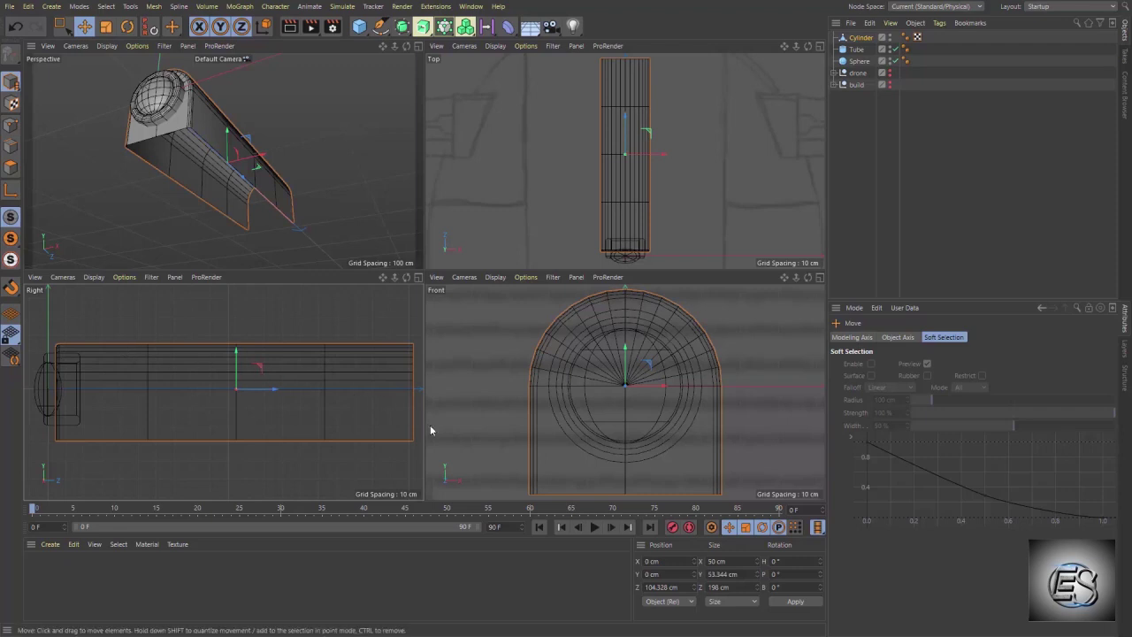
# - Box-select the edges at the housing's open end, lower them and scale them down to taper the end
pyautogui.click(10, 146)
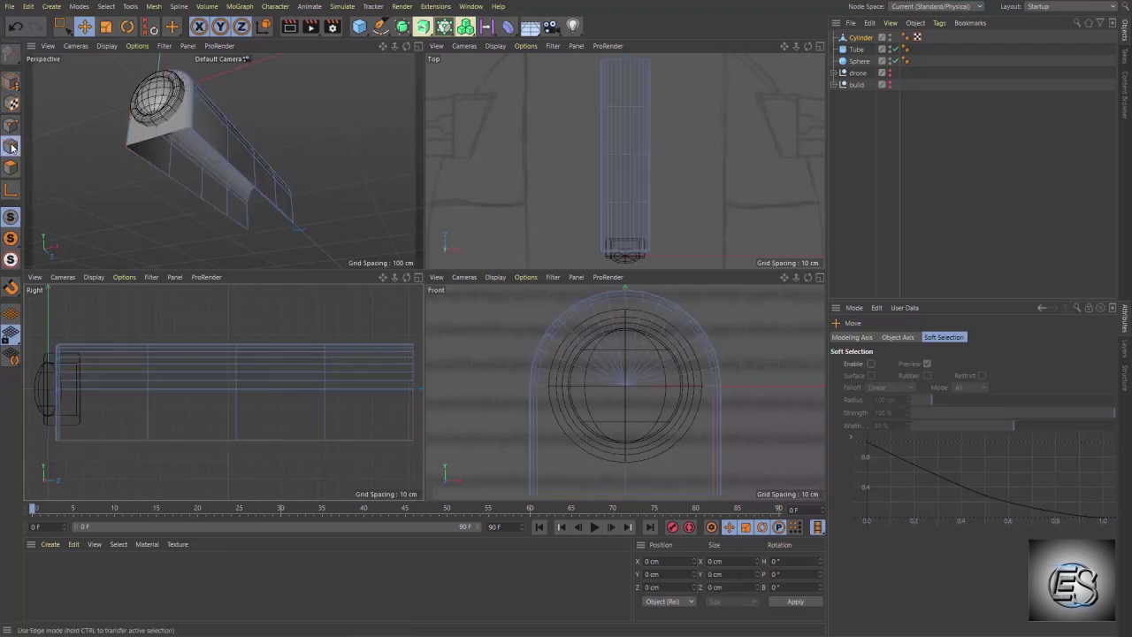
pyautogui.press('0')
pyautogui.moveTo(388, 309); pyautogui.dragTo(412, 473)
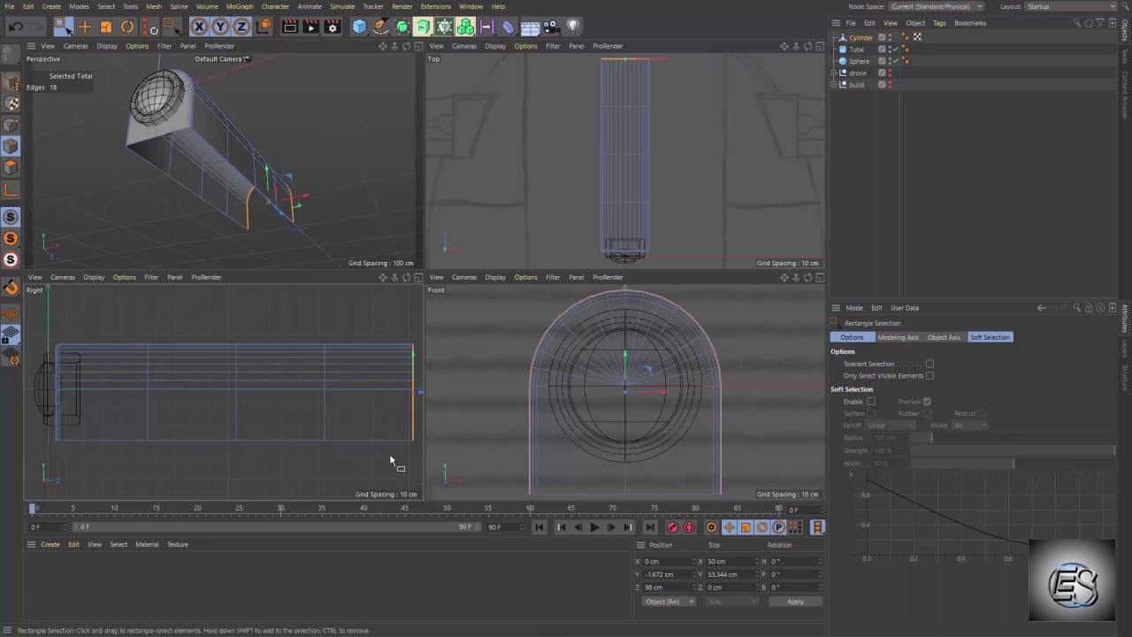
pyautogui.click(11, 190)
pyautogui.scroll(-1, 182, 385)
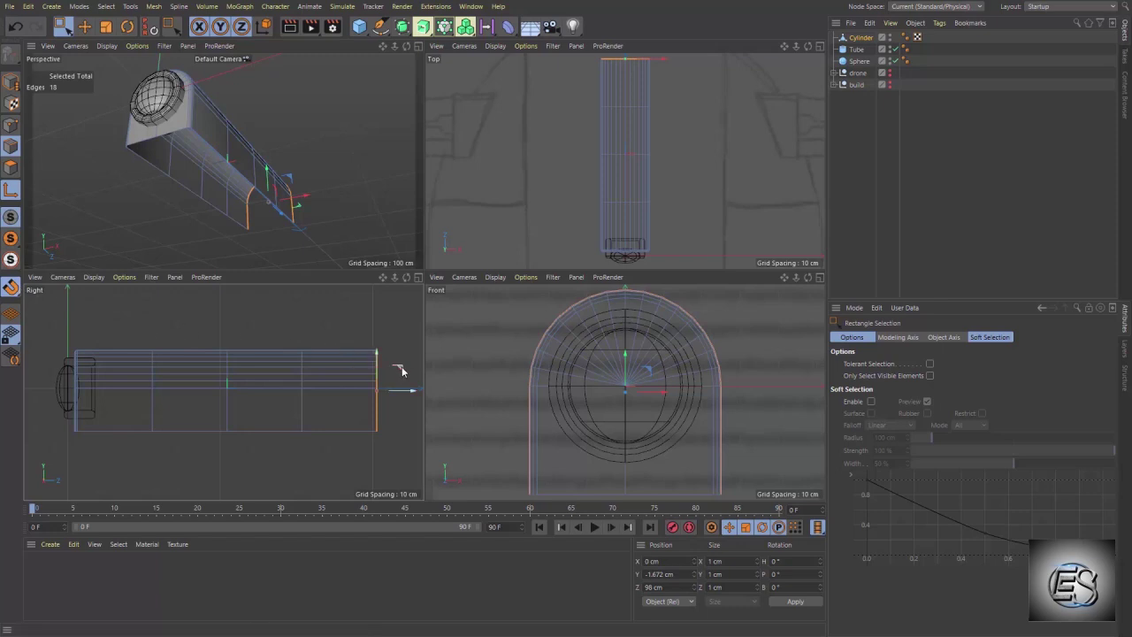
pyautogui.moveTo(400, 367); pyautogui.dragTo(403, 403)
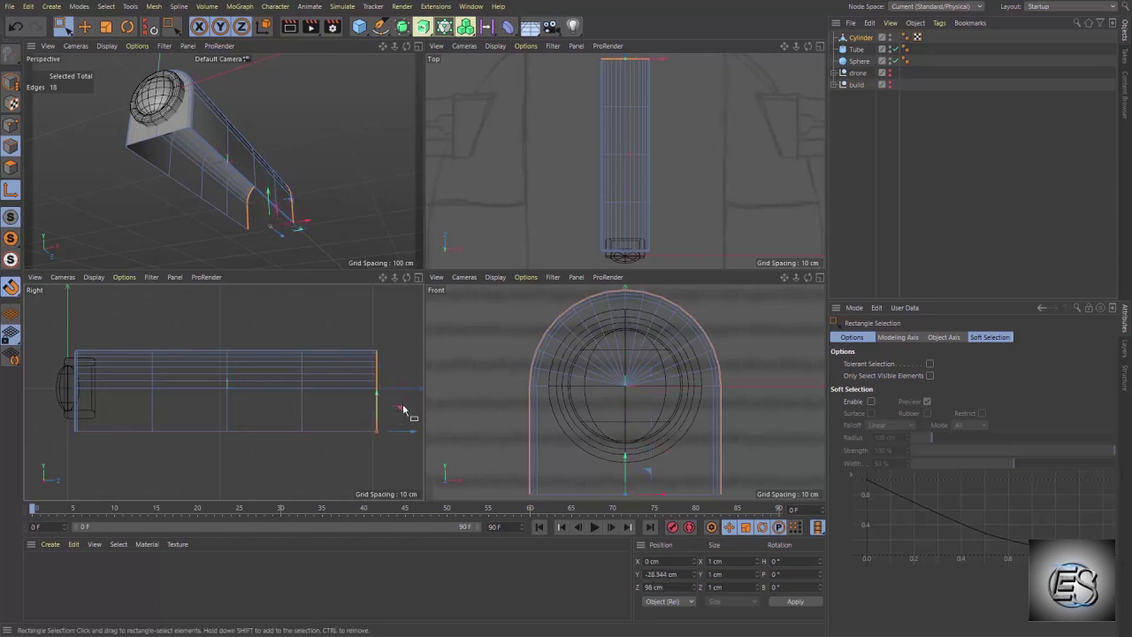
pyautogui.press('t')
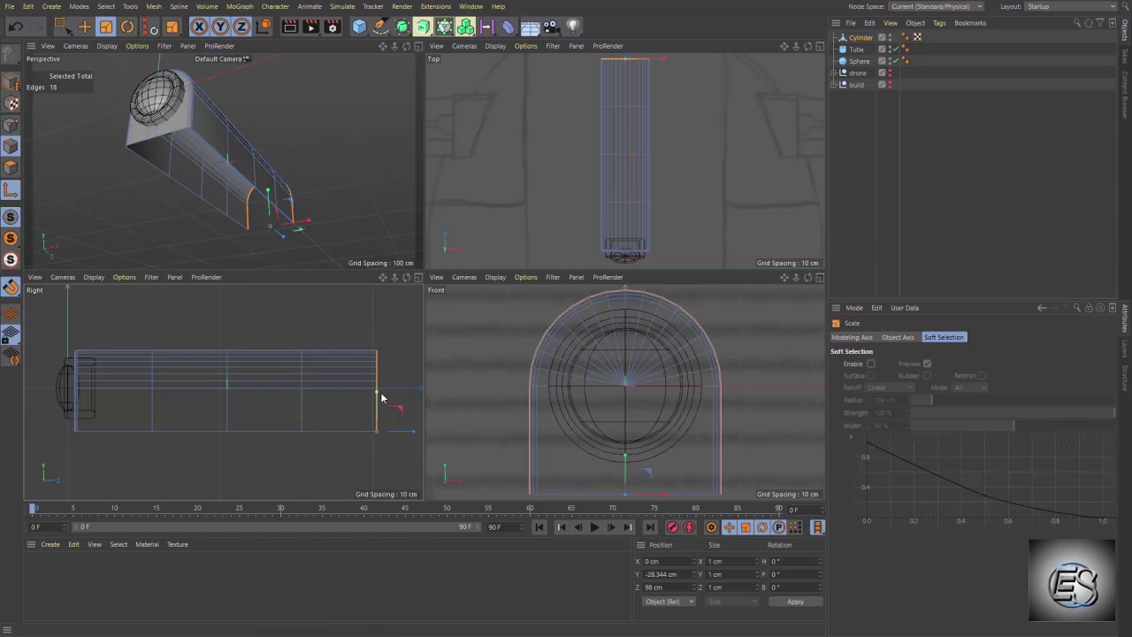
pyautogui.moveTo(382, 398); pyautogui.dragTo(382, 426)
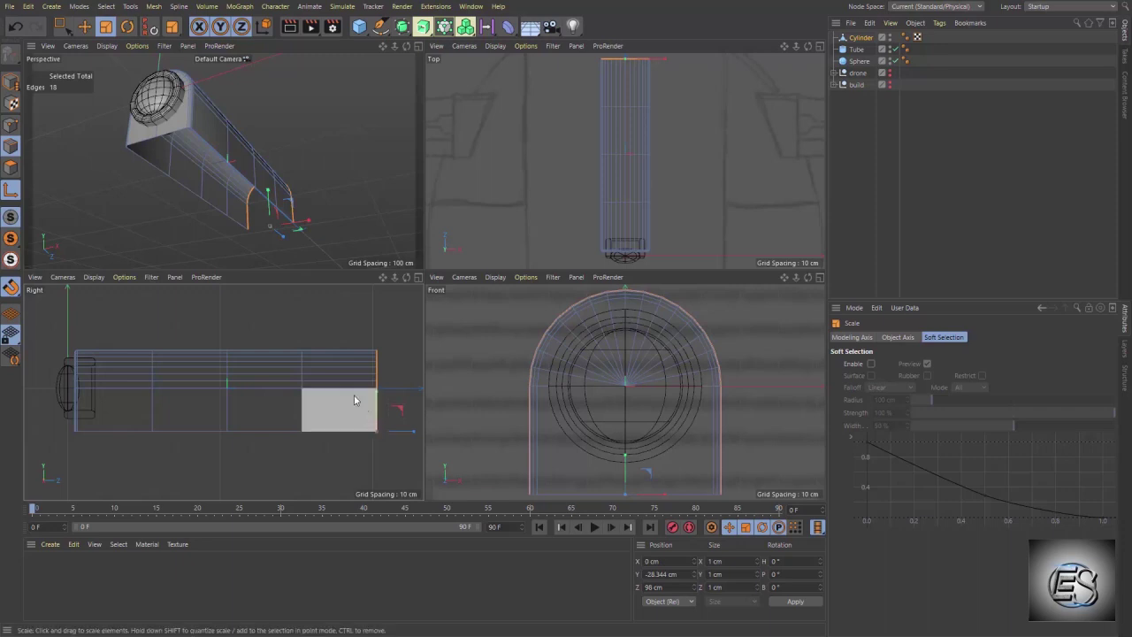
pyautogui.click(12, 191)
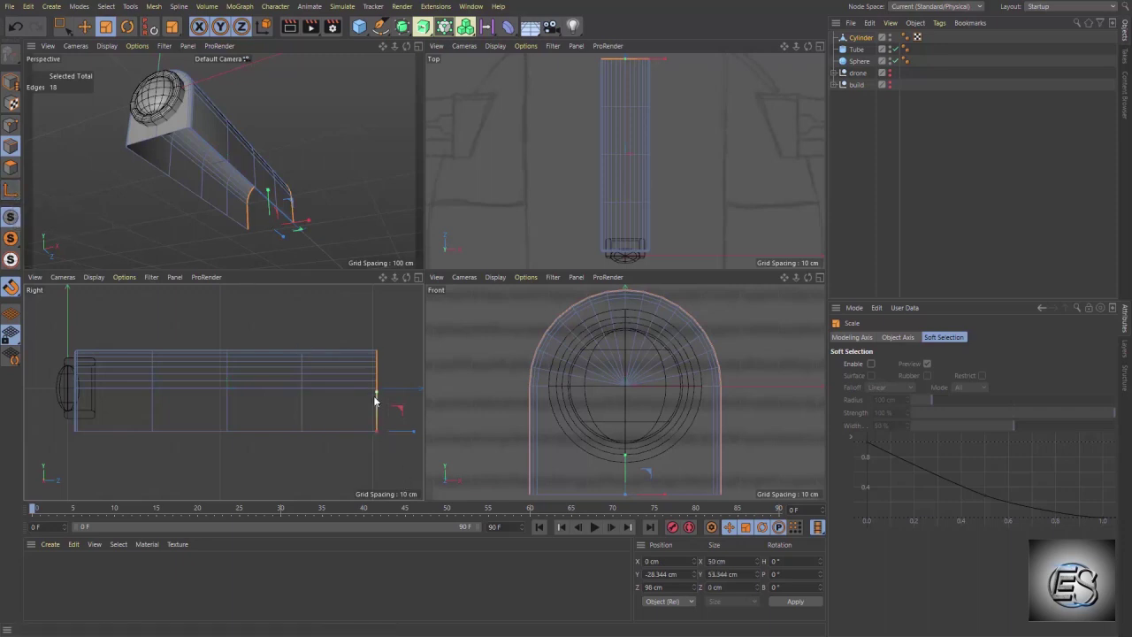
pyautogui.moveTo(376, 398); pyautogui.dragTo(377, 416)
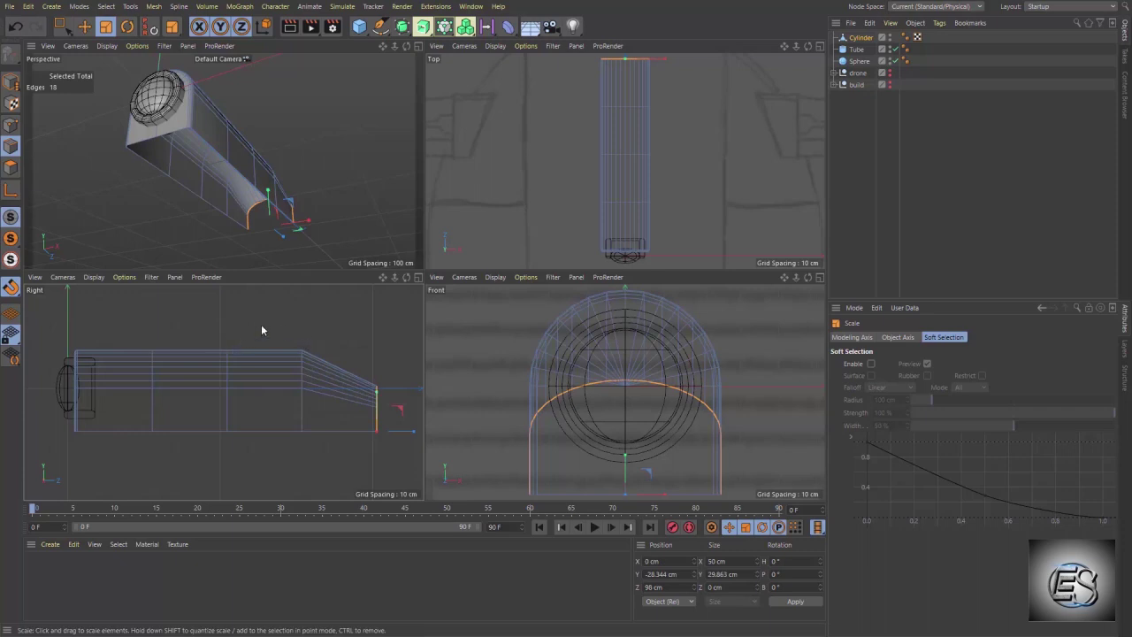
# - Lower the pivot of the edge loop where the taper starts and shrink that loop to about 87%
pyautogui.press('0')
pyautogui.moveTo(286, 309); pyautogui.dragTo(329, 432)
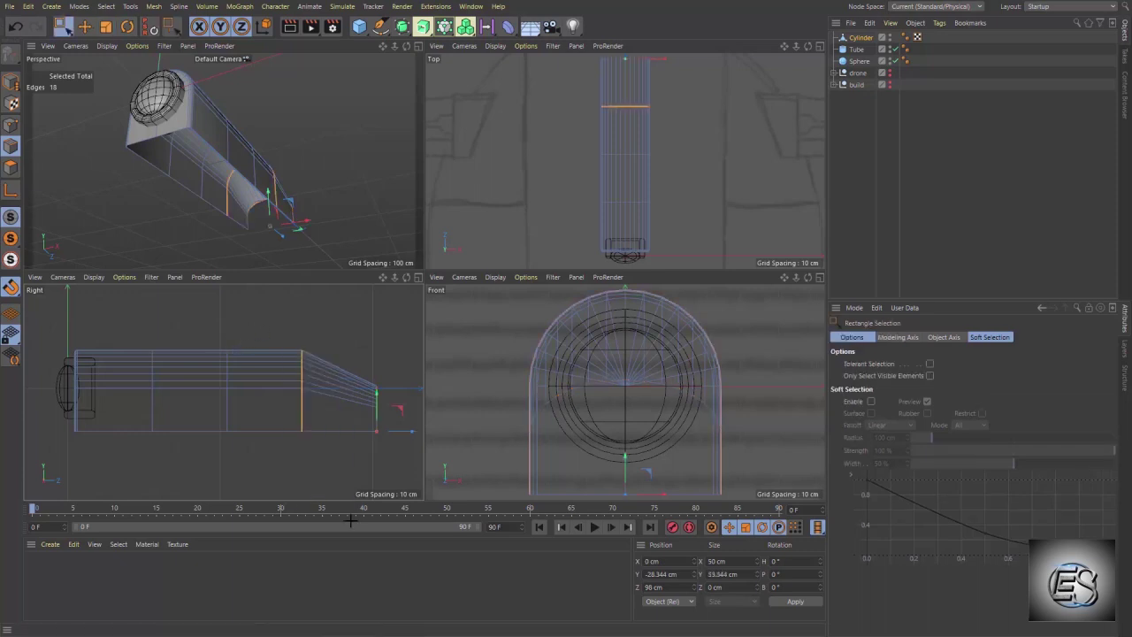
pyautogui.press('l')
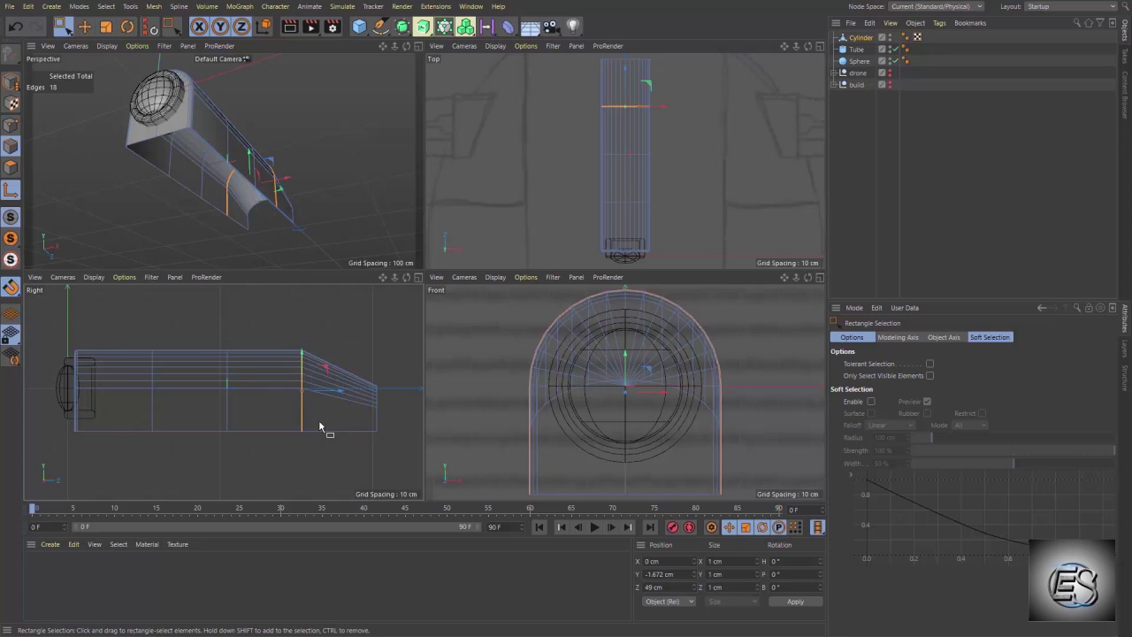
pyautogui.moveTo(302, 355); pyautogui.dragTo(306, 396)
pyautogui.press('l')
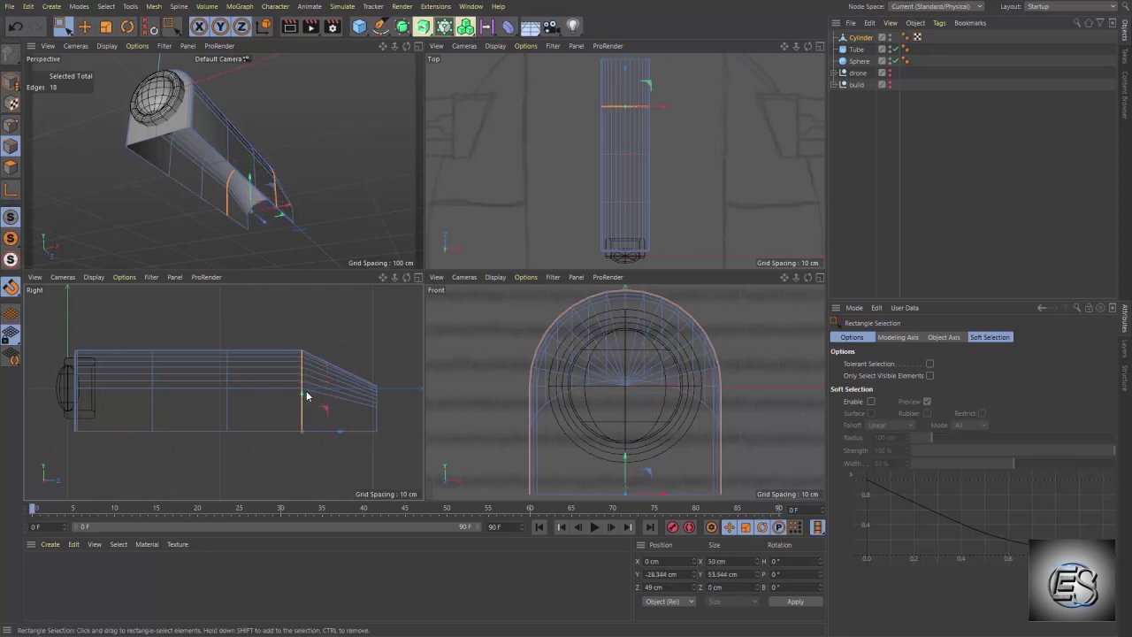
pyautogui.press('t')
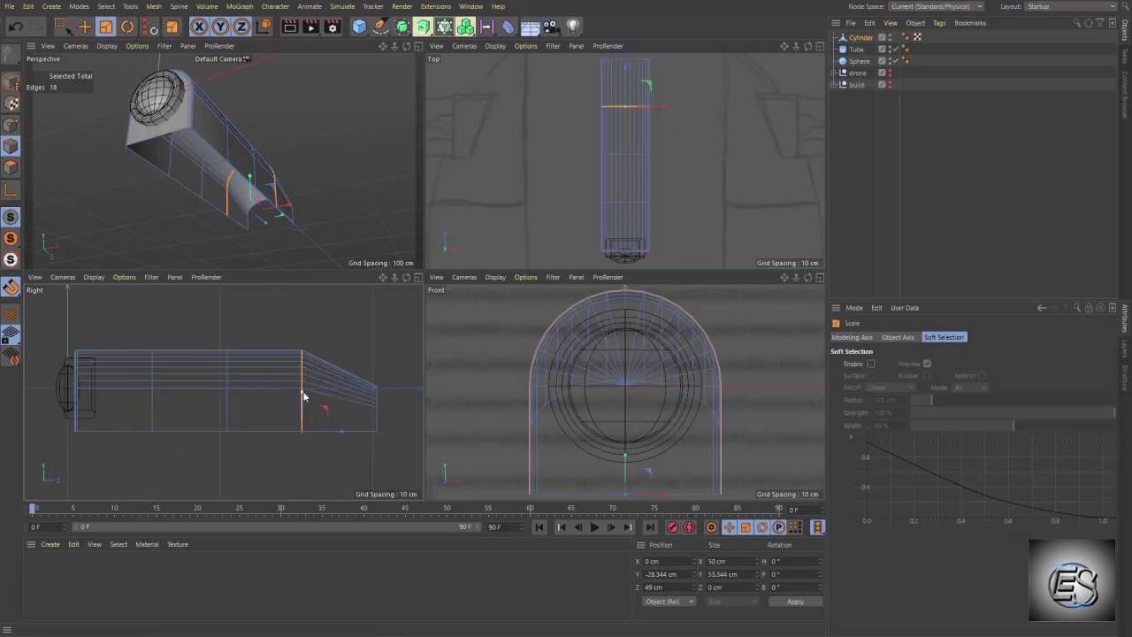
pyautogui.moveTo(303, 397); pyautogui.dragTo(304, 401)
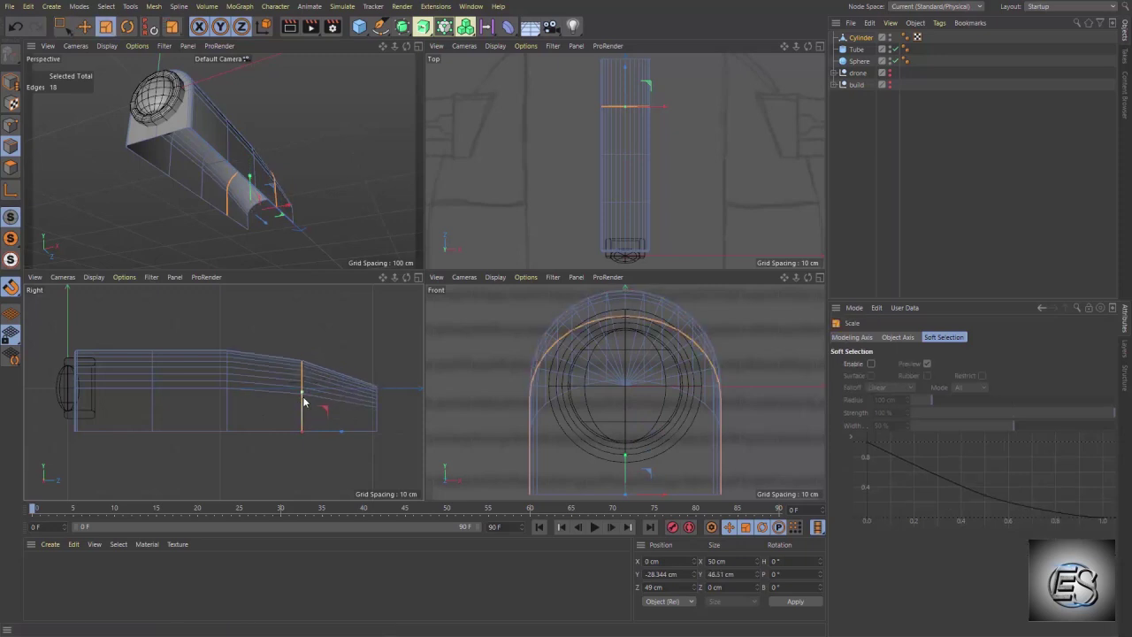
# - Move an edge loop further back along the housing, shrink its height slightly, then clear the selection
pyautogui.press('space')
pyautogui.moveTo(213, 328); pyautogui.dragTo(251, 463)
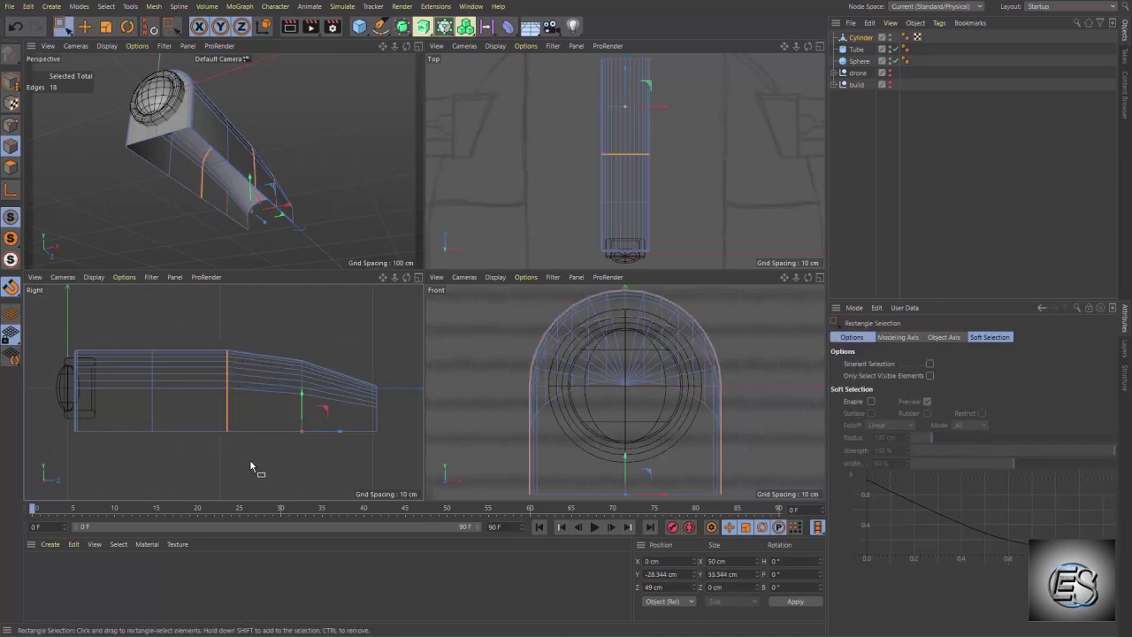
pyautogui.press('e')
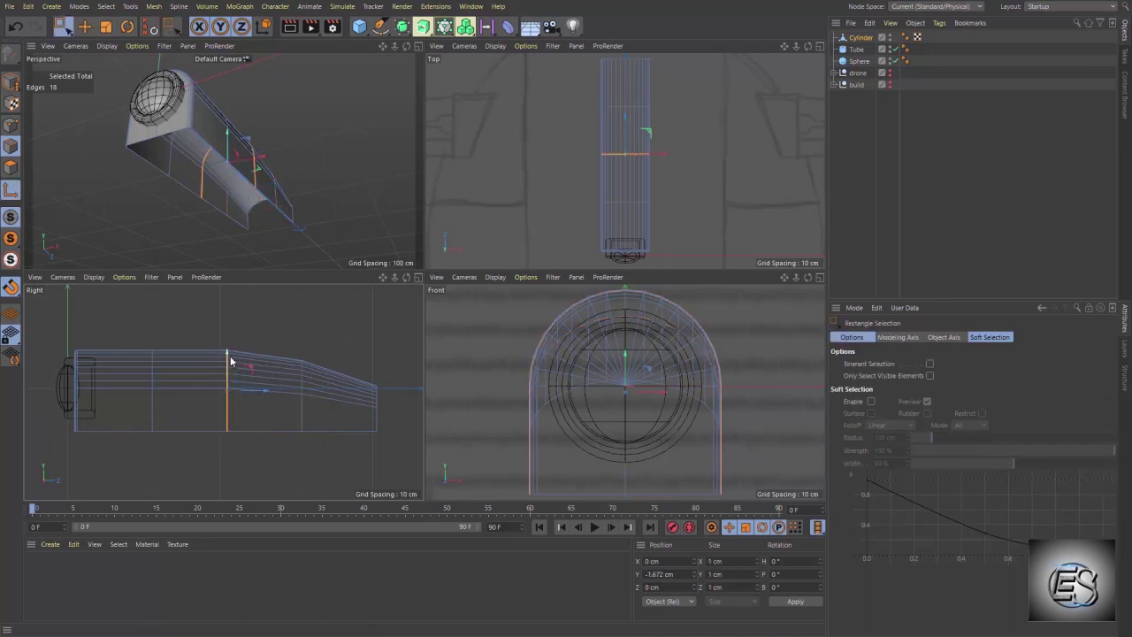
pyautogui.moveTo(235, 365); pyautogui.dragTo(230, 400)
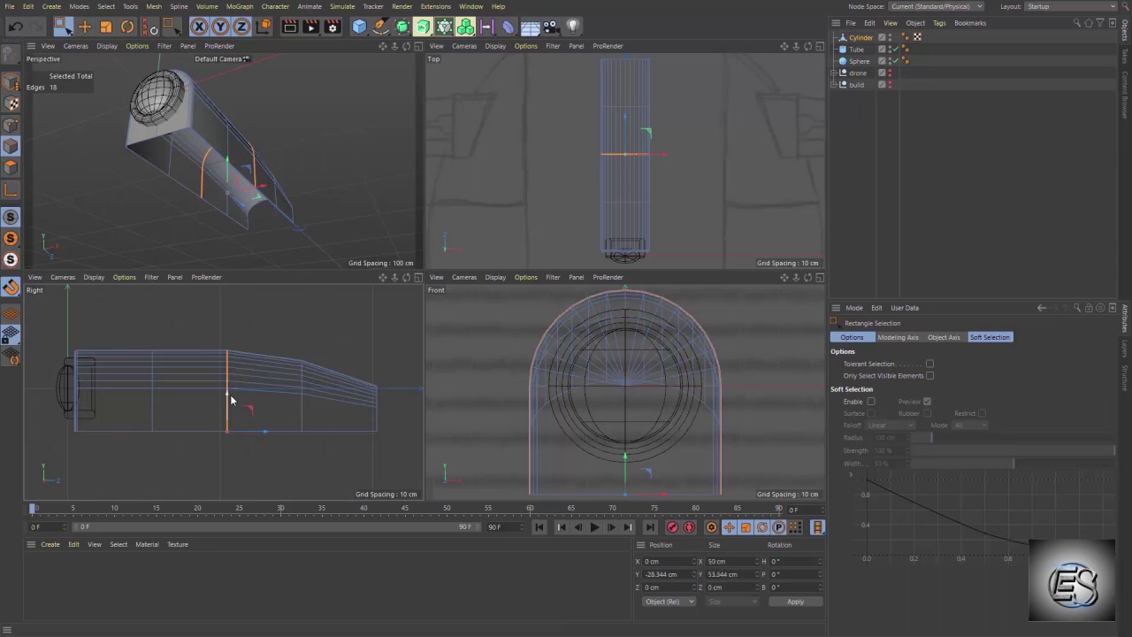
pyautogui.press('t')
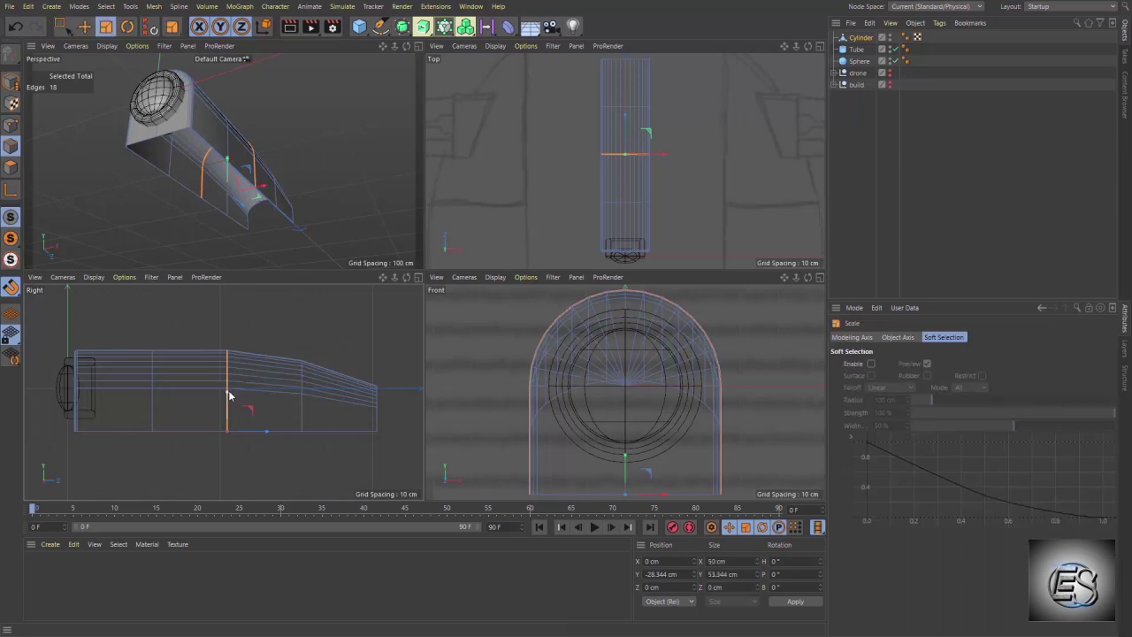
pyautogui.moveTo(230, 401); pyautogui.dragTo(228, 399)
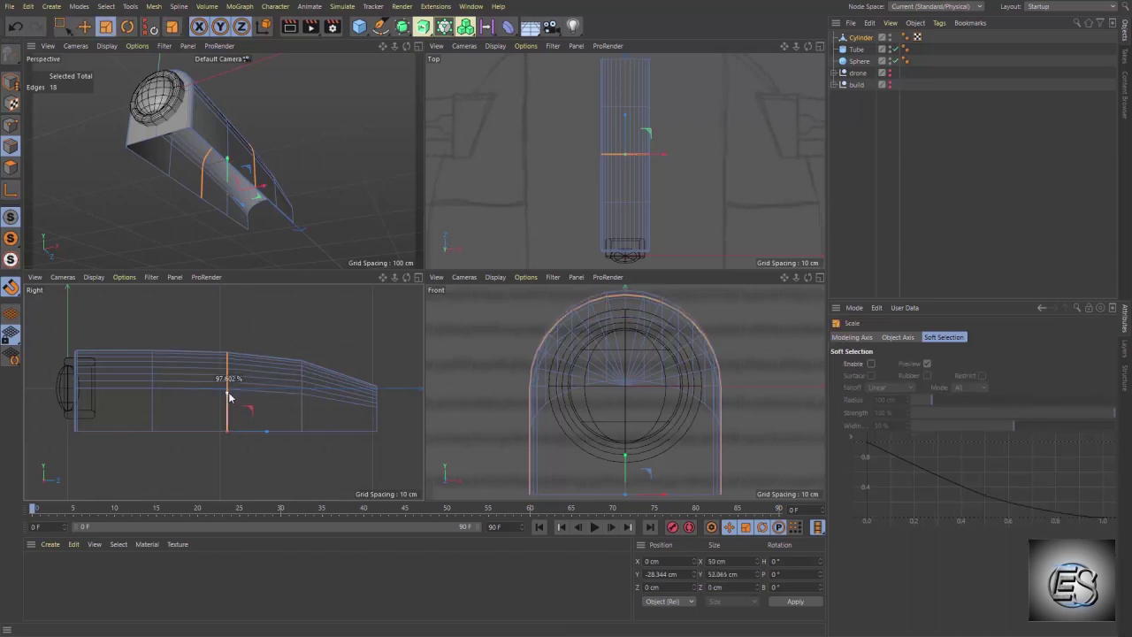
pyautogui.press('space')
pyautogui.click(309, 450)
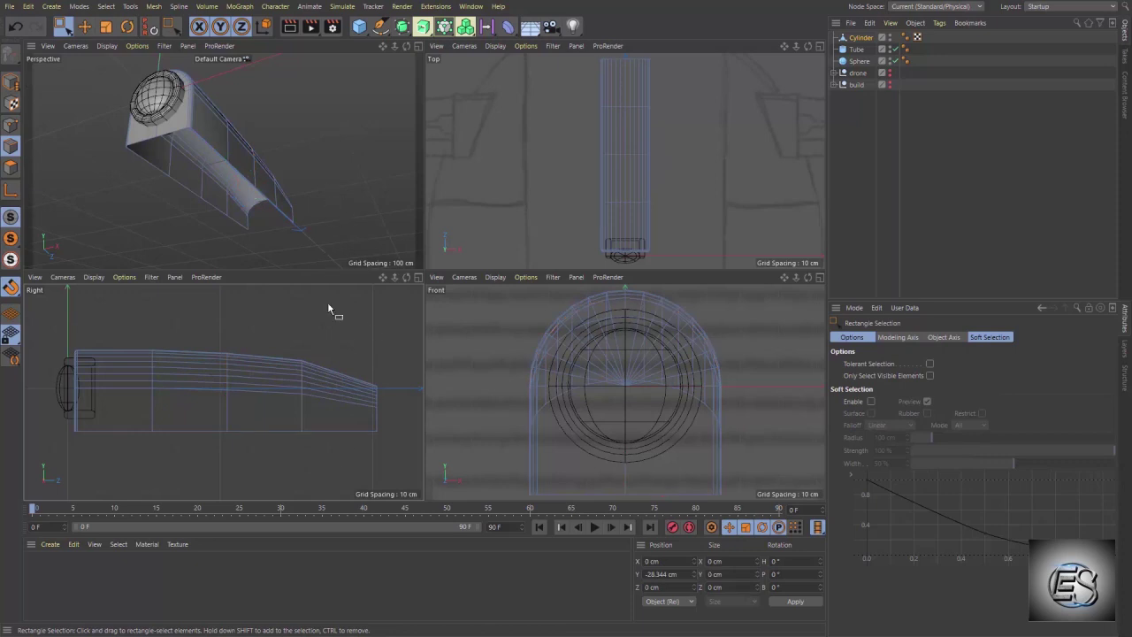
# - Put the housing under a Subdivision Surface, render a preview, and select housing, tube and sphere in Model mode
pyautogui.click(402, 27)
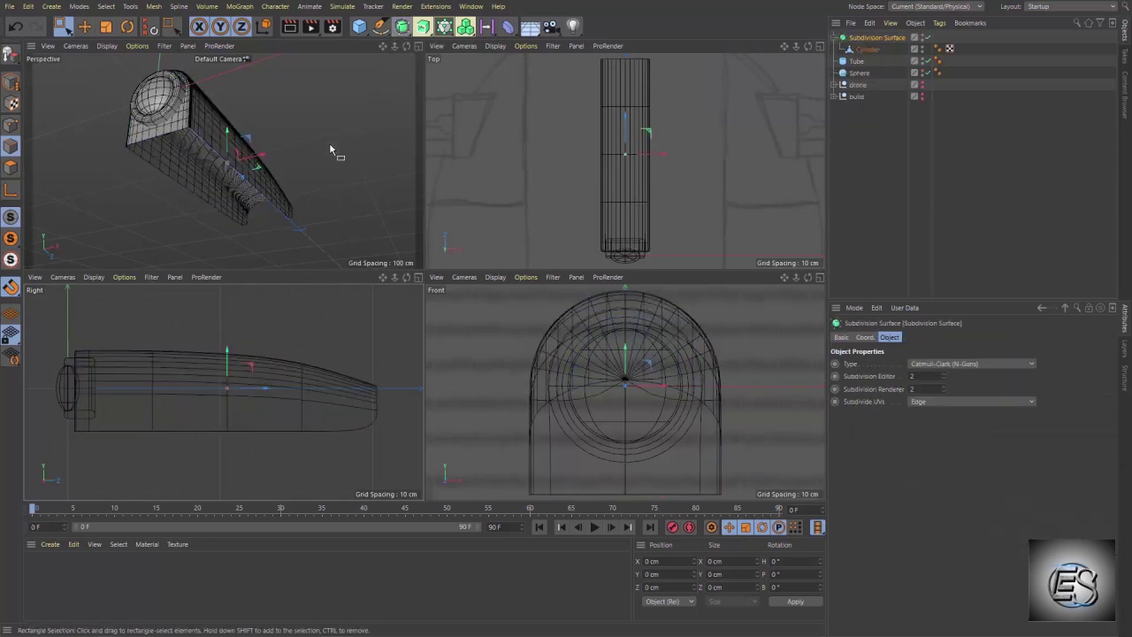
pyautogui.scroll(-5, 305, 177)
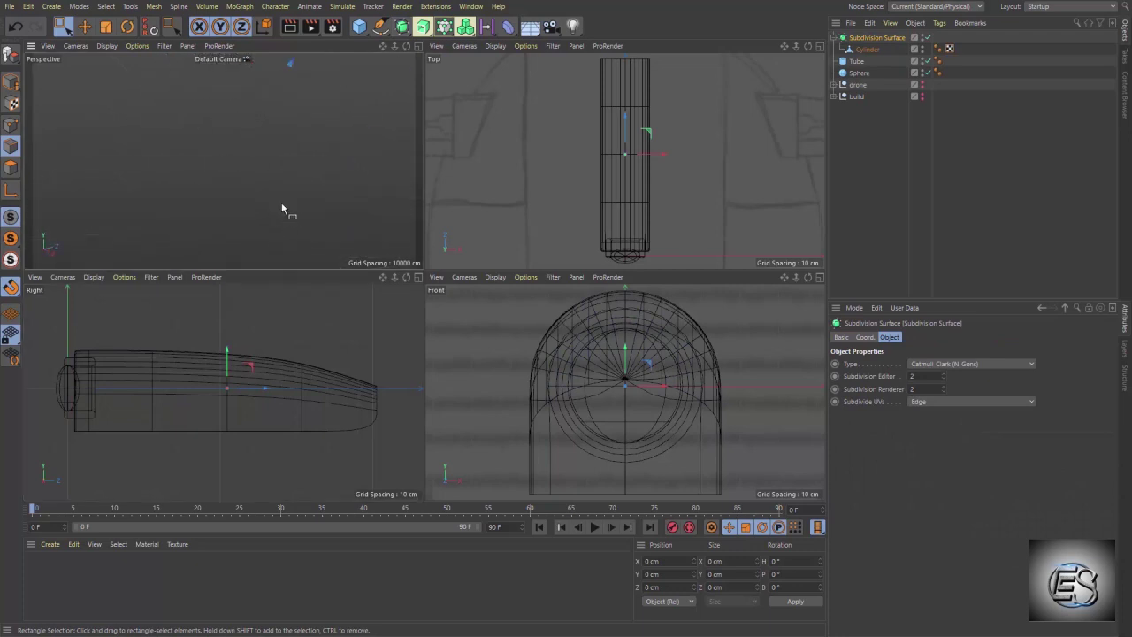
pyautogui.press('h')
pyautogui.hotkey('ctrl', 'r')
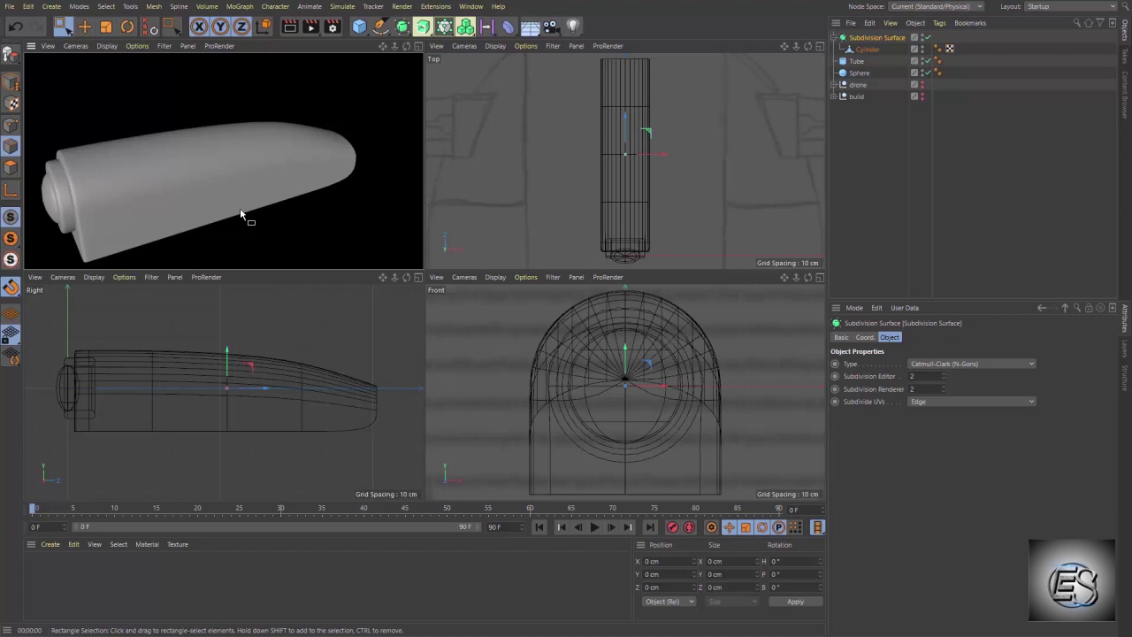
pyautogui.moveTo(889, 81); pyautogui.dragTo(808, 2)
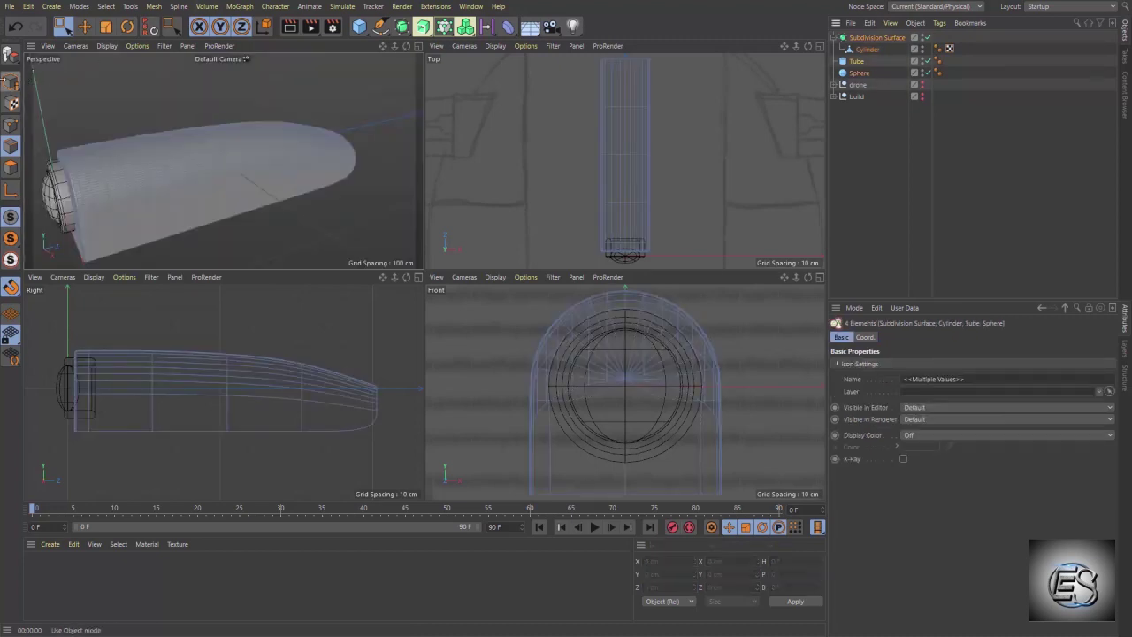
pyautogui.click(12, 82)
# - Group the selected parts under a Null named 'eye' and hide the drone model
pyautogui.hotkey('alt', 'g')
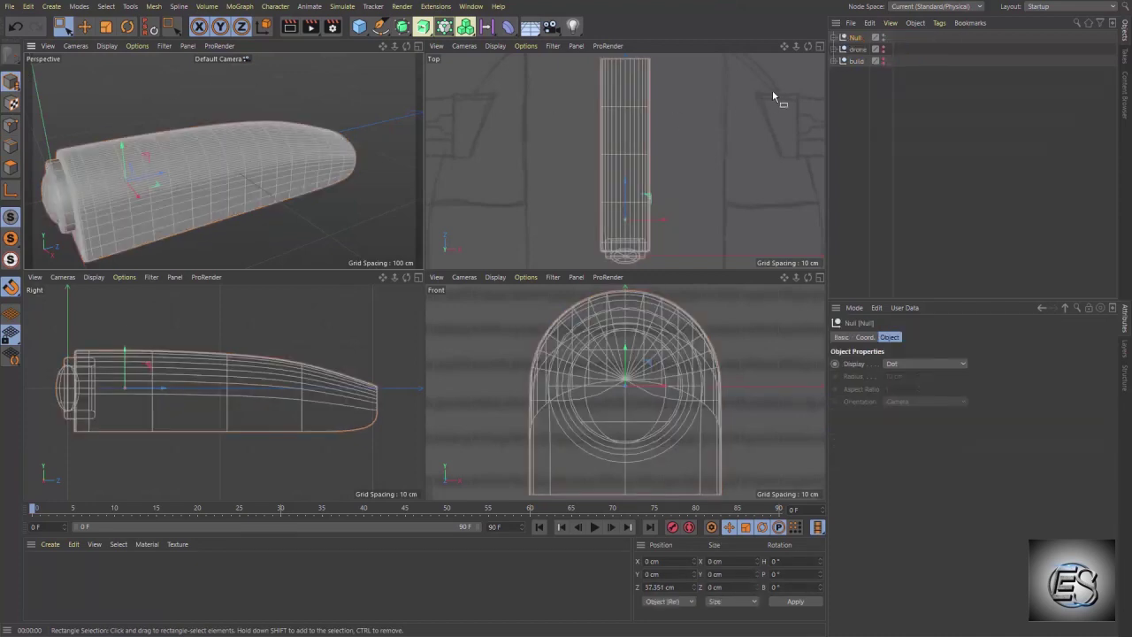
pyautogui.write('n')
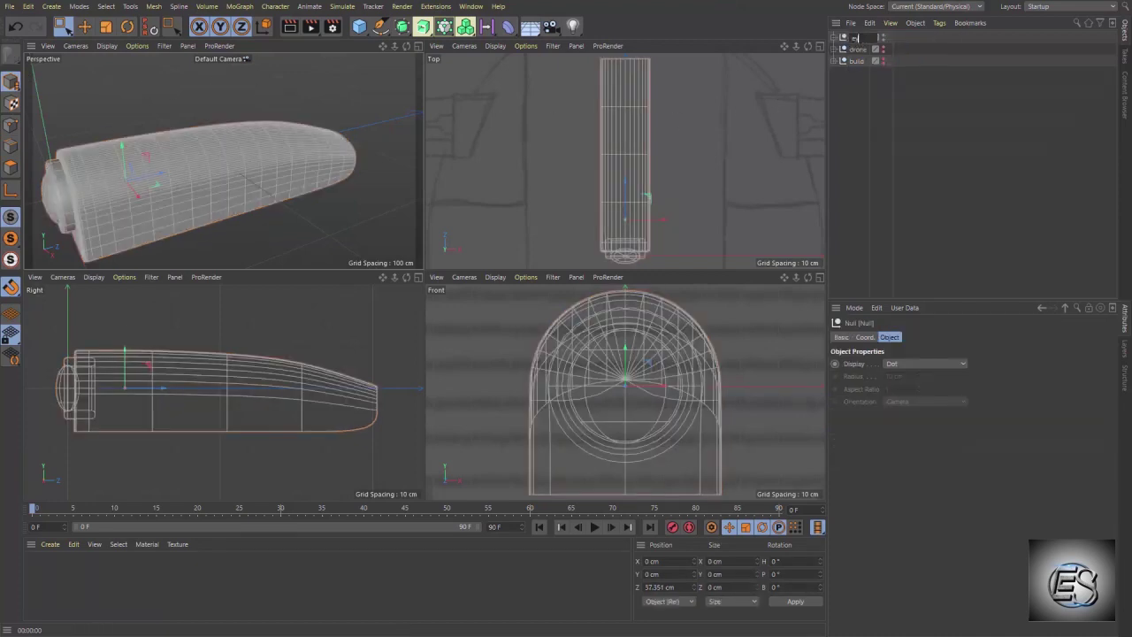
pyautogui.press('Return')
pyautogui.click(884, 50)
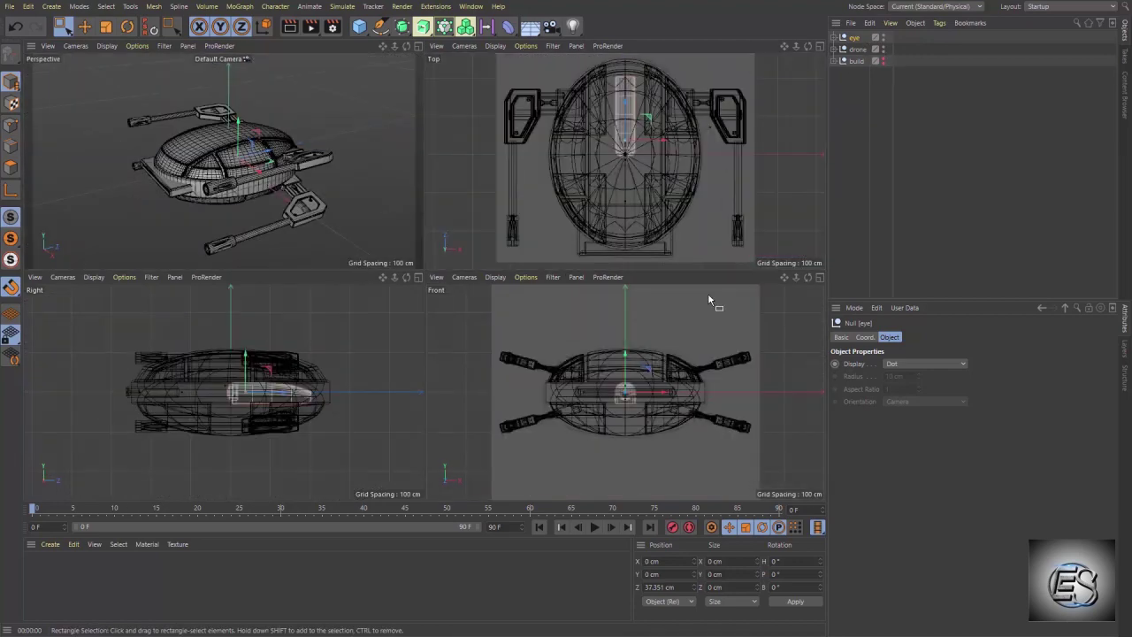
# - Raise the eye group onto the drone's top in Front view and slide it lengthwise in Top view
pyautogui.middleClick(707, 293)
pyautogui.moveTo(421, 209); pyautogui.dragTo(433, 122)
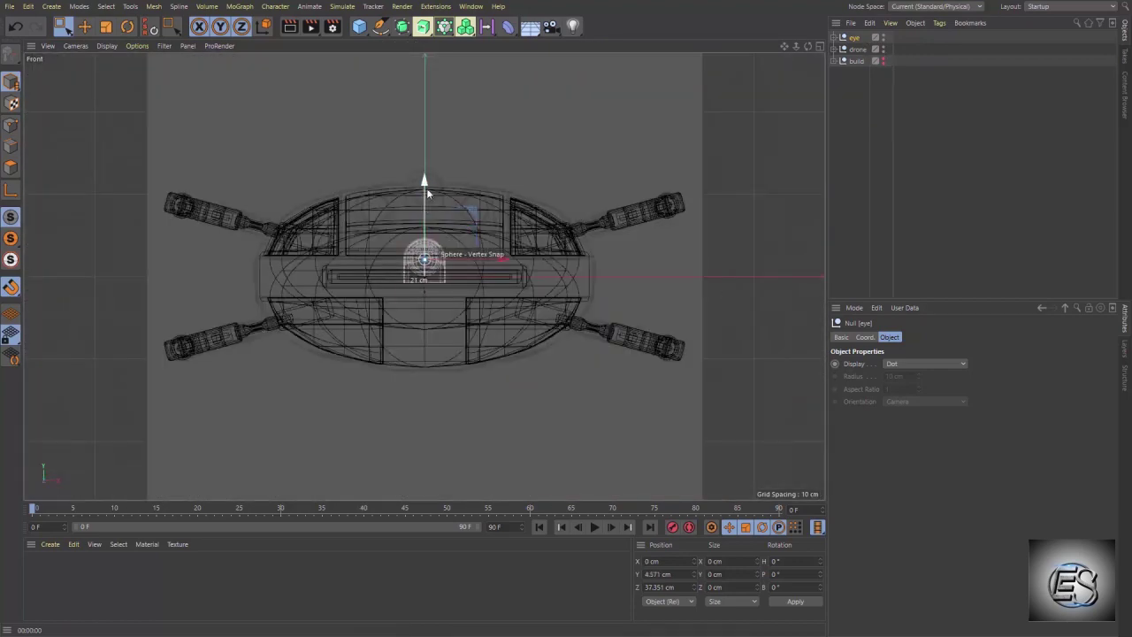
pyautogui.middleClick(434, 122)
pyautogui.middleClick(483, 177)
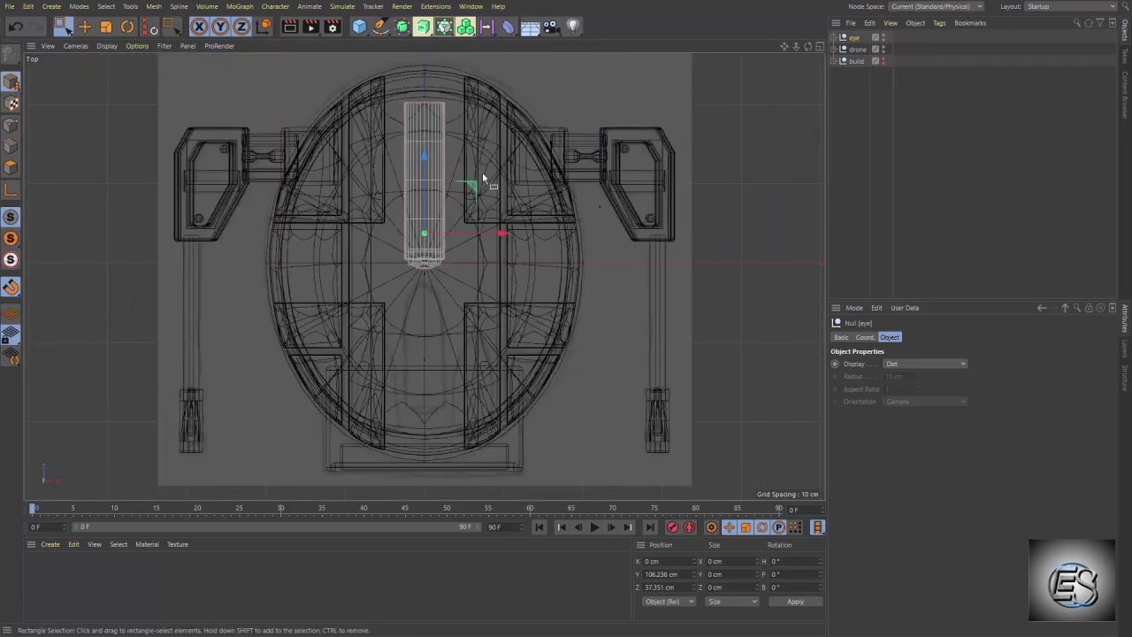
pyautogui.moveTo(427, 163); pyautogui.dragTo(425, 303)
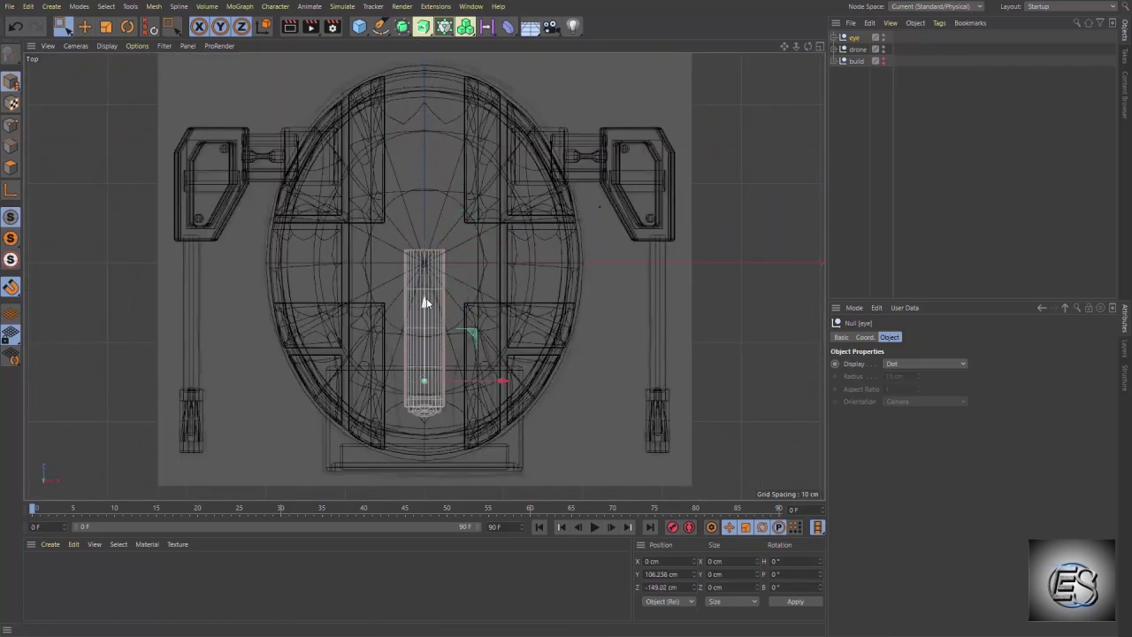
pyautogui.middleClick(425, 302)
# - Nudge the eye group down onto the dome, ending at Y 106.238 cm, Z −149.02 cm
pyautogui.middleClick(308, 185)
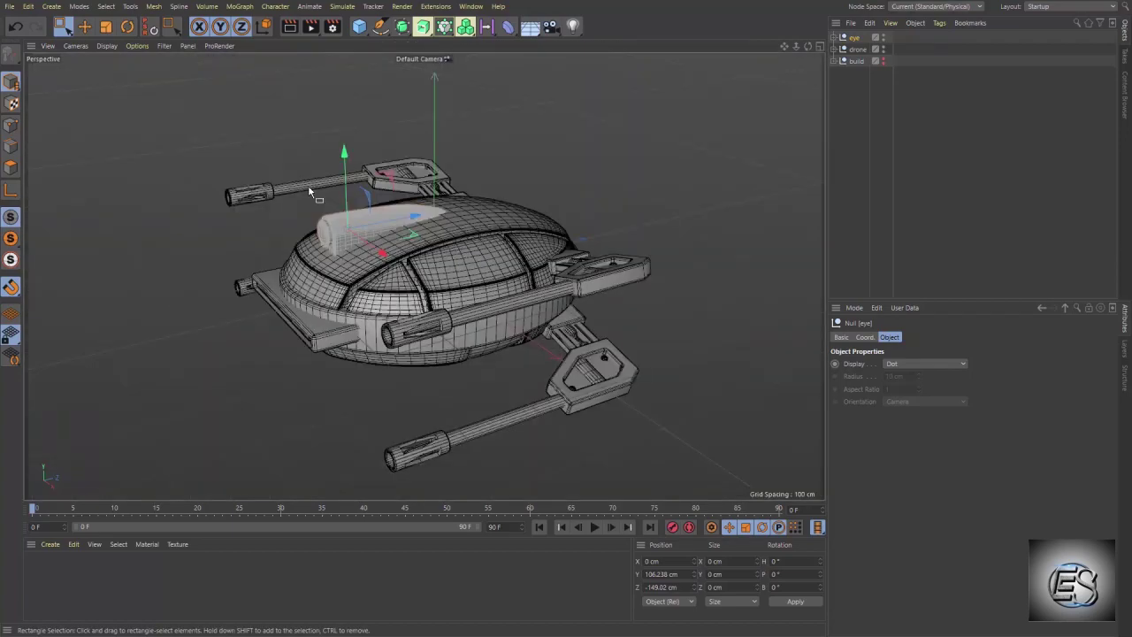
pyautogui.scroll(2, 359, 254)
pyautogui.scroll(3, 359, 254)
pyautogui.scroll(3, 360, 254)
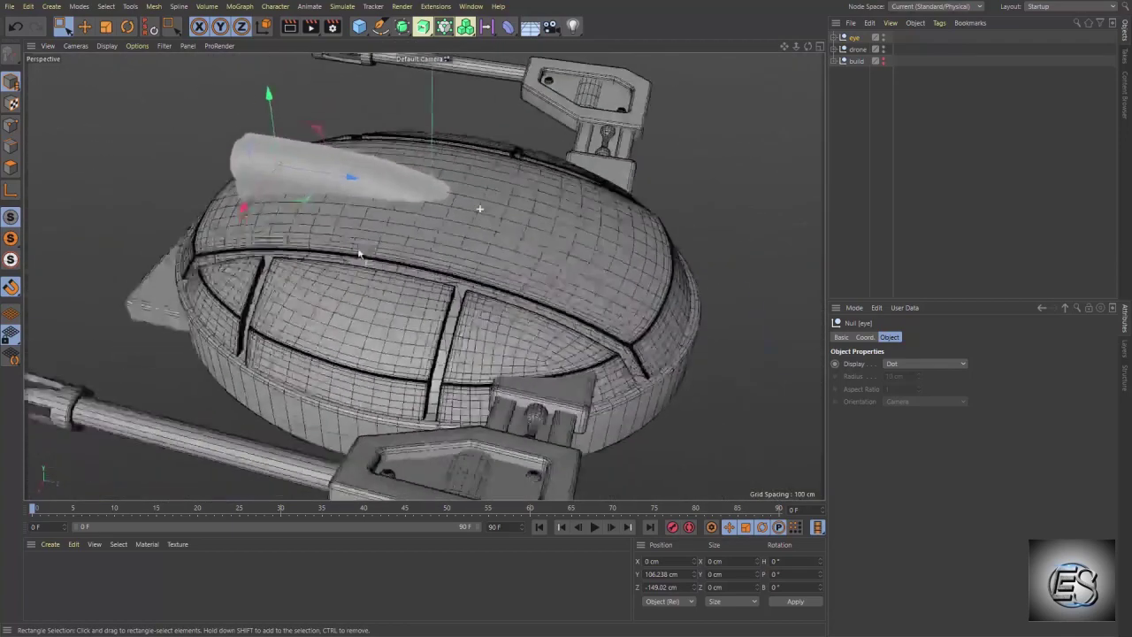
pyautogui.keyDown('alt'); pyautogui.moveTo(359, 253); pyautogui.dragTo(463, 279); pyautogui.keyUp('alt')
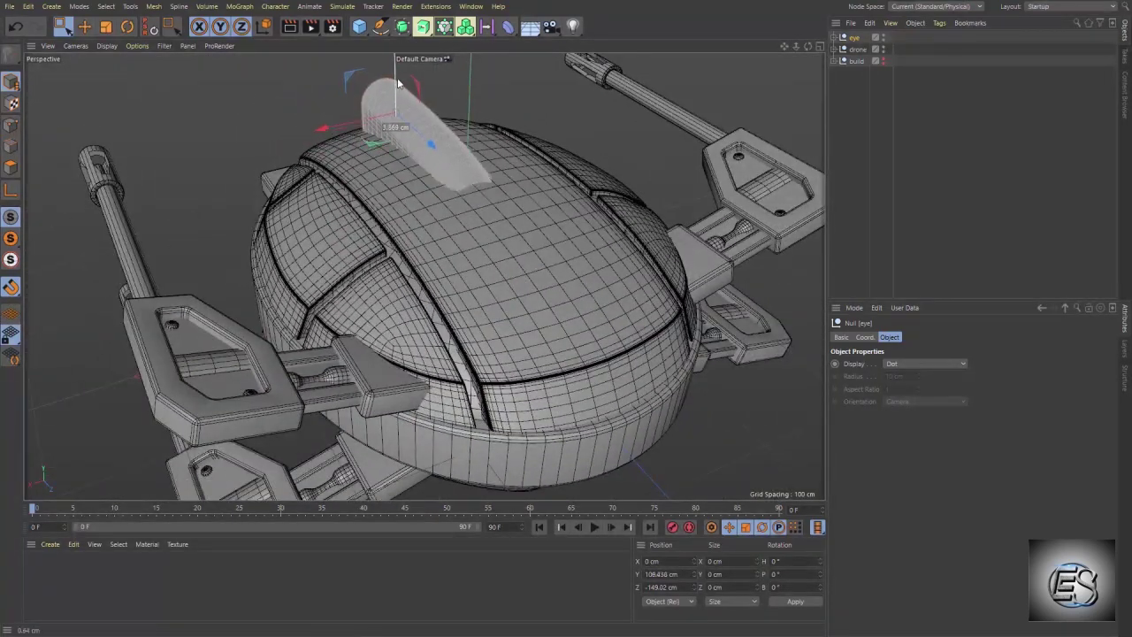
pyautogui.moveTo(398, 82); pyautogui.dragTo(398, 81)
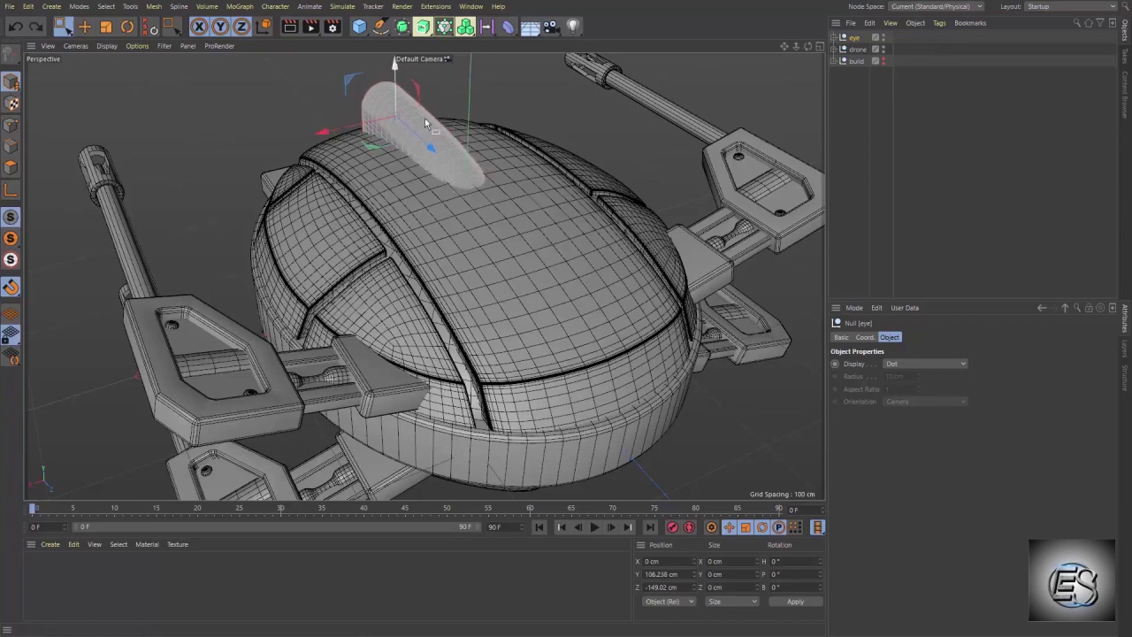
pyautogui.moveTo(477, 190)
pyautogui.keyDown('alt'); pyautogui.mouseDown()
pyautogui.moveTo(463, 215)
pyautogui.moveTo(678, 164)
pyautogui.mouseUp(); pyautogui.keyUp('alt')
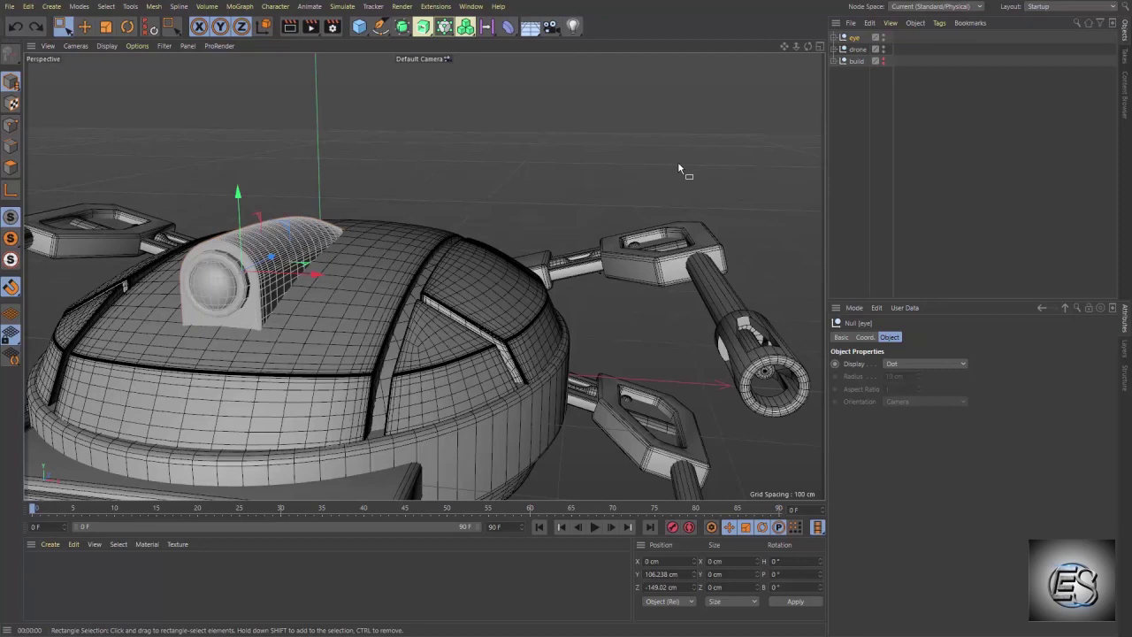
# - Create an Instance of 'eye' inside a Cloner set to Grid Array with a count of 2
pyautogui.click(401, 26)
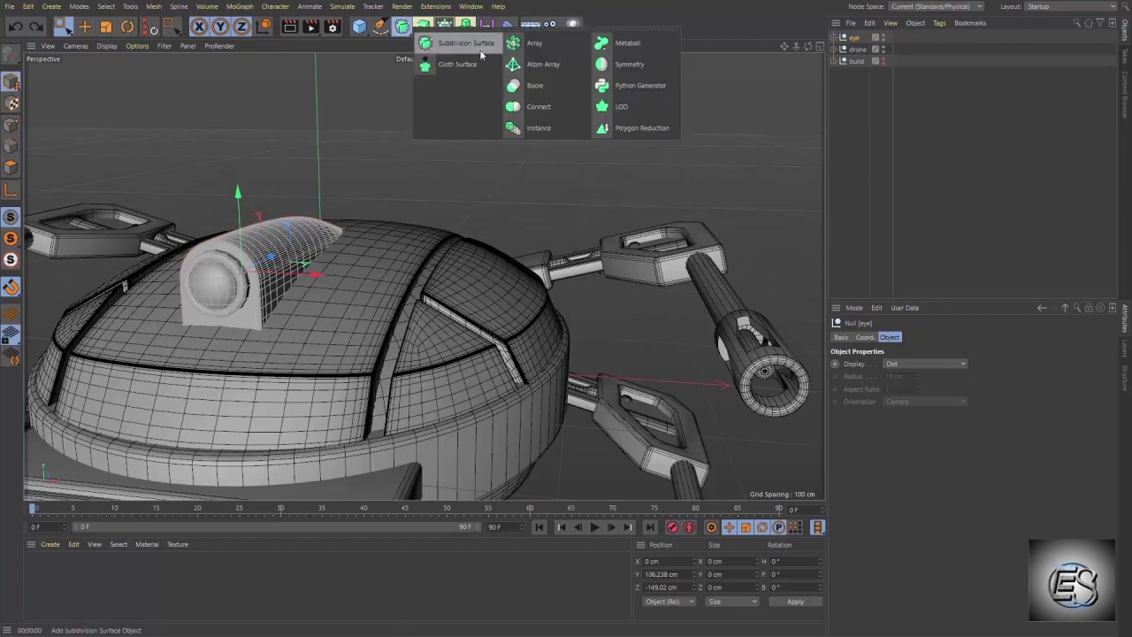
pyautogui.click(537, 128)
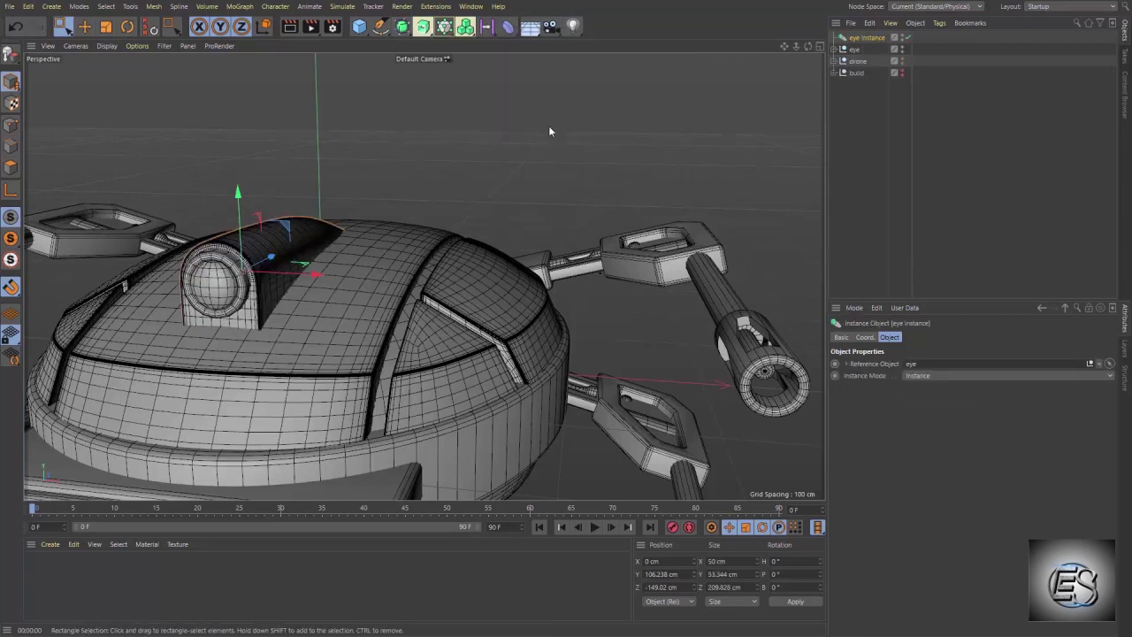
pyautogui.keyDown('alt'); pyautogui.click(448, 29); pyautogui.keyUp('alt')
pyautogui.click(906, 362)
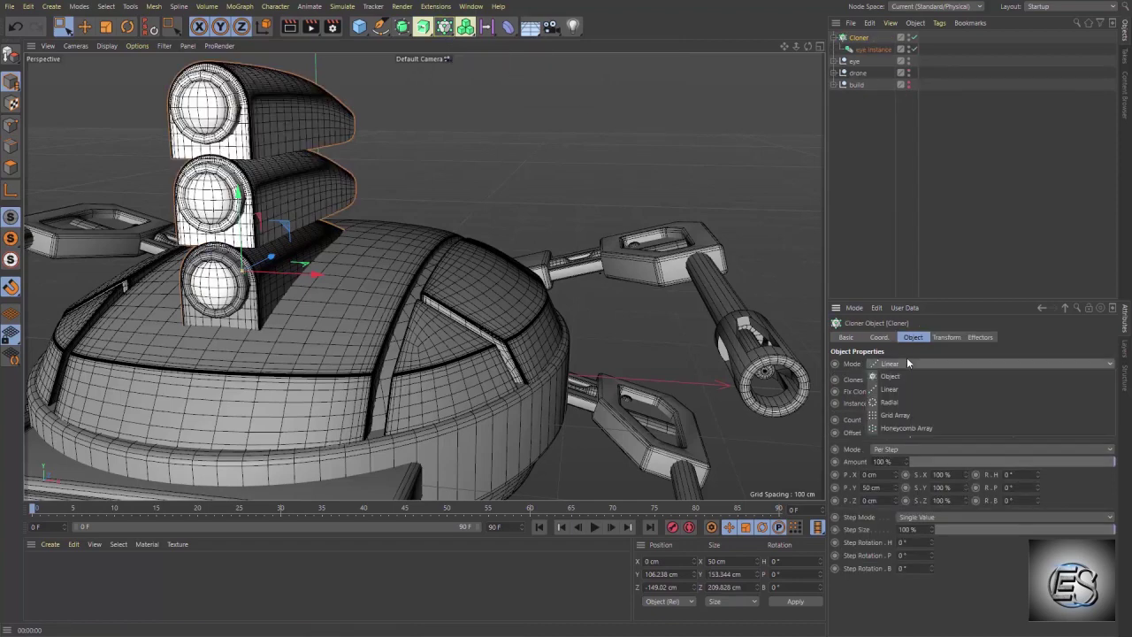
pyautogui.click(915, 414)
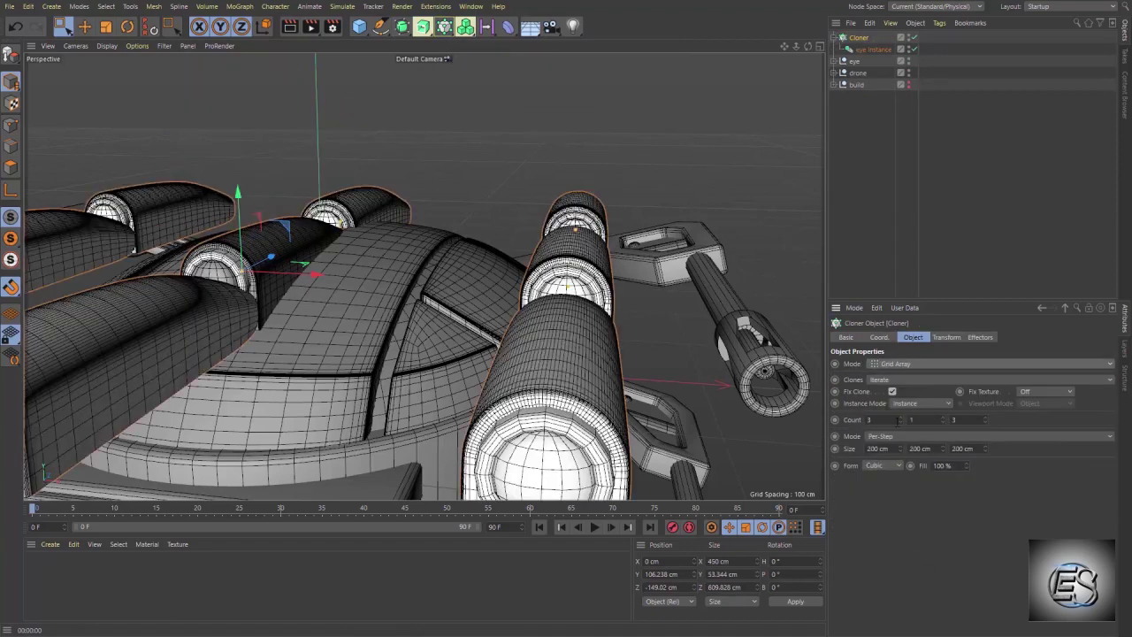
pyautogui.click(986, 421)
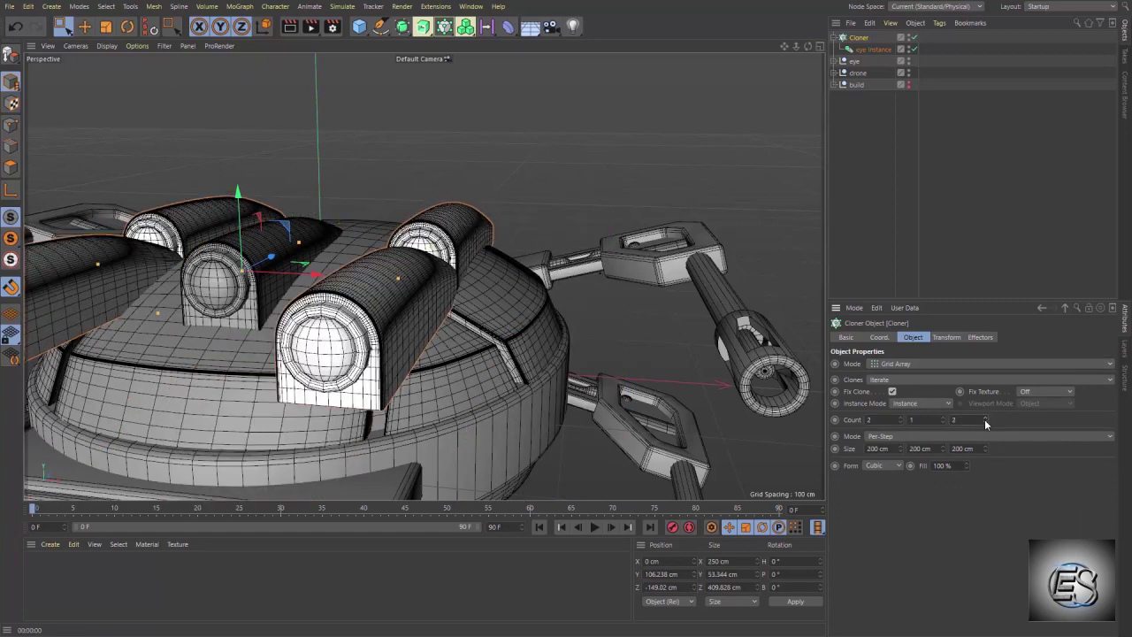
pyautogui.click(986, 422)
# - Narrow the grid in Top view so the two eye clones sit 124.101 cm apart on X
pyautogui.press('F2')
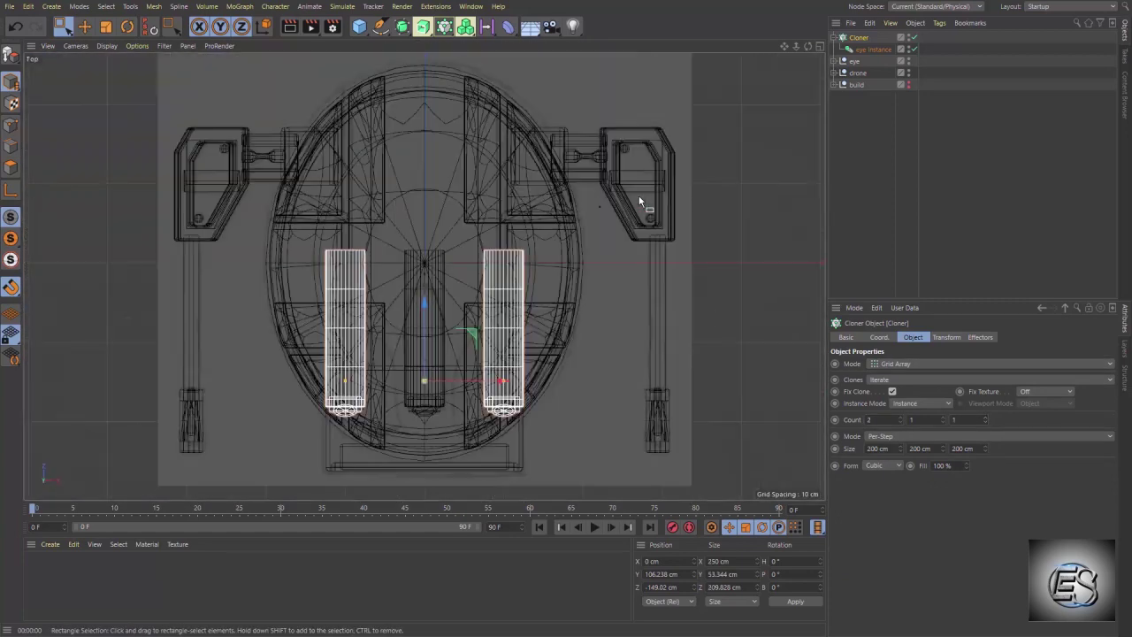
pyautogui.scroll(4, 438, 416)
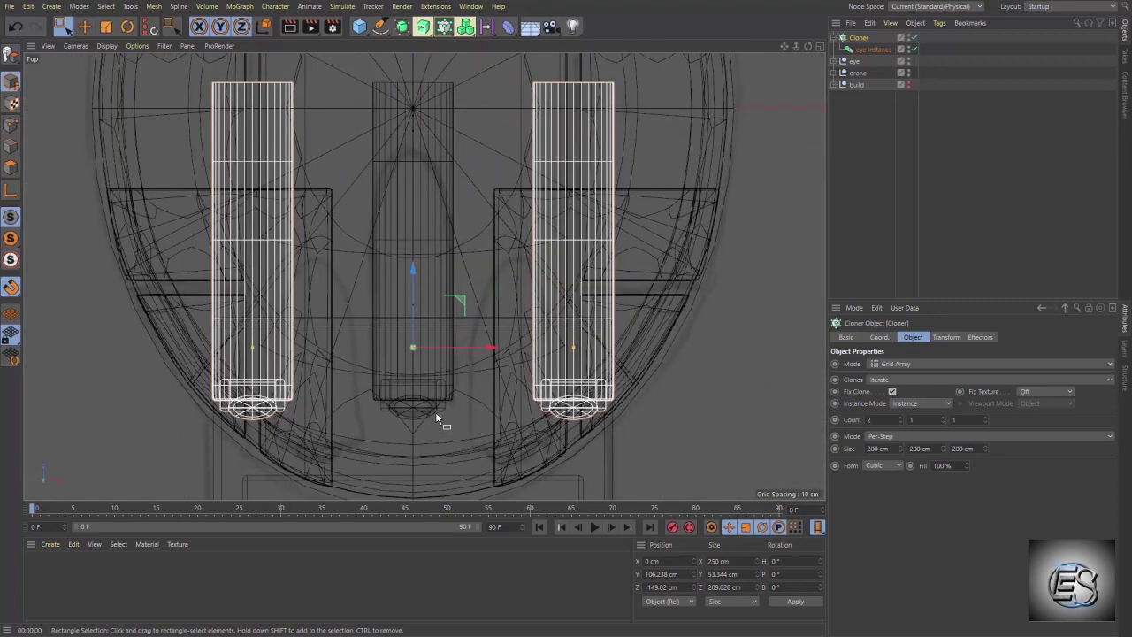
pyautogui.moveTo(574, 348); pyautogui.dragTo(513, 354)
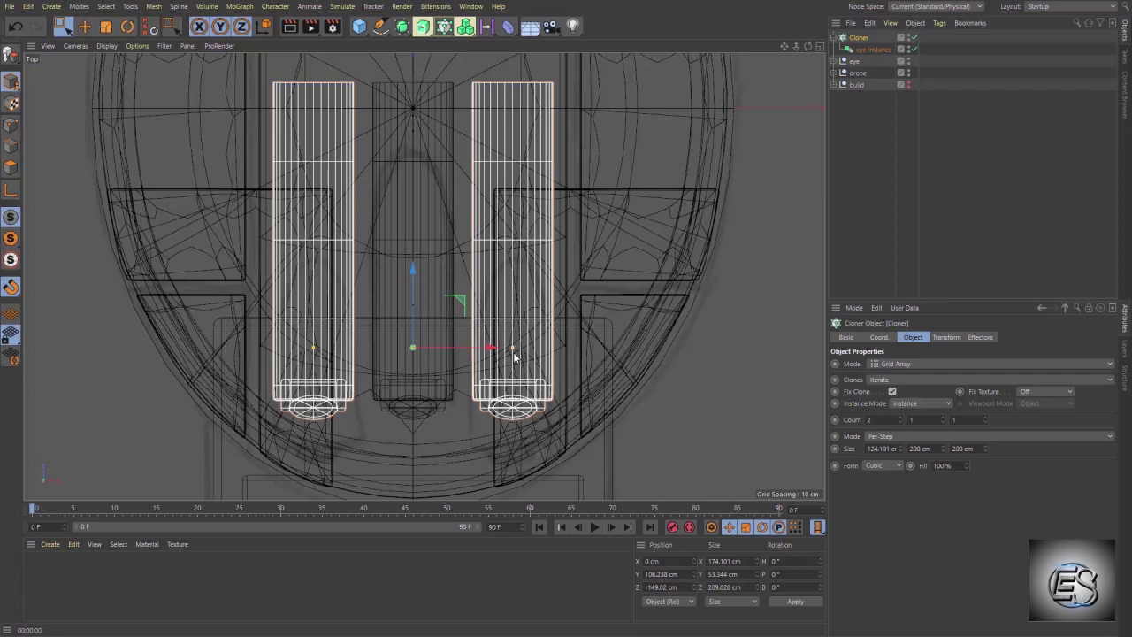
# - Lower the eye Cloner to Y 90.852 cm, slide it to Z −162.038 cm, and render a preview
pyautogui.middleClick(650, 278)
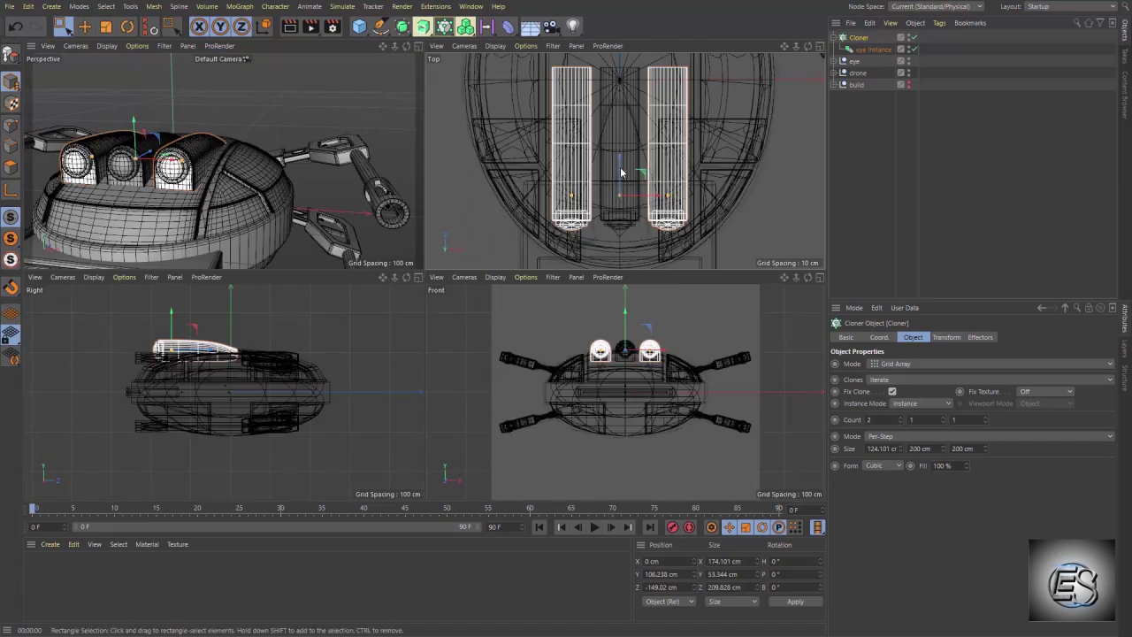
pyautogui.moveTo(620, 171); pyautogui.dragTo(621, 176)
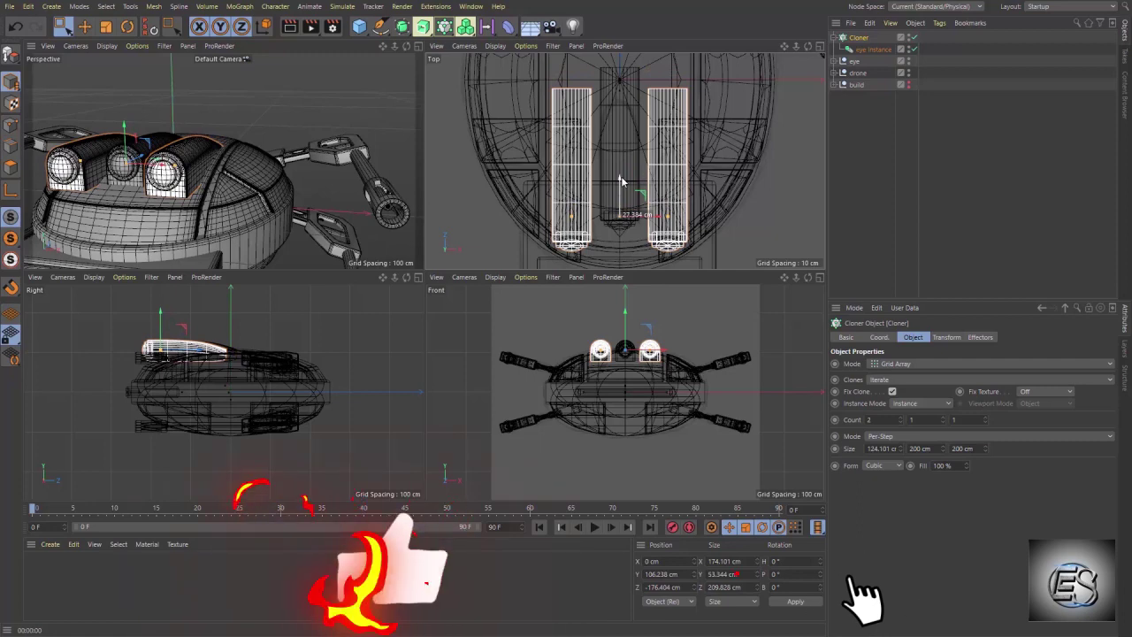
pyautogui.middleClick(115, 194)
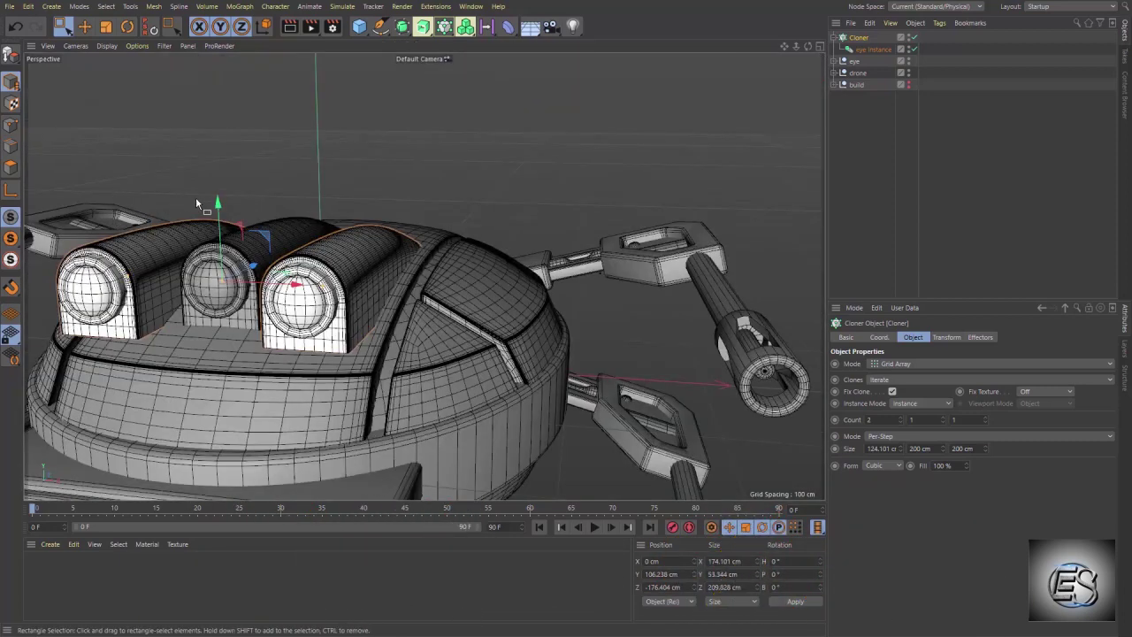
pyautogui.moveTo(217, 205); pyautogui.dragTo(219, 230)
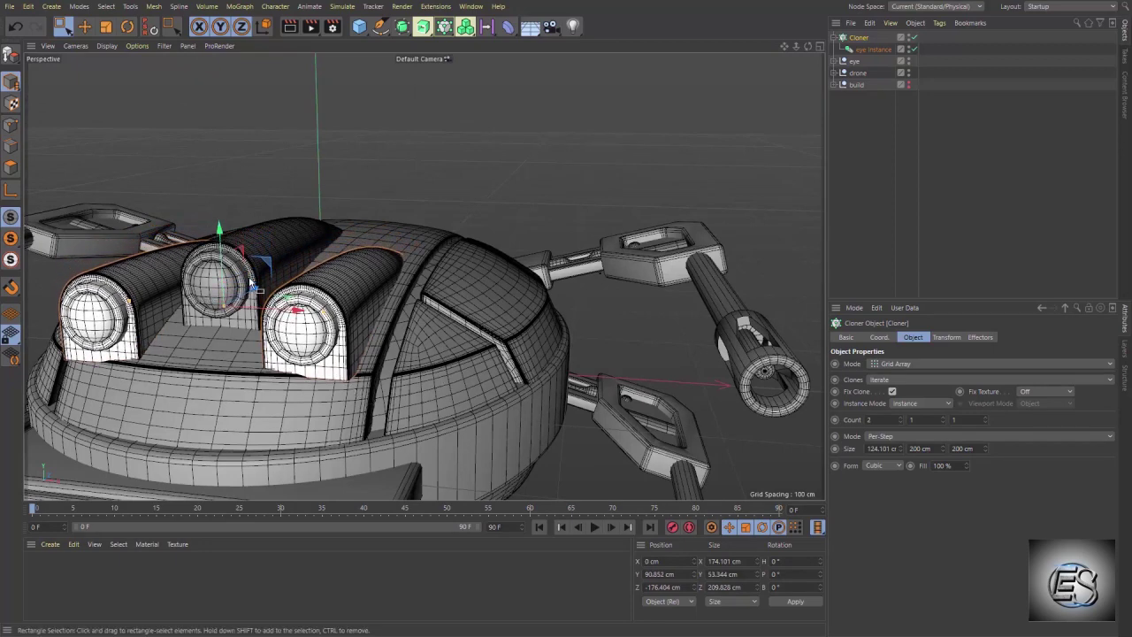
pyautogui.moveTo(252, 289); pyautogui.dragTo(263, 287)
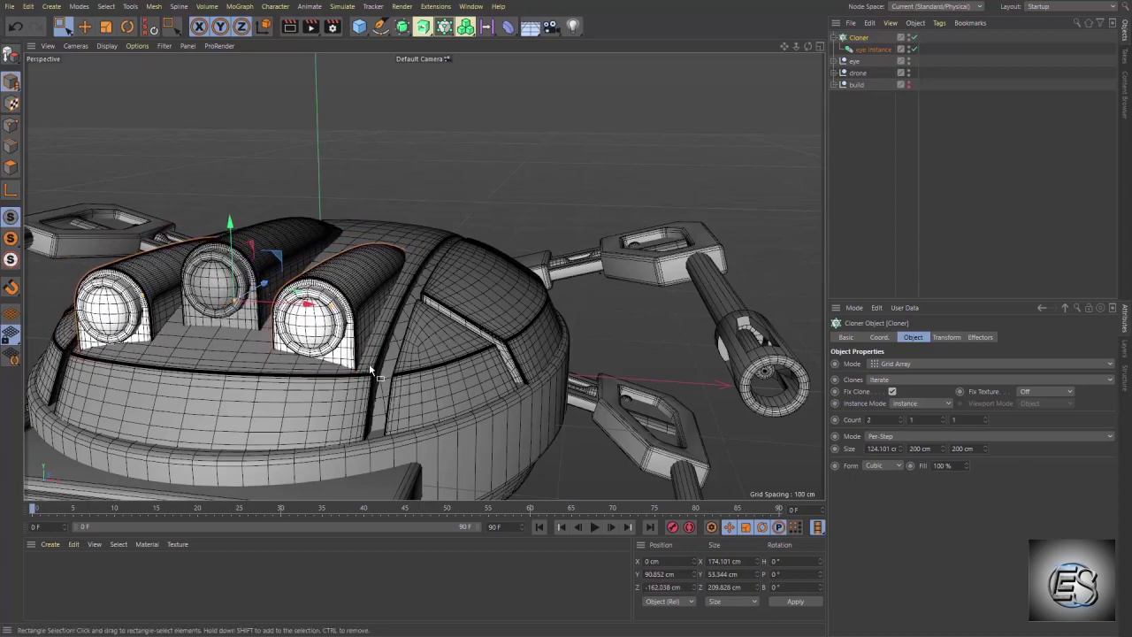
pyautogui.moveTo(369, 364)
pyautogui.keyDown('alt'); pyautogui.mouseDown()
pyautogui.moveTo(345, 380)
pyautogui.moveTo(217, 397)
pyautogui.moveTo(310, 396)
pyautogui.moveTo(459, 350)
pyautogui.moveTo(312, 359)
pyautogui.mouseUp(); pyautogui.keyUp('alt')
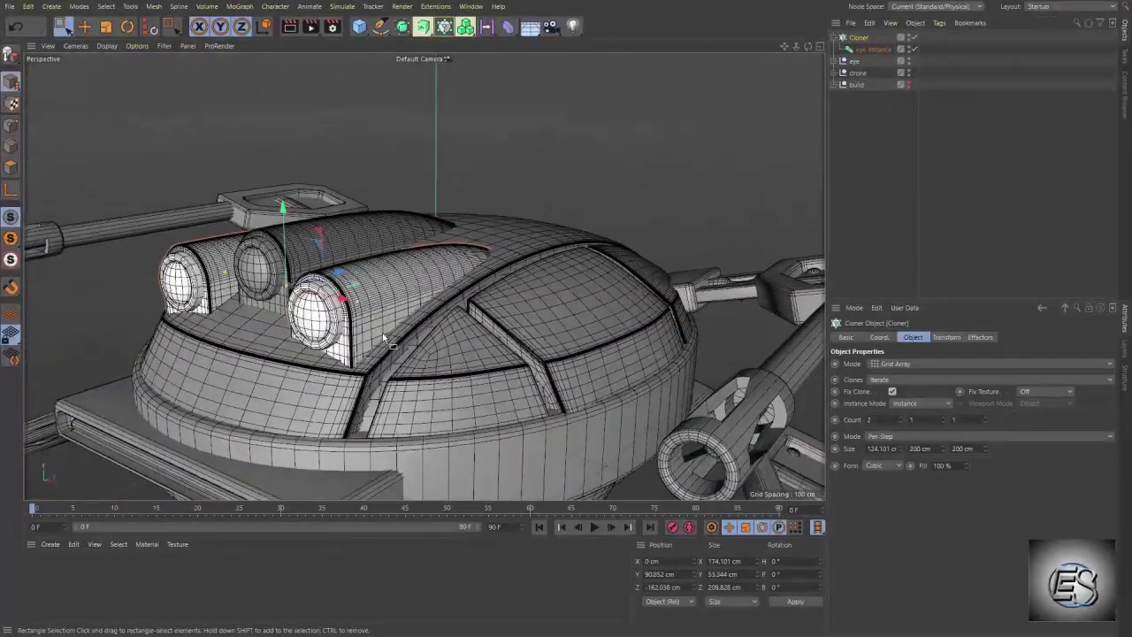
pyautogui.scroll(-5, 382, 333)
pyautogui.hotkey('ctrl', 'r')
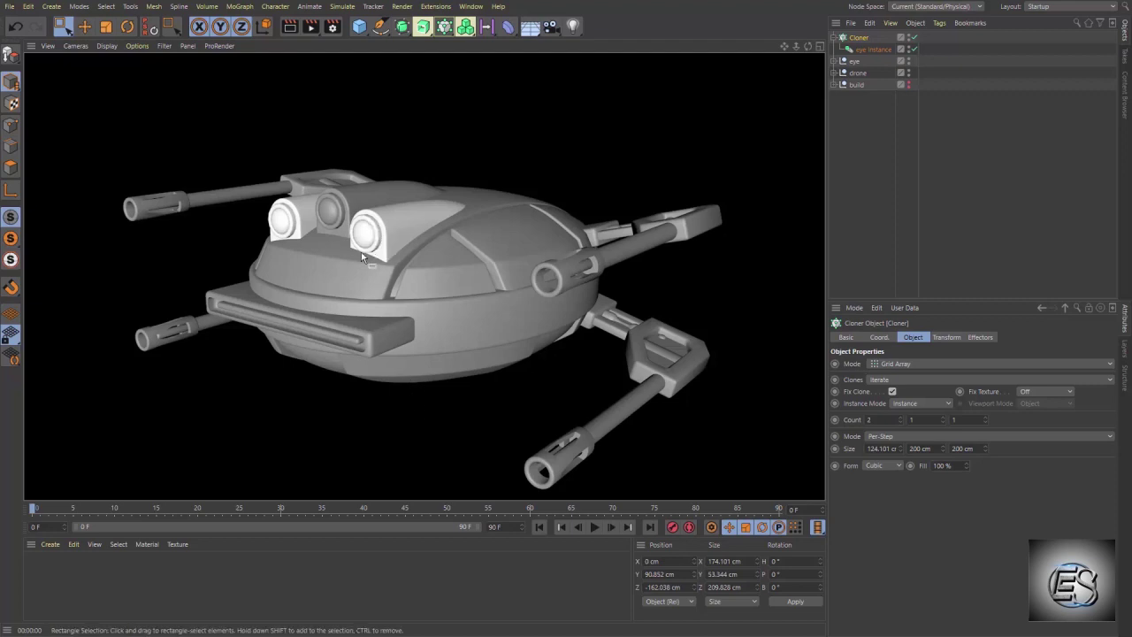
# - Expand the eye group, check the Tube's Object settings, and render a preview
pyautogui.click(834, 62)
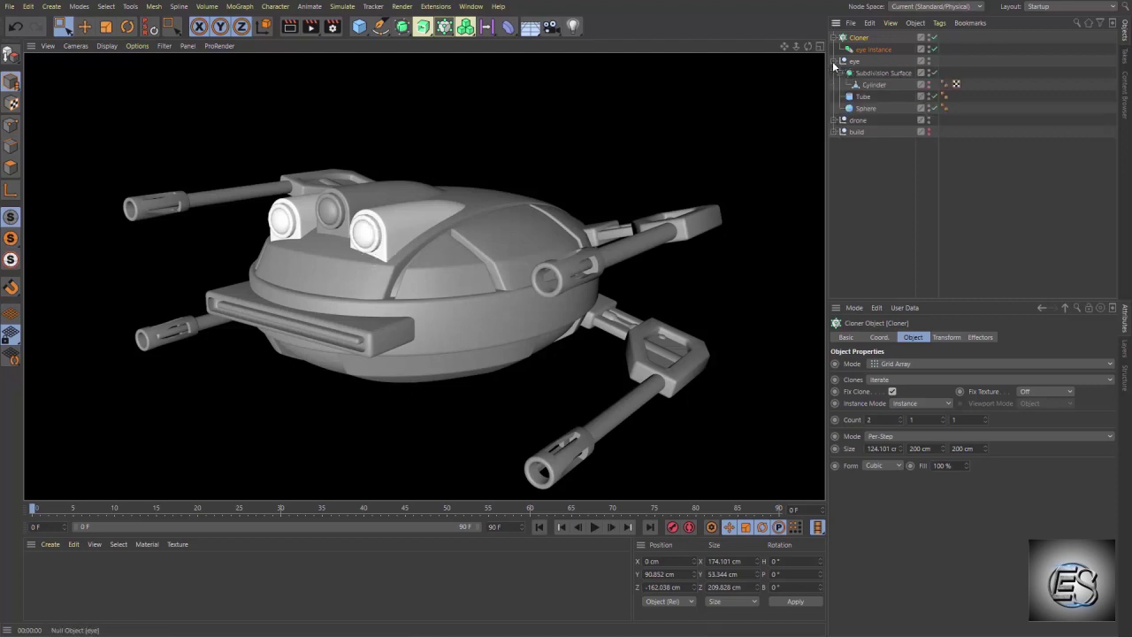
pyautogui.click(862, 95)
pyautogui.click(911, 337)
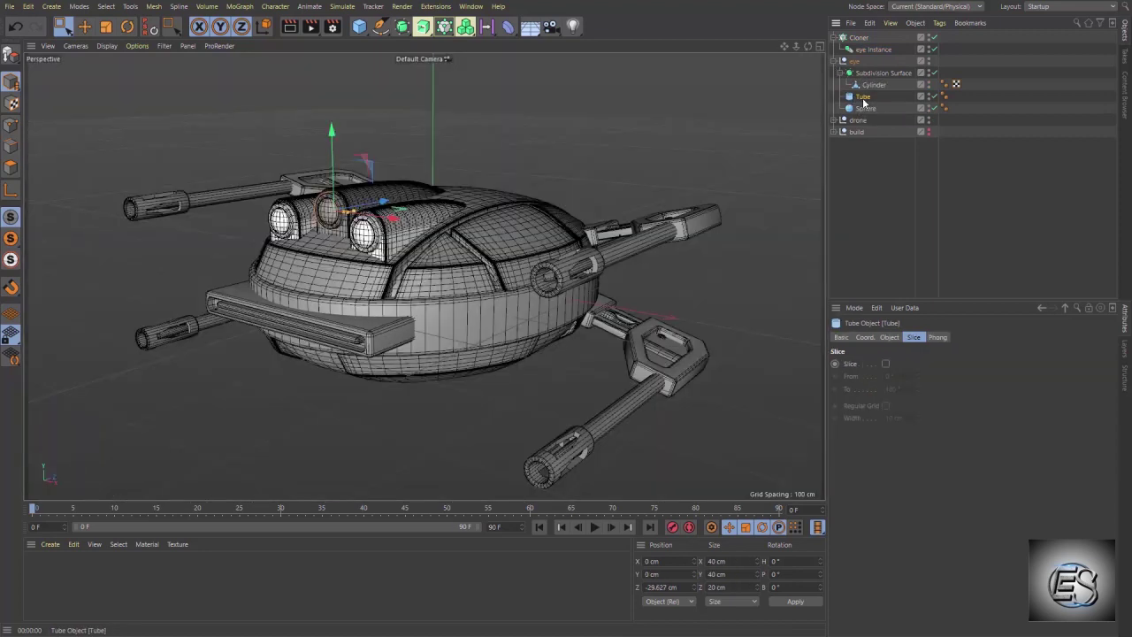
pyautogui.click(890, 337)
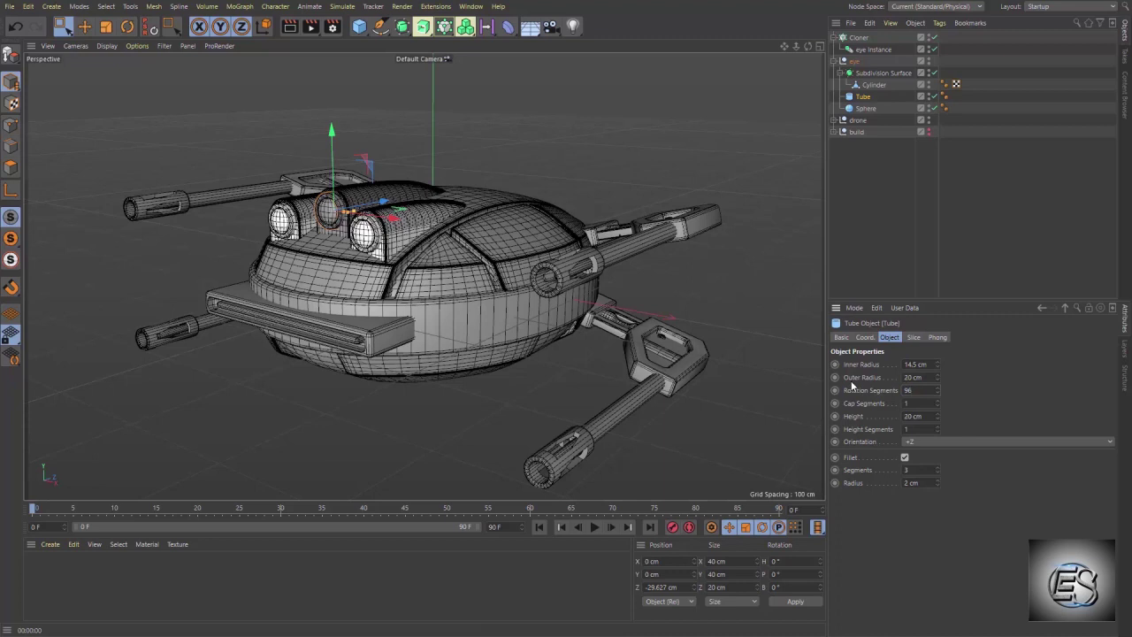
pyautogui.hotkey('ctrl', 'r')
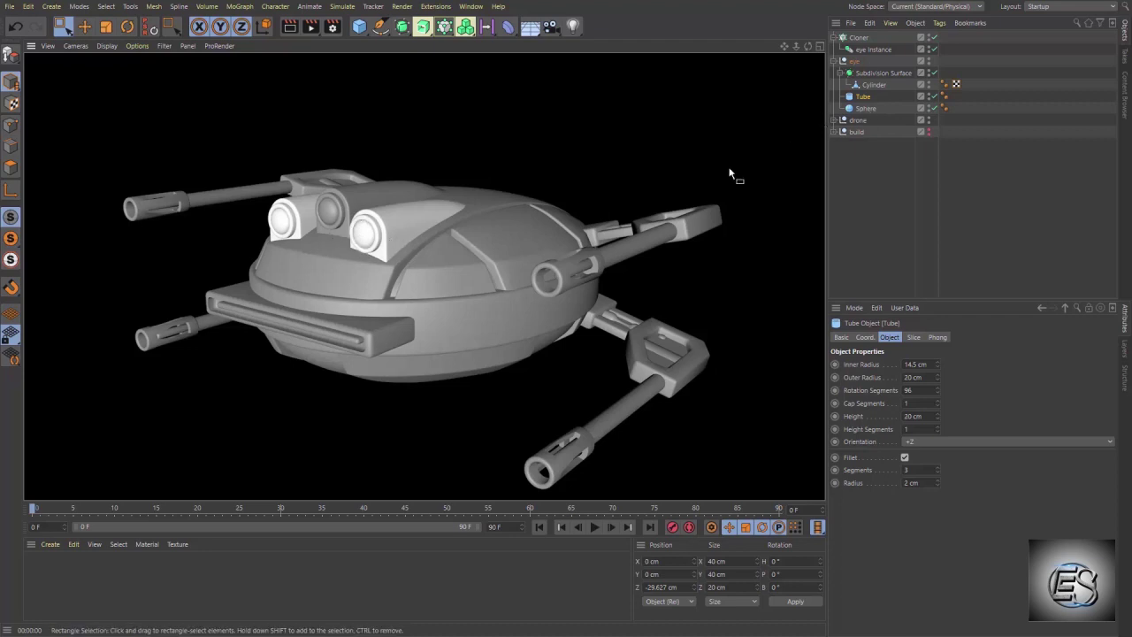
# - Place the lens Sphere under its own Subdivision Surface.1 and render a preview
pyautogui.click(865, 109)
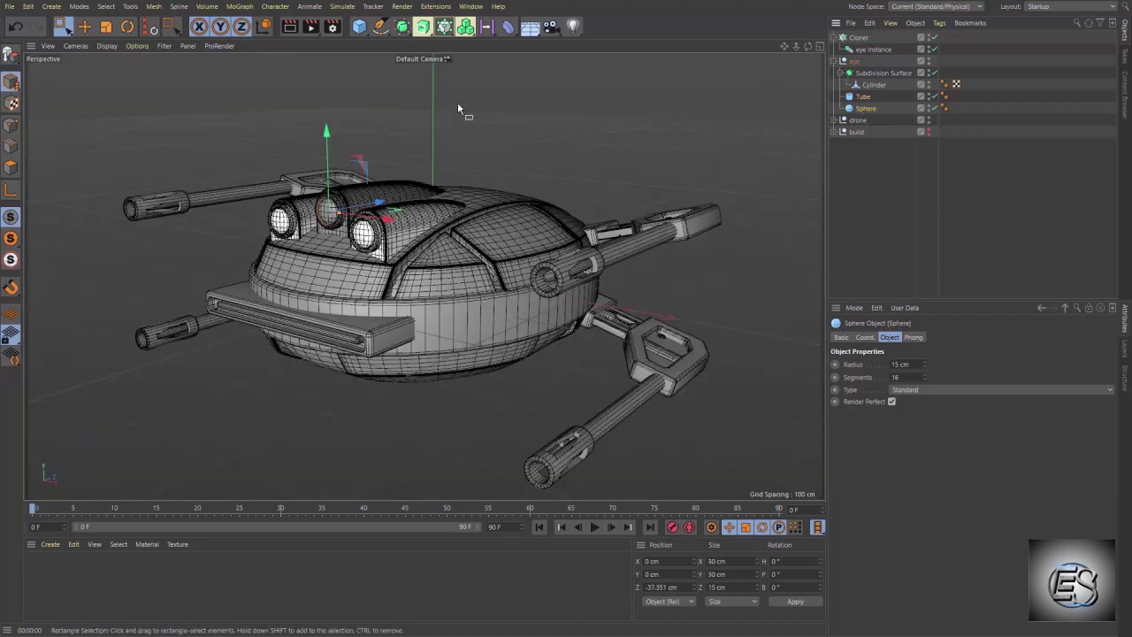
pyautogui.keyDown('alt'); pyautogui.click(404, 29); pyautogui.keyUp('alt')
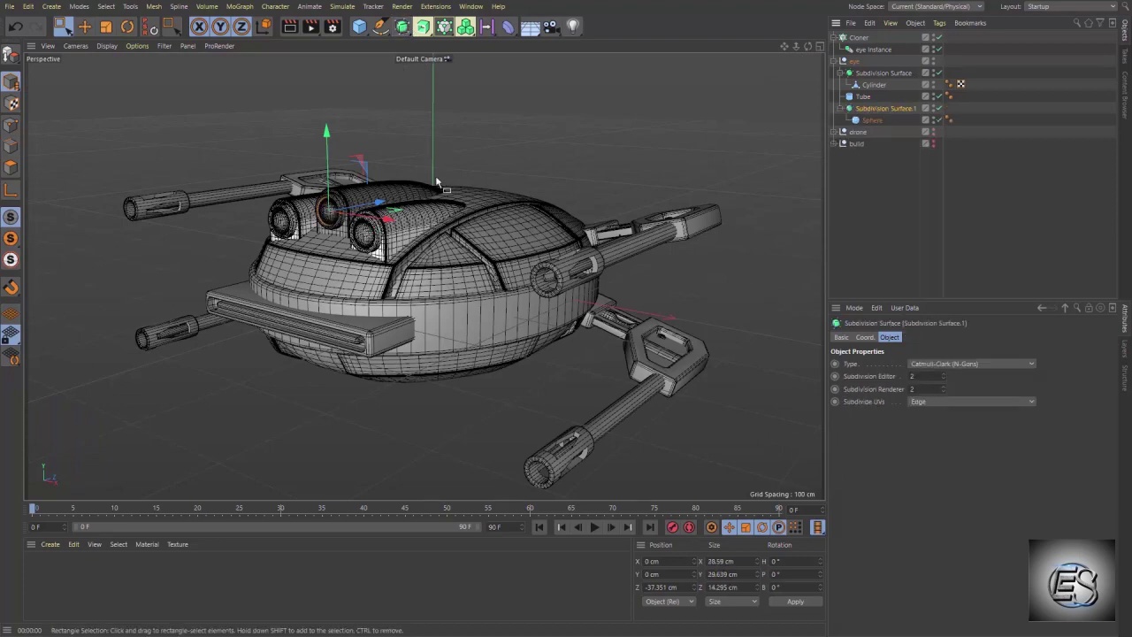
pyautogui.hotkey('ctrl', 'r')
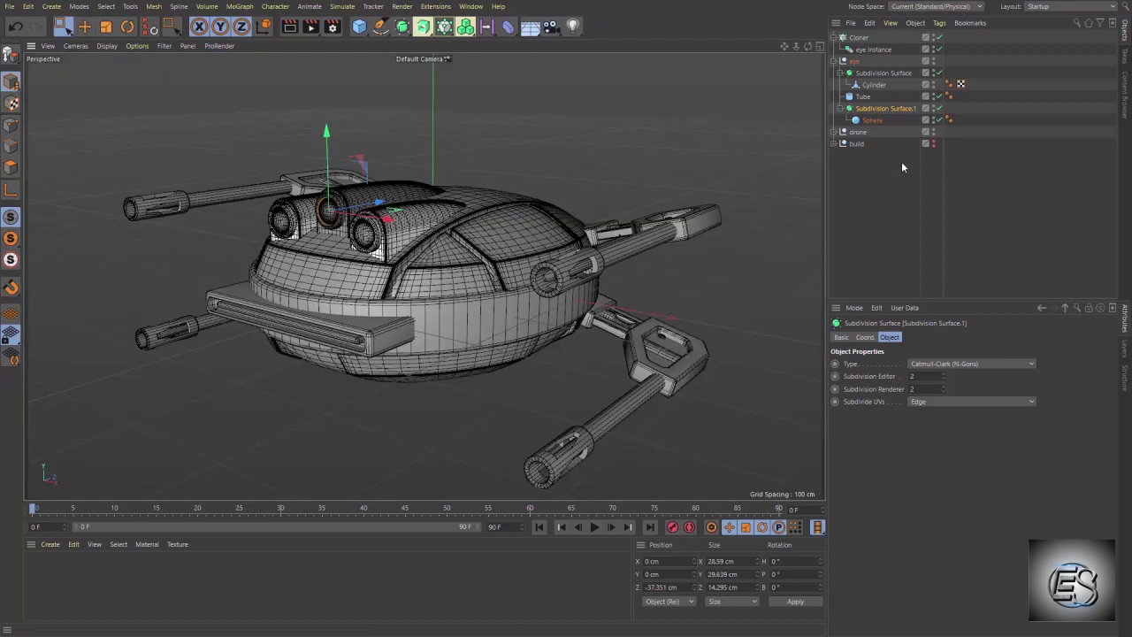
# - Group the Cloner and eye under a Null named 'eyes' and nest it inside the drone group
pyautogui.click(854, 37)
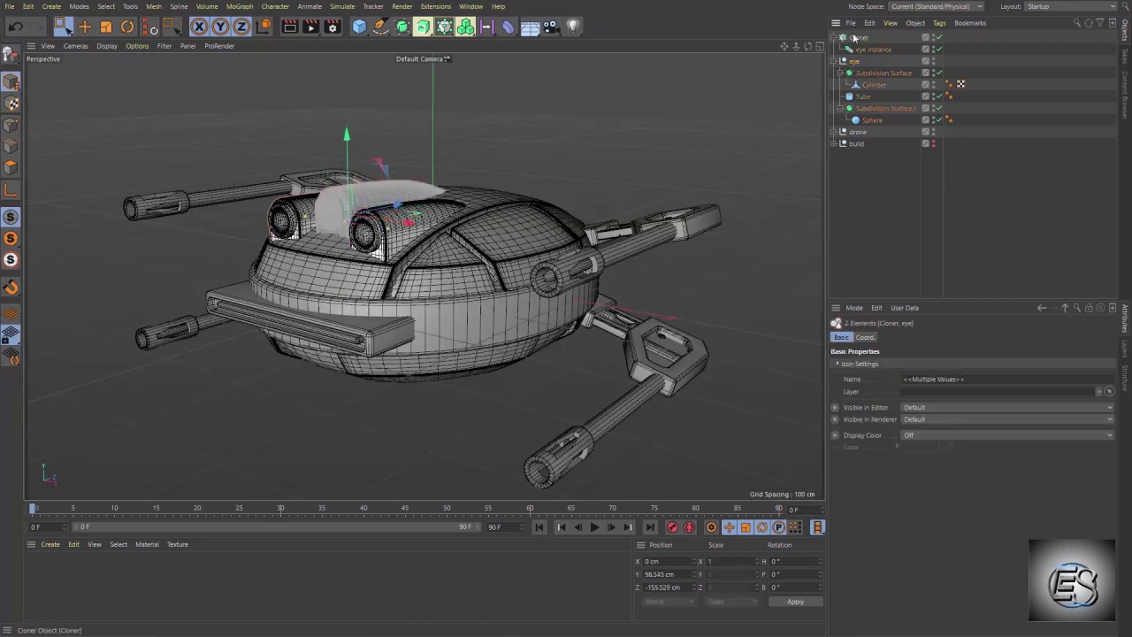
pyautogui.hotkey('alt', 'g')
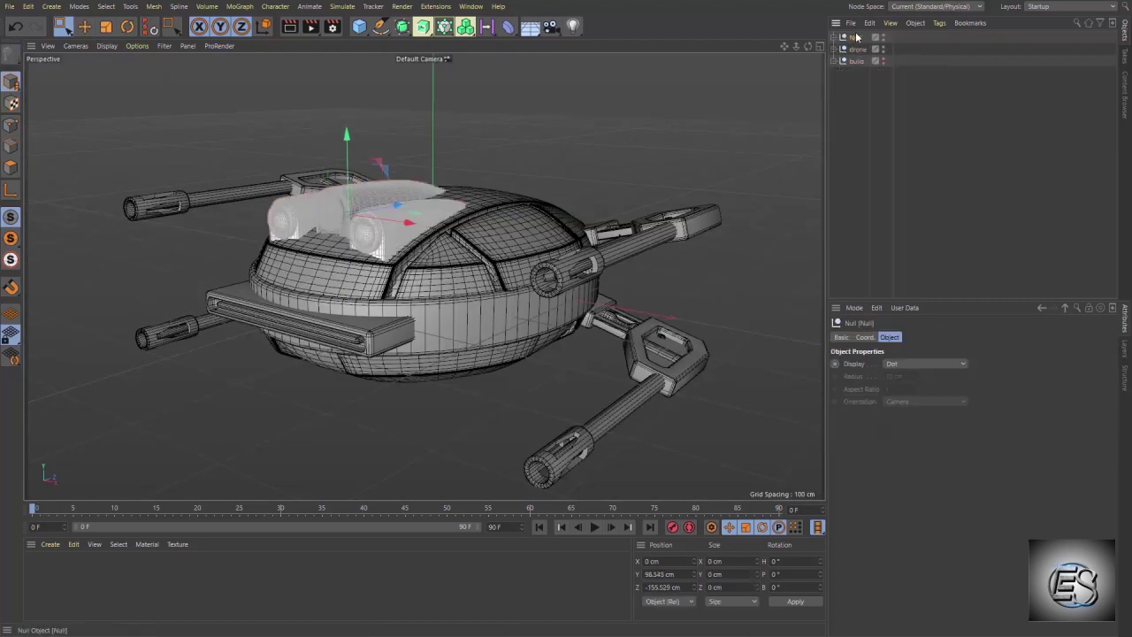
pyautogui.doubleClick(856, 38)
pyautogui.write('eyes')
pyautogui.press('Return')
pyautogui.click(834, 49)
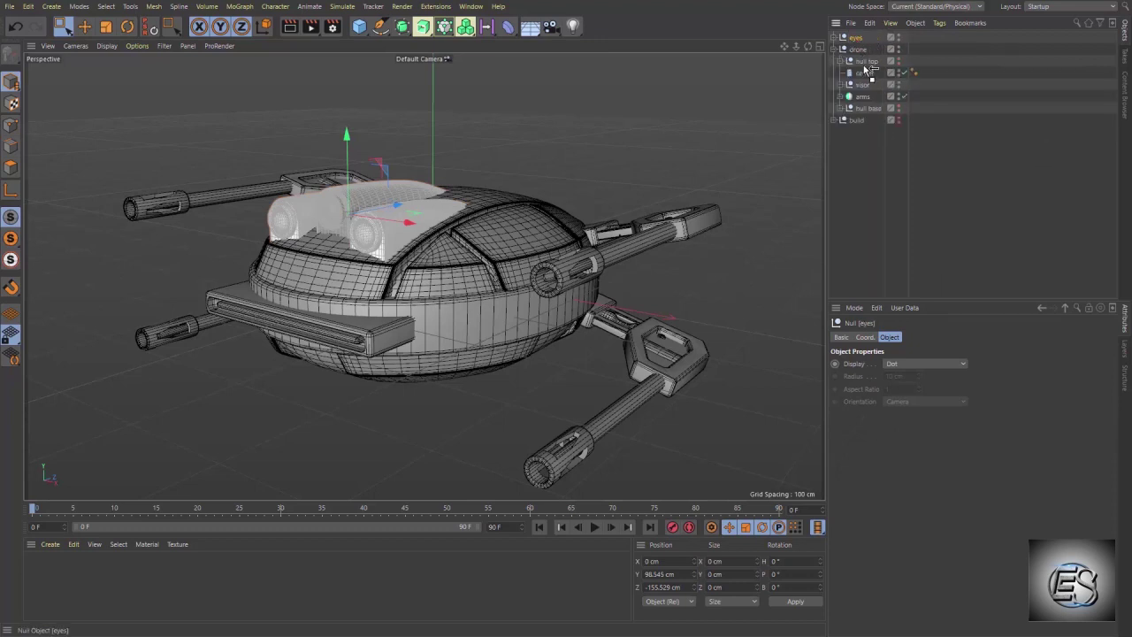
pyautogui.moveTo(863, 58); pyautogui.dragTo(862, 62)
pyautogui.click(834, 37)
pyautogui.click(853, 115)
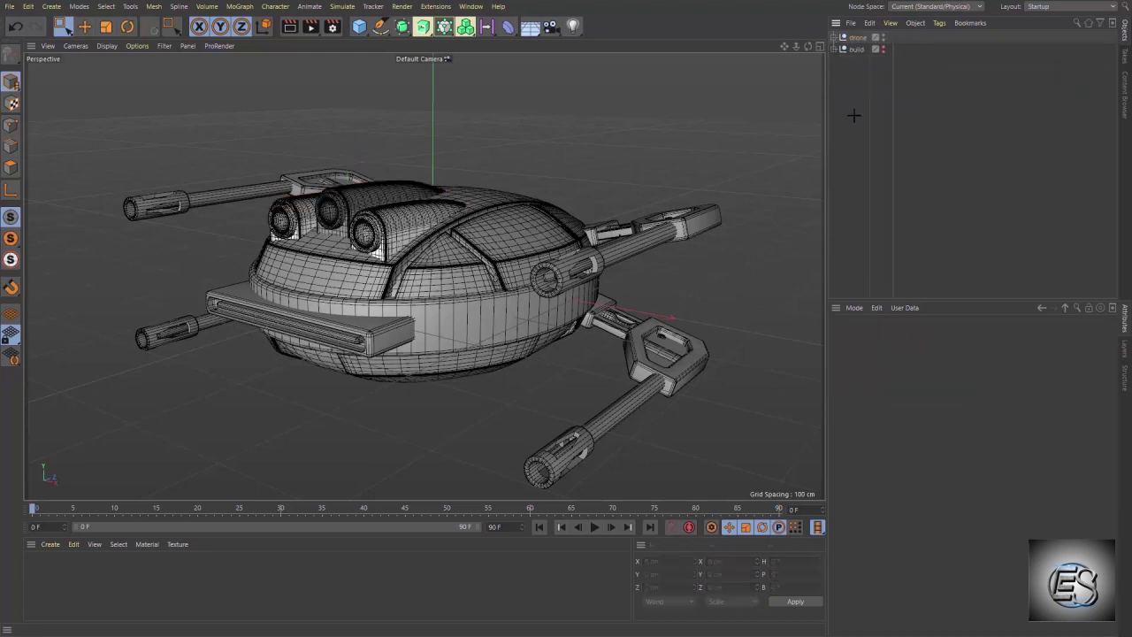